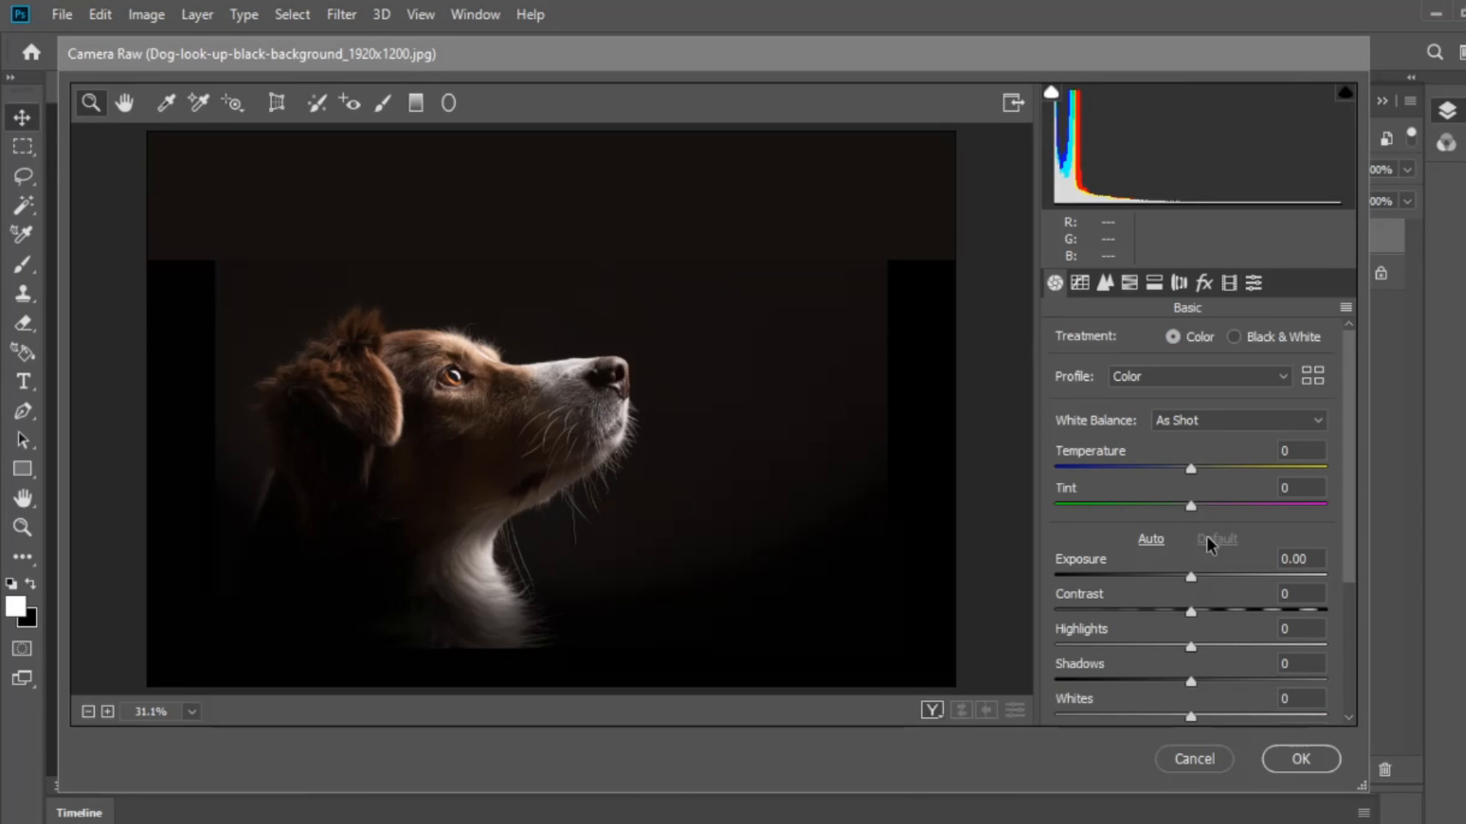
# Step: In Camera Raw, set Exposure +0.40, Contrast +5, Highlights +14, Shadows +17, Whites +9 and Blacks -13
pyautogui.moveTo(1195, 580); pyautogui.dragTo(1198, 612)
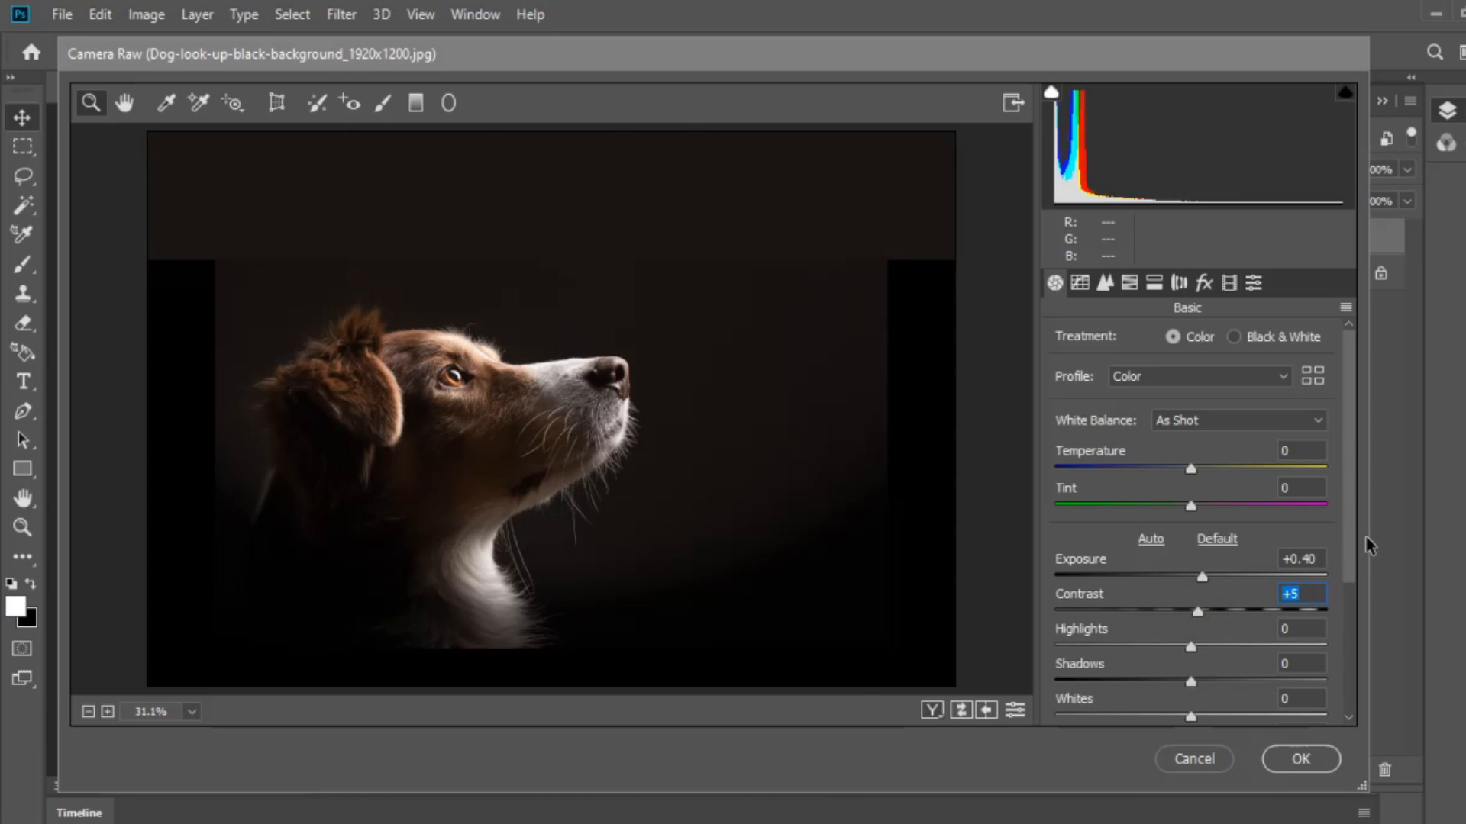
pyautogui.moveTo(1350, 561); pyautogui.dragTo(1348, 620)
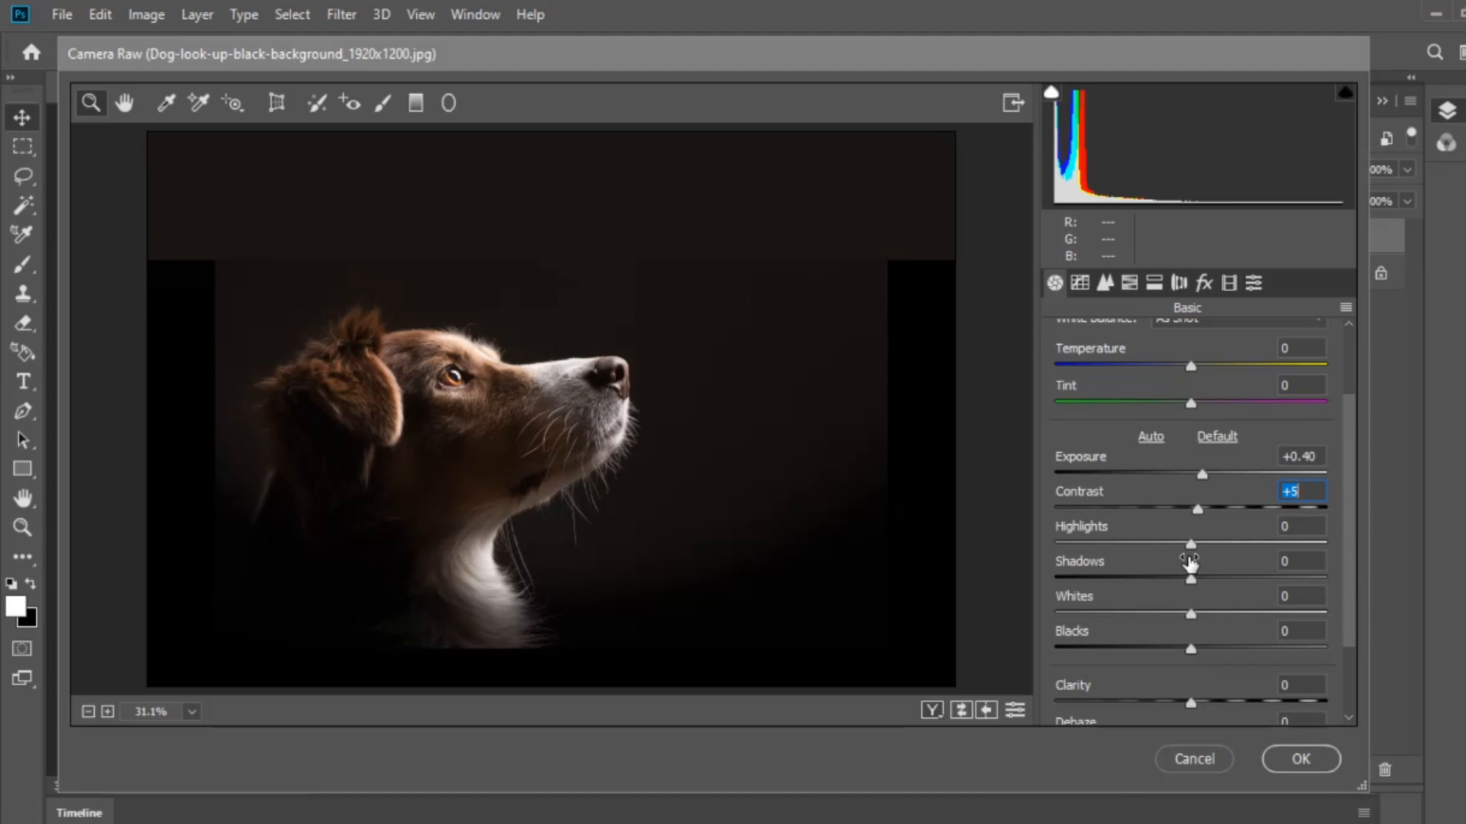
pyautogui.moveTo(1190, 545); pyautogui.dragTo(1175, 648)
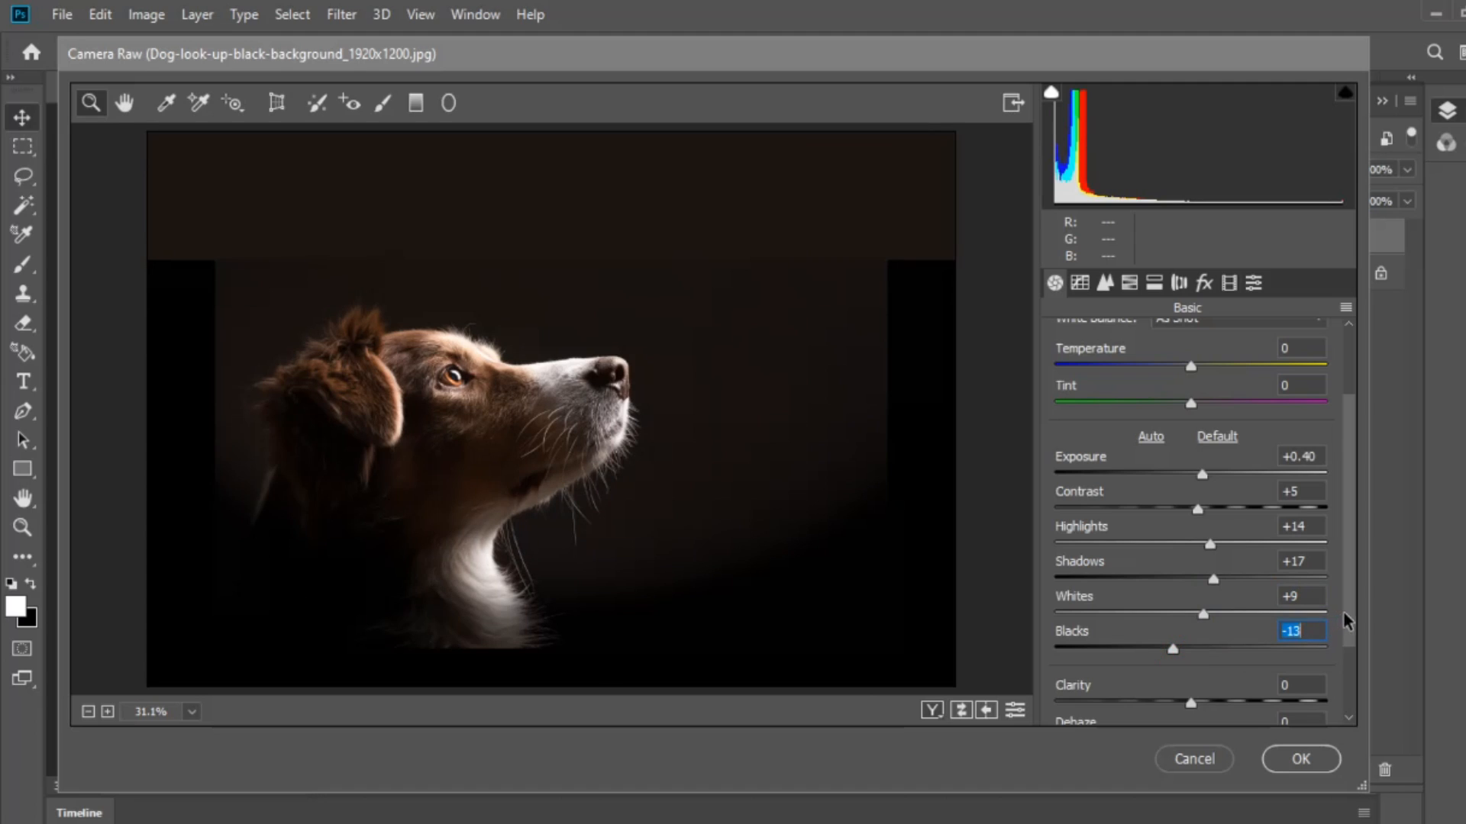
# Step: Slightly increase Clarity and Dehaze in the Camera Raw settings and apply the filter to the dog photo
pyautogui.moveTo(1344, 612); pyautogui.dragTo(1341, 681)
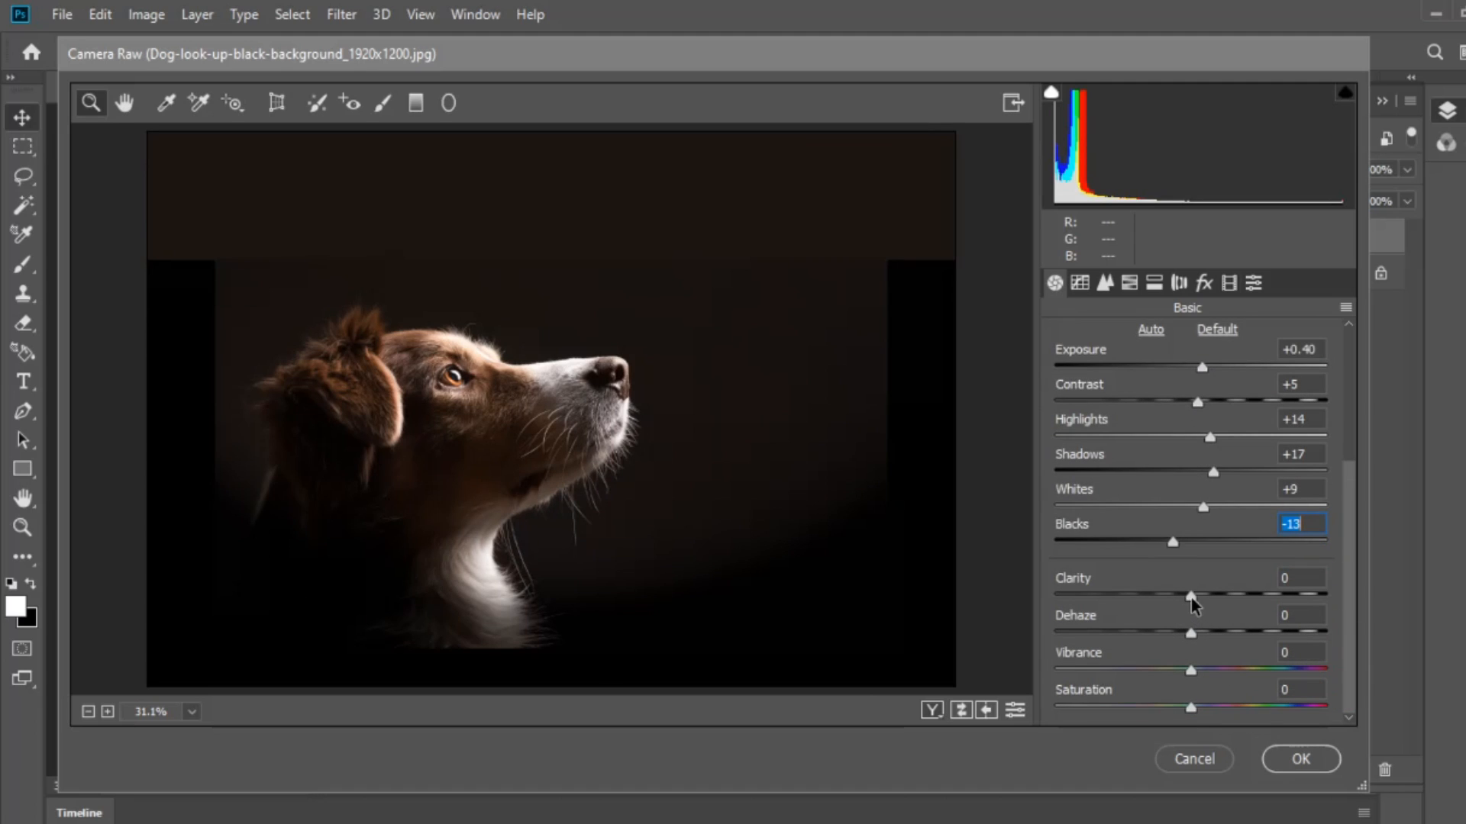
pyautogui.moveTo(1191, 596); pyautogui.dragTo(1207, 634)
pyautogui.click(1300, 758)
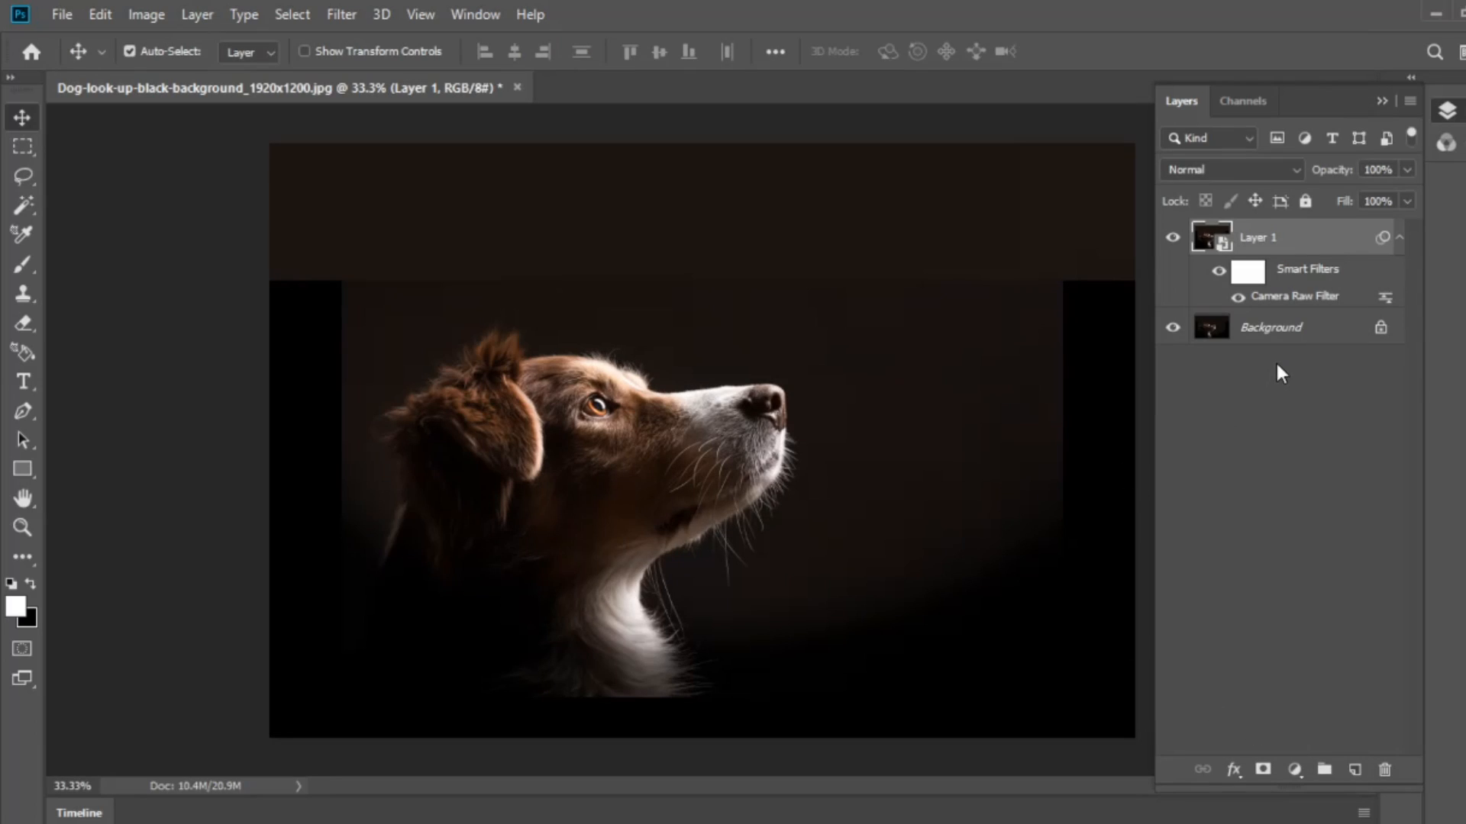
# Step: Add an Exposure adjustment layer above Layer 1 with Exposure -0.15, Offset -0.0114 and Gamma Correction 1.14
pyautogui.click(1328, 238)
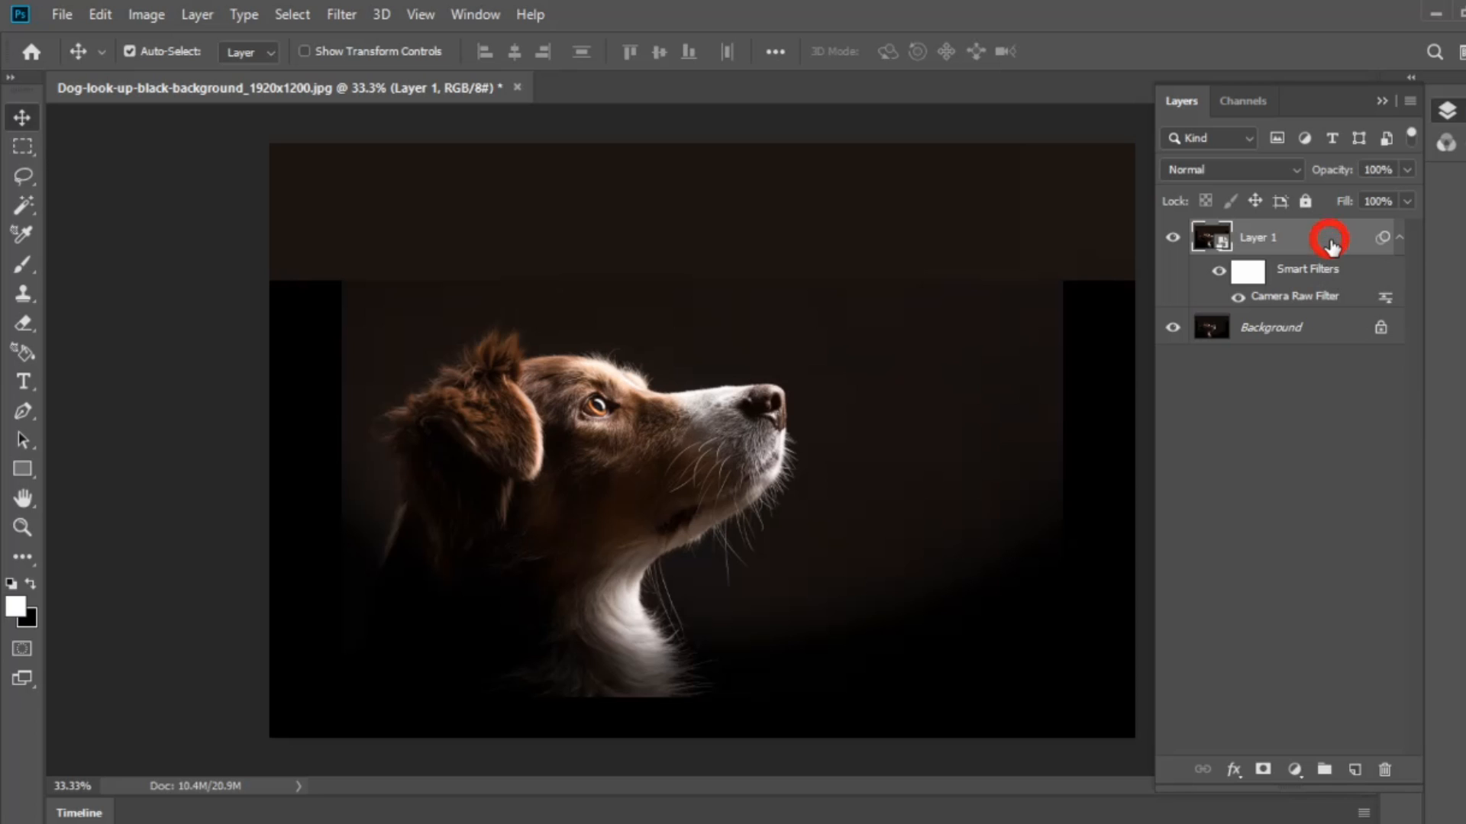
pyautogui.click(1295, 770)
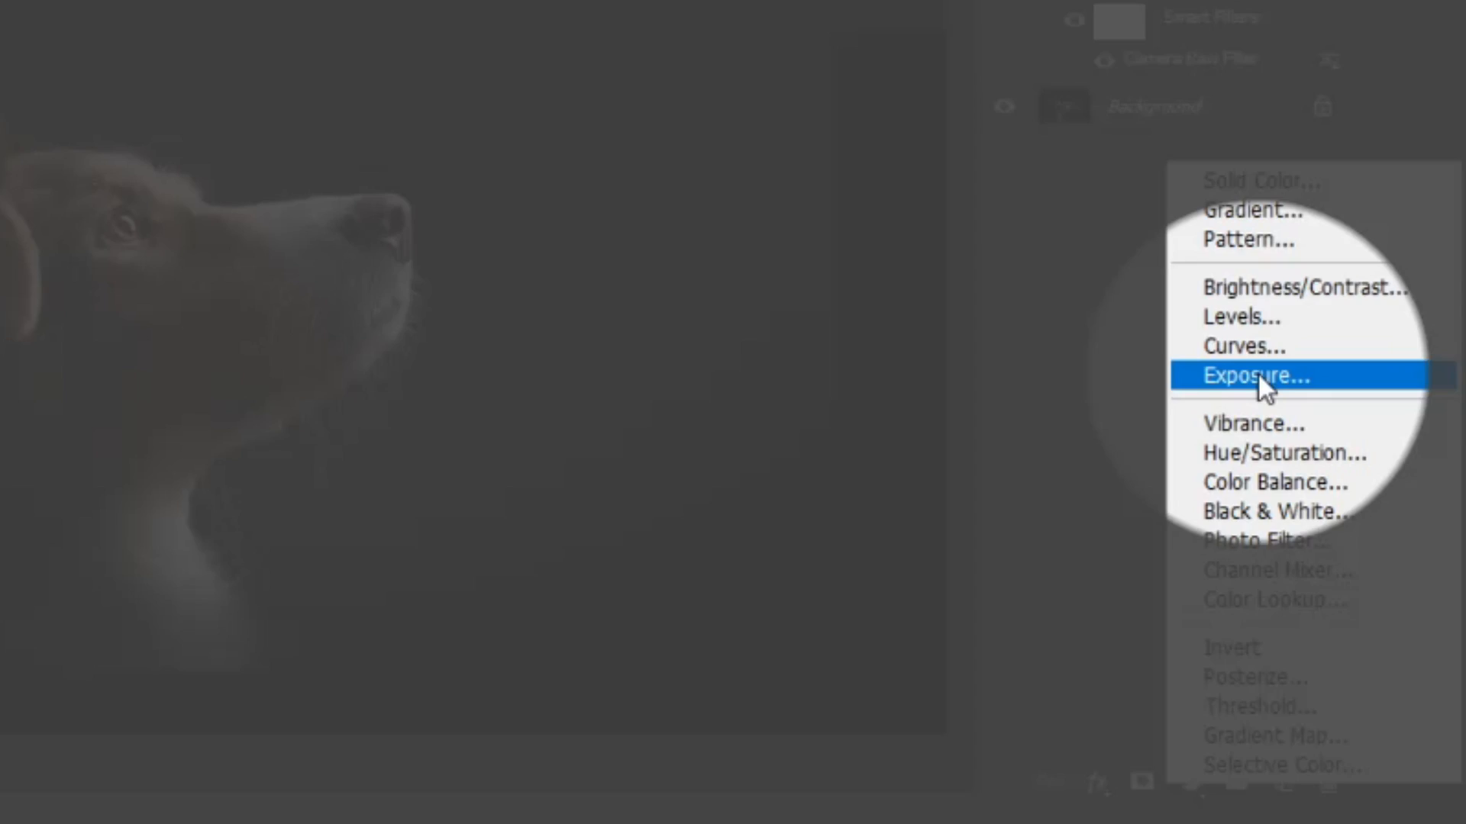
pyautogui.click(1319, 447)
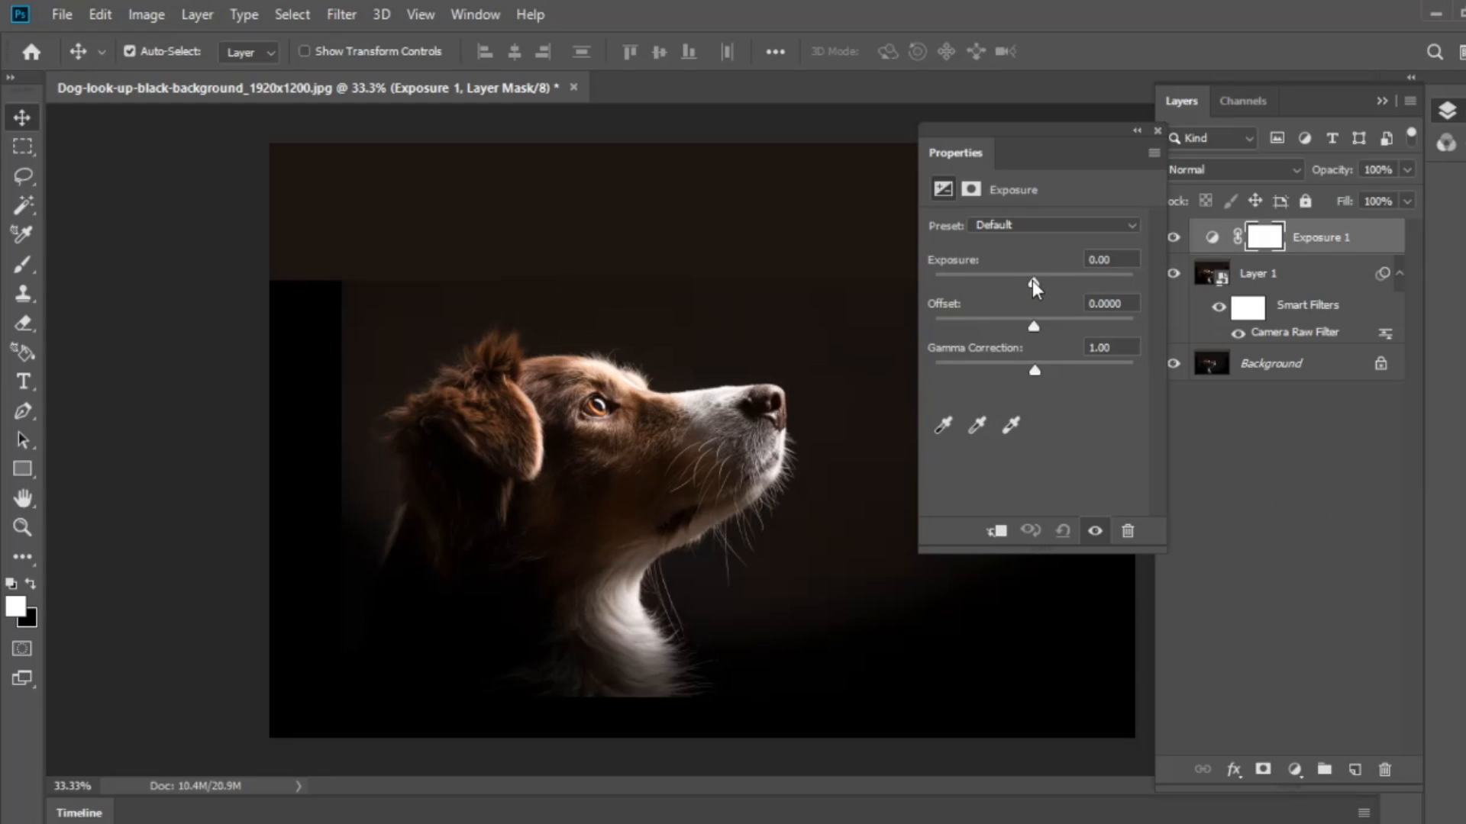
pyautogui.moveTo(1032, 281); pyautogui.dragTo(1032, 327)
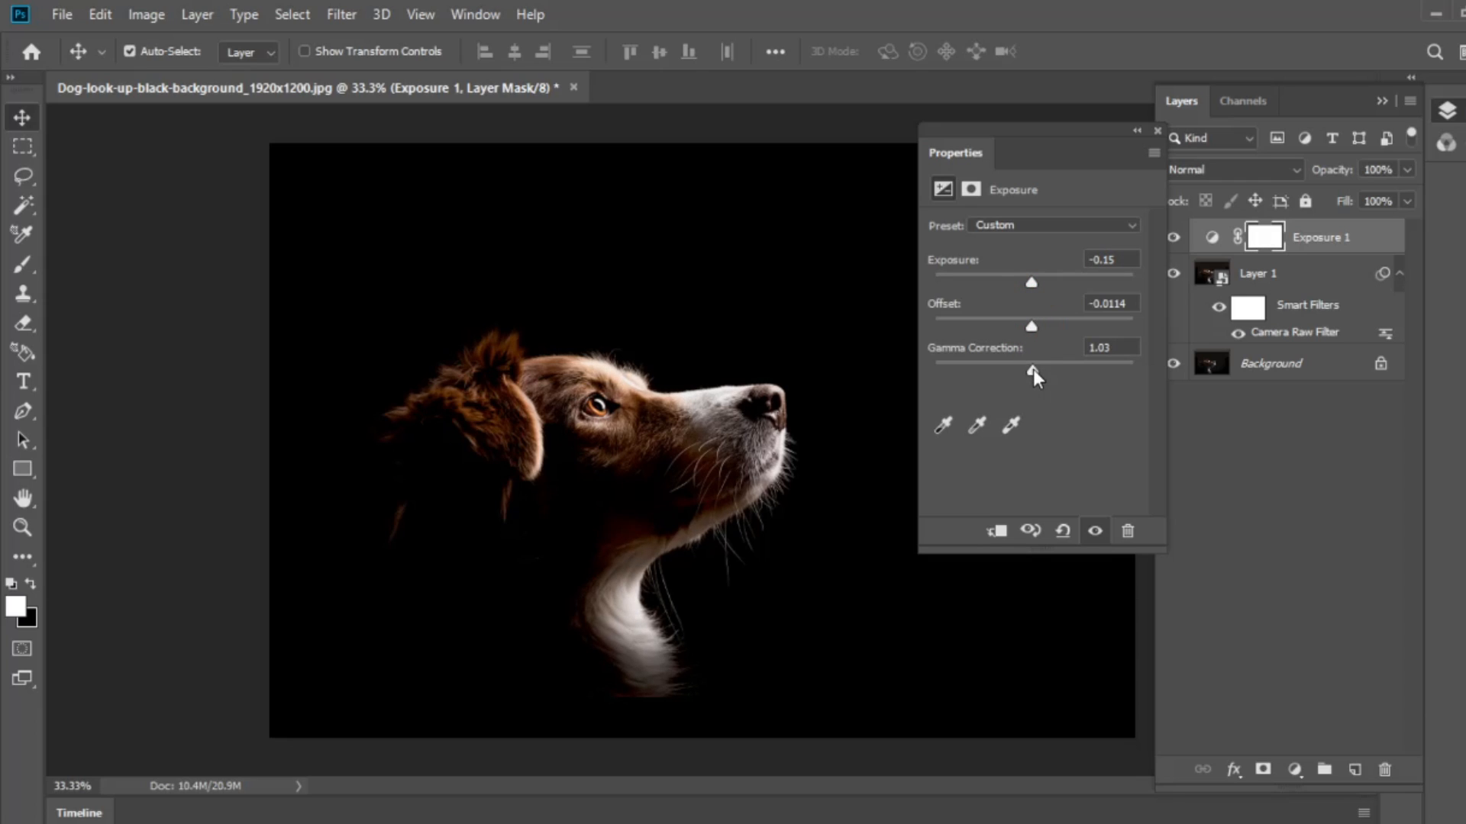
pyautogui.moveTo(1033, 369); pyautogui.dragTo(1026, 370)
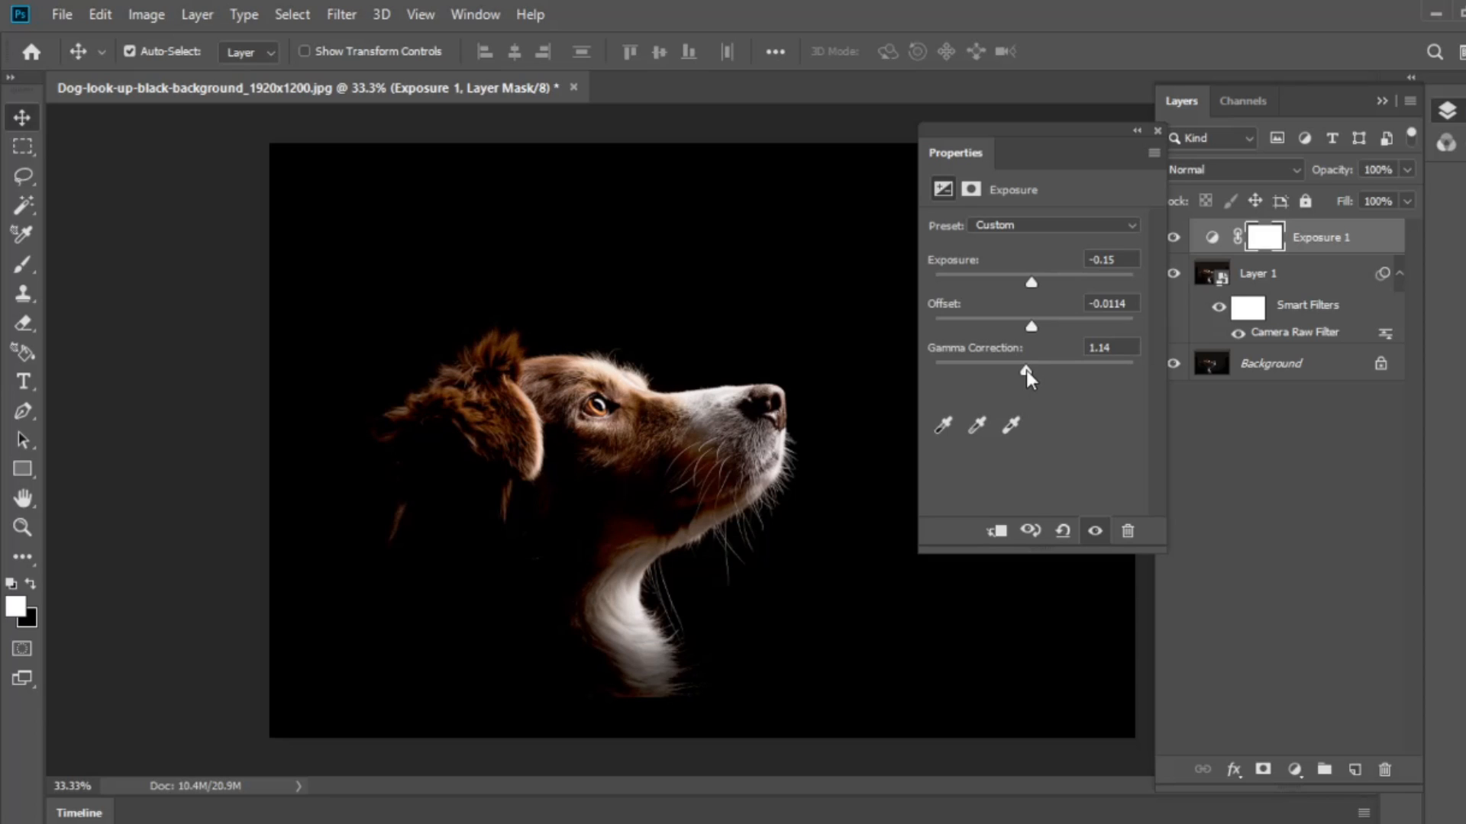
pyautogui.click(1158, 132)
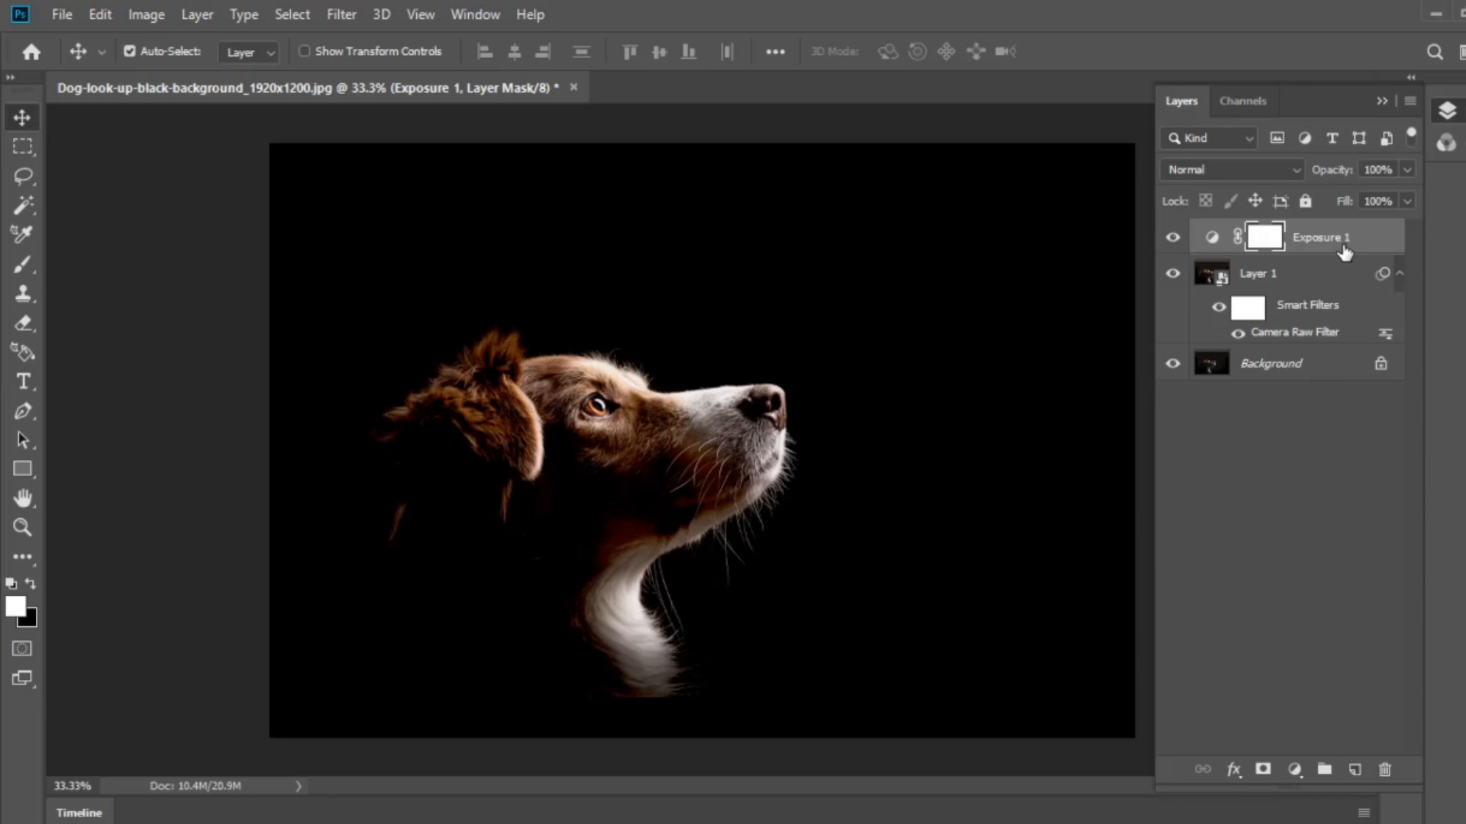
# Step: Add a Gradient Map adjustment layer above the Exposure layer
pyautogui.click(1347, 241)
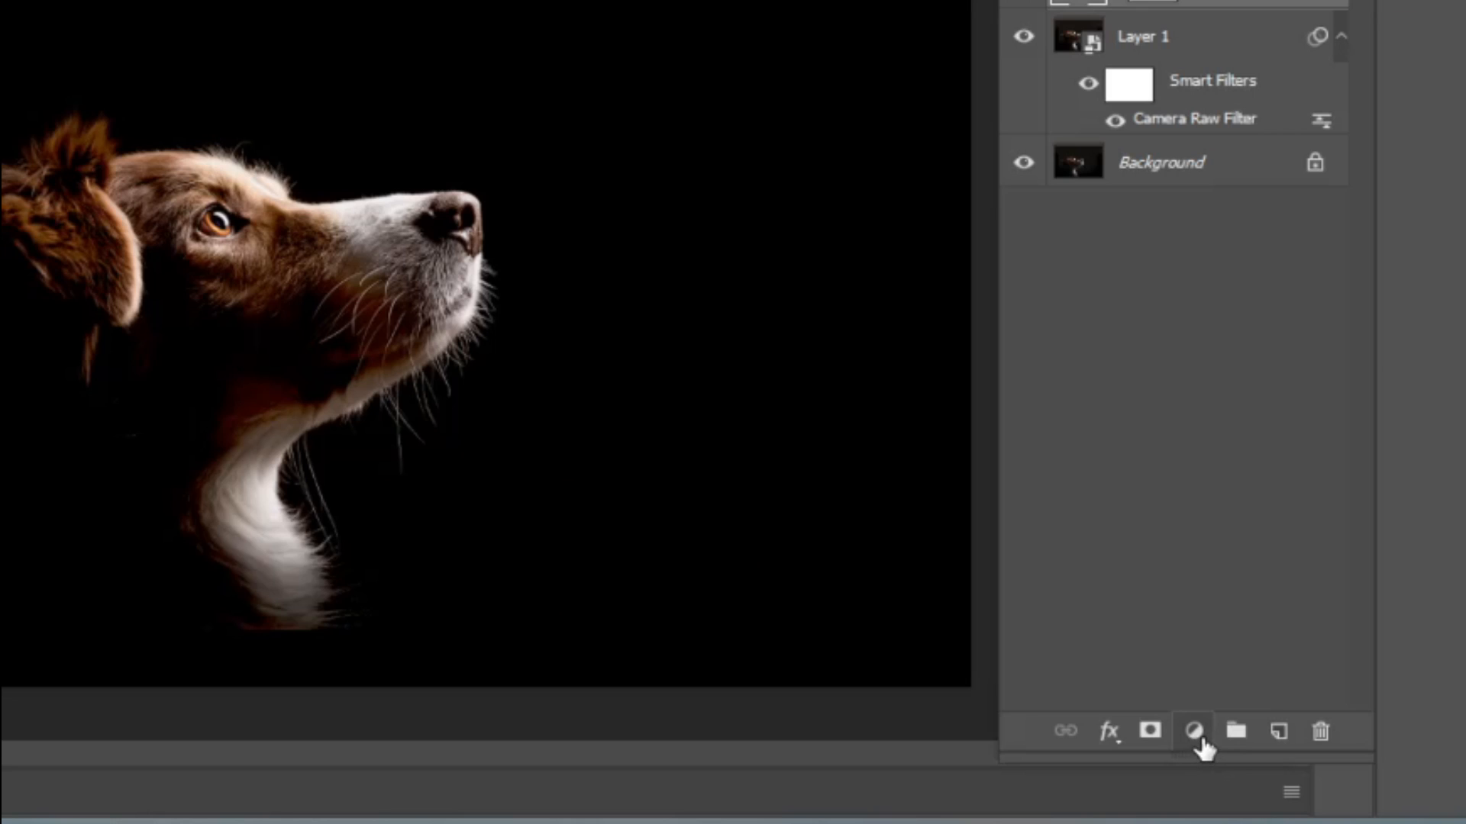
pyautogui.click(1196, 733)
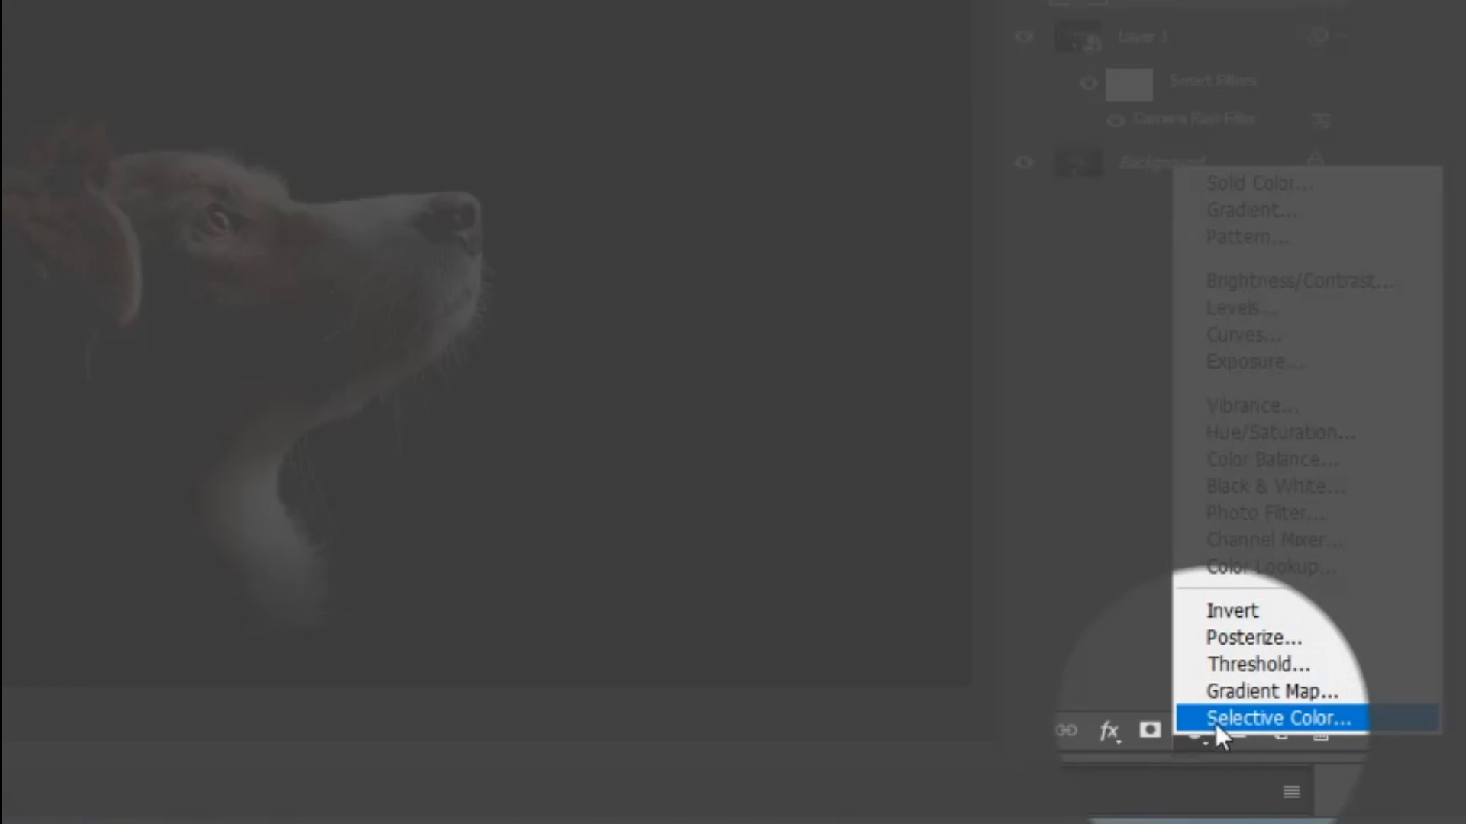
pyautogui.click(1261, 692)
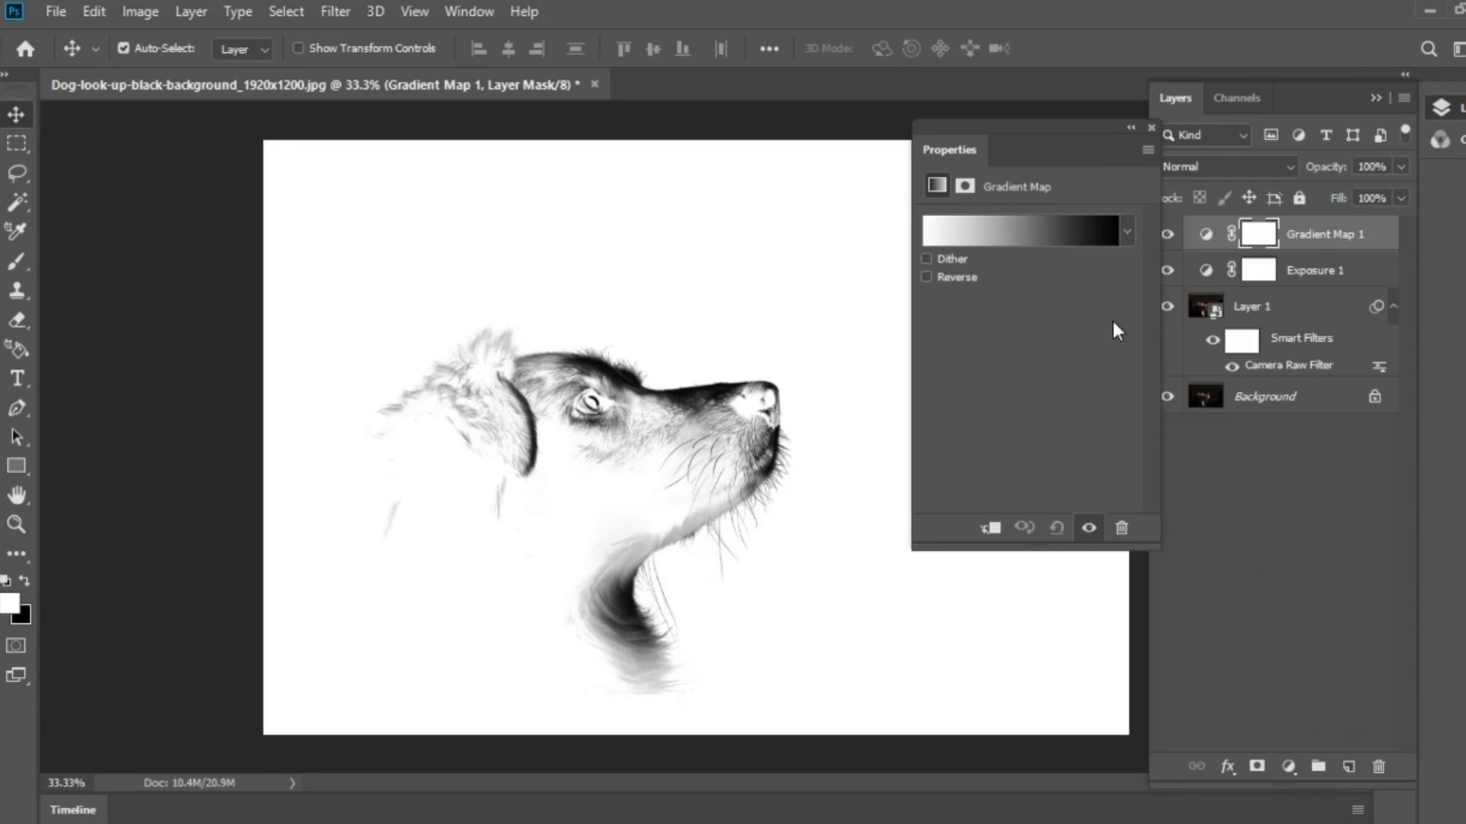
# Step: Change the color stop at location 0% of the gradient map to black
pyautogui.click(1052, 237)
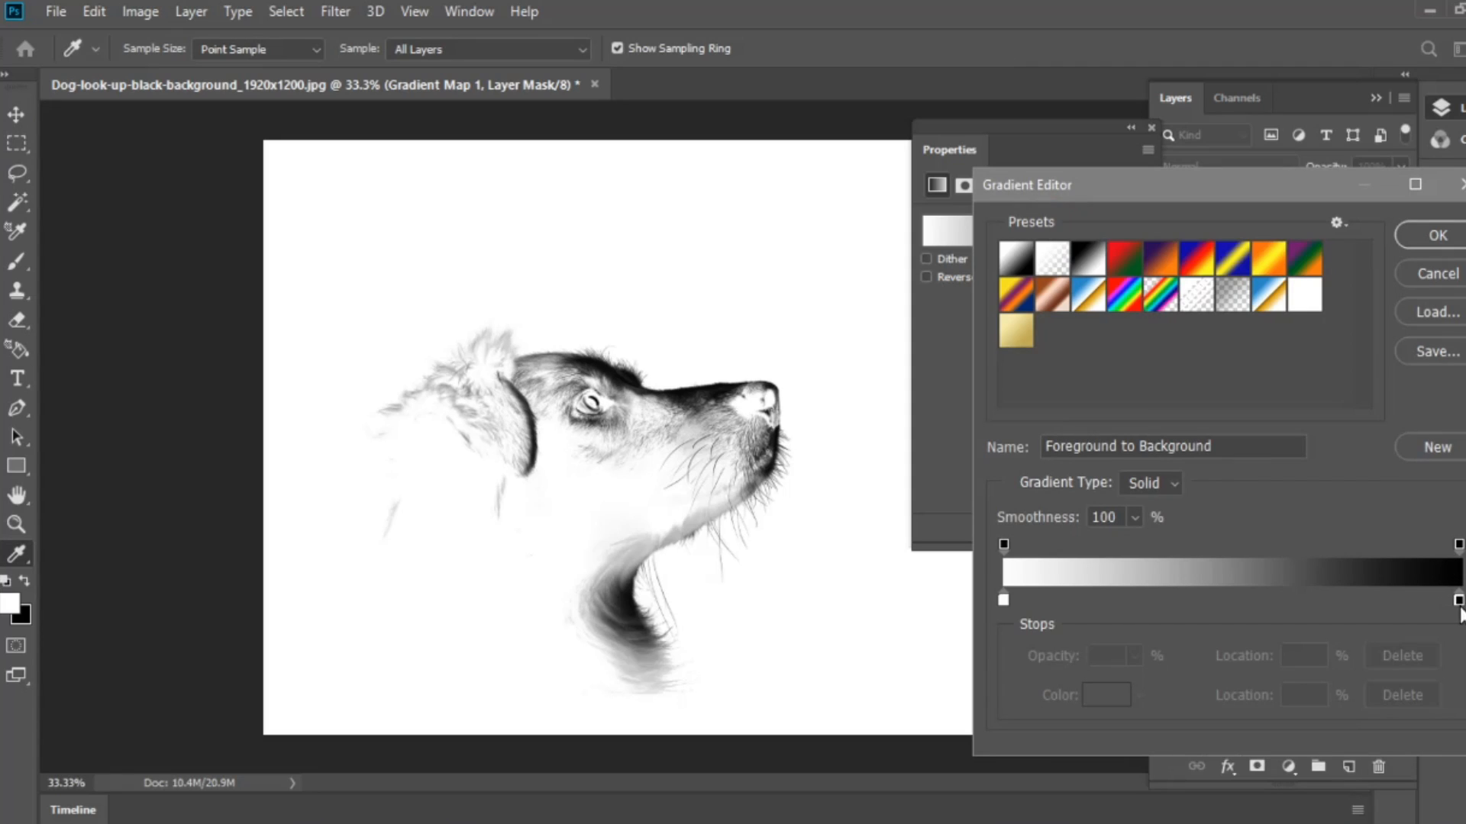
pyautogui.click(1004, 601)
pyautogui.click(1106, 694)
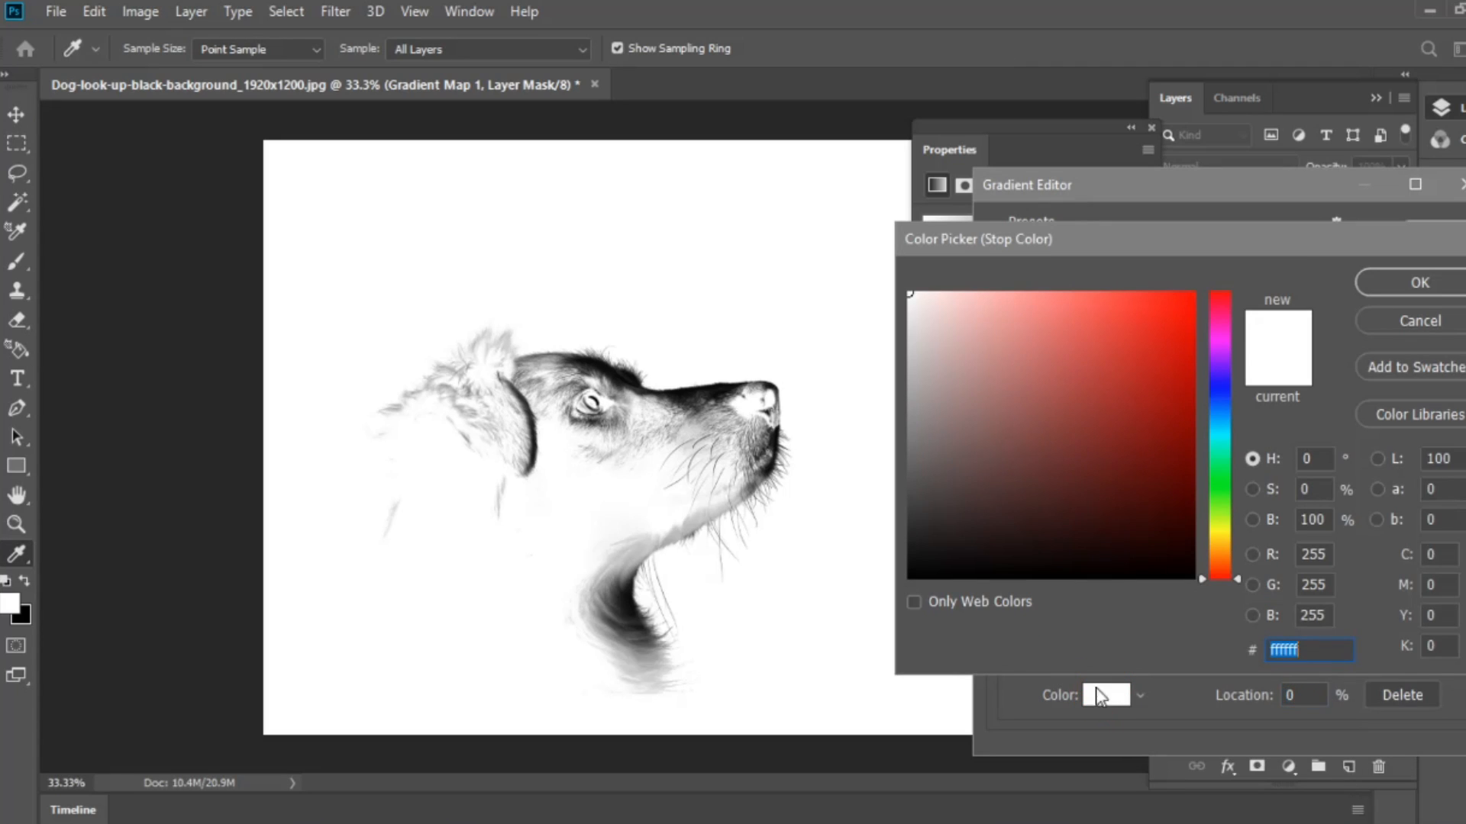
pyautogui.moveTo(1117, 516); pyautogui.dragTo(1191, 578)
pyautogui.click(1397, 288)
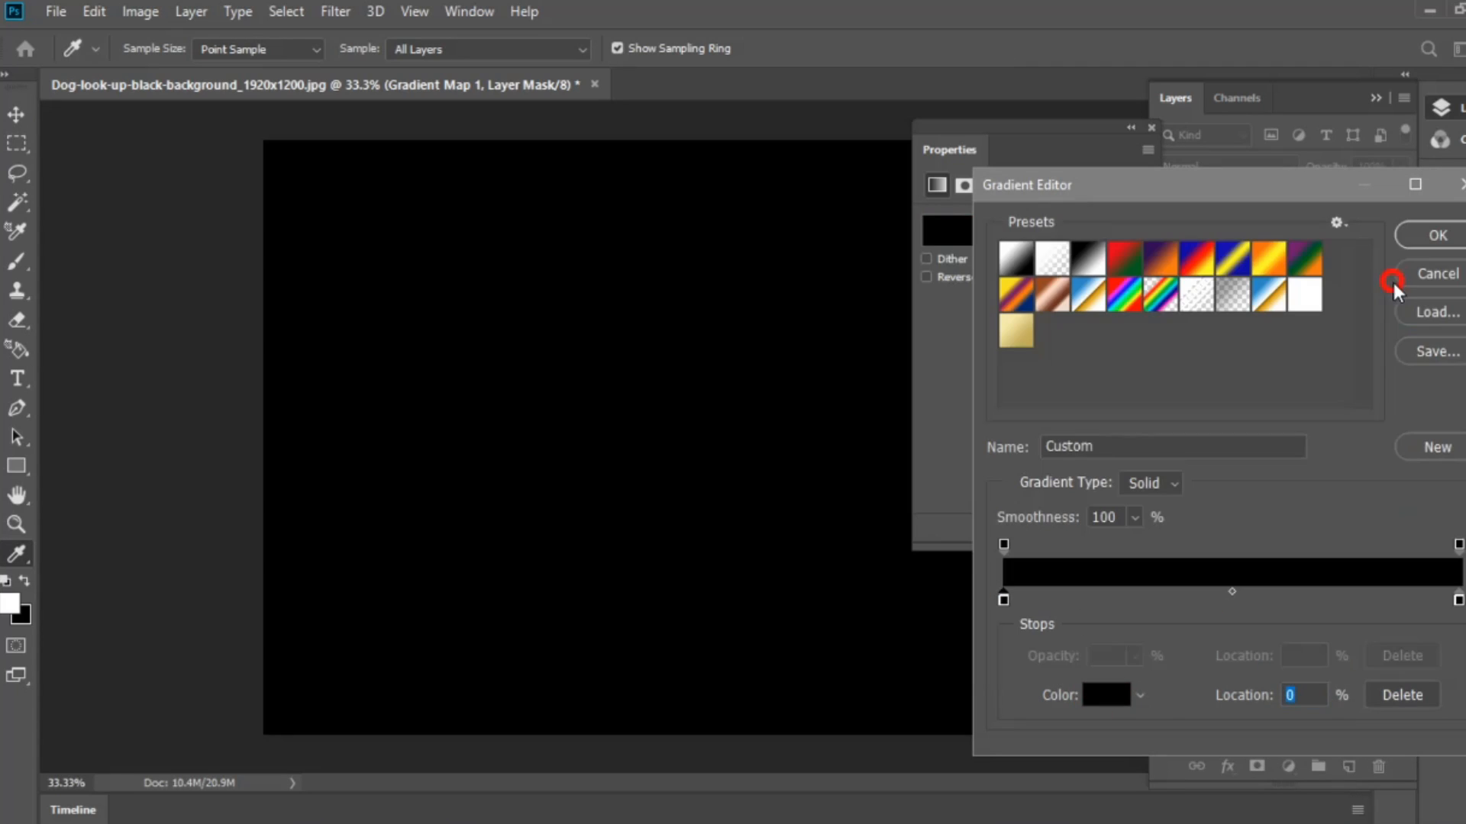
# Step: Set the gradient's color stop at location 100% to orange ff9000 and apply the edited gradient
pyautogui.click(1458, 601)
pyautogui.click(1106, 695)
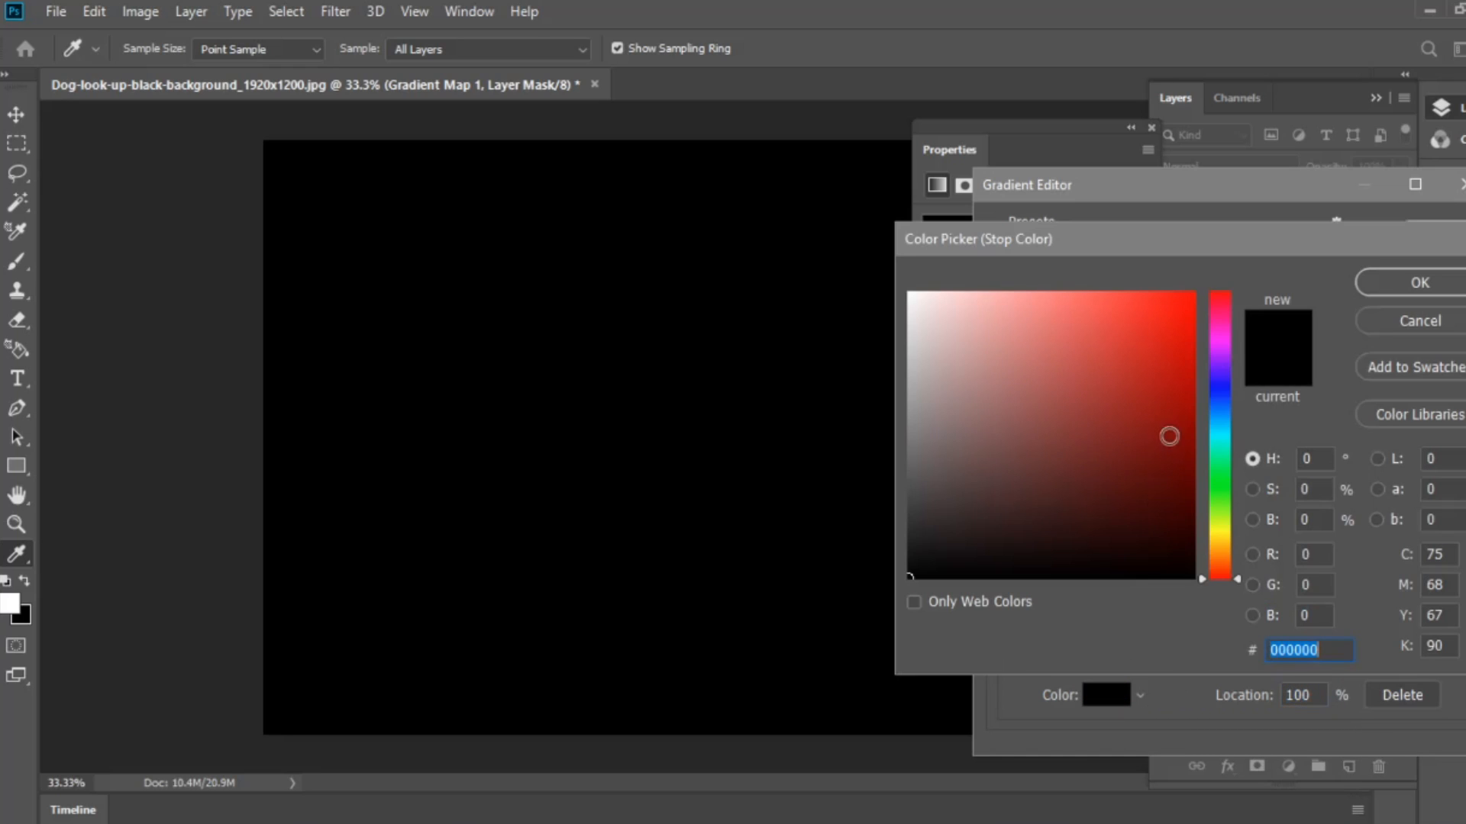
pyautogui.click(1219, 535)
pyautogui.click(1217, 547)
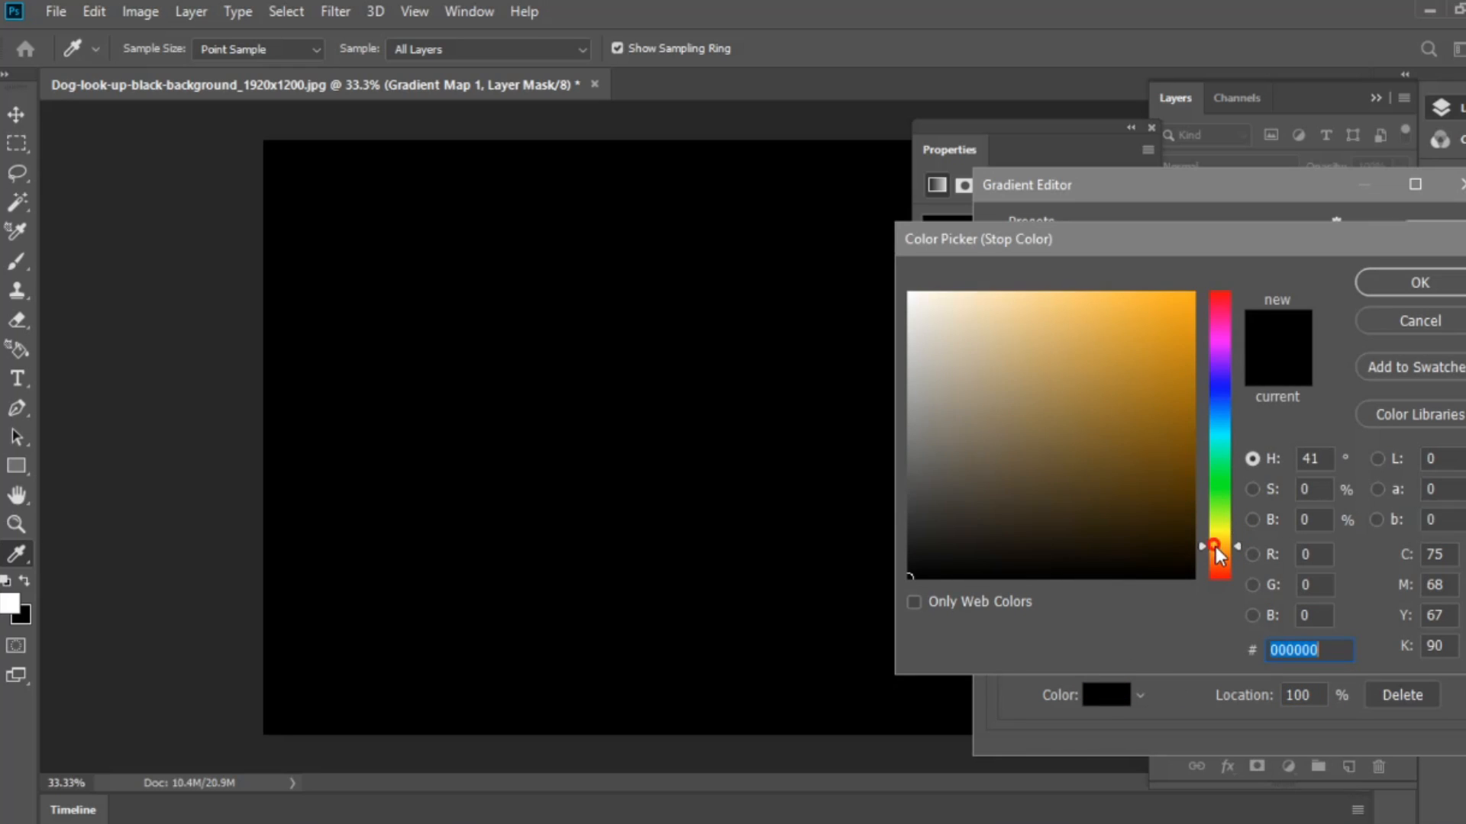
pyautogui.click(1175, 453)
pyautogui.moveTo(1175, 453); pyautogui.dragTo(1181, 359)
pyautogui.click(1219, 534)
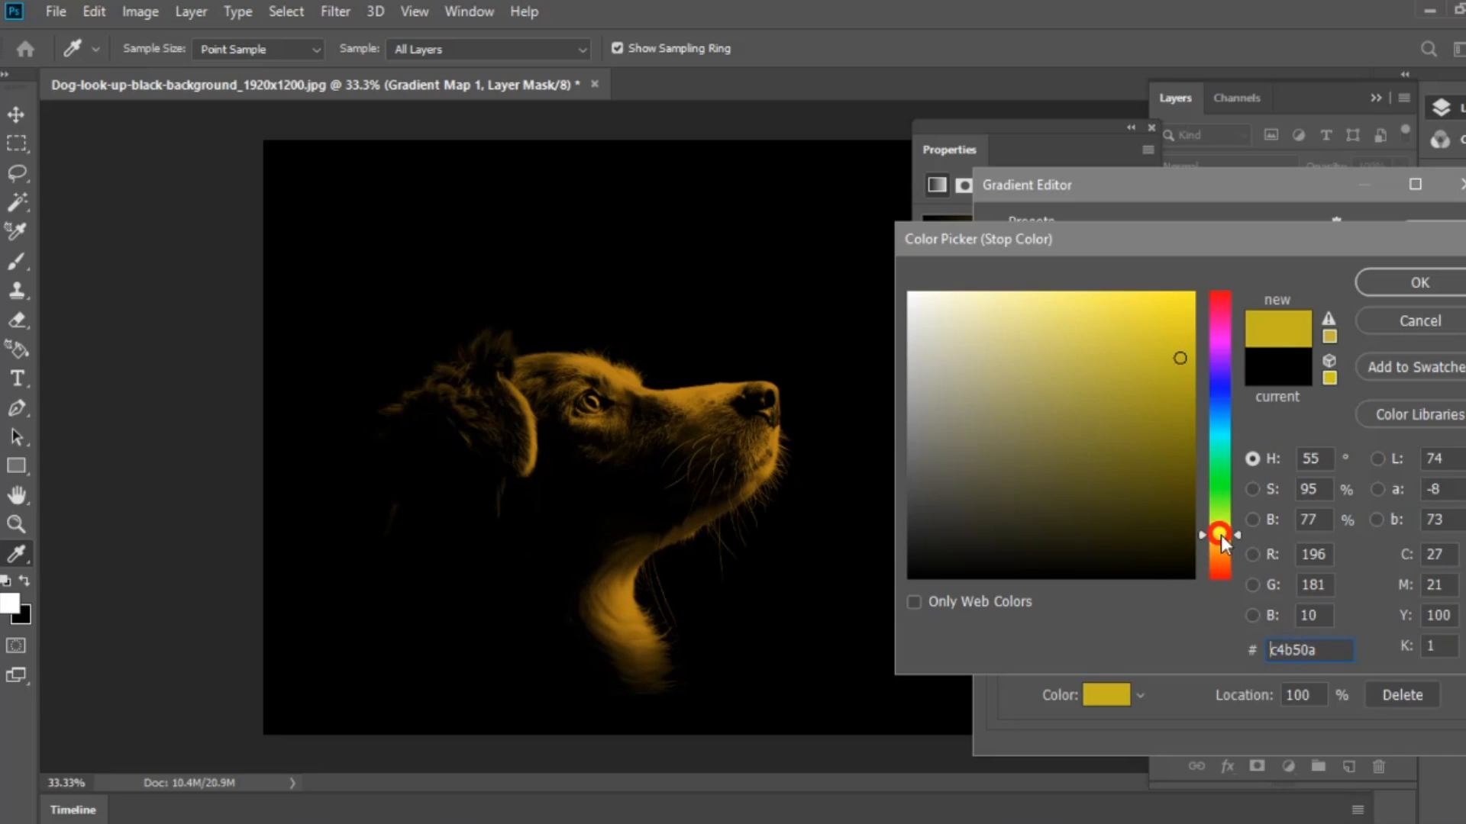
pyautogui.moveTo(1220, 534); pyautogui.dragTo(1224, 542)
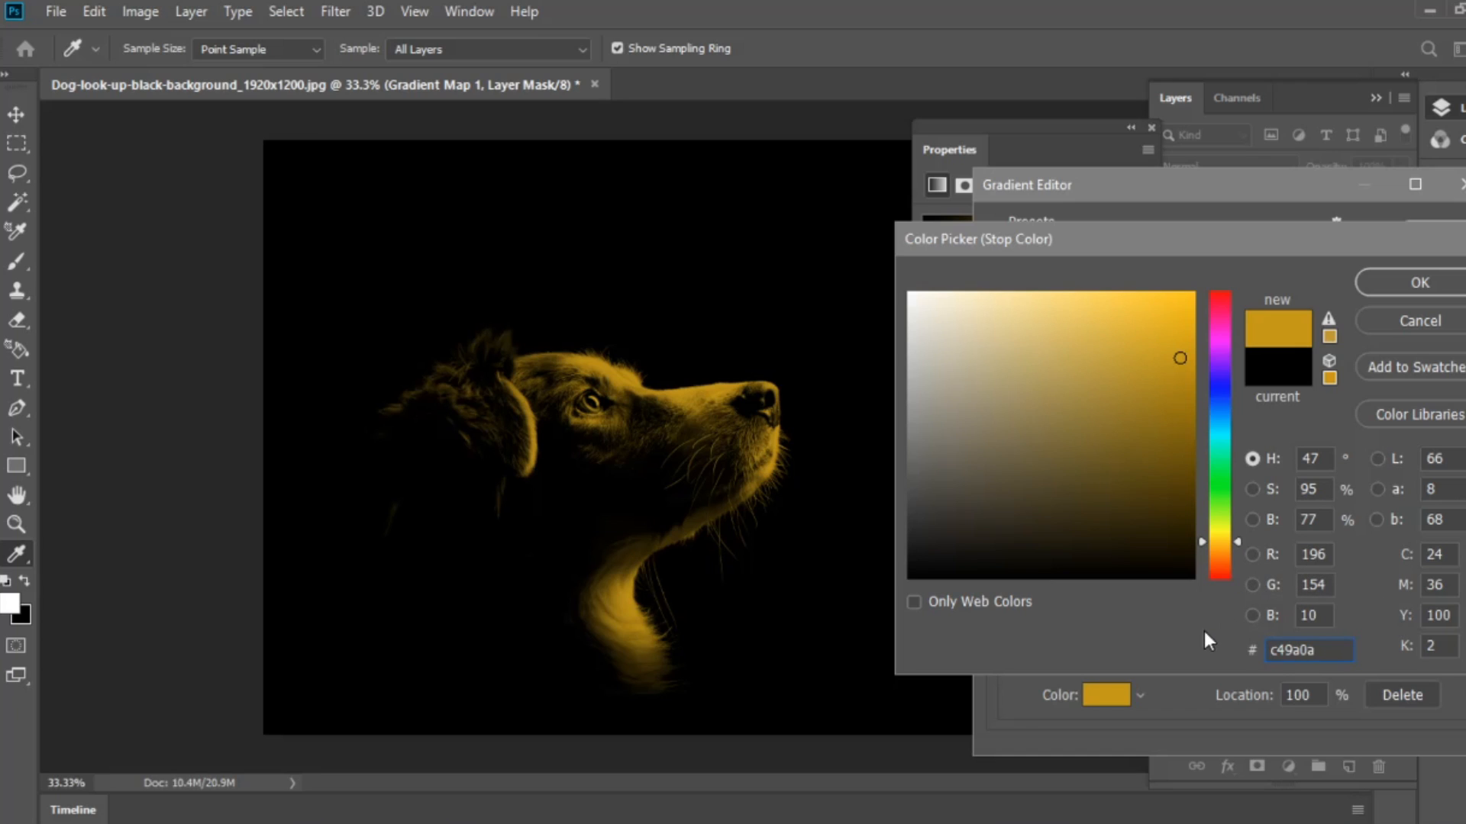
pyautogui.doubleClick(1329, 649)
pyautogui.write('ff9000')
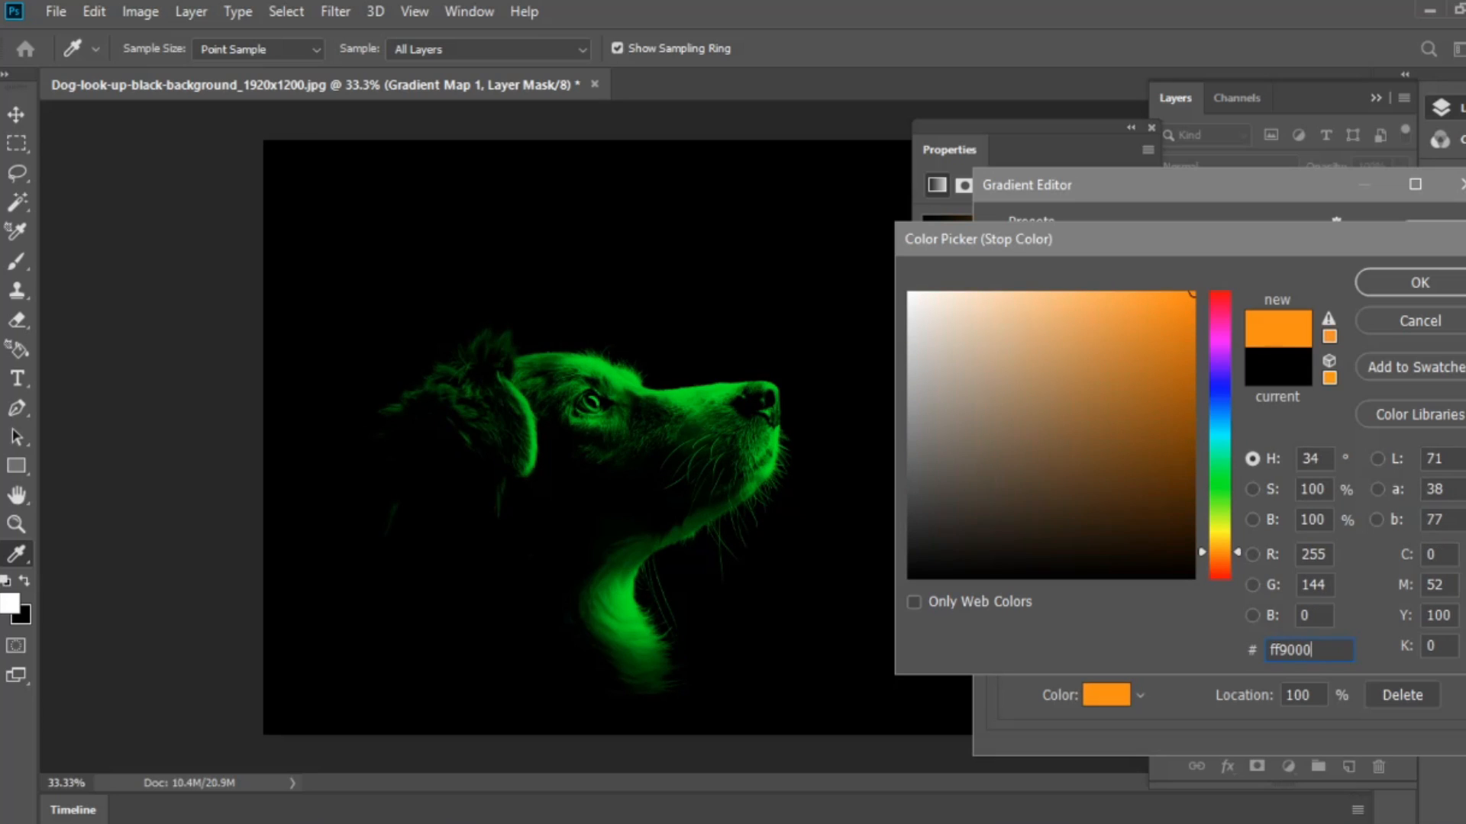
pyautogui.click(1423, 282)
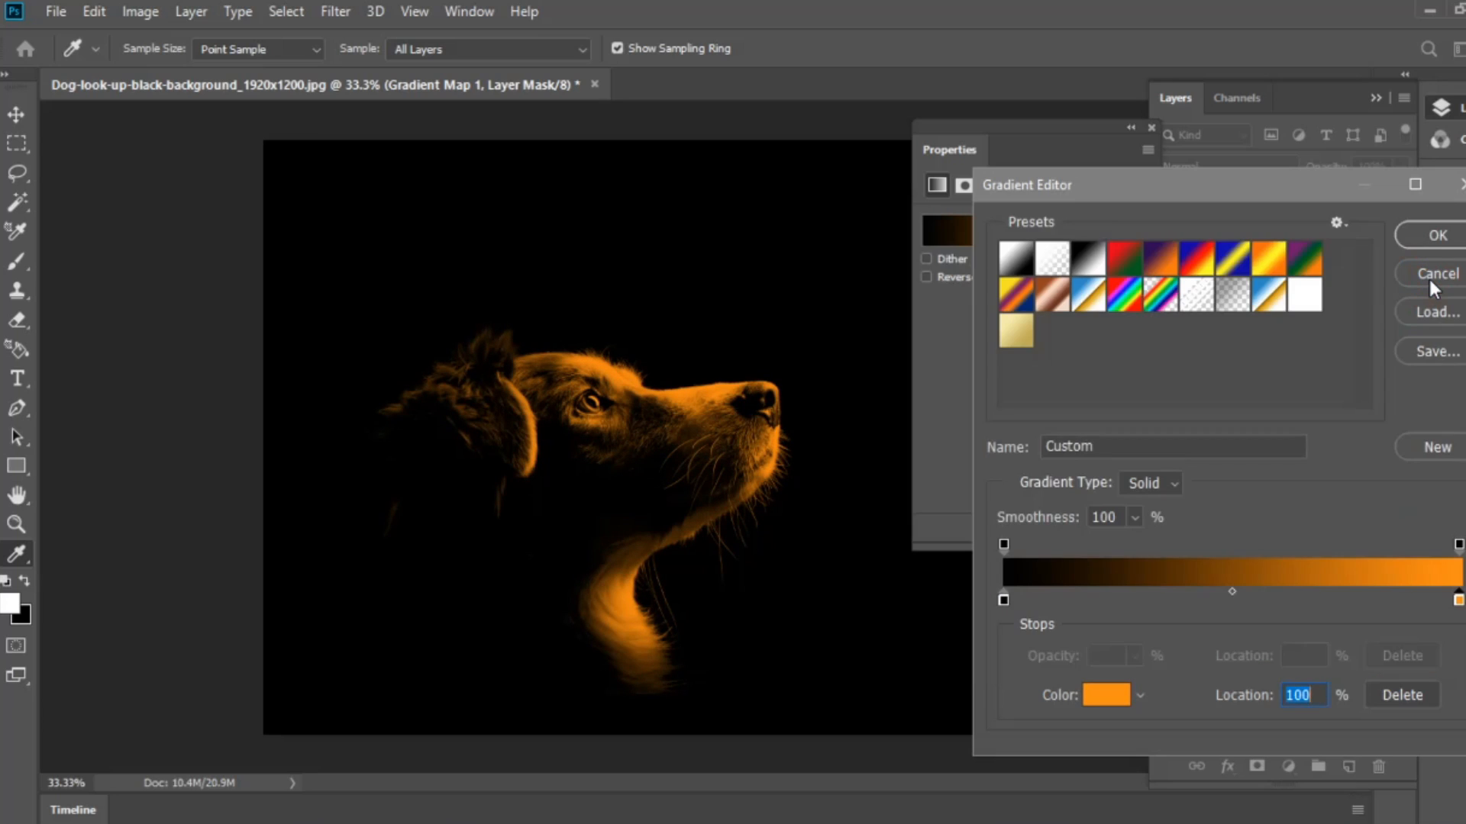
pyautogui.click(1438, 236)
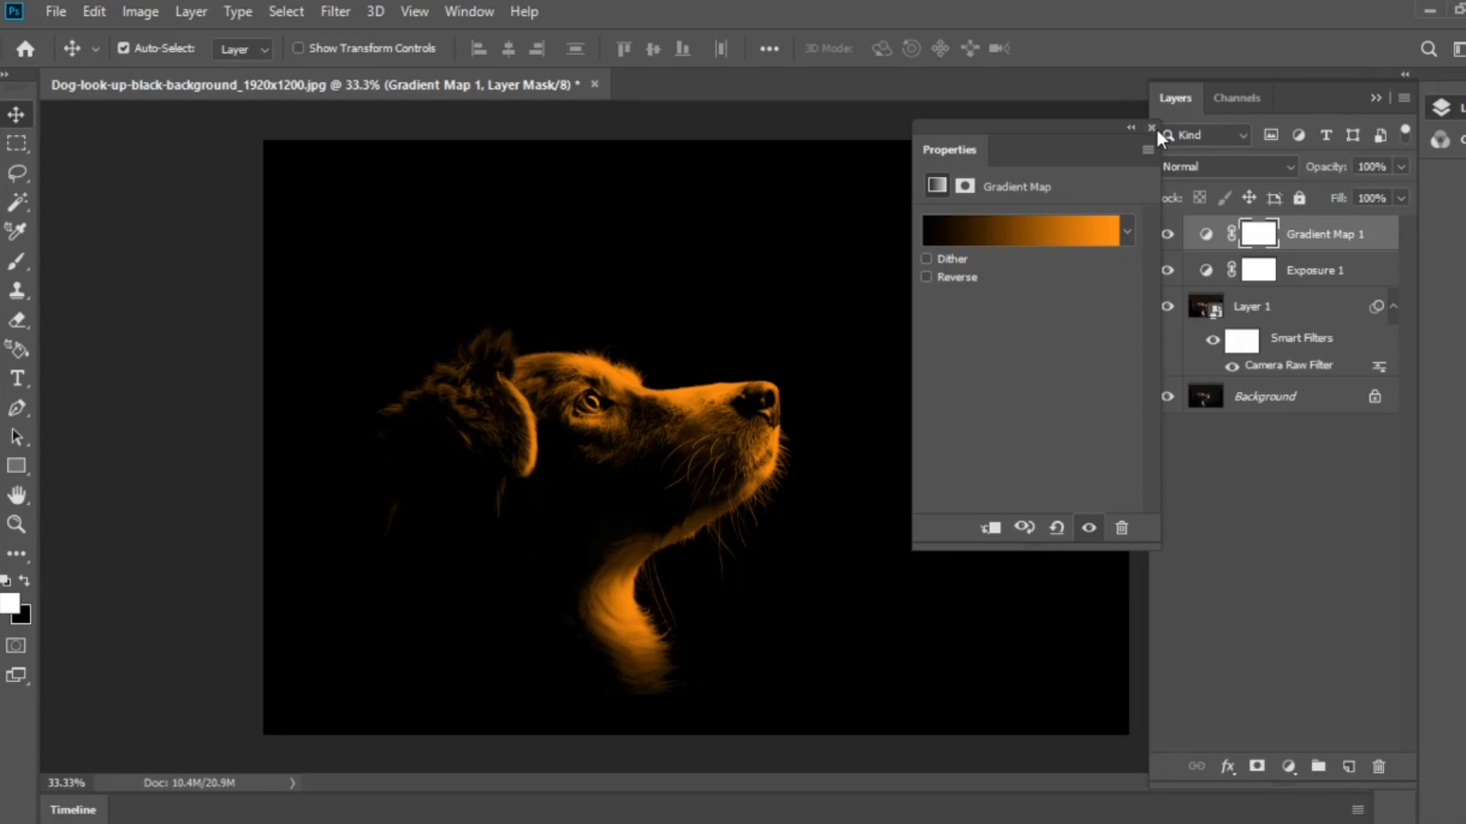
pyautogui.click(1152, 128)
# Step: Lower the Gradient Map layer's opacity to 26%
pyautogui.click(1401, 165)
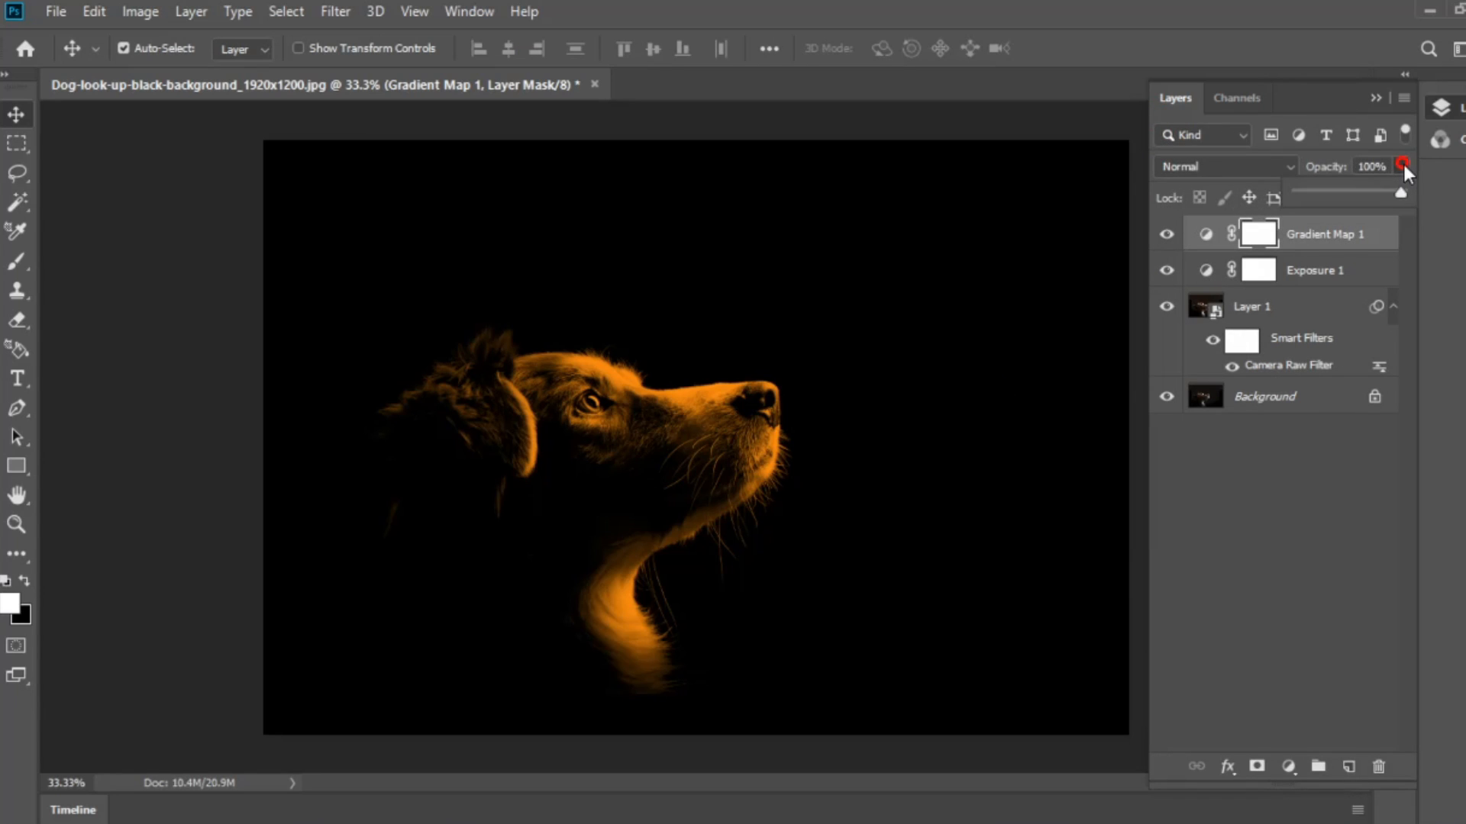
pyautogui.moveTo(1359, 203); pyautogui.dragTo(1330, 193)
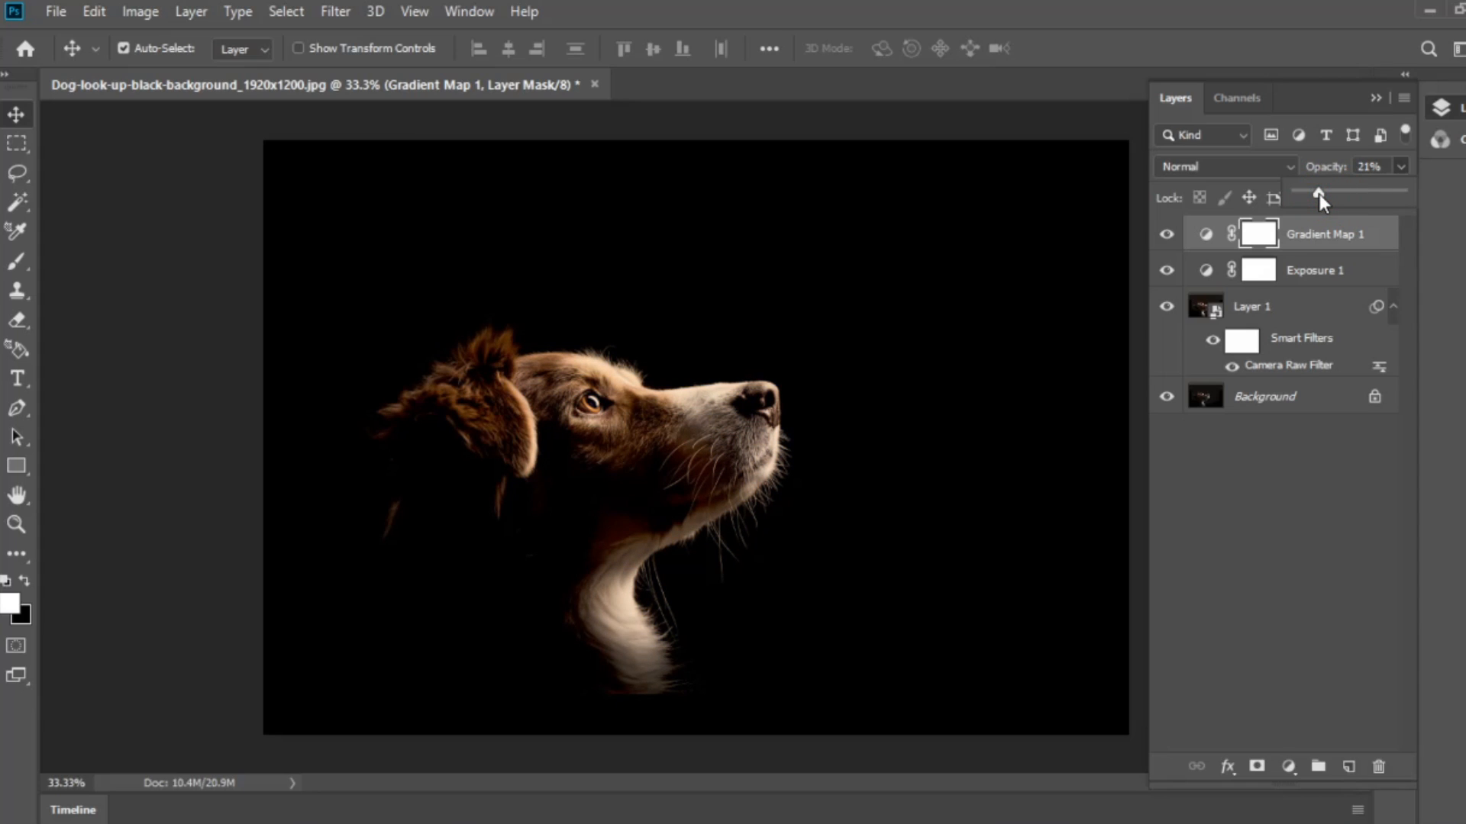
pyautogui.moveTo(1322, 194); pyautogui.dragTo(1324, 194)
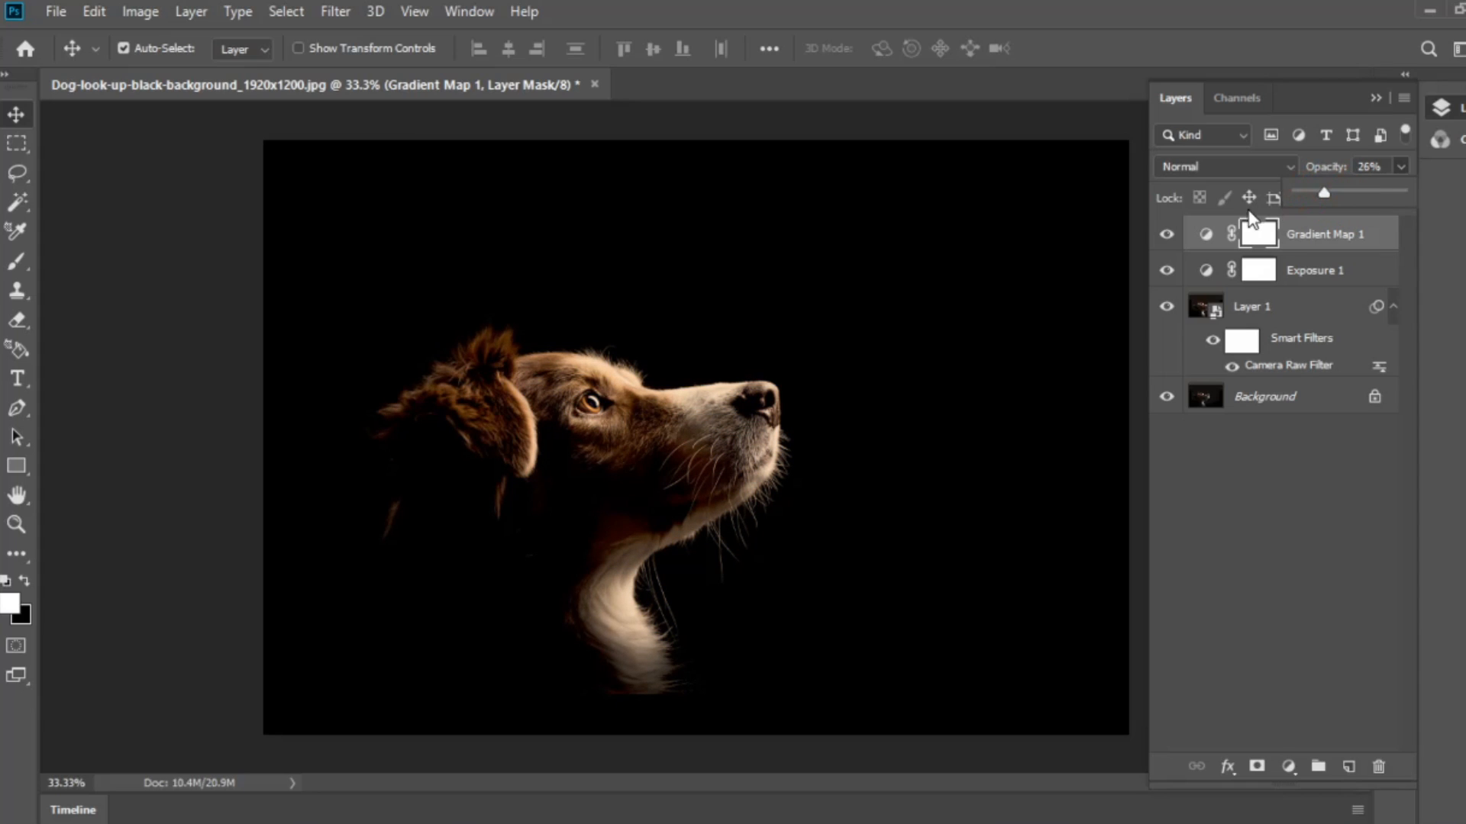
# Step: Compare the image with and without the Gradient Map layer, and slightly raise that layer's opacity
pyautogui.click(1165, 236)
pyautogui.click(1166, 235)
pyautogui.click(1165, 235)
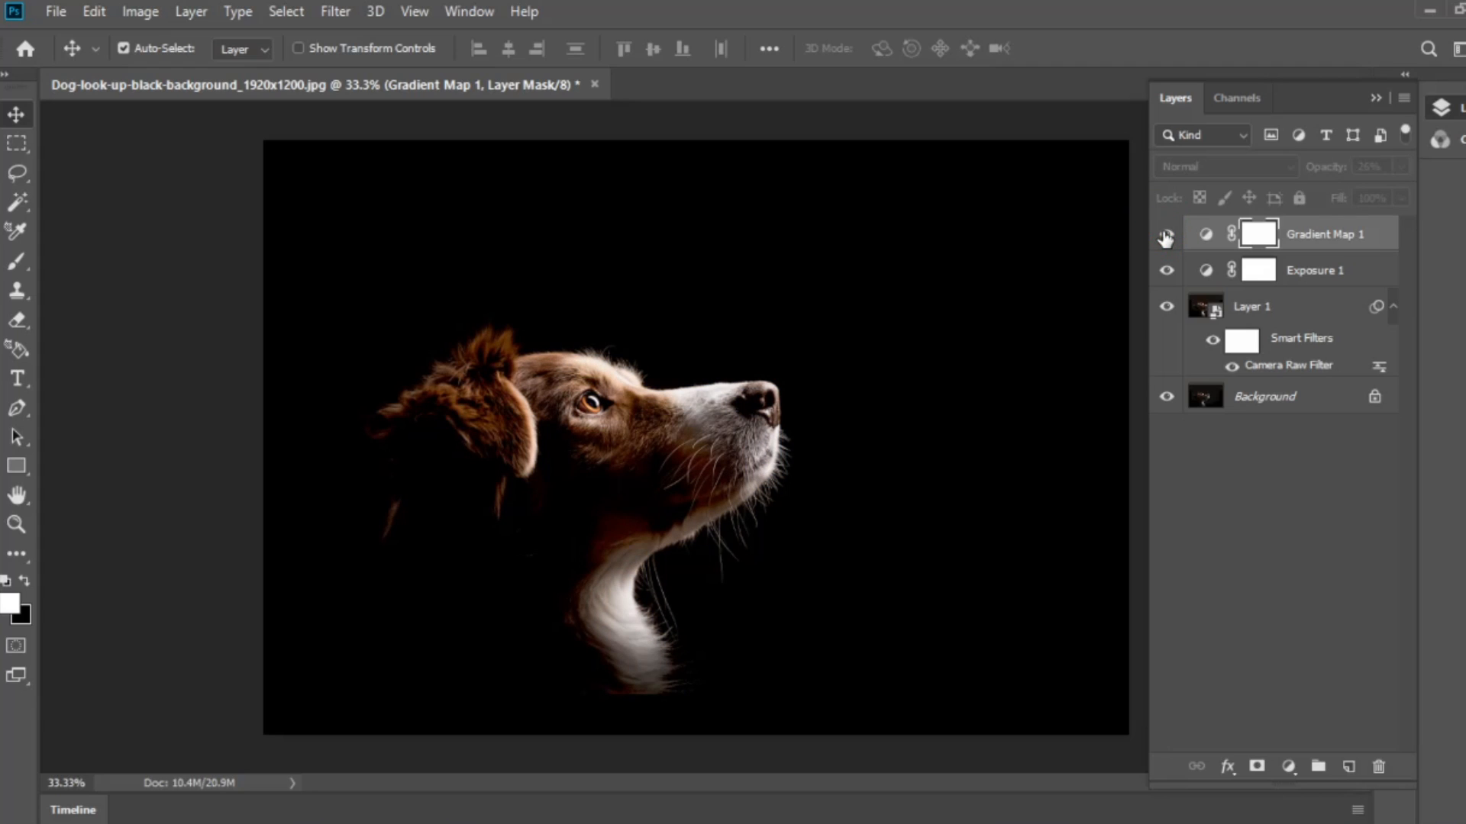
pyautogui.click(1166, 235)
pyautogui.click(1400, 168)
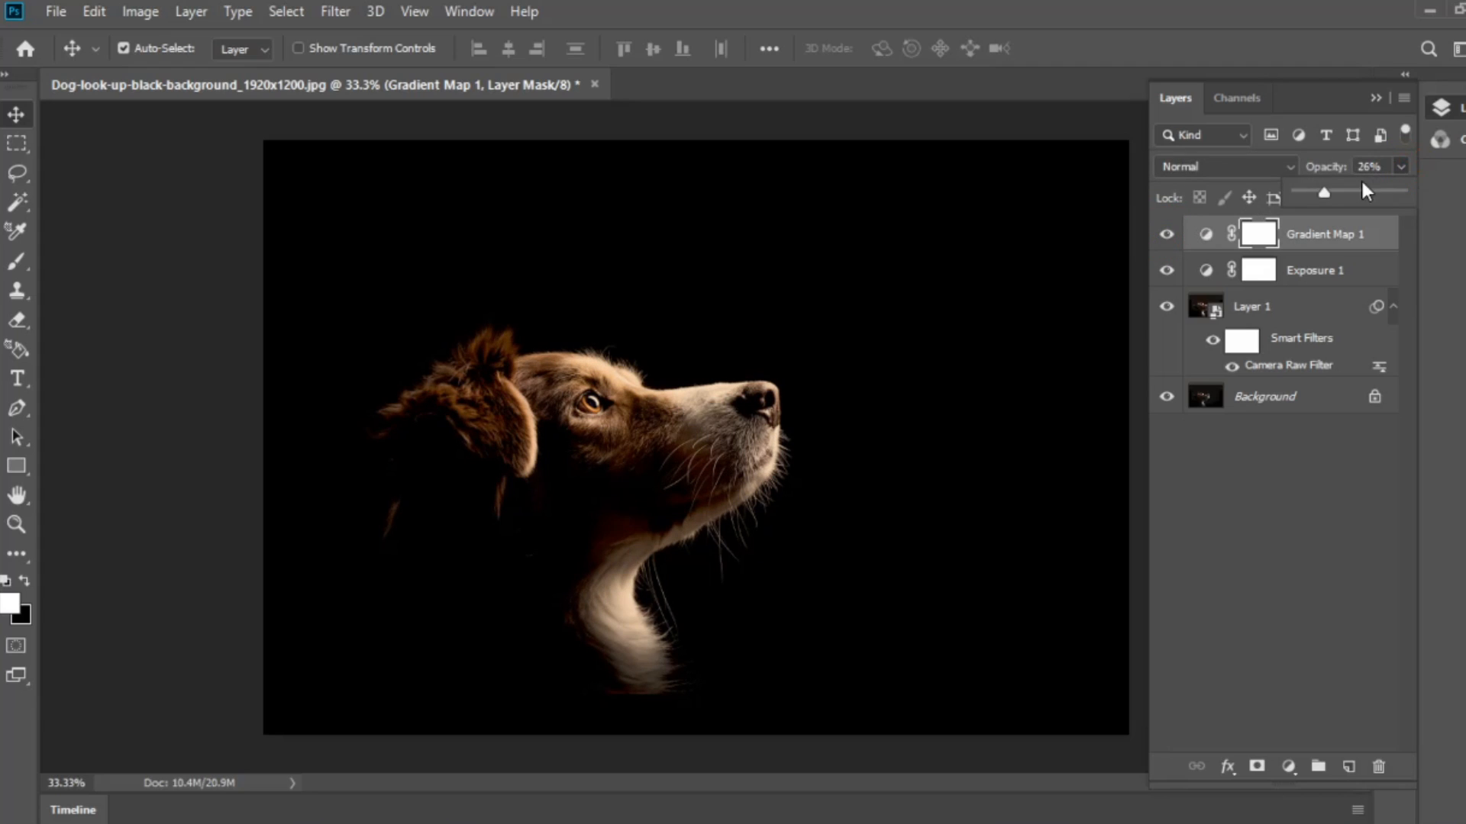
pyautogui.click(1329, 194)
# Step: Add a Hue/Saturation layer above the Exposure layer with Hue +9, Saturation +34, Lightness +7, and reduce its opacity to 82%
pyautogui.click(1353, 282)
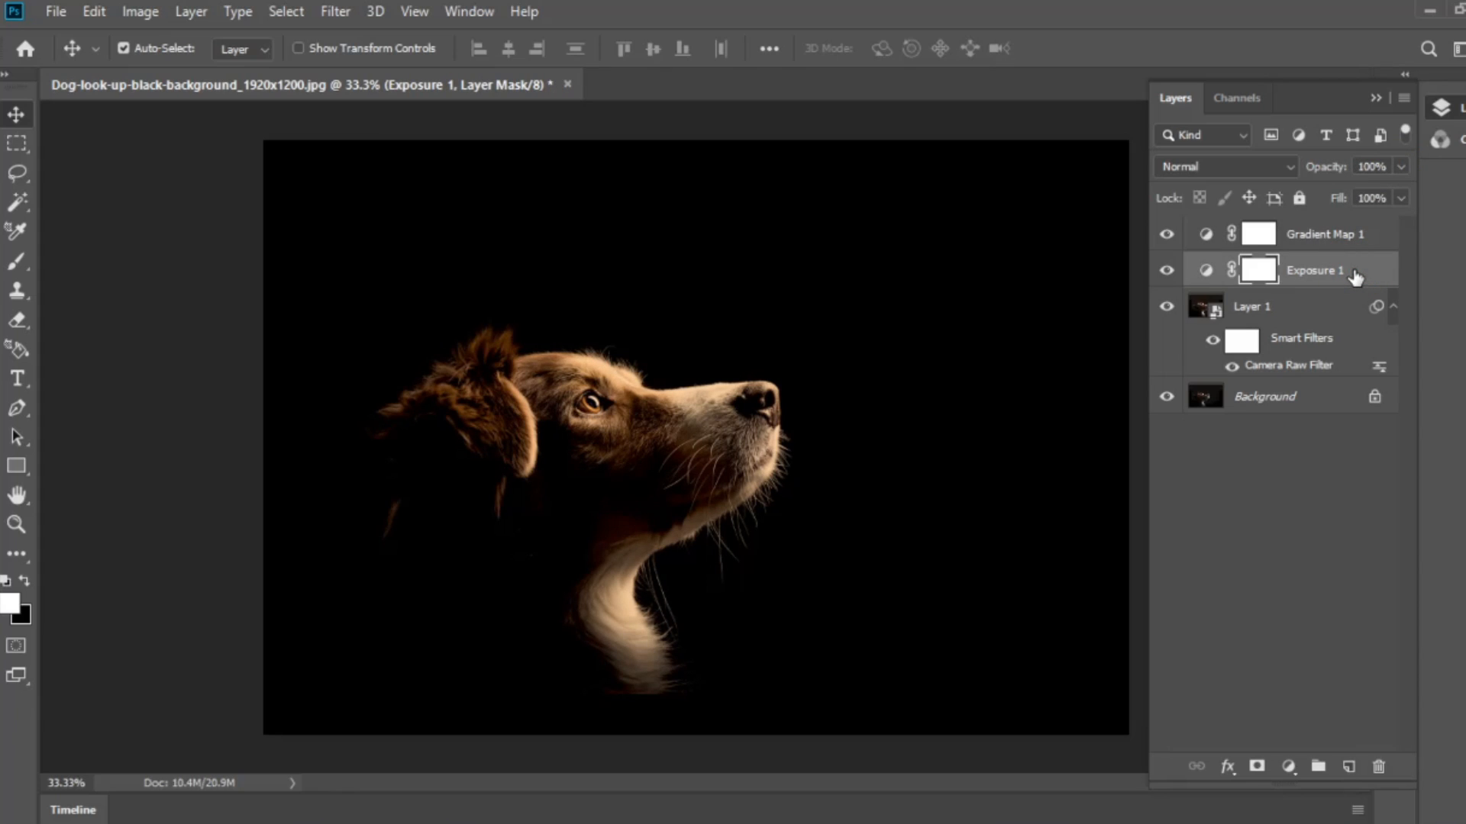
pyautogui.click(1287, 767)
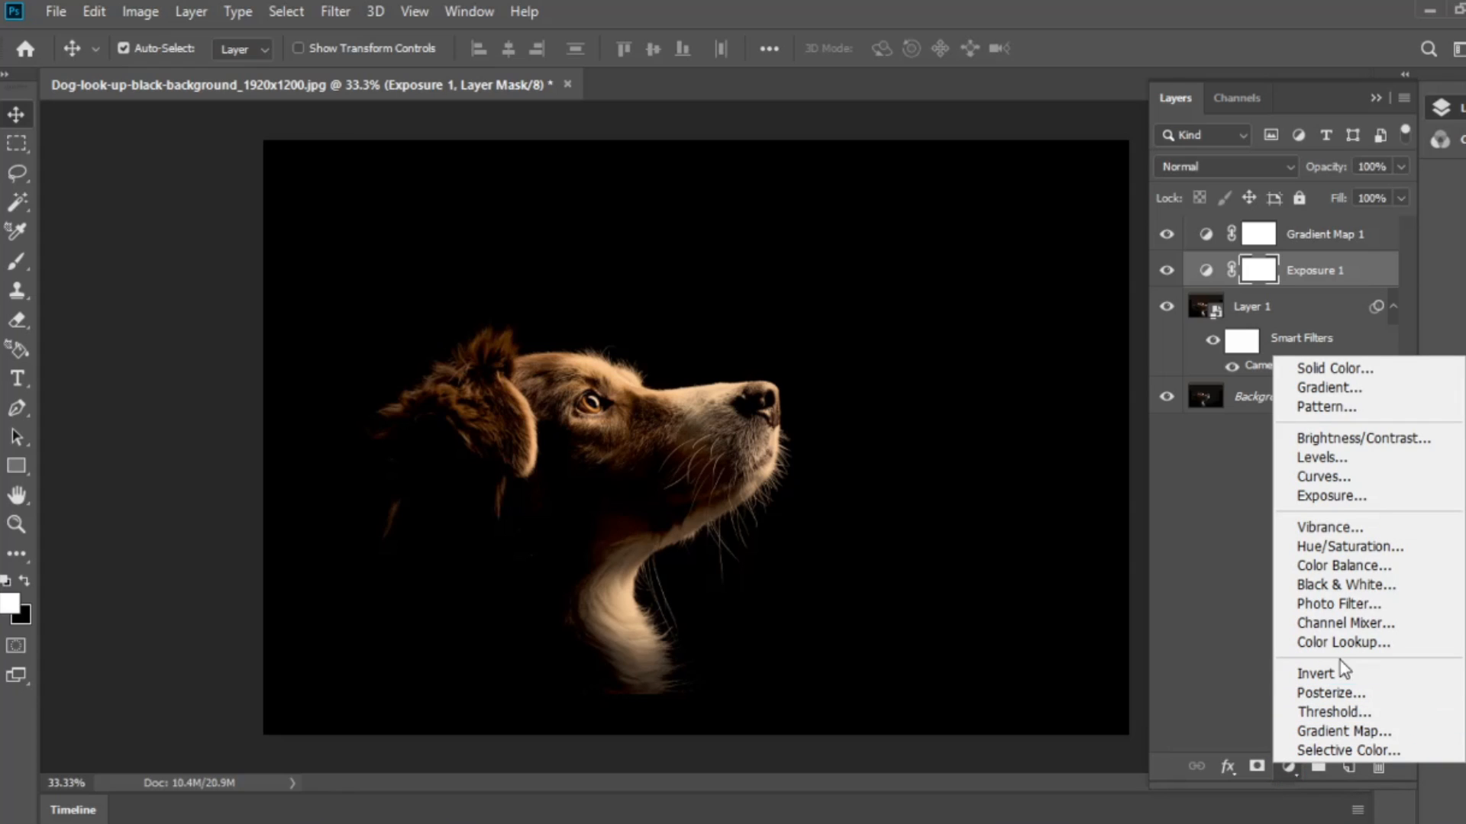
pyautogui.click(1330, 547)
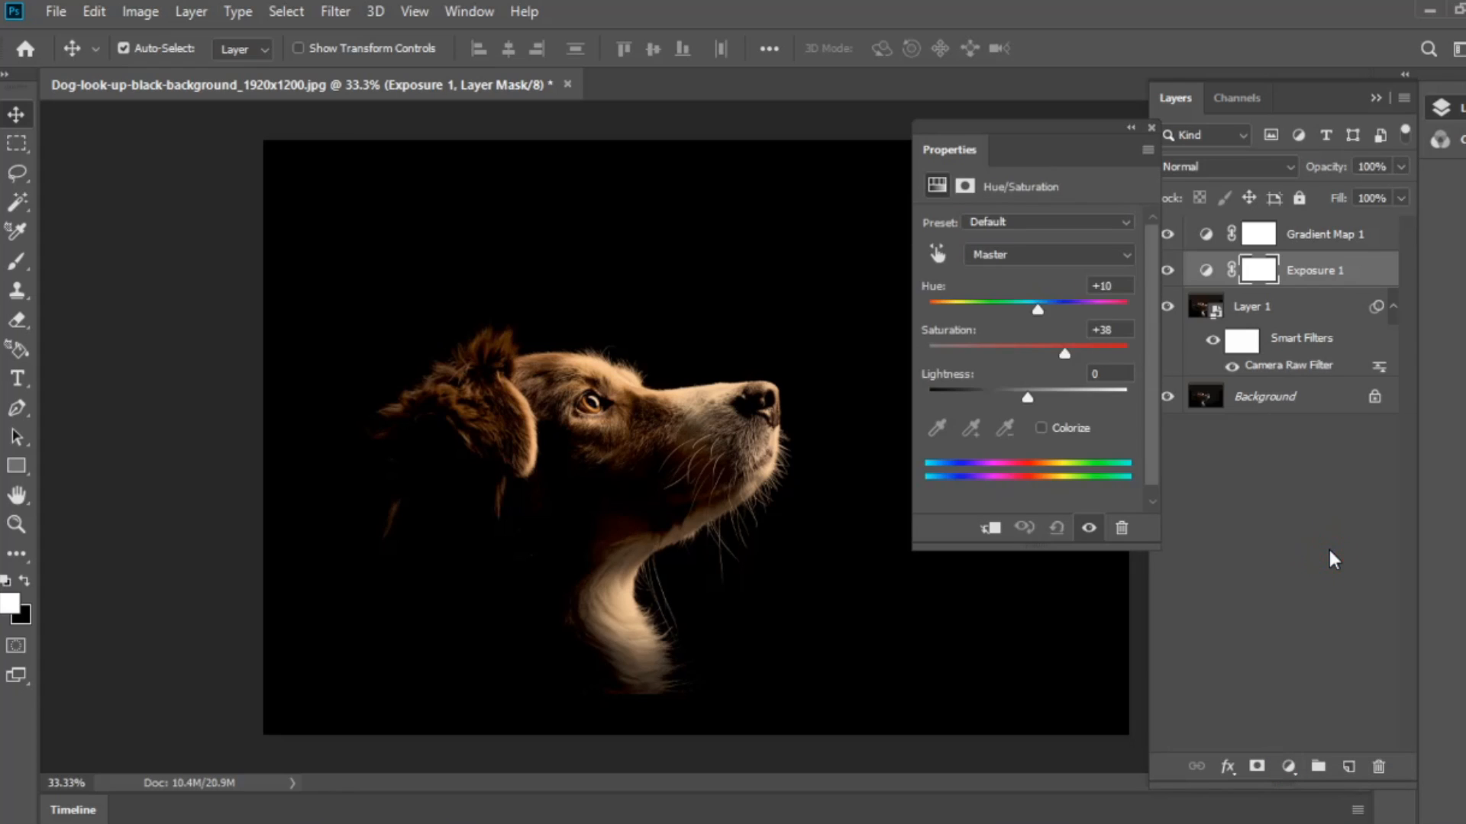
pyautogui.moveTo(1031, 310); pyautogui.dragTo(1033, 395)
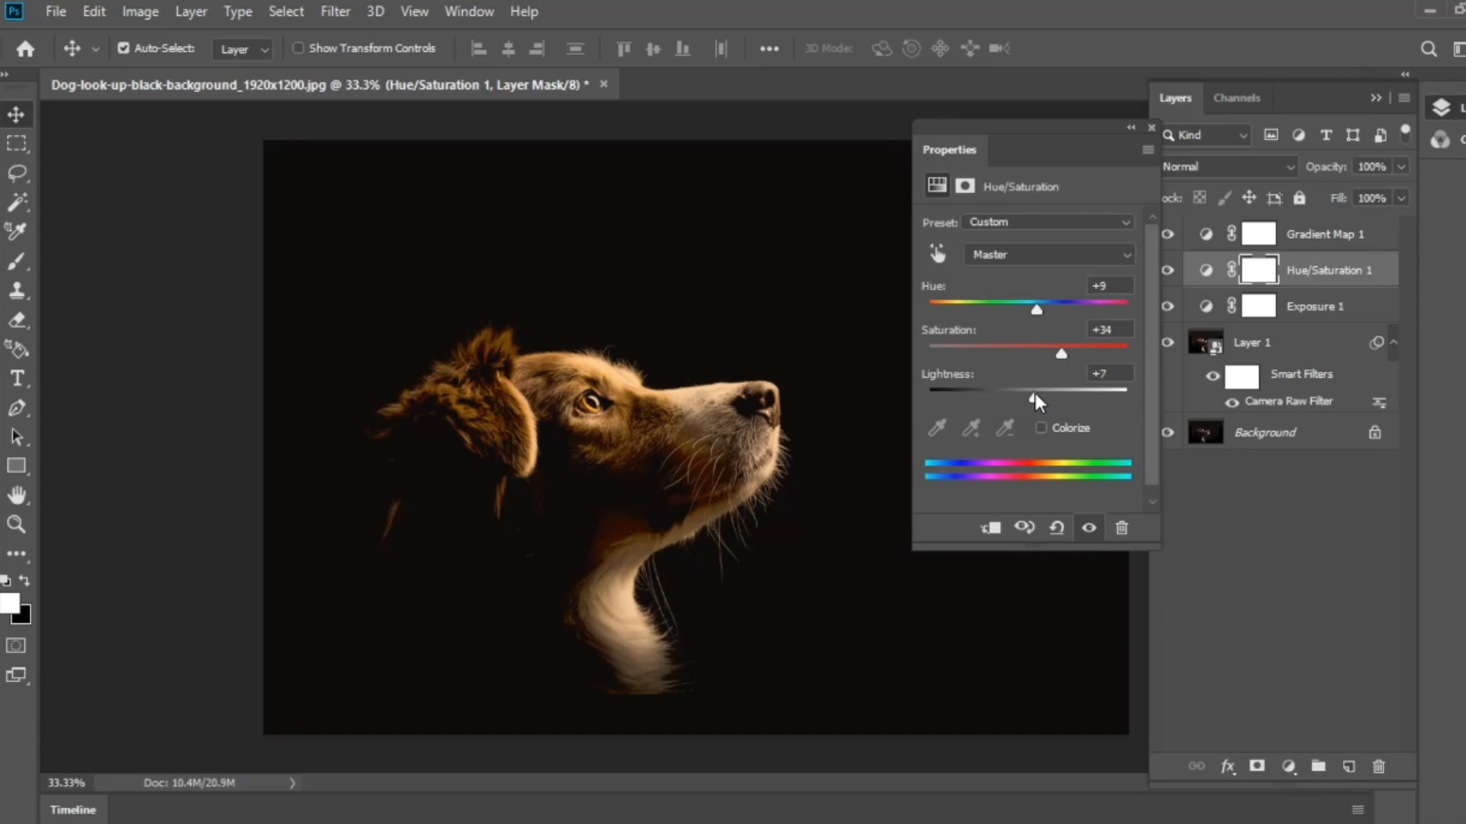
pyautogui.click(1151, 127)
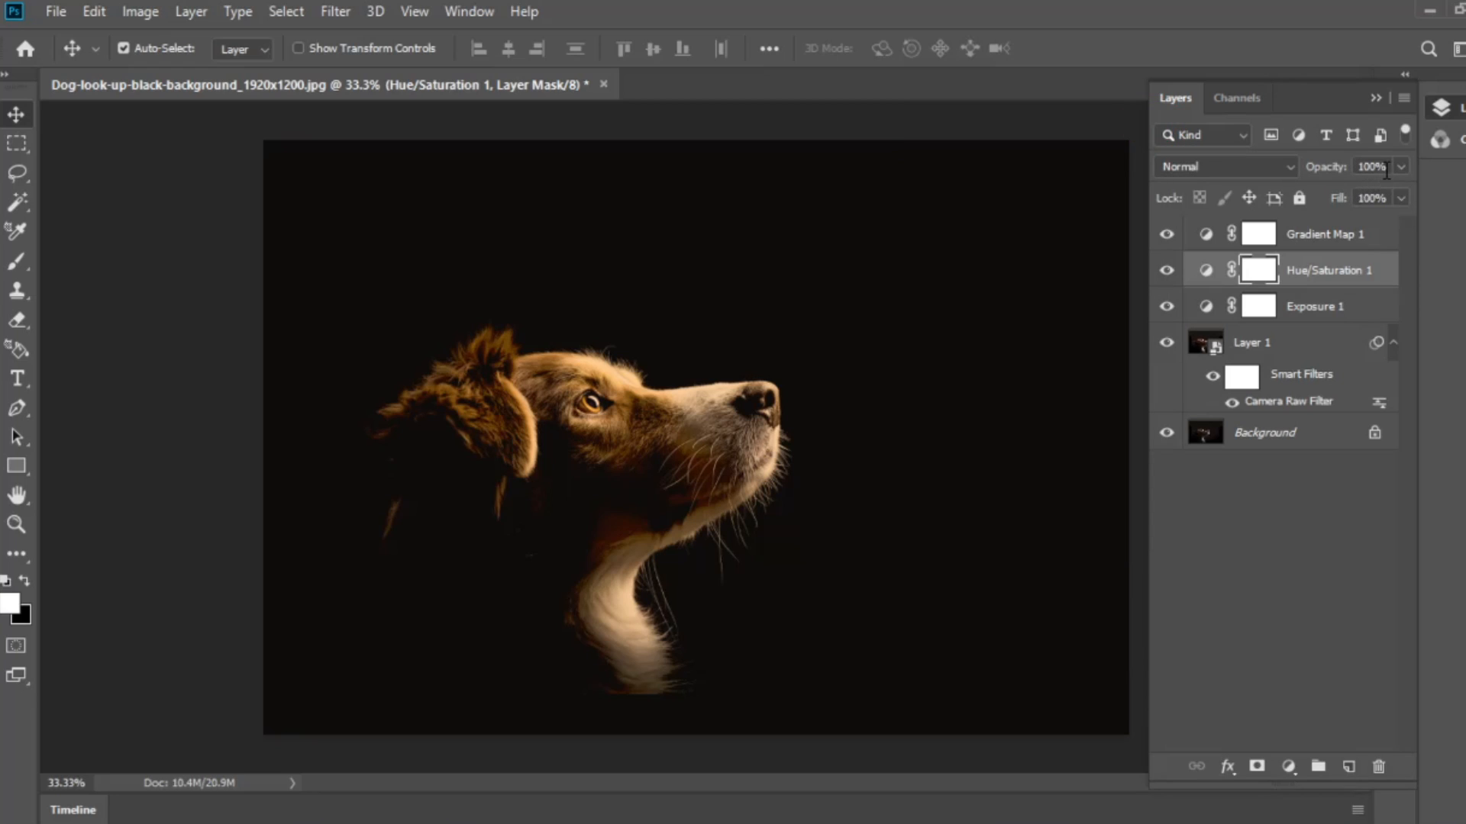
pyautogui.click(1400, 167)
pyautogui.moveTo(1390, 195); pyautogui.dragTo(1386, 195)
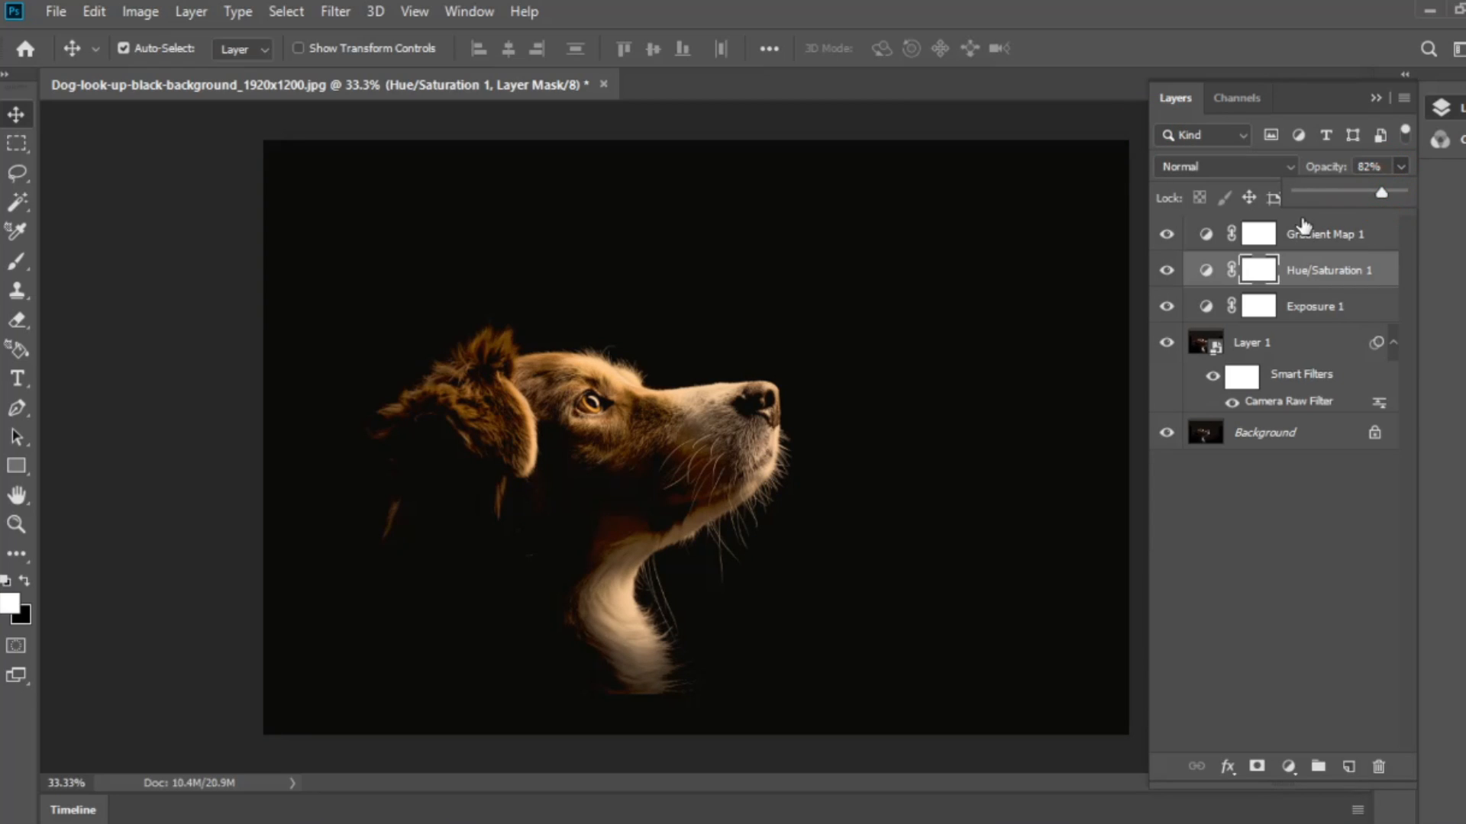
# Step: Compare the image with and without Hue/Saturation, and add a Levels layer above it with input levels 7, 1.16 and 226
pyautogui.click(1162, 271)
pyautogui.click(1163, 272)
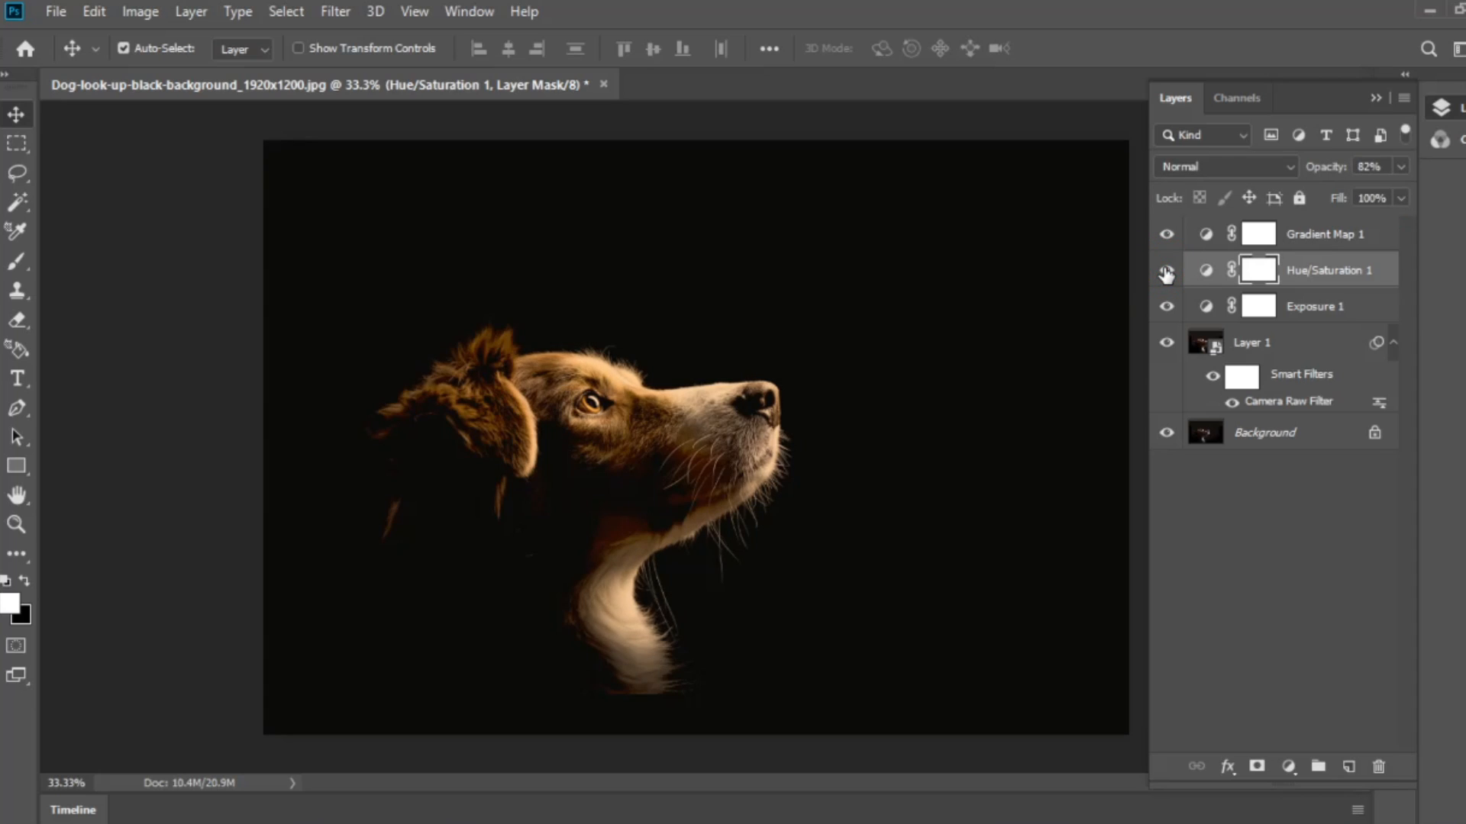
pyautogui.click(1288, 768)
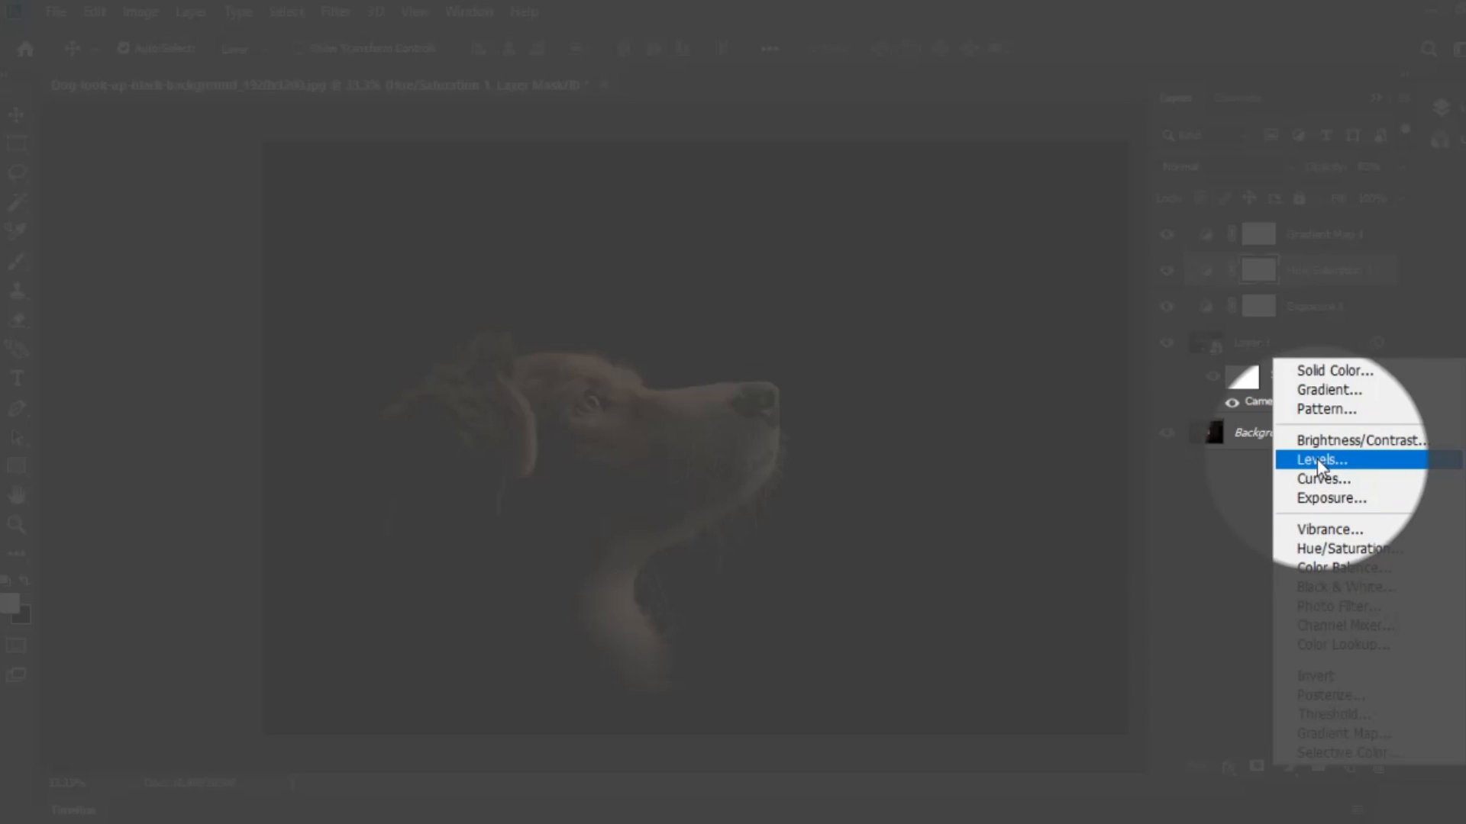
pyautogui.click(1310, 457)
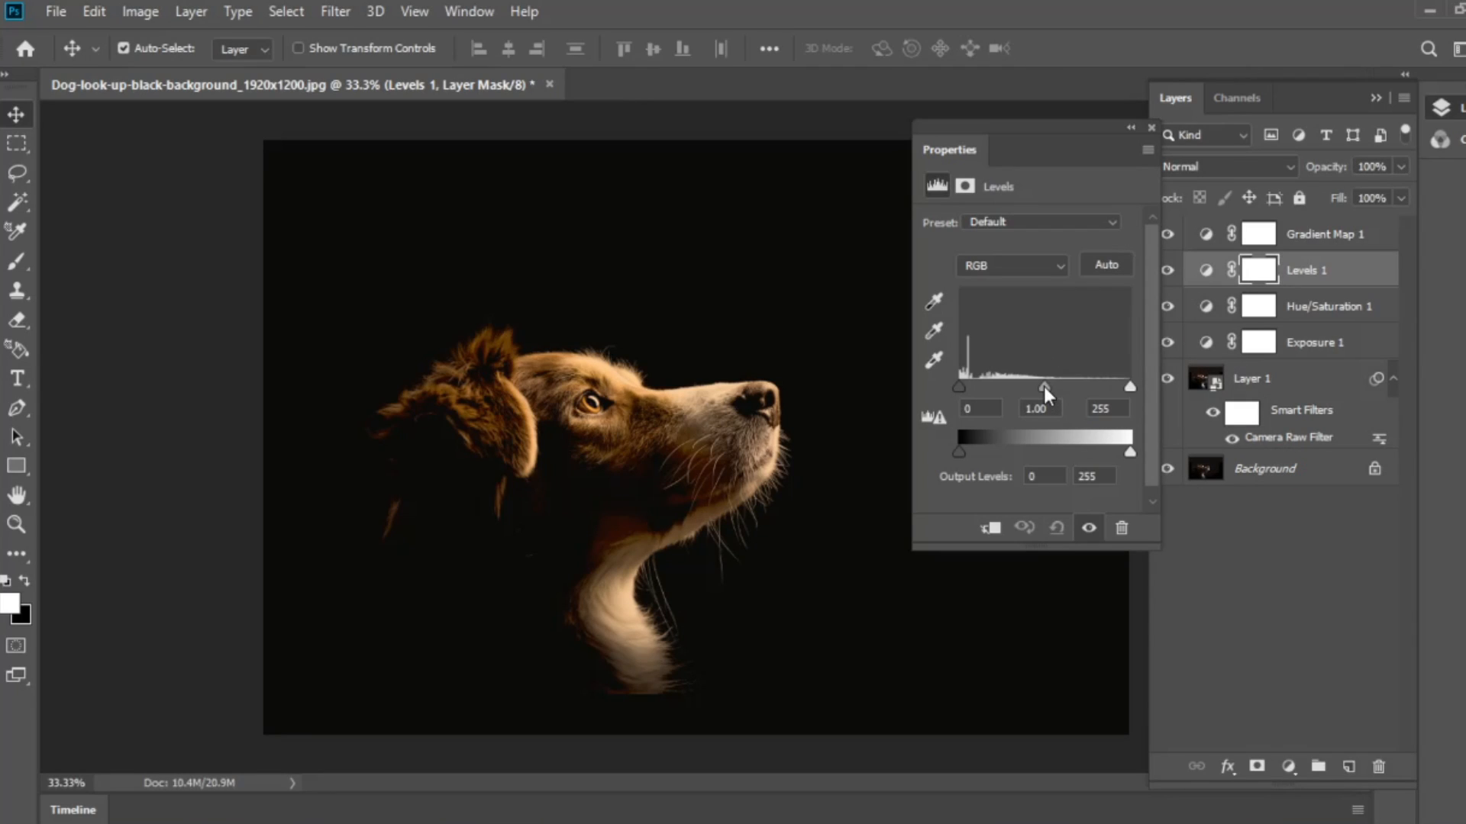
pyautogui.moveTo(1043, 386); pyautogui.dragTo(963, 387)
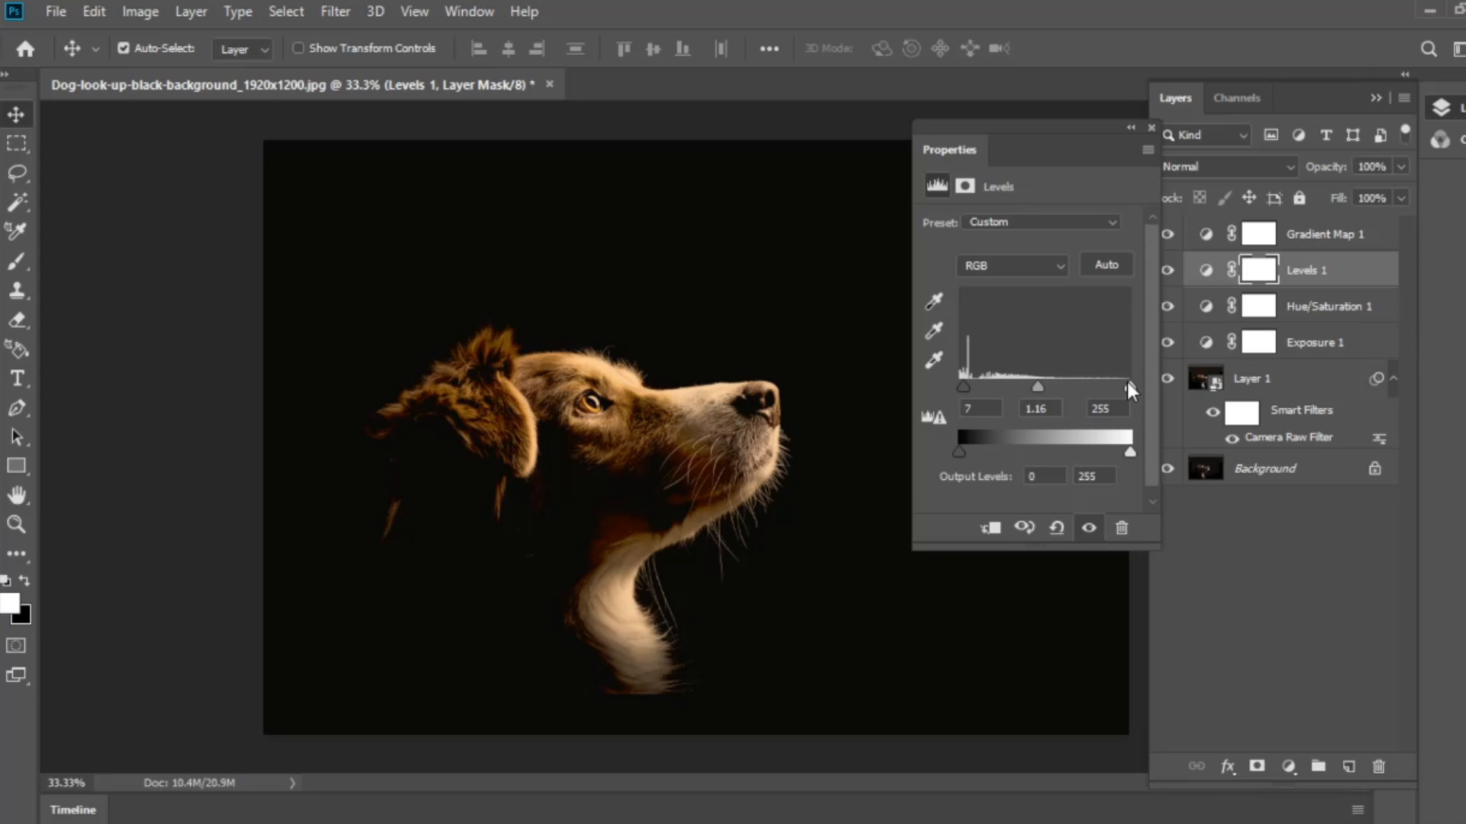
pyautogui.moveTo(1130, 386); pyautogui.dragTo(1111, 392)
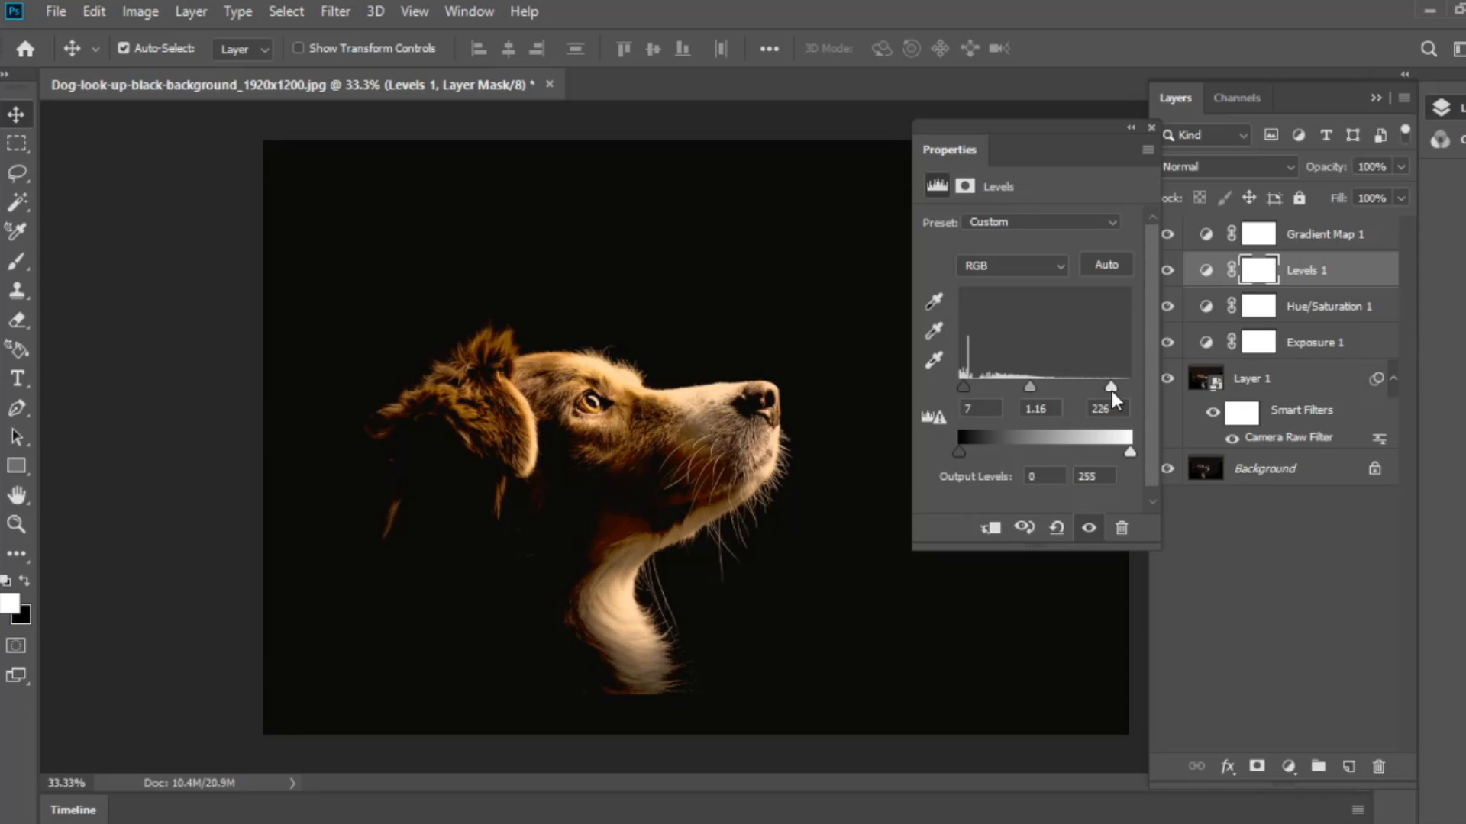
pyautogui.click(1151, 128)
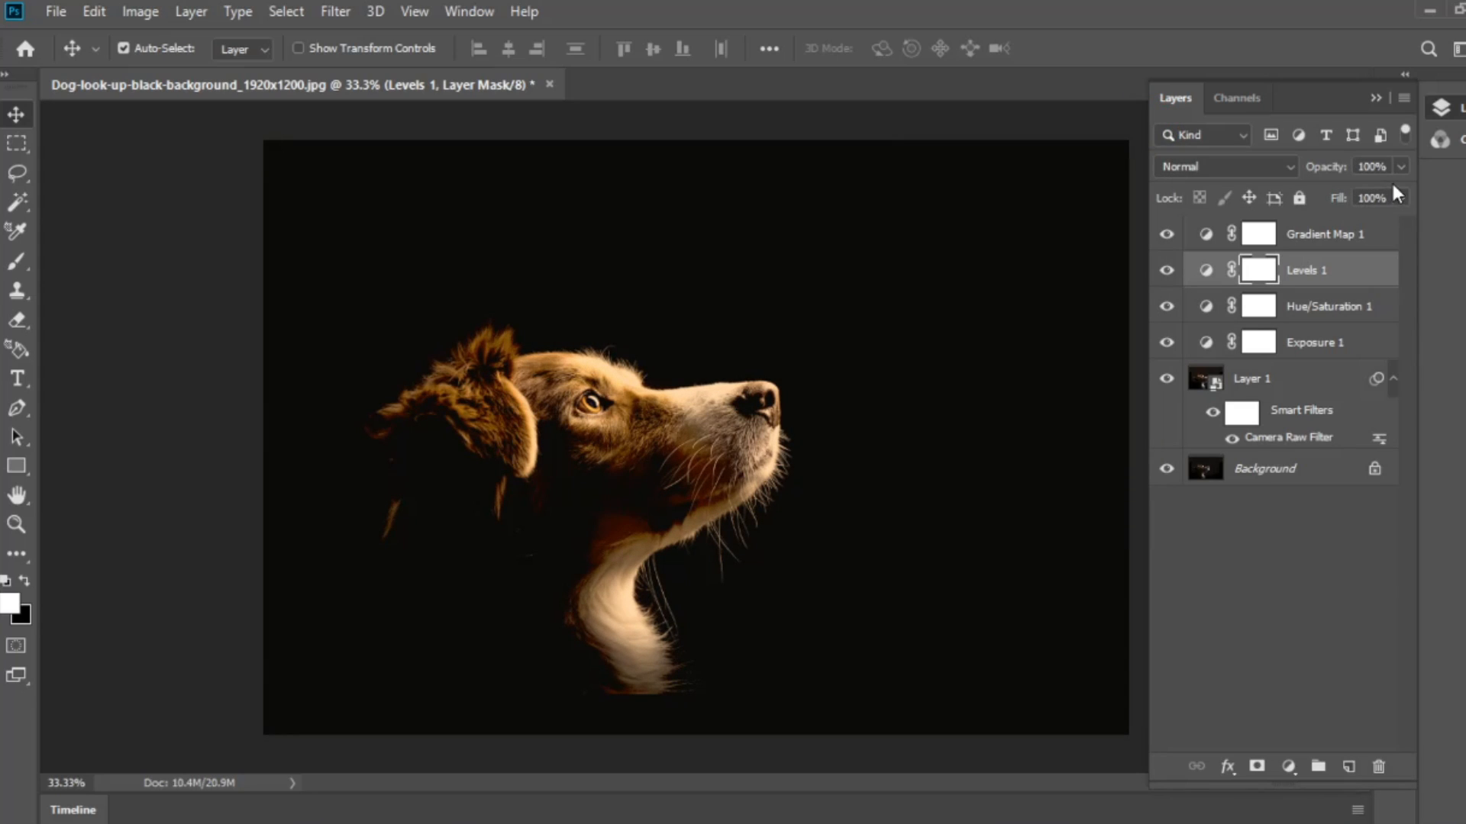
# Step: Lower the Levels layer's opacity to 80%
pyautogui.click(1400, 167)
pyautogui.moveTo(1386, 195); pyautogui.dragTo(1381, 197)
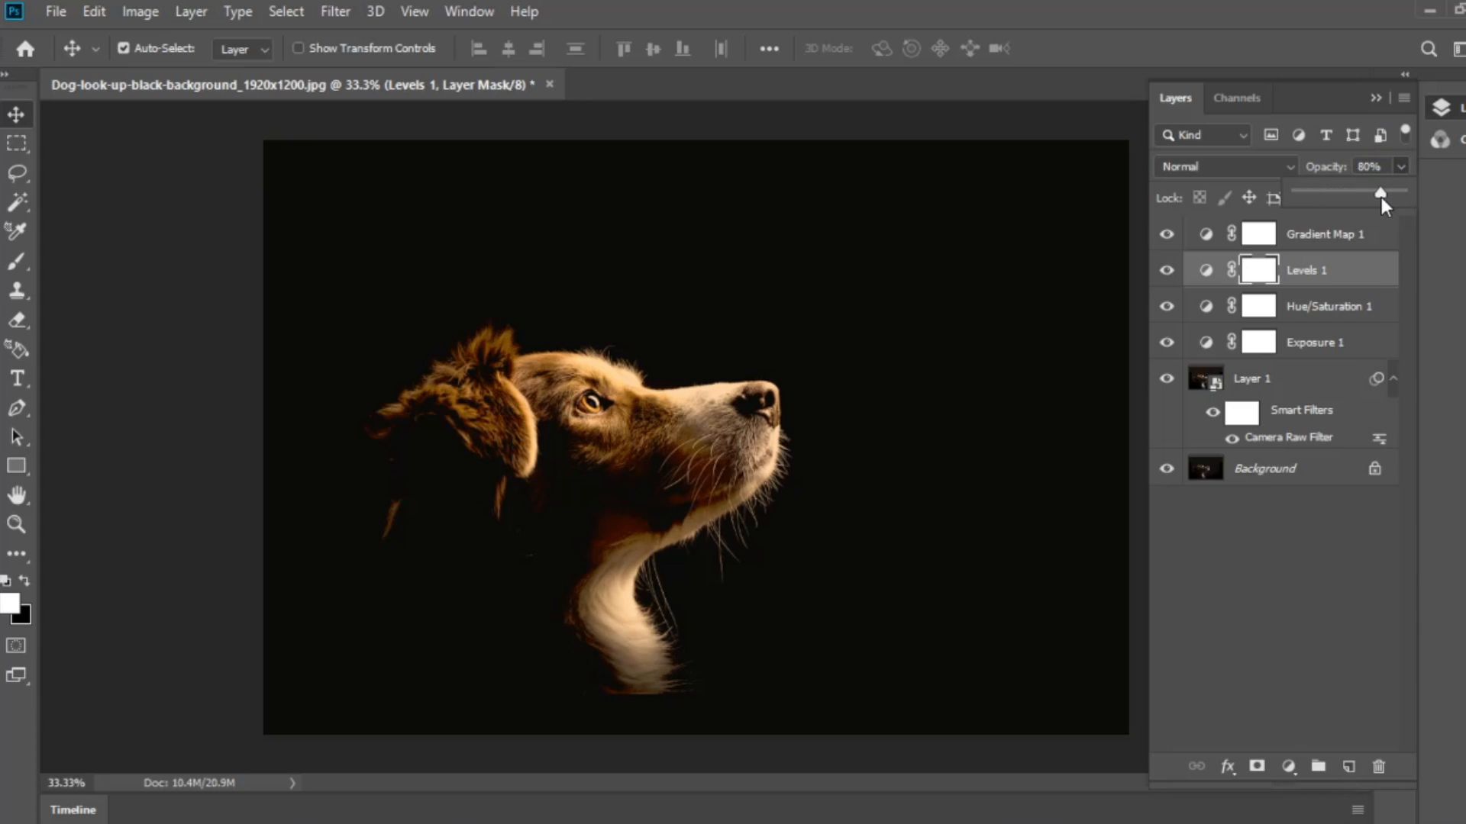
pyautogui.click(1368, 279)
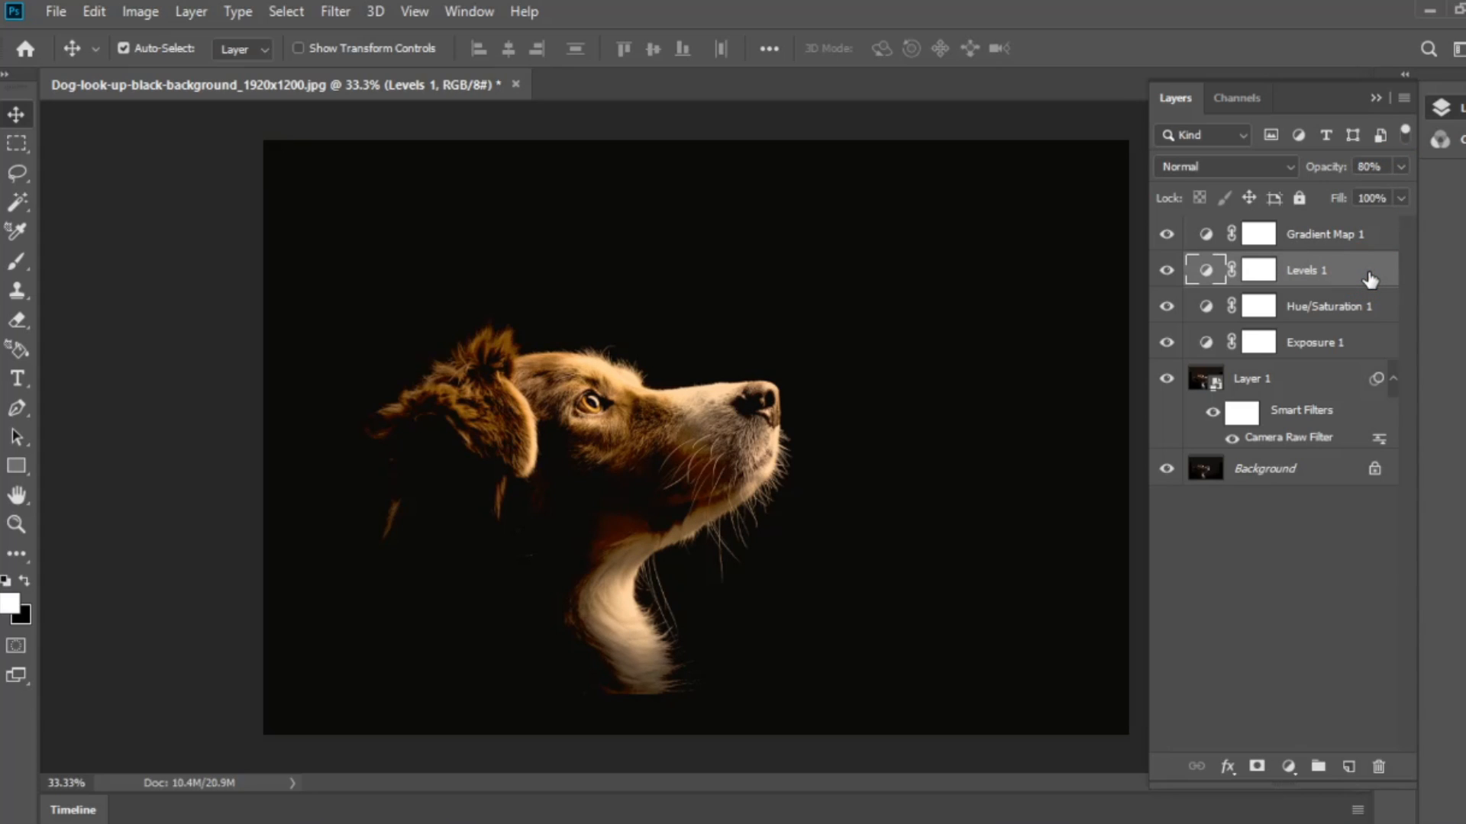
# Step: Create a new layer above the Levels layer and fill it with 50% Gray
pyautogui.click(1349, 764)
pyautogui.click(1213, 267)
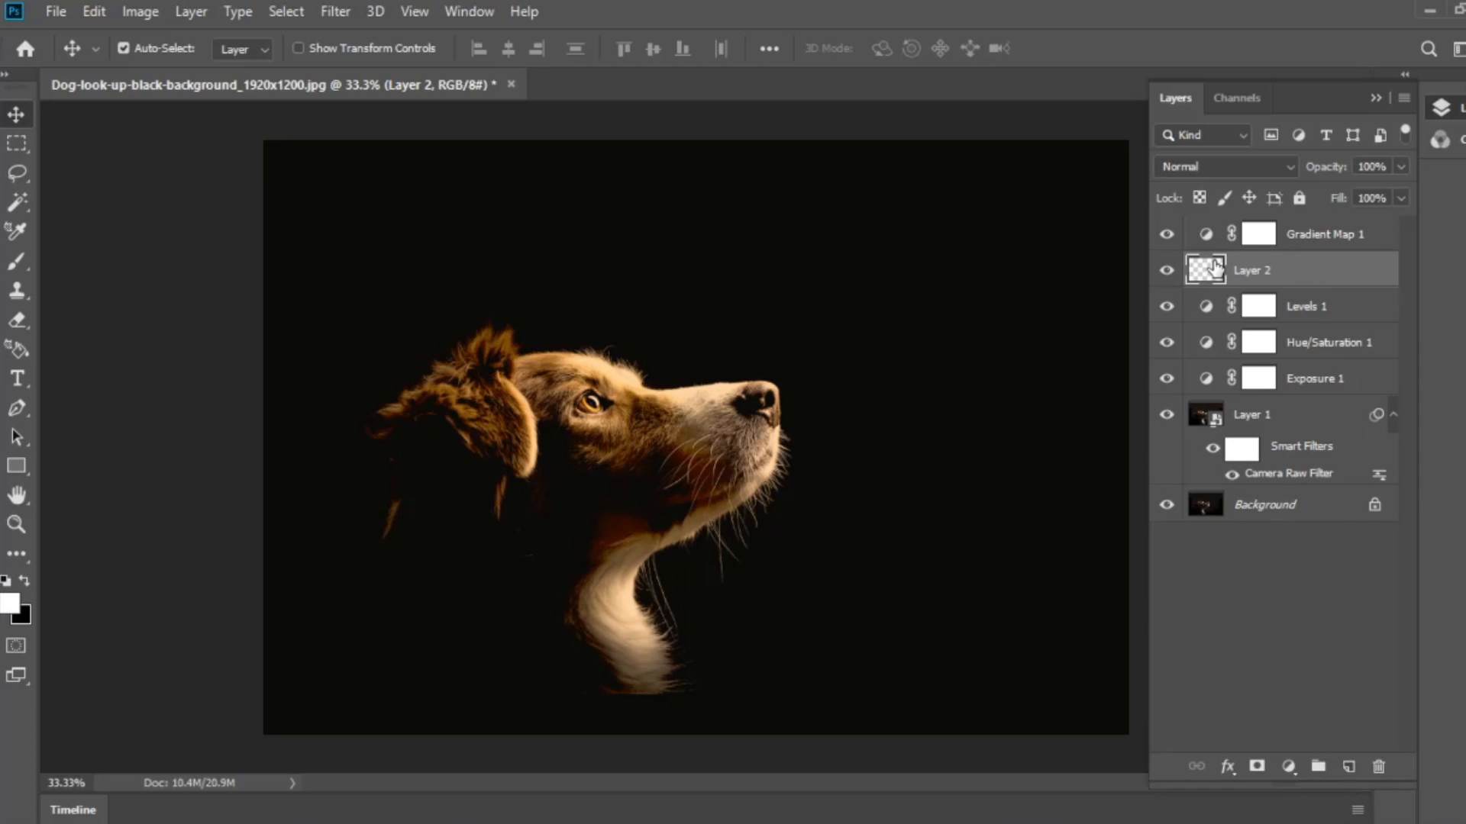
pyautogui.click(99, 15)
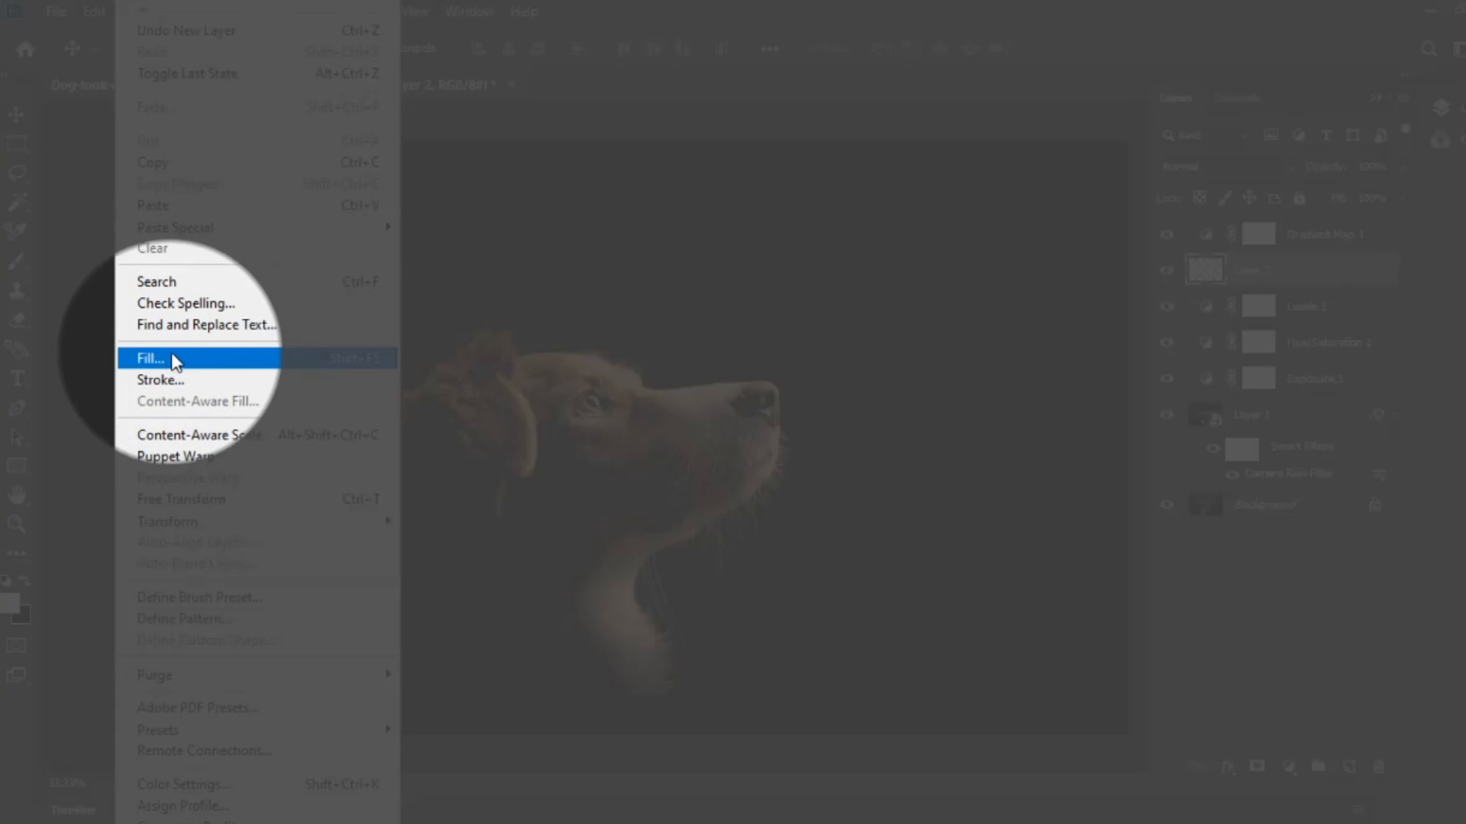
pyautogui.click(177, 354)
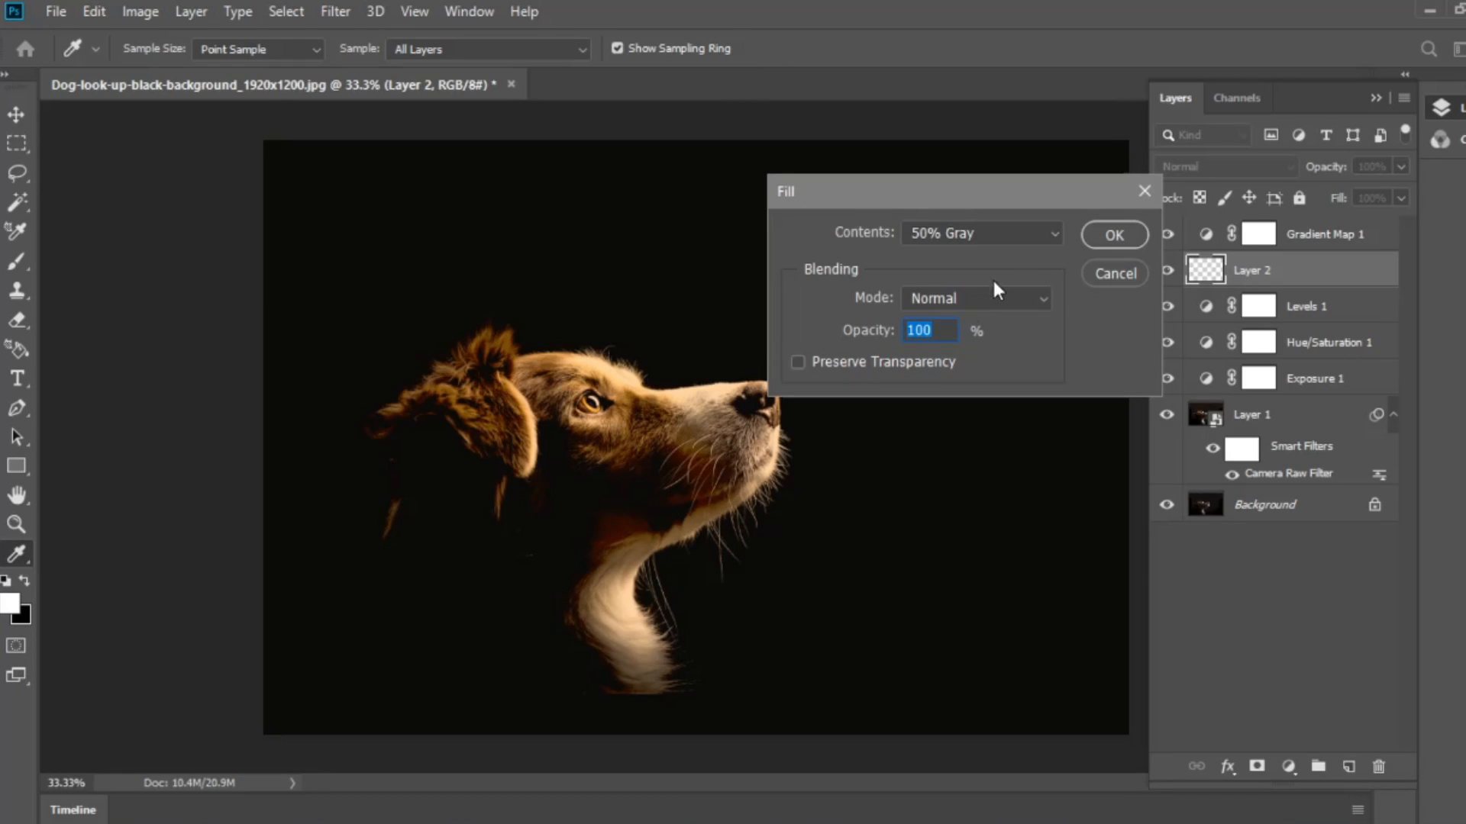
pyautogui.click(1028, 234)
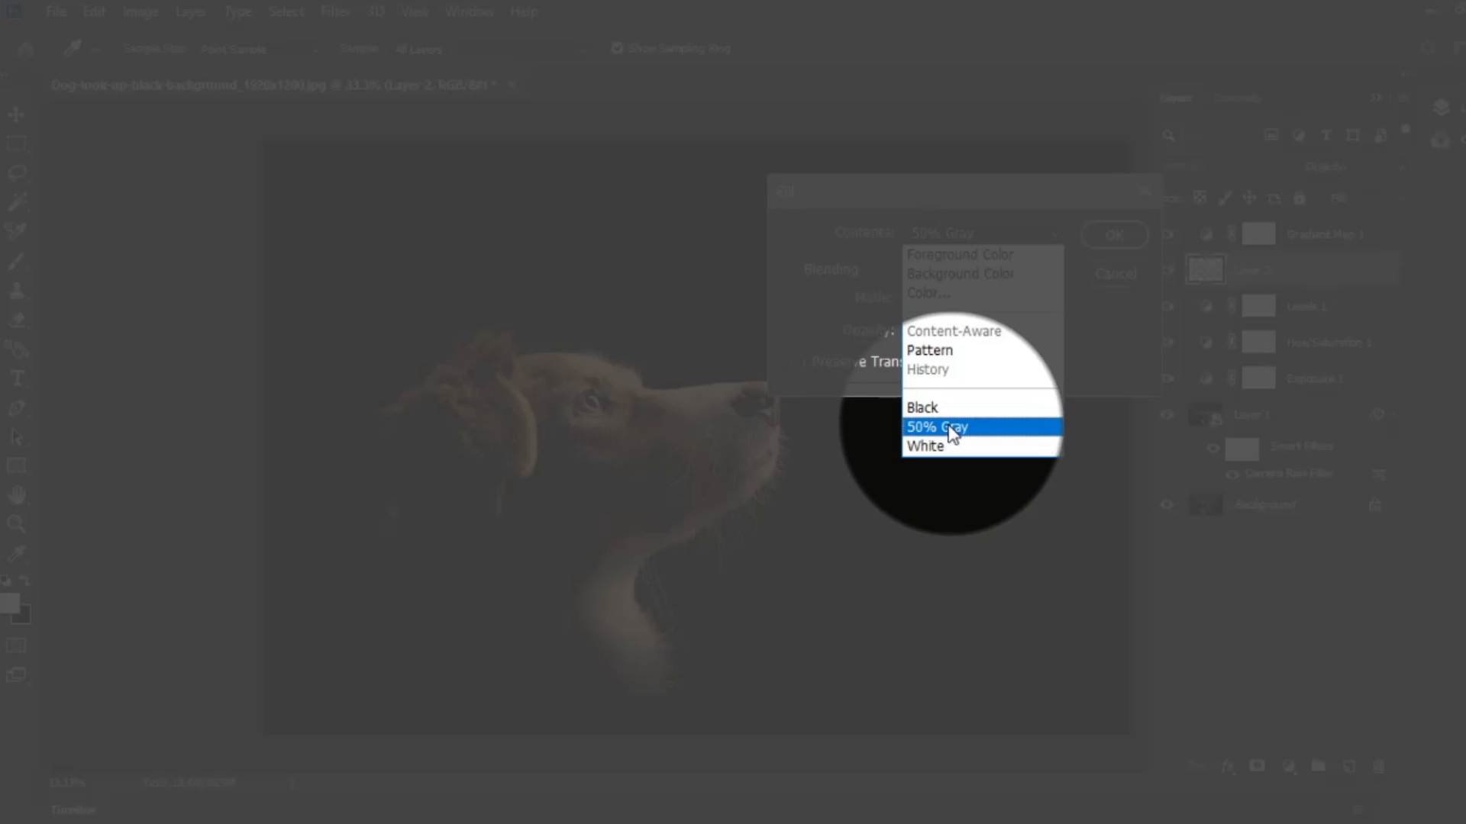
pyautogui.click(925, 423)
pyautogui.click(1112, 234)
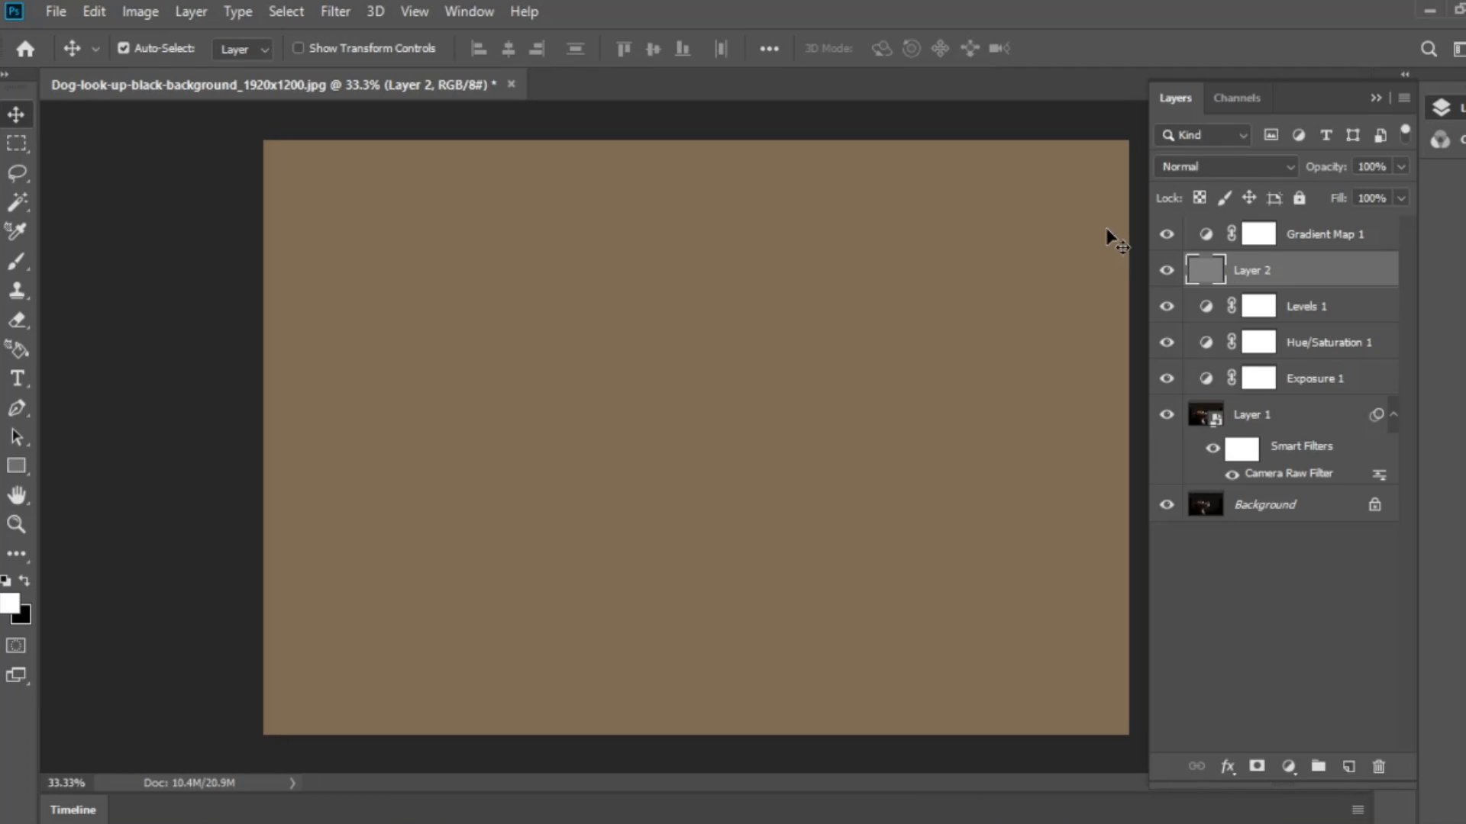
# Step: Set the gray-filled layer's blend mode to Overlay
pyautogui.click(1214, 275)
pyautogui.click(1252, 162)
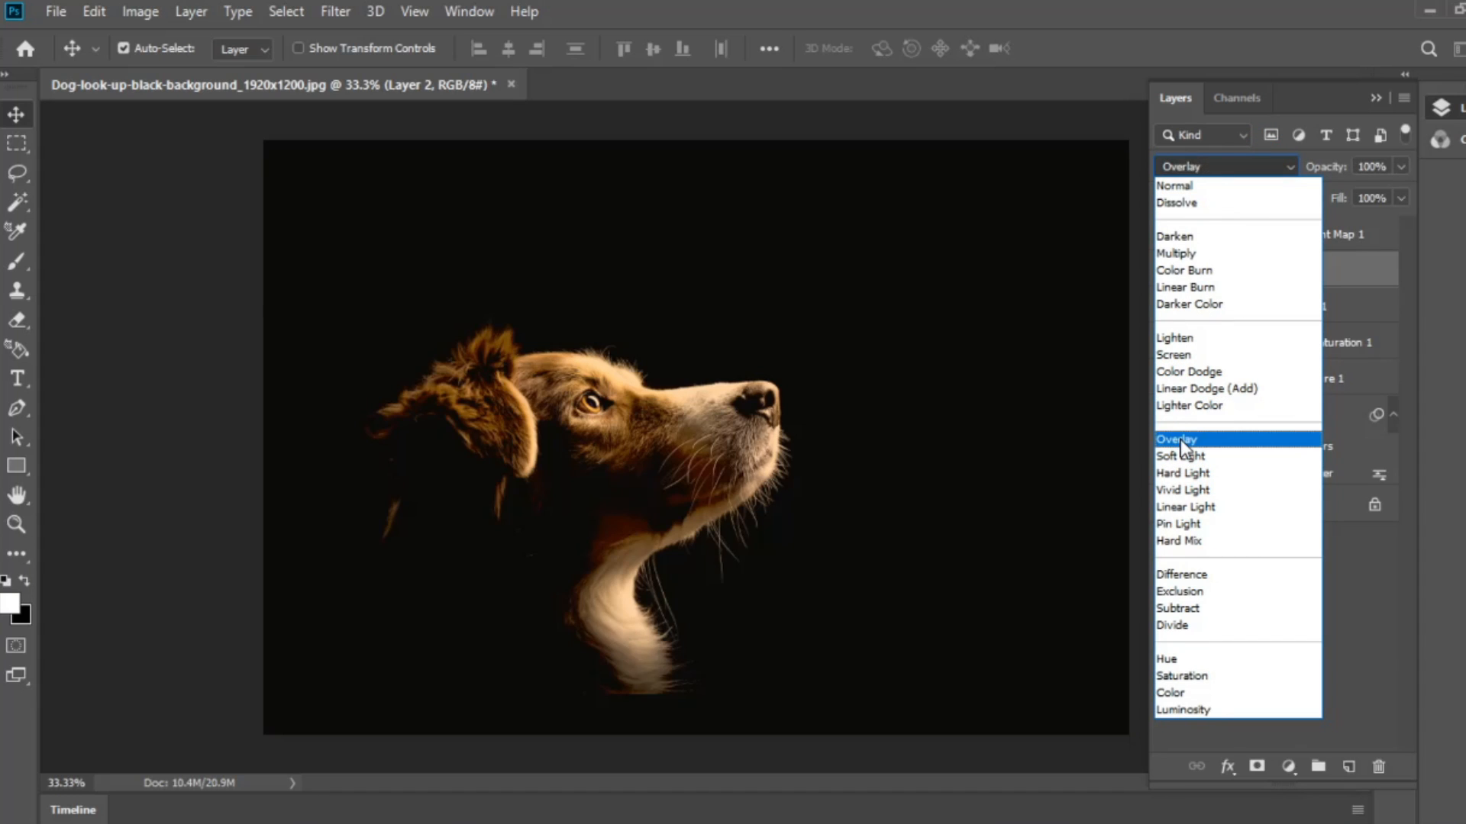
pyautogui.click(1212, 441)
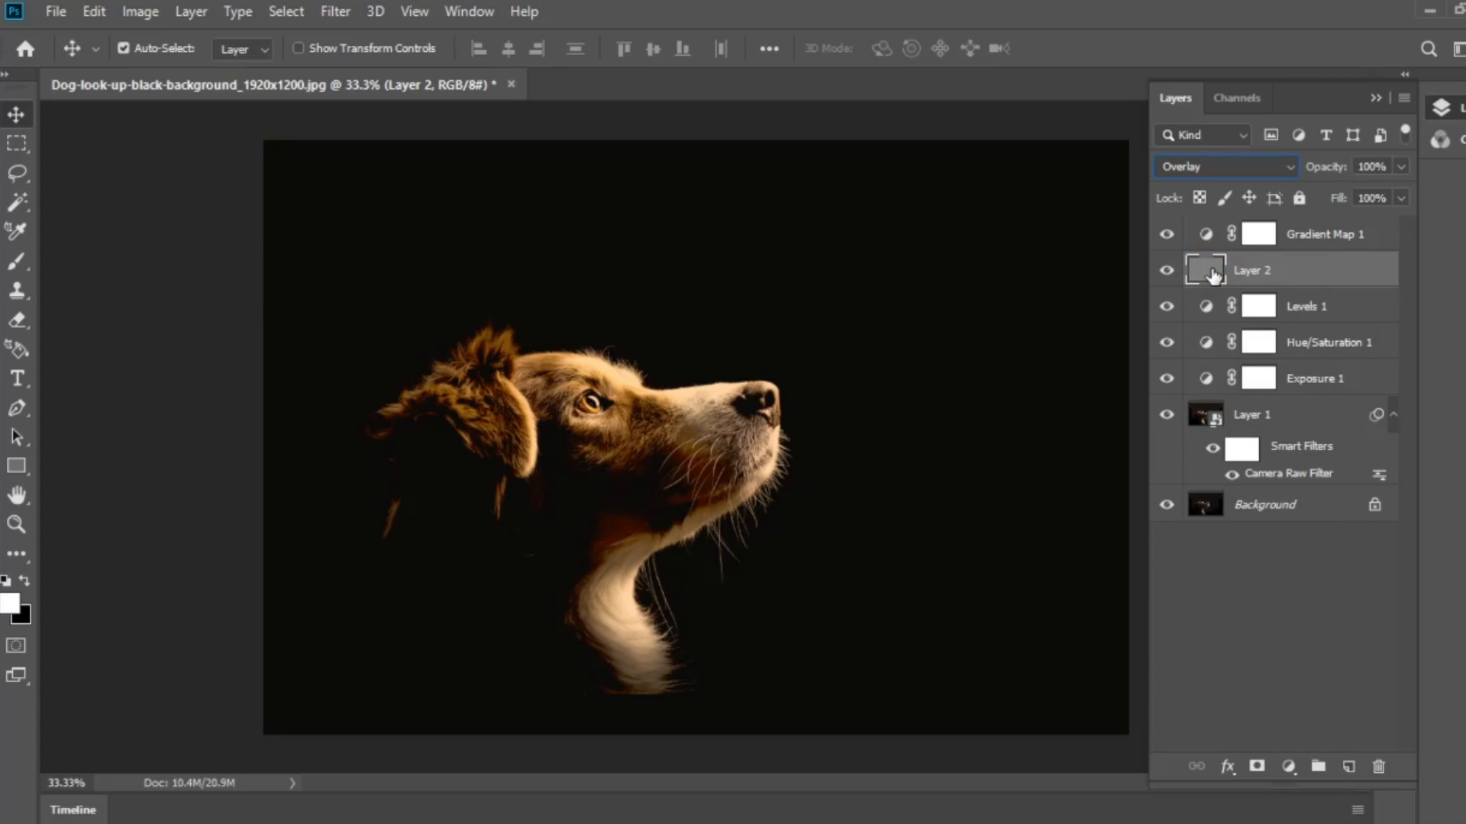
# Step: Brighten the dog's lit edges by painting white on the Overlay layer with a soft 123 px brush at 46% opacity
pyautogui.click(14, 265)
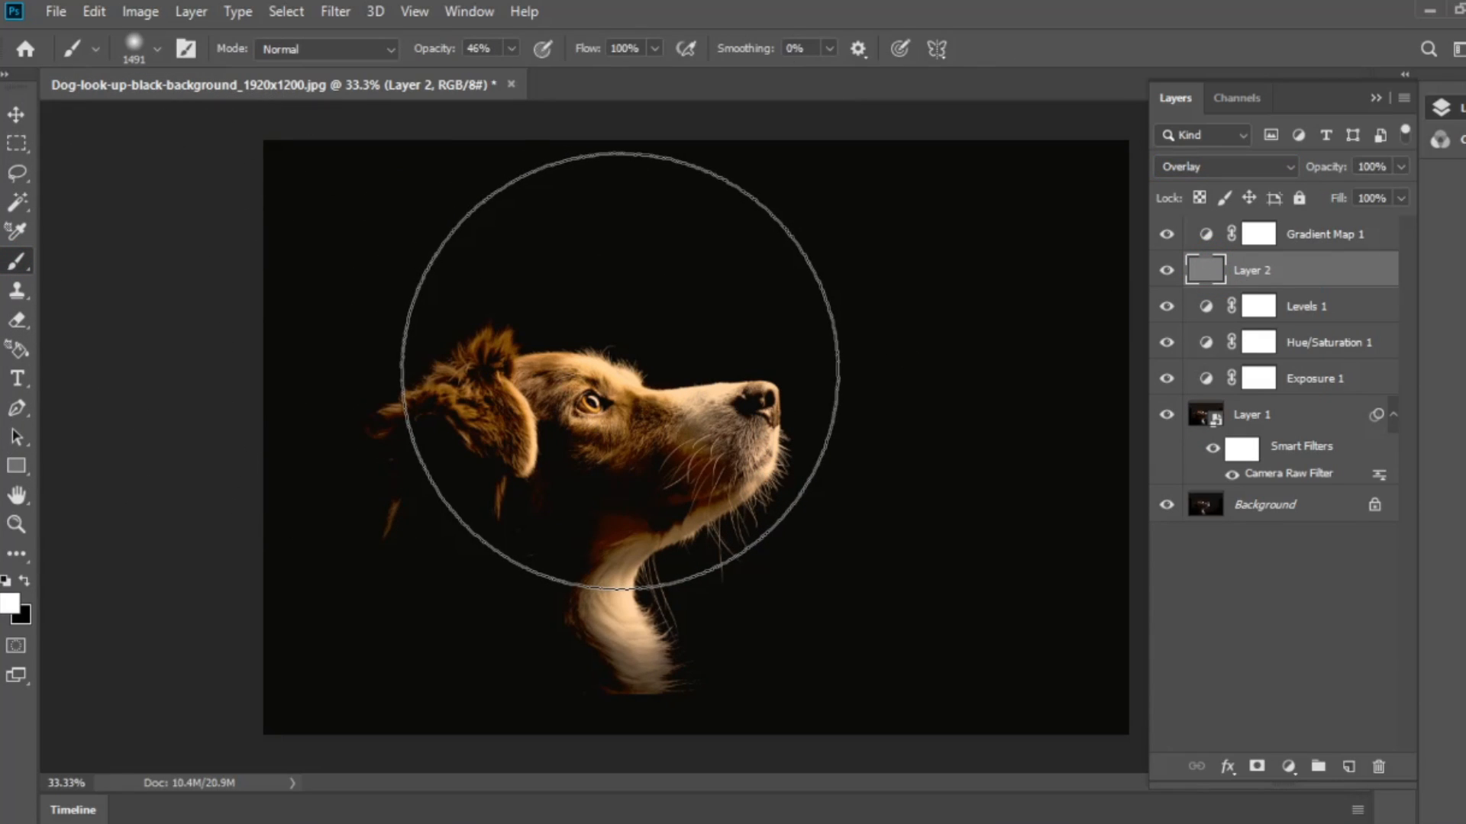
pyautogui.moveTo(620, 371)
pyautogui.mouseDown()
pyautogui.moveTo(364, 373)
pyautogui.moveTo(383, 415)
pyautogui.moveTo(437, 347)
pyautogui.moveTo(432, 361)
pyautogui.moveTo(508, 330)
pyautogui.moveTo(508, 352)
pyautogui.moveTo(535, 363)
pyautogui.moveTo(631, 362)
pyautogui.moveTo(686, 394)
pyautogui.moveTo(774, 376)
pyautogui.moveTo(789, 458)
pyautogui.moveTo(708, 576)
pyautogui.moveTo(727, 530)
pyautogui.moveTo(692, 547)
pyautogui.mouseUp()
pyautogui.moveTo(686, 543)
pyautogui.mouseDown()
pyautogui.moveTo(717, 523)
pyautogui.moveTo(678, 534)
pyautogui.moveTo(634, 607)
pyautogui.moveTo(671, 687)
pyautogui.moveTo(681, 674)
pyautogui.moveTo(649, 611)
pyautogui.moveTo(691, 534)
pyautogui.moveTo(783, 465)
pyautogui.moveTo(779, 396)
pyautogui.mouseUp()
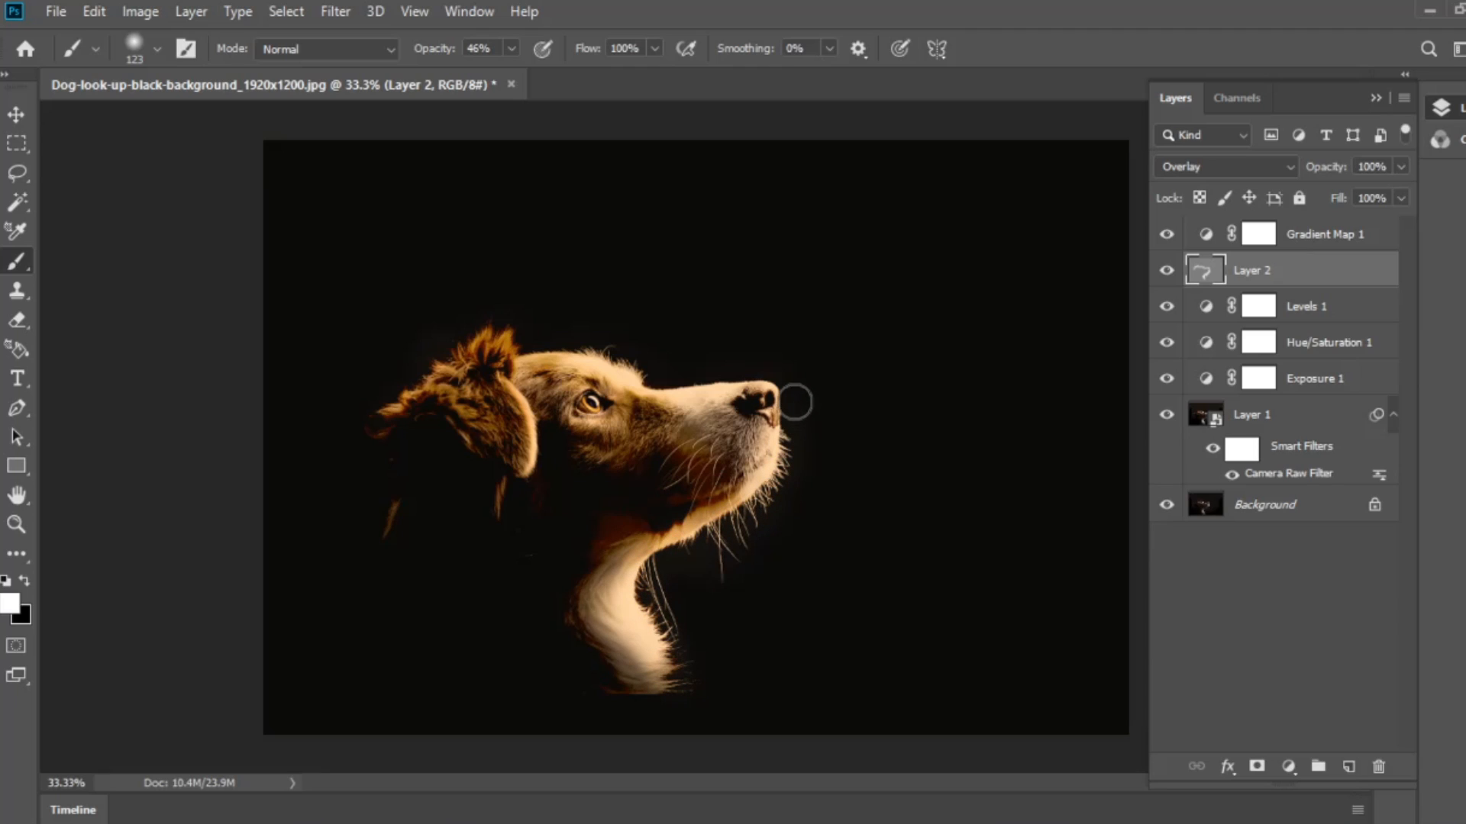
pyautogui.moveTo(362, 549)
pyautogui.mouseDown()
pyautogui.moveTo(377, 416)
pyautogui.moveTo(488, 307)
pyautogui.moveTo(431, 330)
pyautogui.moveTo(561, 271)
pyautogui.mouseUp()
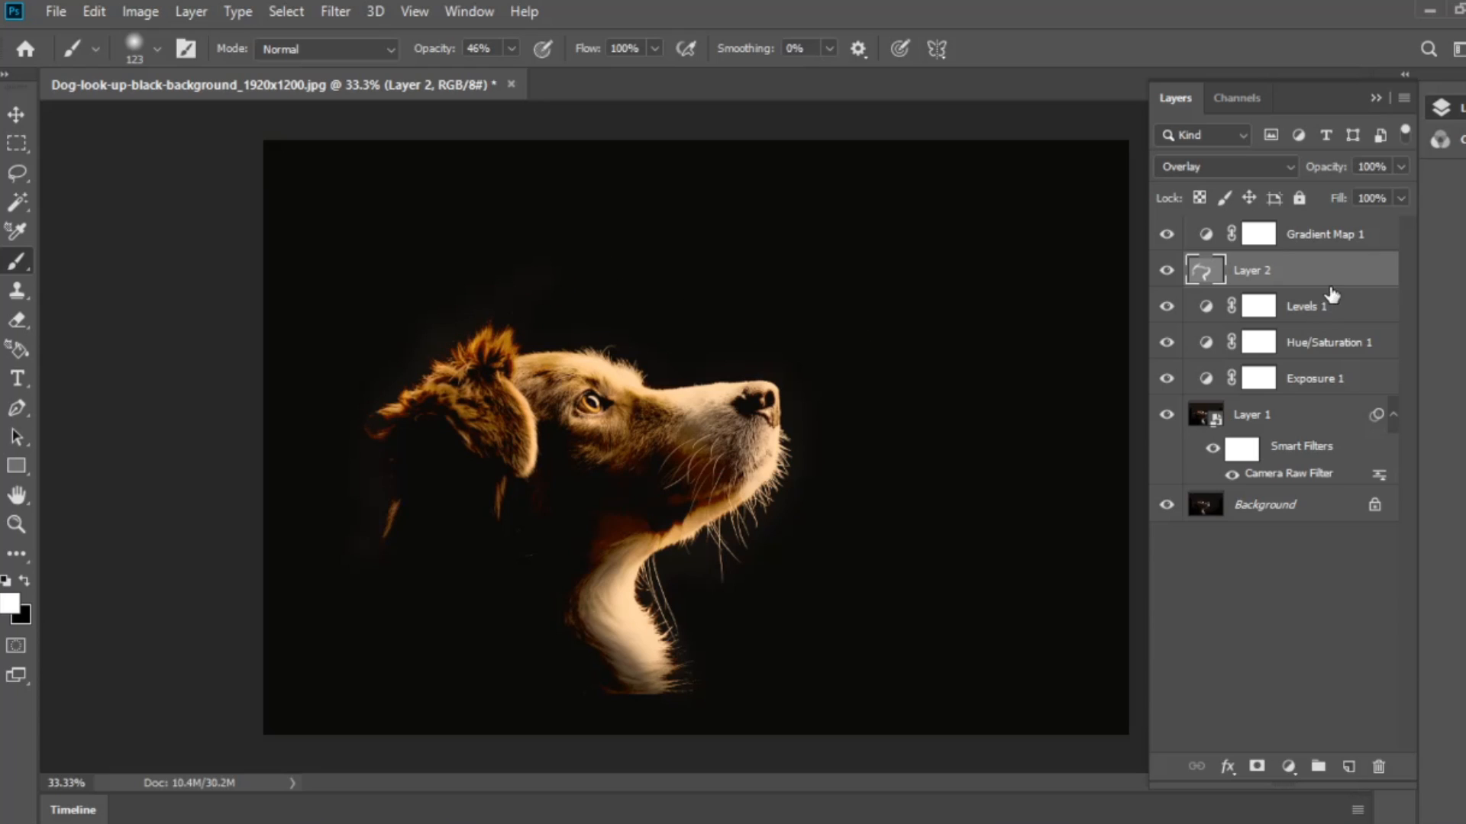
# Step: Compare the image with and without the painted Overlay layer
pyautogui.click(1166, 272)
pyautogui.click(1166, 271)
pyautogui.click(1166, 272)
pyautogui.click(1166, 271)
pyautogui.click(1367, 281)
# Step: Clip the Levels, Hue/Saturation and Exposure adjustment layers to Layer 1
pyautogui.click(1357, 309)
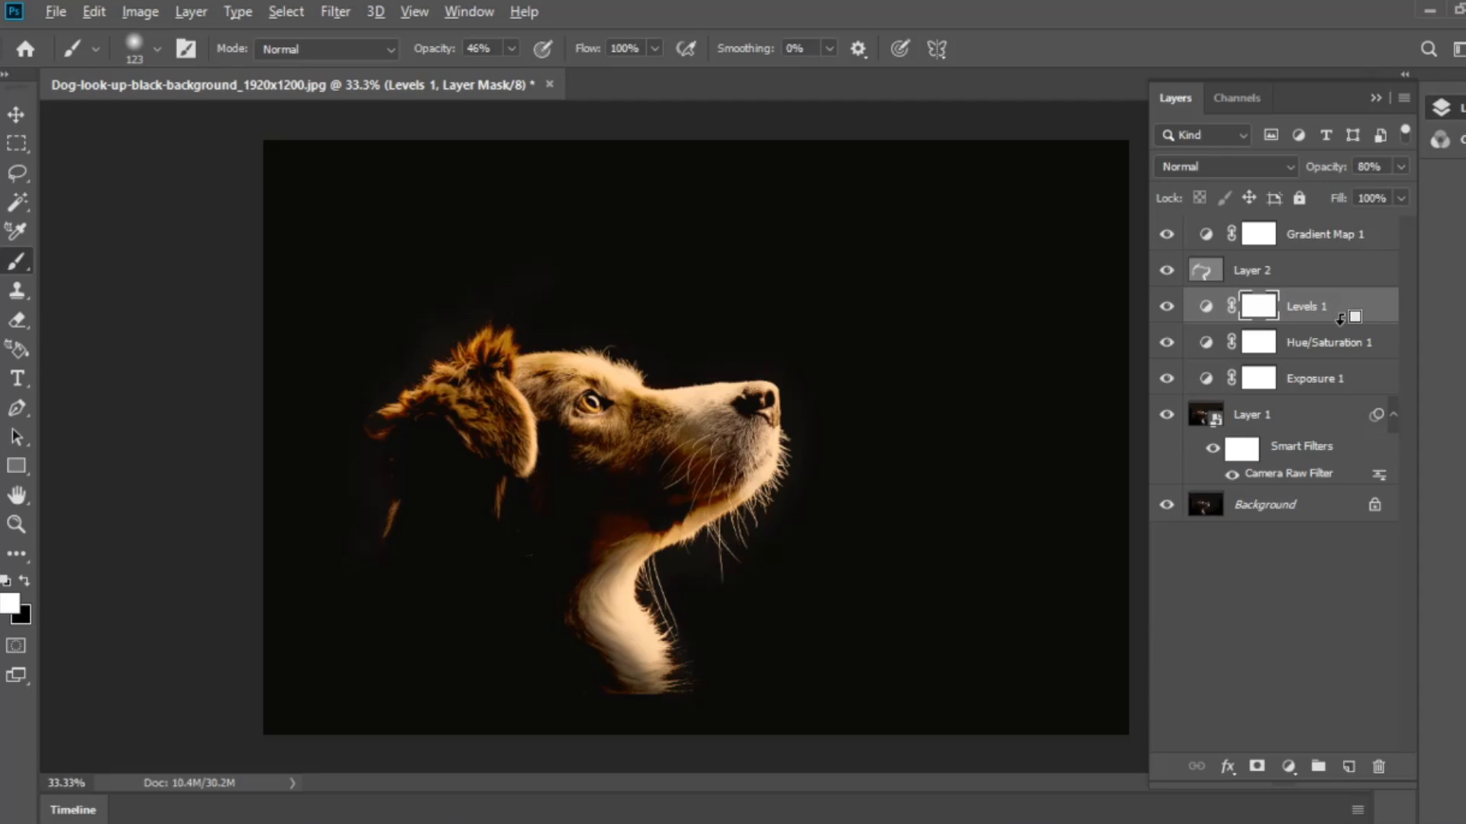
pyautogui.hotkey('ctrl', 'alt', 'g')
pyautogui.click(1389, 347)
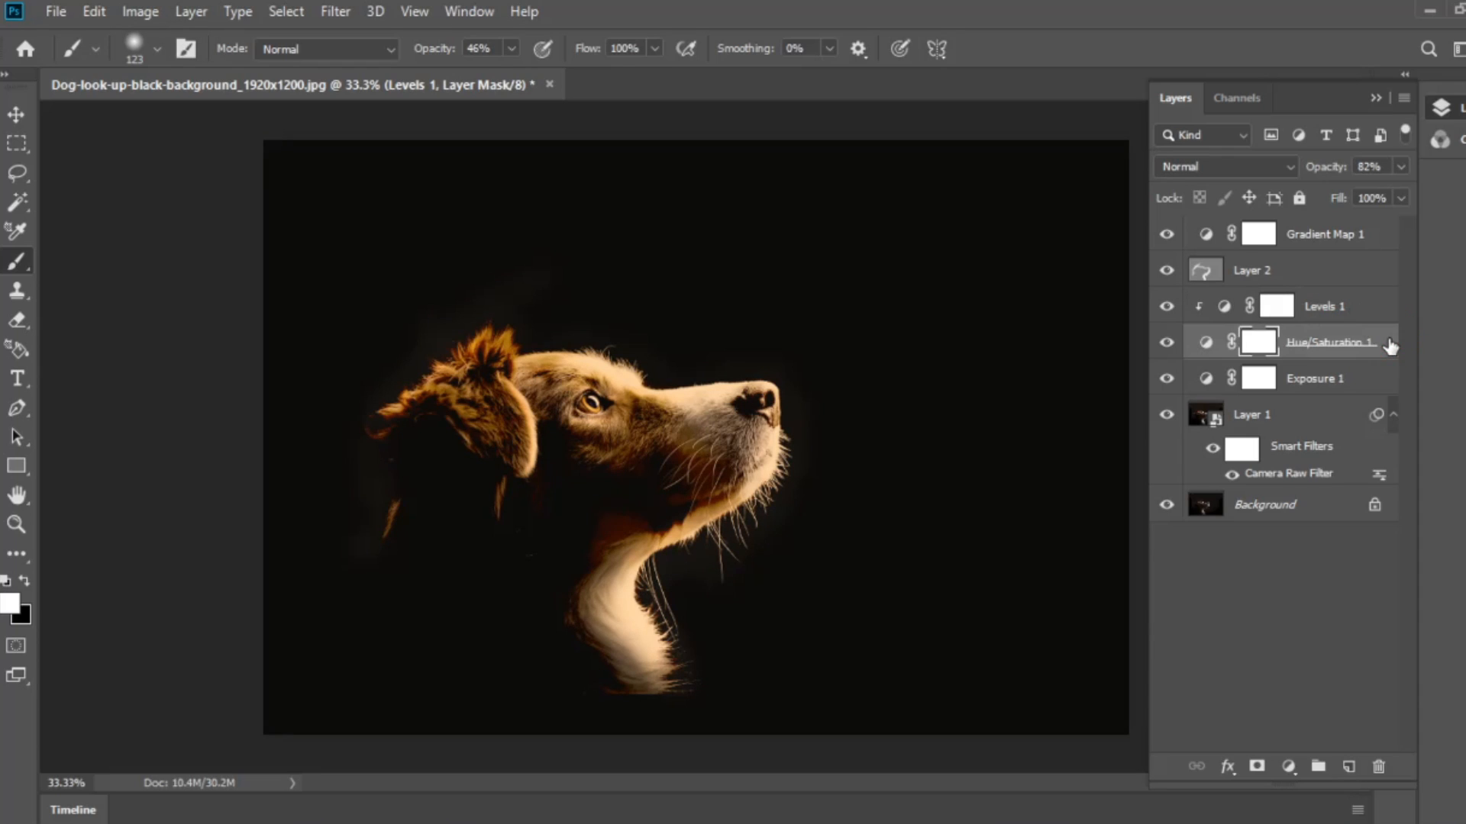
pyautogui.keyDown('alt'); pyautogui.click(1351, 352); pyautogui.keyUp('alt')
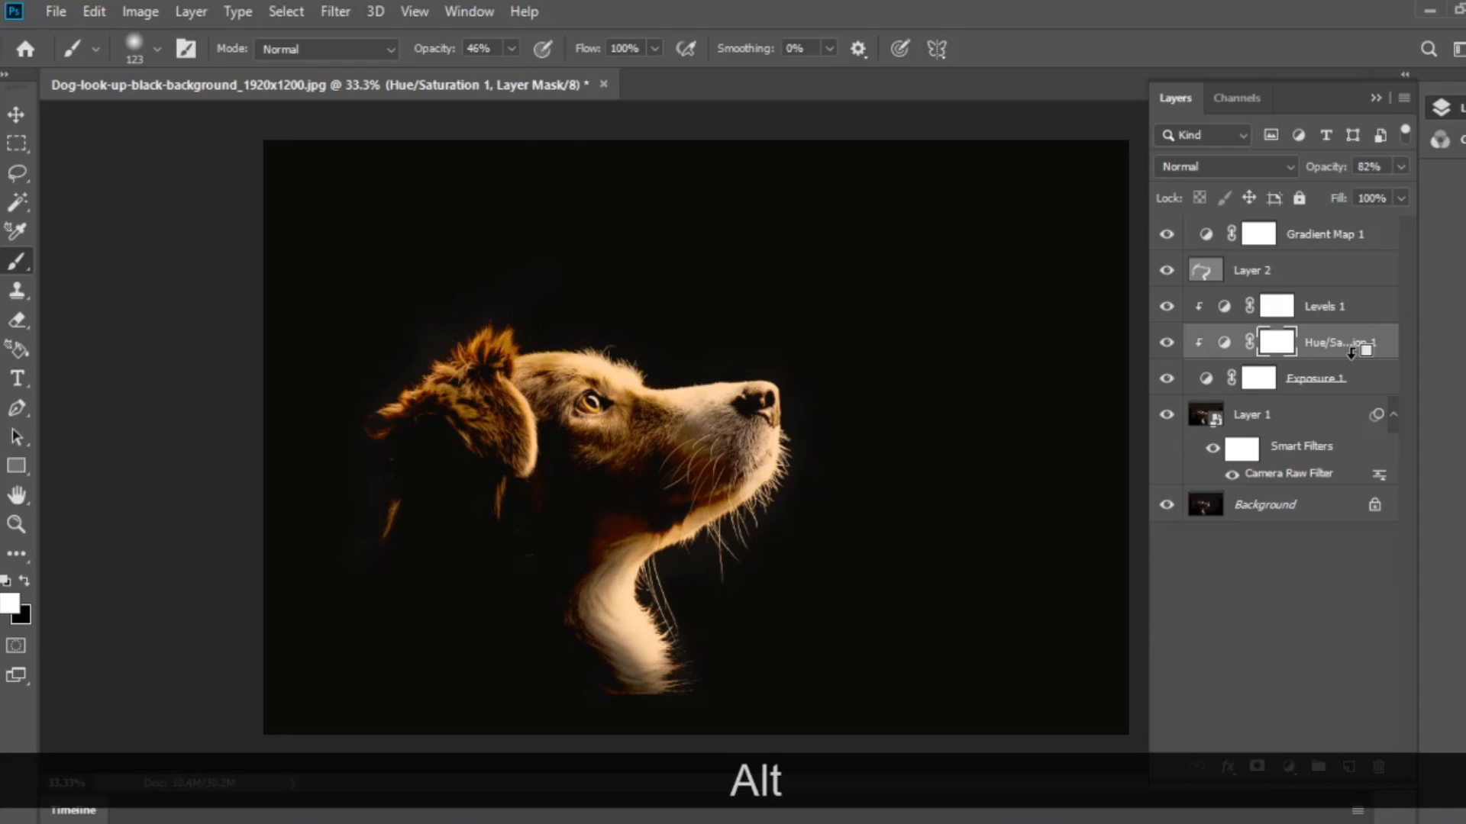
pyautogui.click(1342, 383)
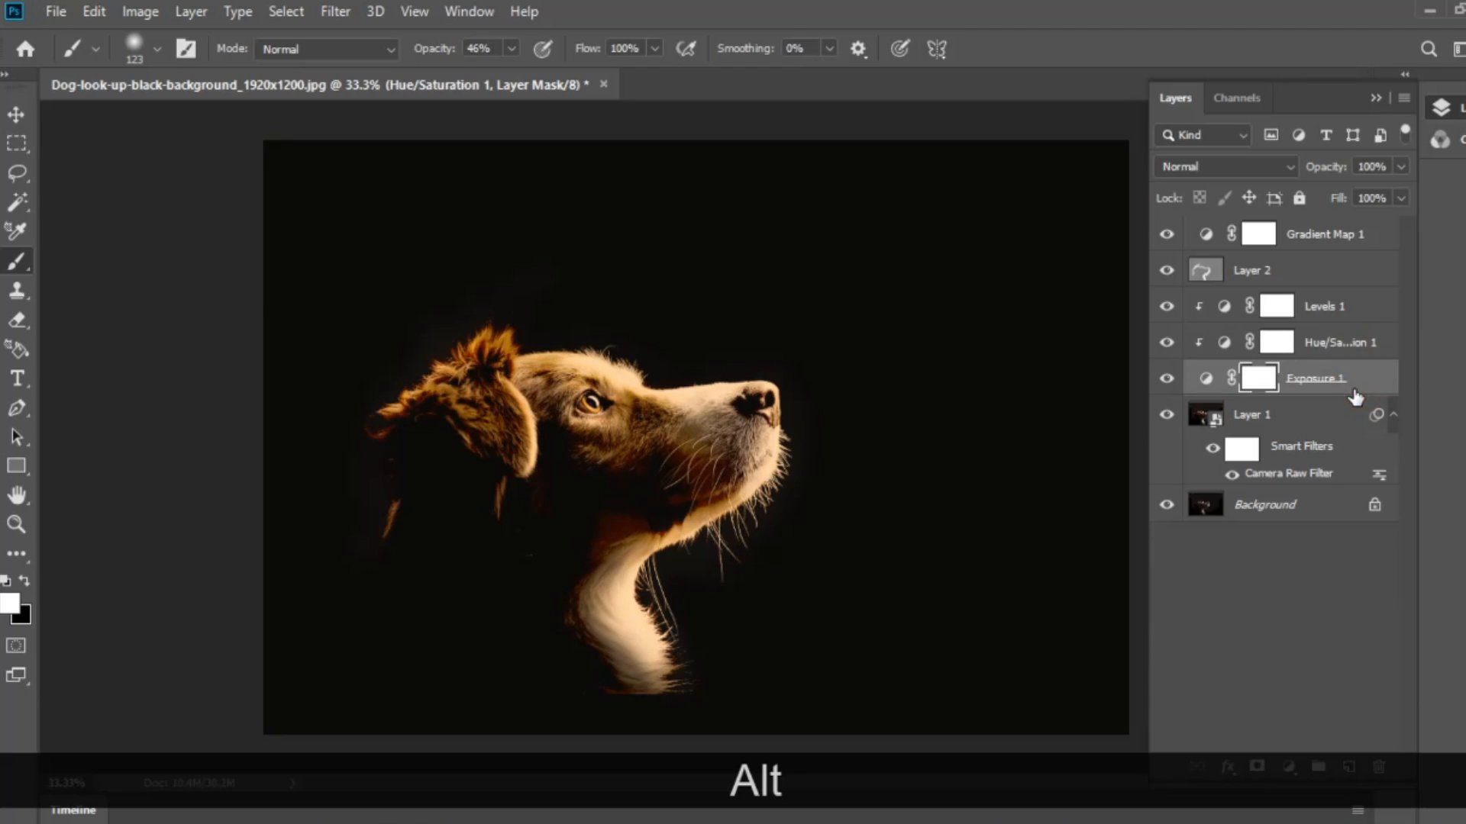
pyautogui.keyDown('alt'); pyautogui.click(1339, 391); pyautogui.keyUp('alt')
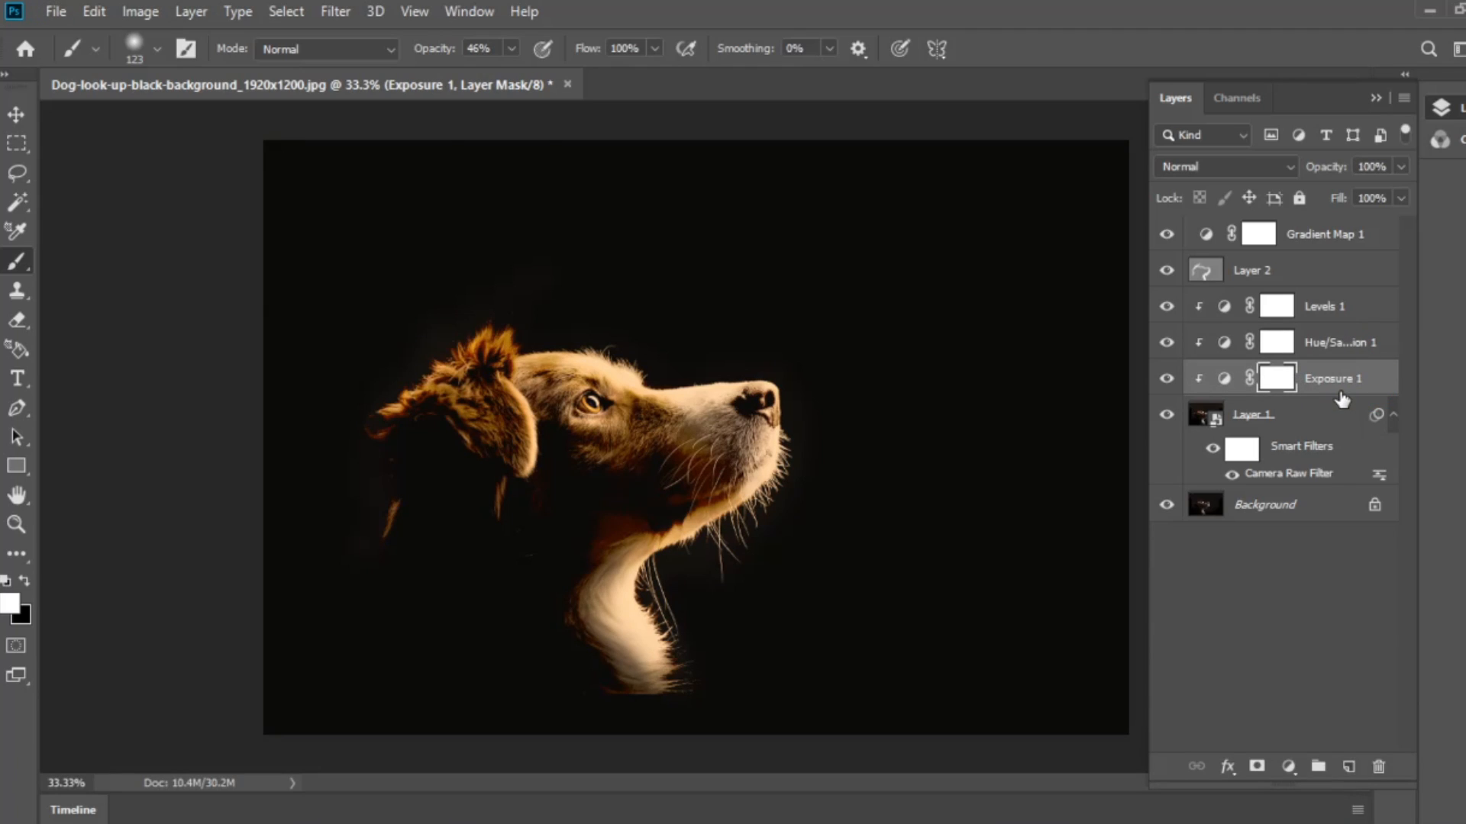
# Step: Add a Color Balance layer above Layer 2 and shift its midtones toward red and yellow
pyautogui.click(1333, 283)
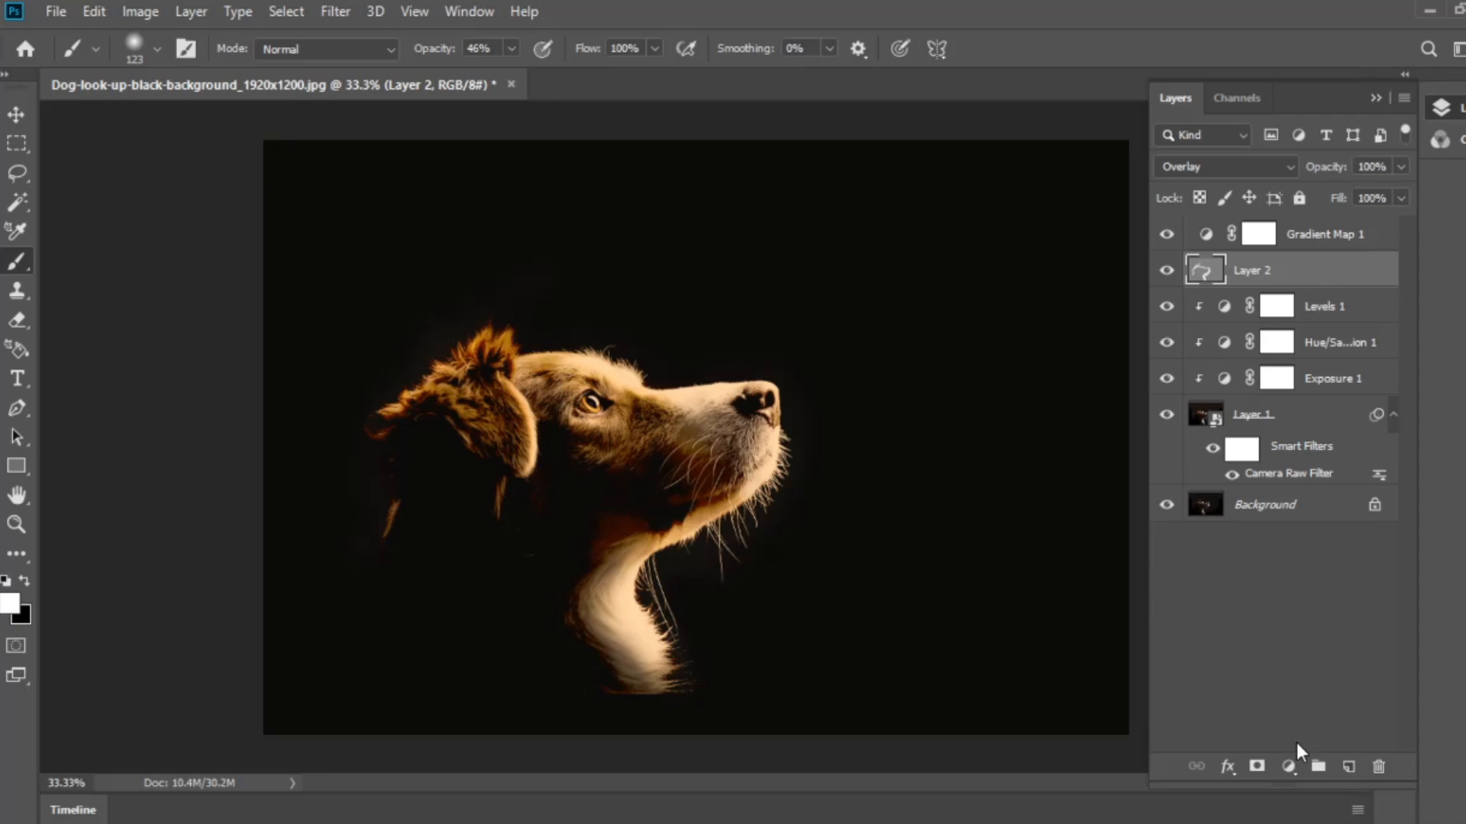
pyautogui.click(1288, 768)
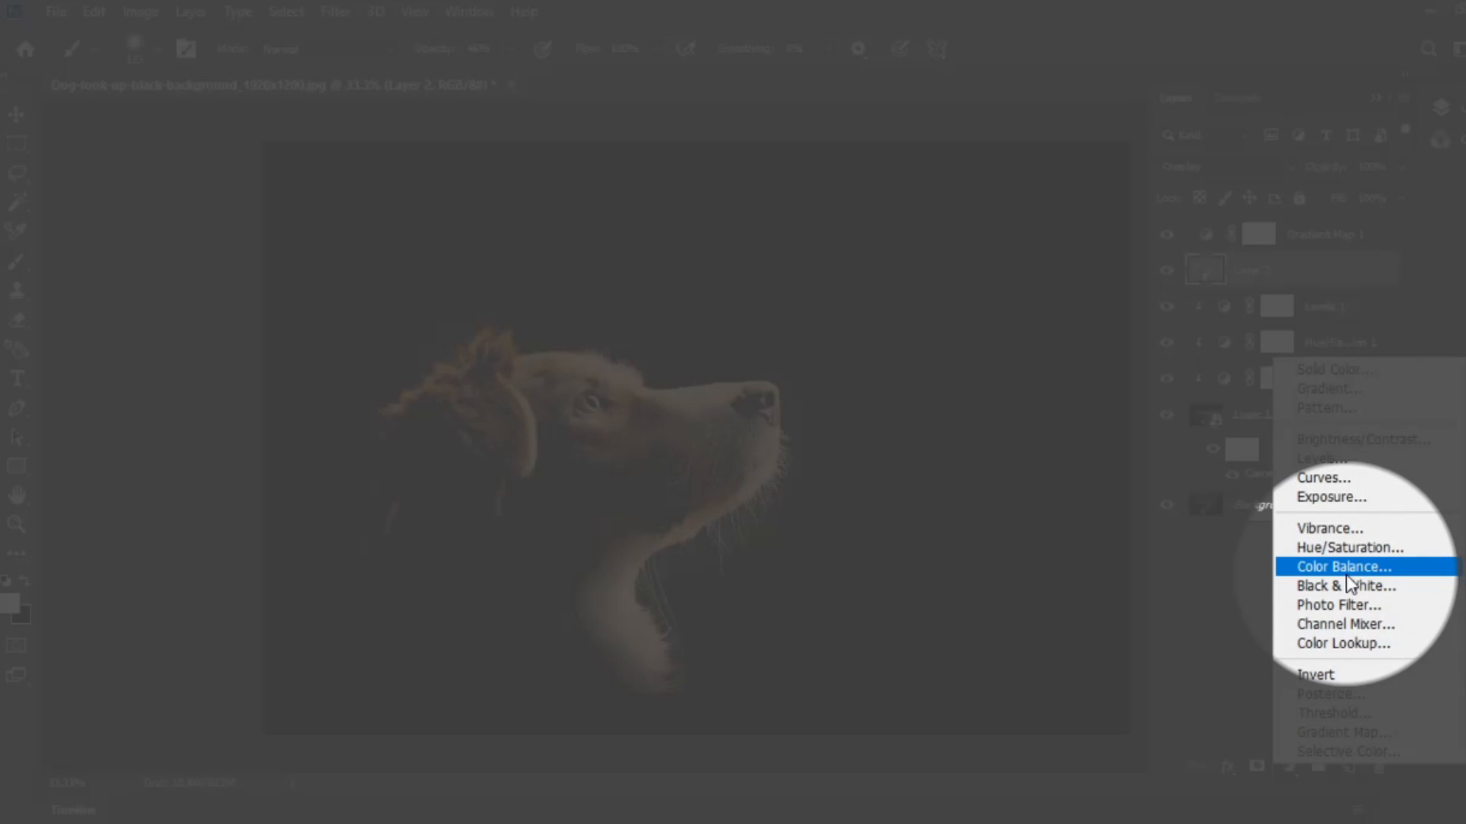
pyautogui.click(1345, 574)
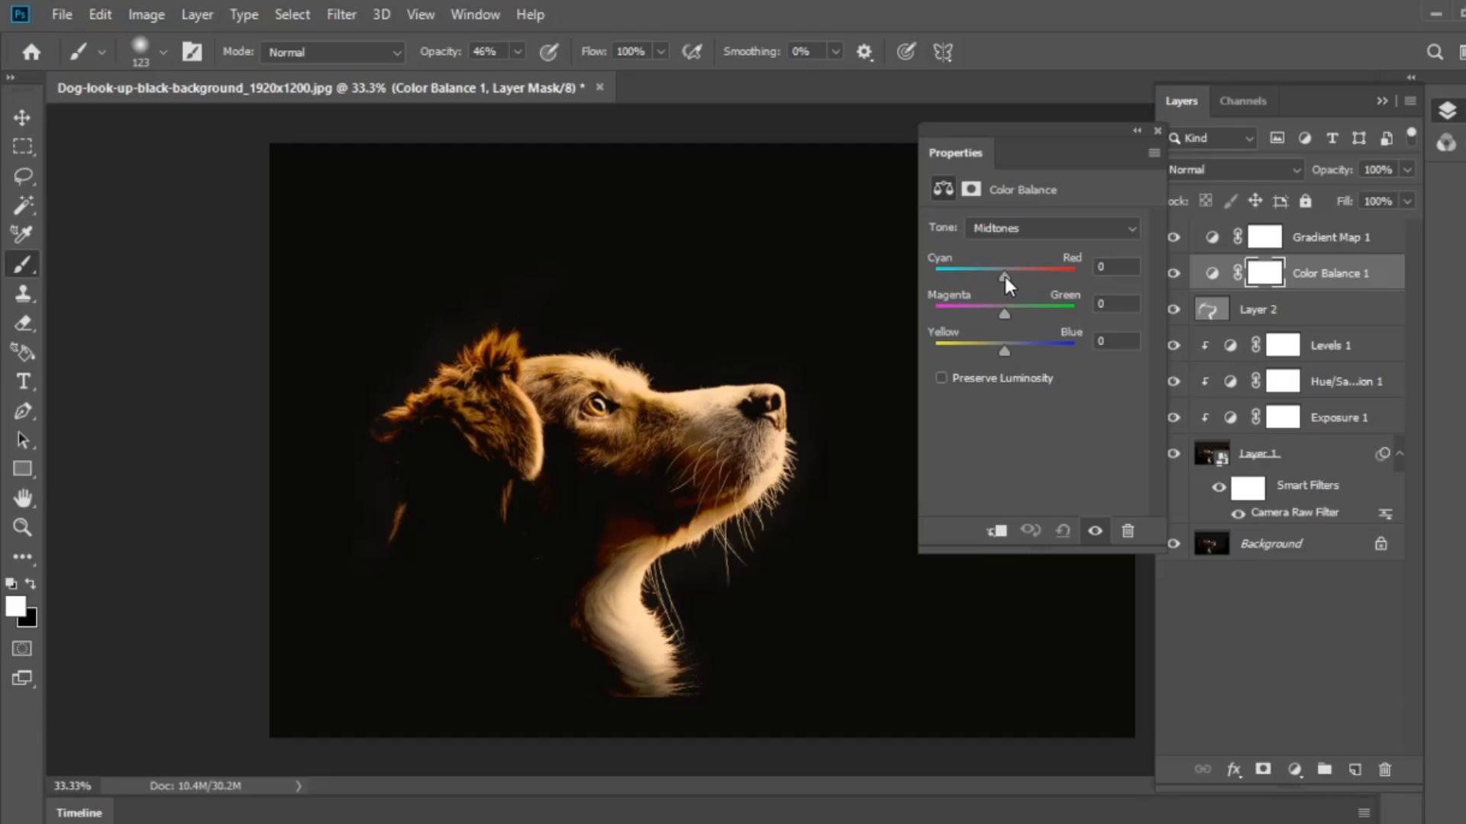
pyautogui.moveTo(999, 273); pyautogui.dragTo(1021, 277)
pyautogui.moveTo(960, 361); pyautogui.dragTo(963, 364)
pyautogui.click(1157, 131)
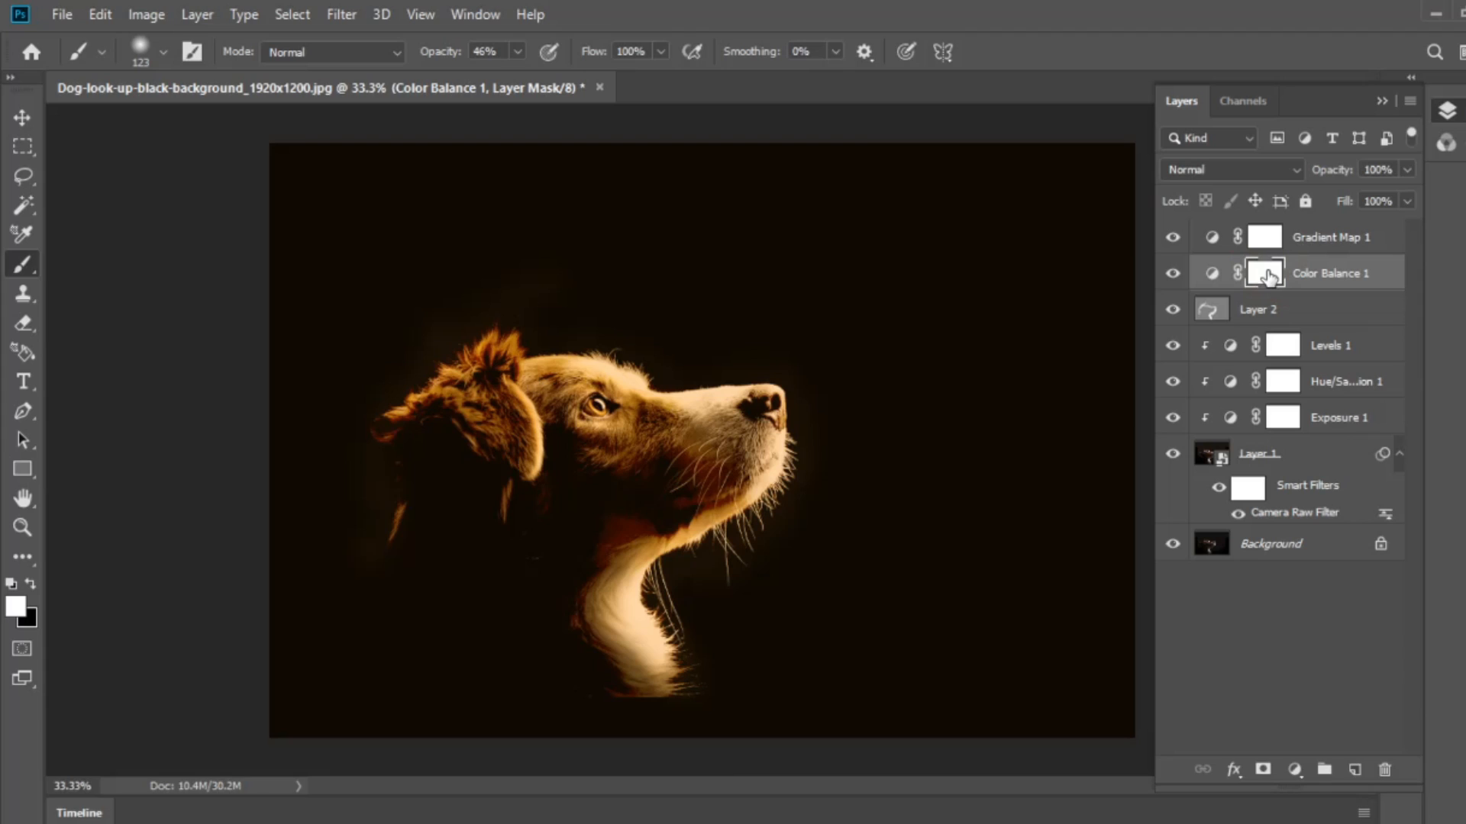
# Step: Invert the Color Balance mask, paint the warm glow back around the dog with a white 273 px brush, and check the effect
pyautogui.hotkey('ctrl', 'i')
pyautogui.keyDown('alt'); pyautogui.rightClick(594, 406); pyautogui.keyUp('alt')
pyautogui.moveTo(699, 562); pyautogui.dragTo(786, 493)
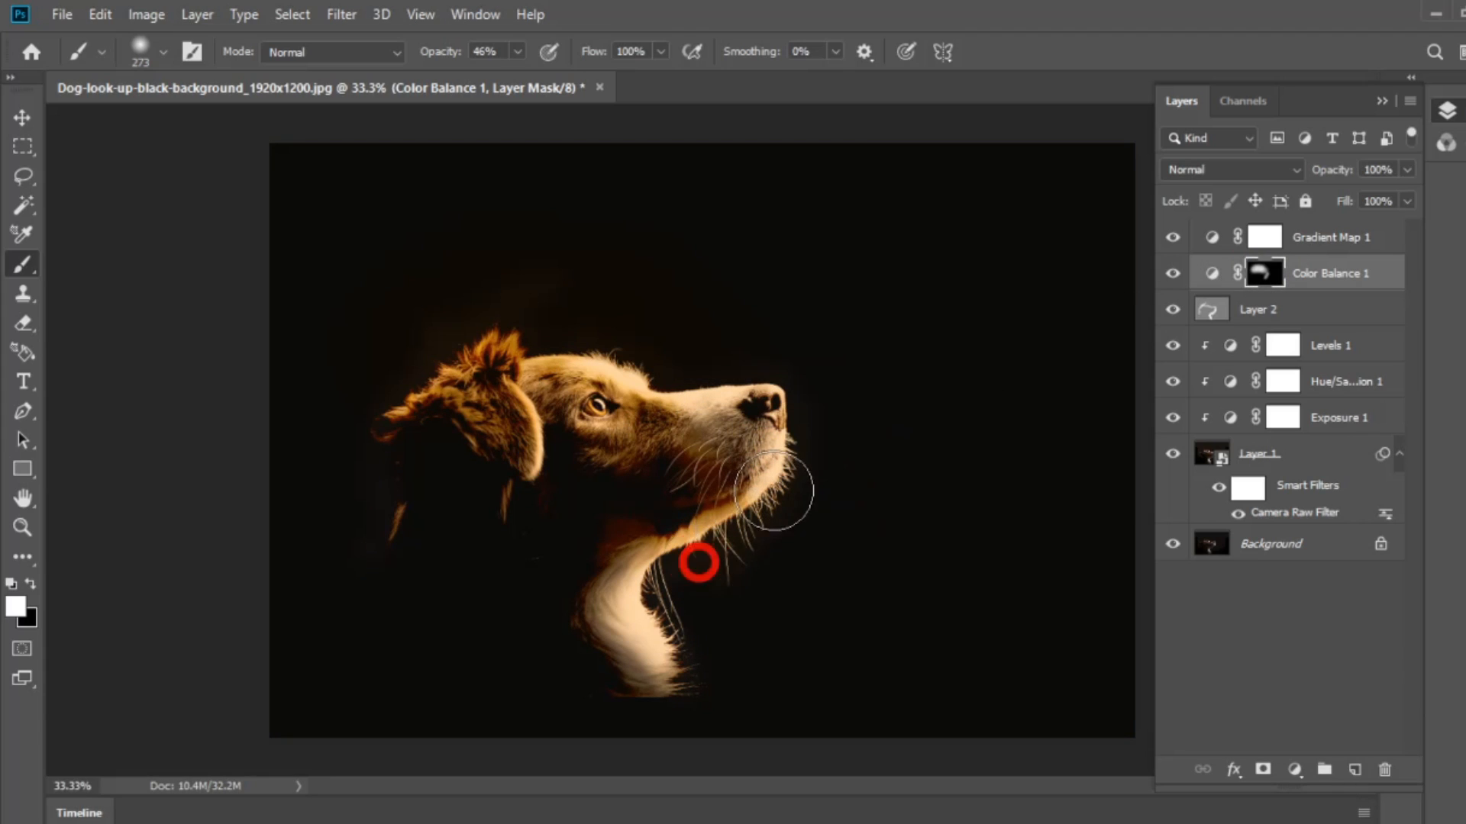
pyautogui.moveTo(611, 610)
pyautogui.mouseDown()
pyautogui.moveTo(615, 675)
pyautogui.moveTo(672, 710)
pyautogui.moveTo(641, 710)
pyautogui.moveTo(603, 673)
pyautogui.moveTo(610, 568)
pyautogui.moveTo(572, 536)
pyautogui.moveTo(534, 545)
pyautogui.moveTo(503, 596)
pyautogui.moveTo(491, 531)
pyautogui.moveTo(446, 516)
pyautogui.moveTo(465, 481)
pyautogui.mouseUp()
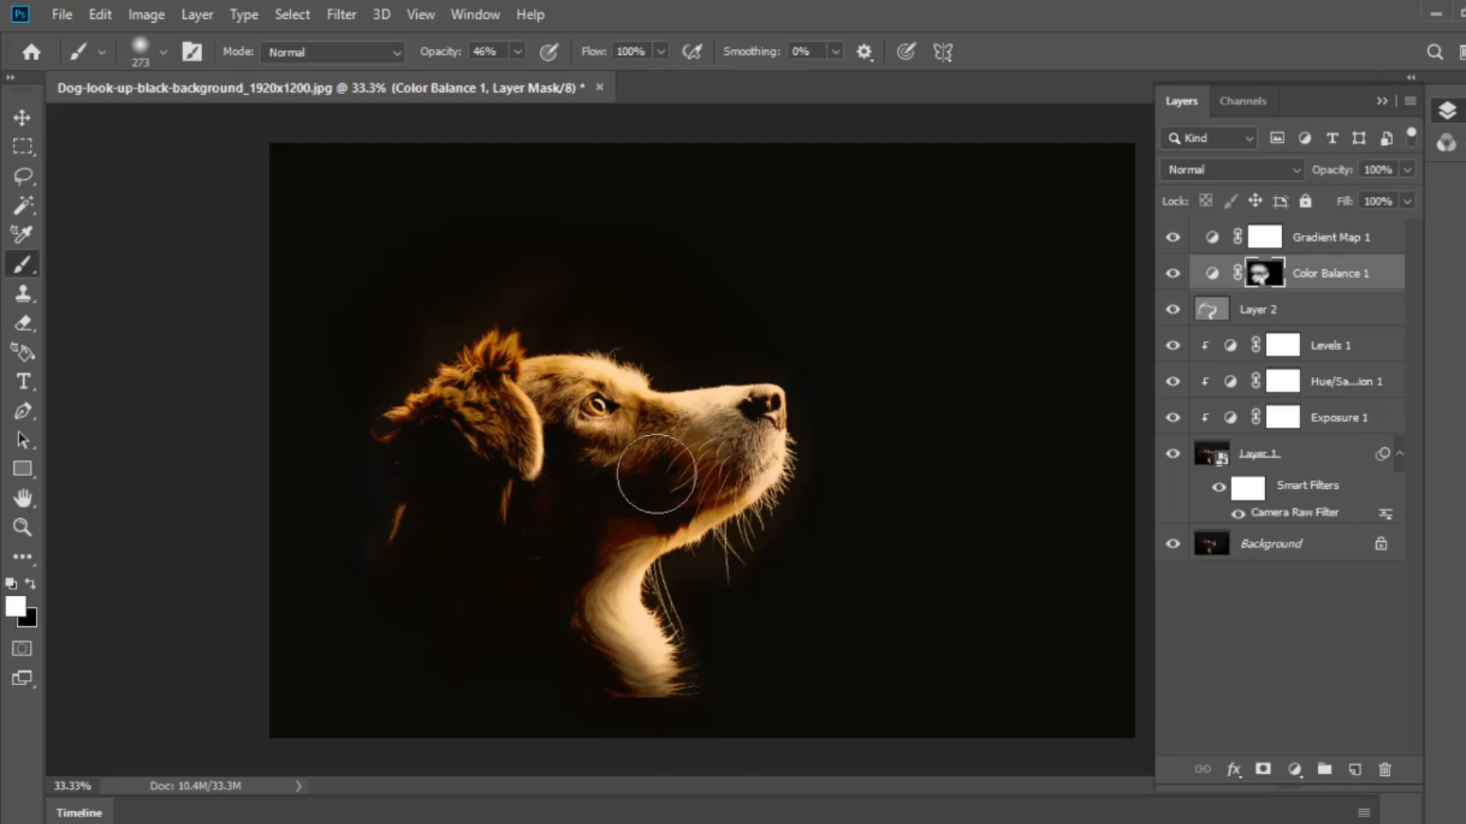
pyautogui.click(1173, 273)
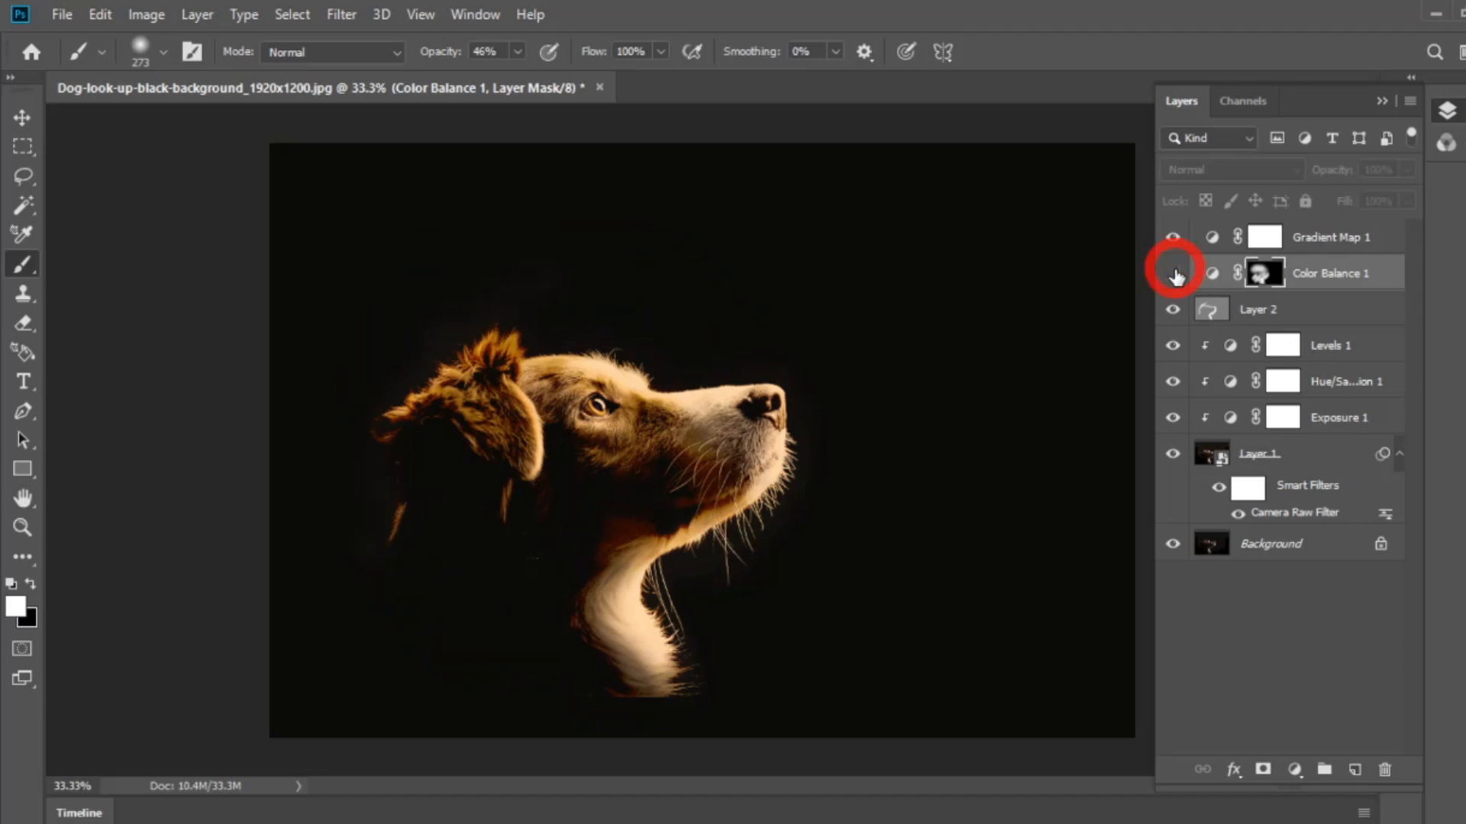
# Step: Add a Color Lookup layer above the Color Balance layer using the EdgyAmber.3DL 3DLUT file
pyautogui.click(1386, 272)
pyautogui.click(1296, 769)
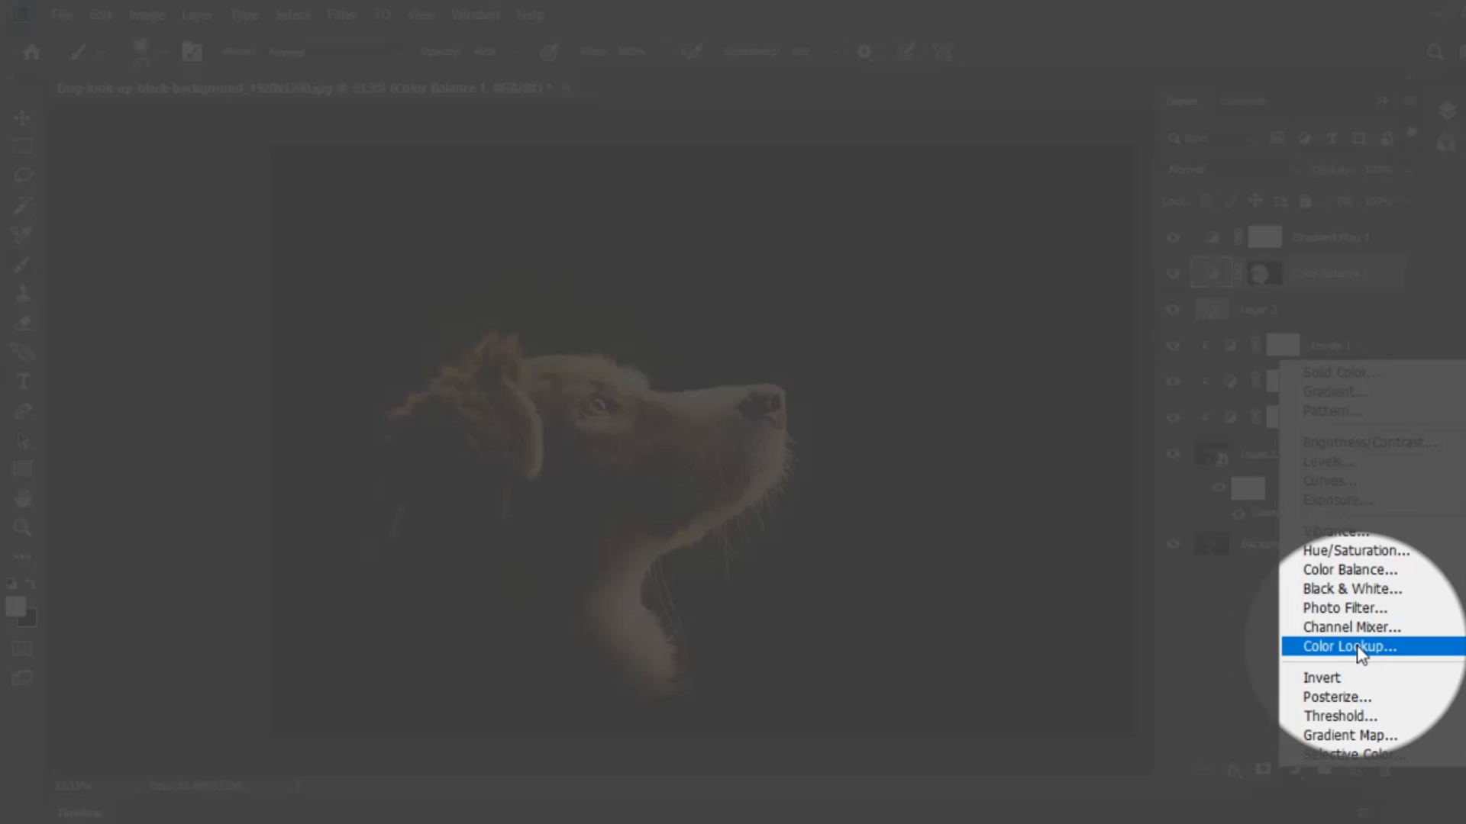
pyautogui.click(1357, 645)
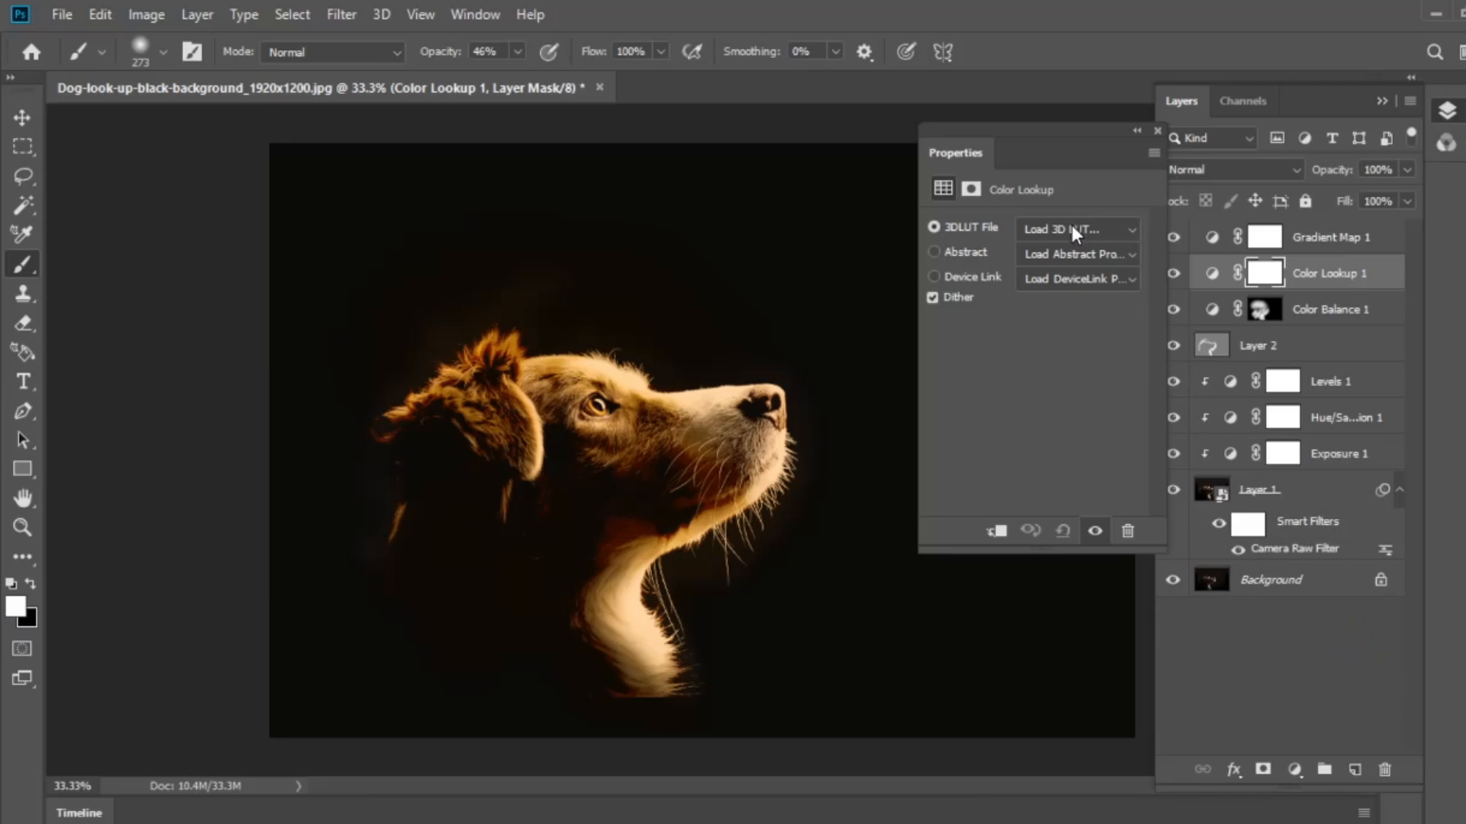
pyautogui.click(1078, 226)
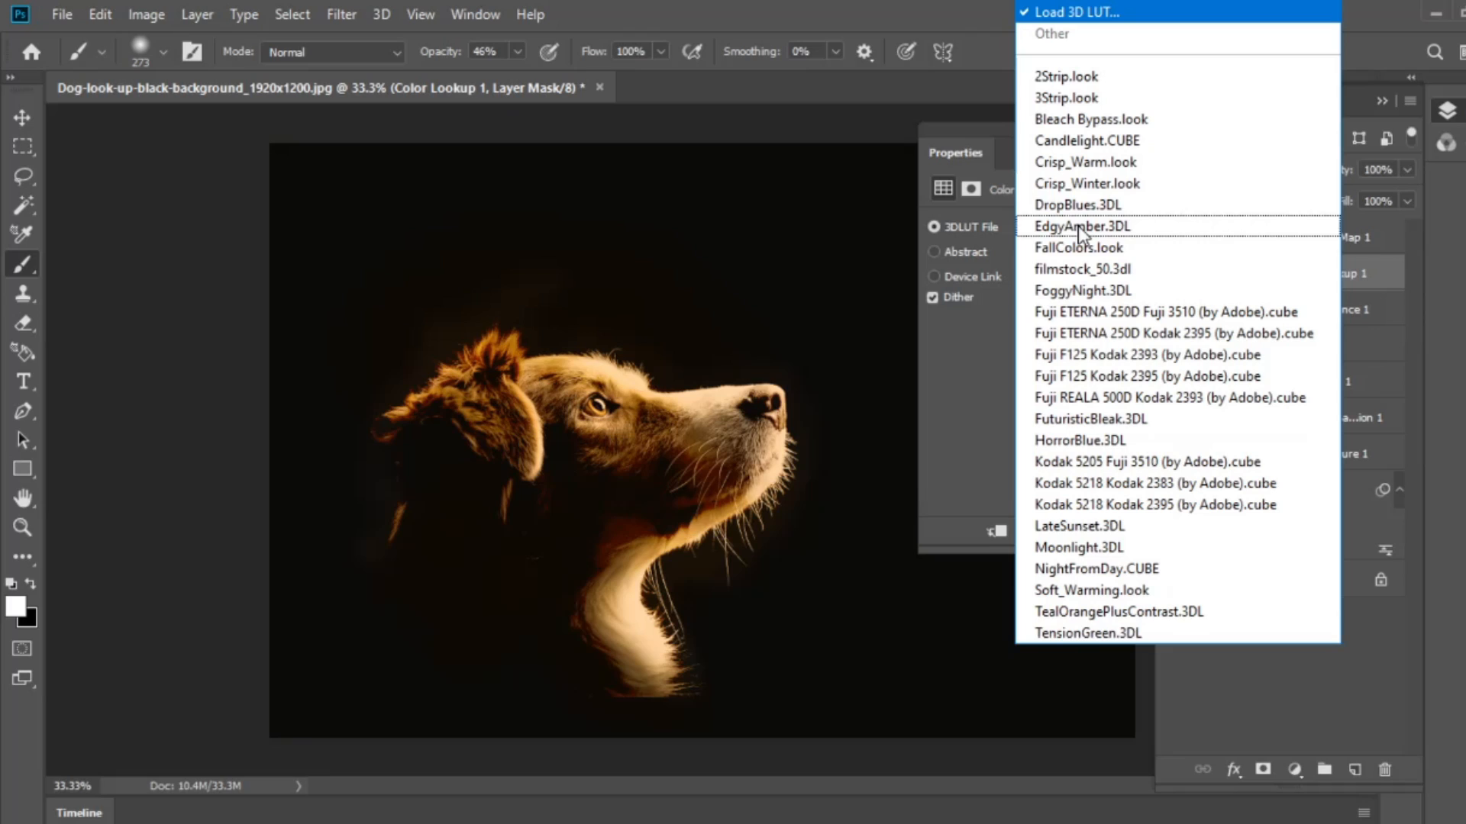
pyautogui.click(1079, 227)
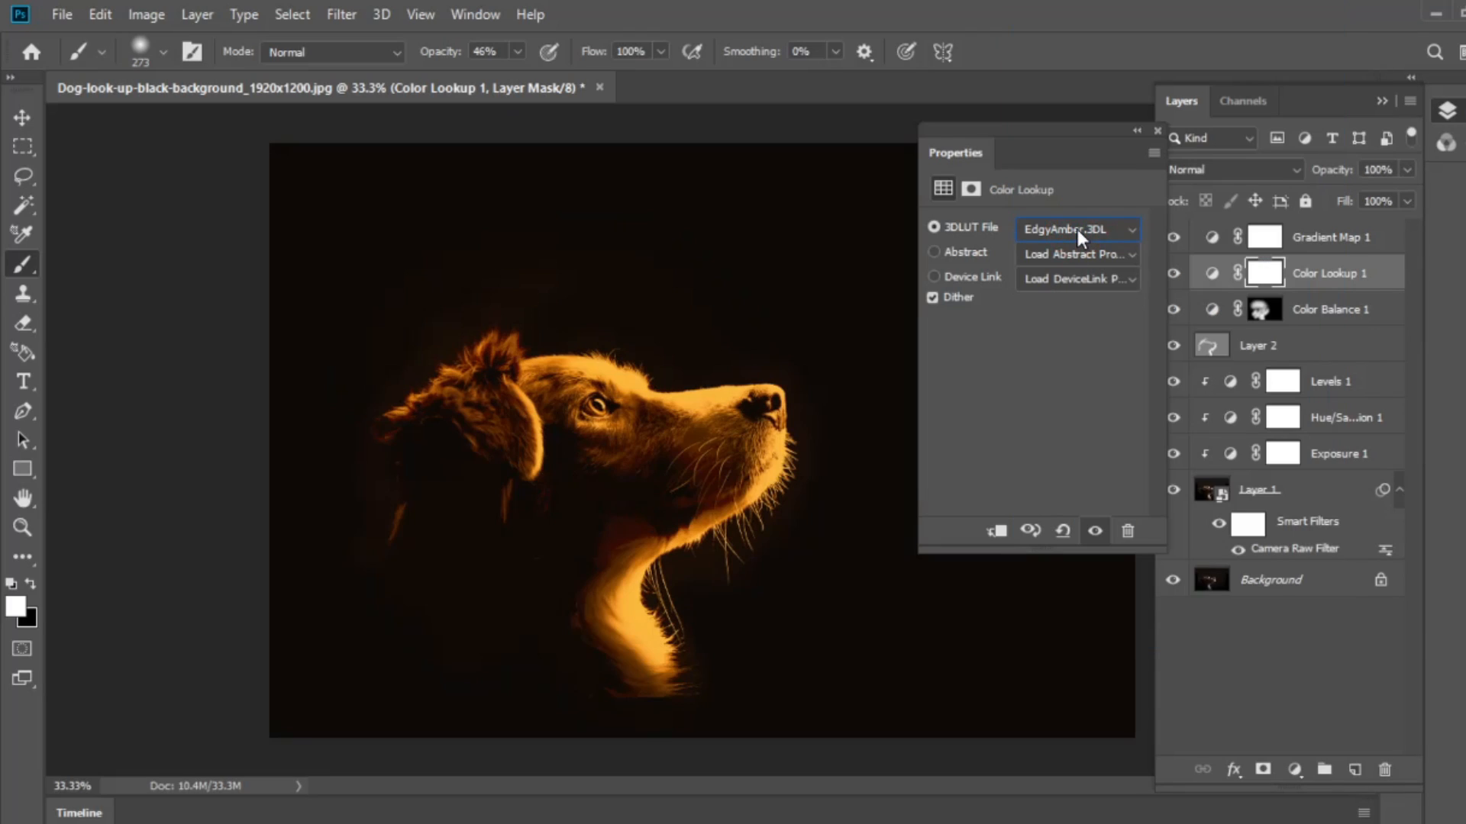
pyautogui.click(1157, 131)
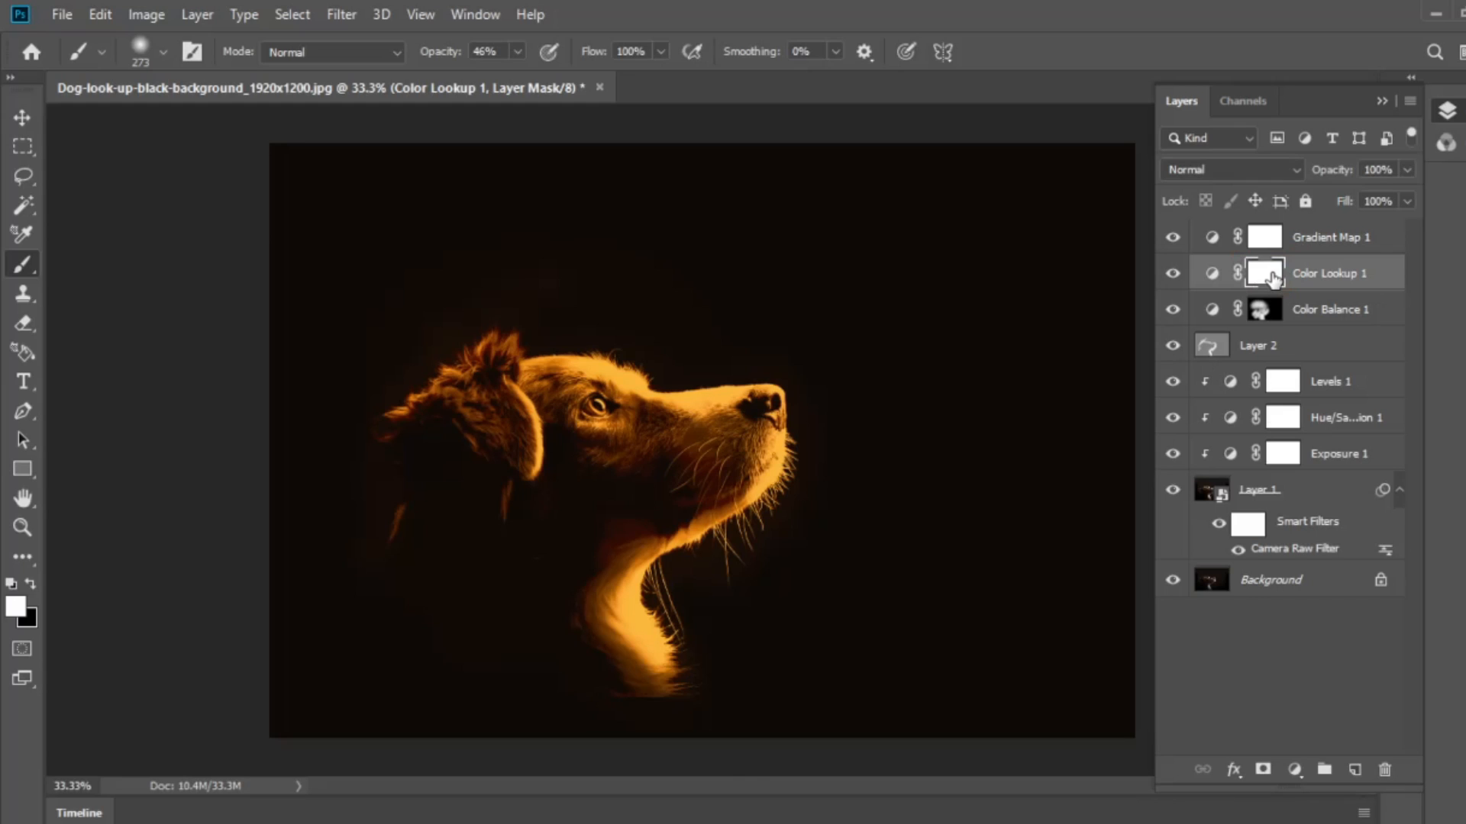
# Step: Invert the Color Lookup mask and paint the amber effect back over the dog and its surroundings with a white 273 px brush at 46% opacity
pyautogui.hotkey('ctrl', 'i')
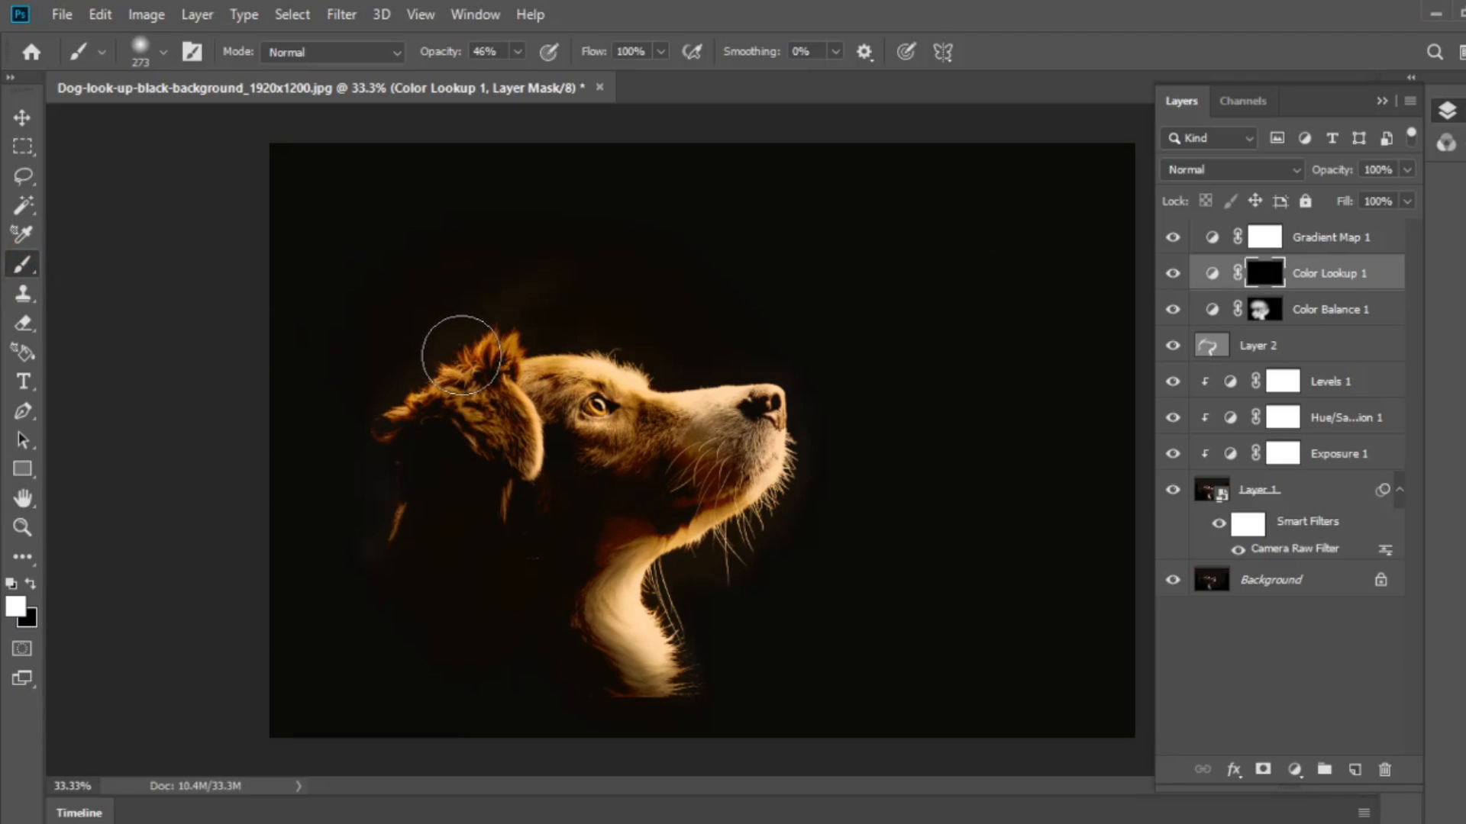
pyautogui.moveTo(460, 355)
pyautogui.mouseDown()
pyautogui.moveTo(448, 333)
pyautogui.moveTo(484, 314)
pyautogui.moveTo(479, 342)
pyautogui.moveTo(598, 313)
pyautogui.moveTo(448, 392)
pyautogui.moveTo(670, 350)
pyautogui.moveTo(773, 394)
pyautogui.moveTo(817, 346)
pyautogui.moveTo(832, 481)
pyautogui.moveTo(766, 586)
pyautogui.moveTo(694, 599)
pyautogui.moveTo(703, 697)
pyautogui.moveTo(677, 733)
pyautogui.mouseUp()
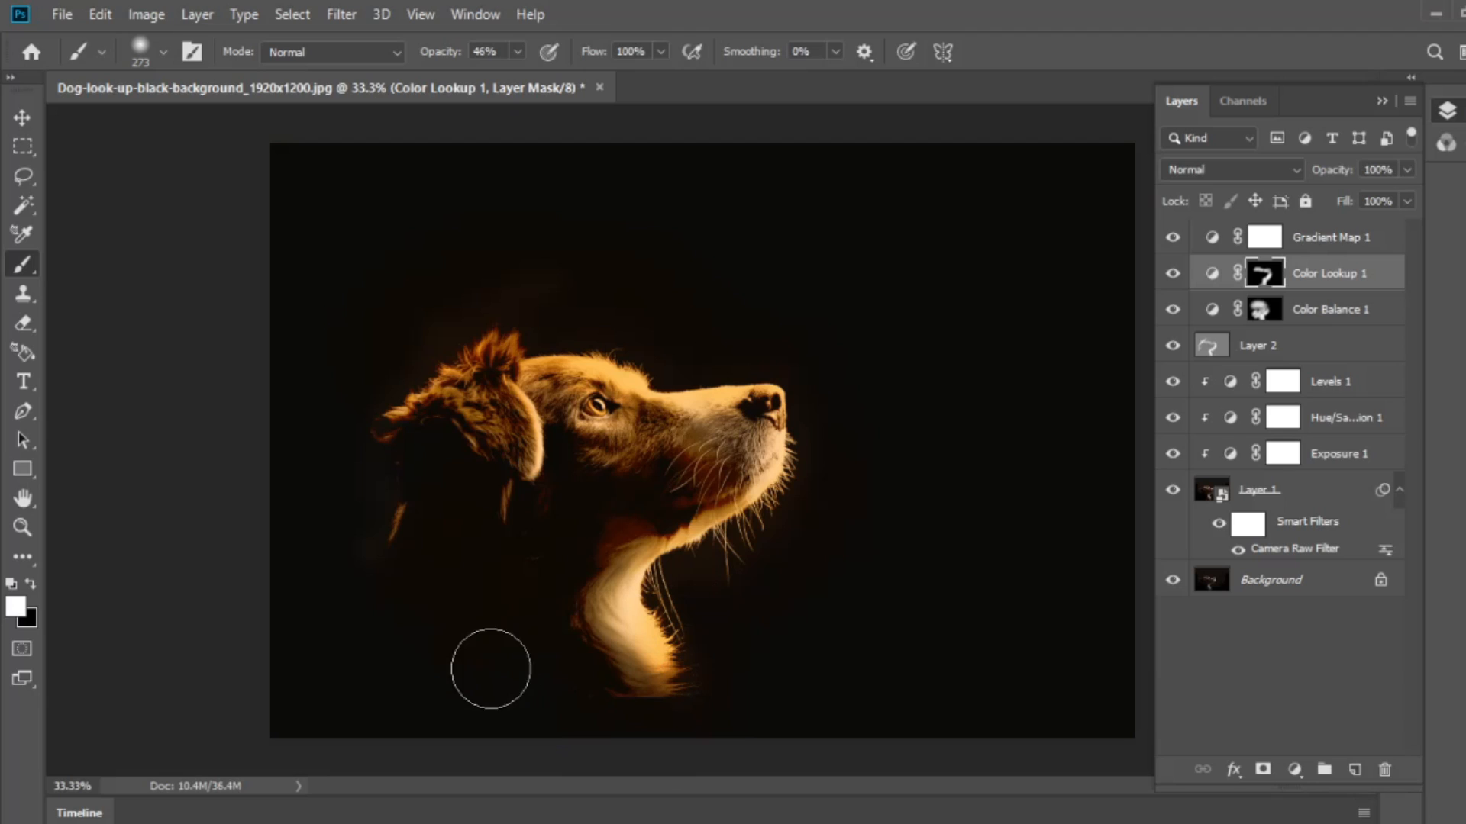
pyautogui.moveTo(491, 668)
pyautogui.mouseDown()
pyautogui.moveTo(415, 517)
pyautogui.moveTo(364, 586)
pyautogui.mouseUp()
pyautogui.click(579, 499)
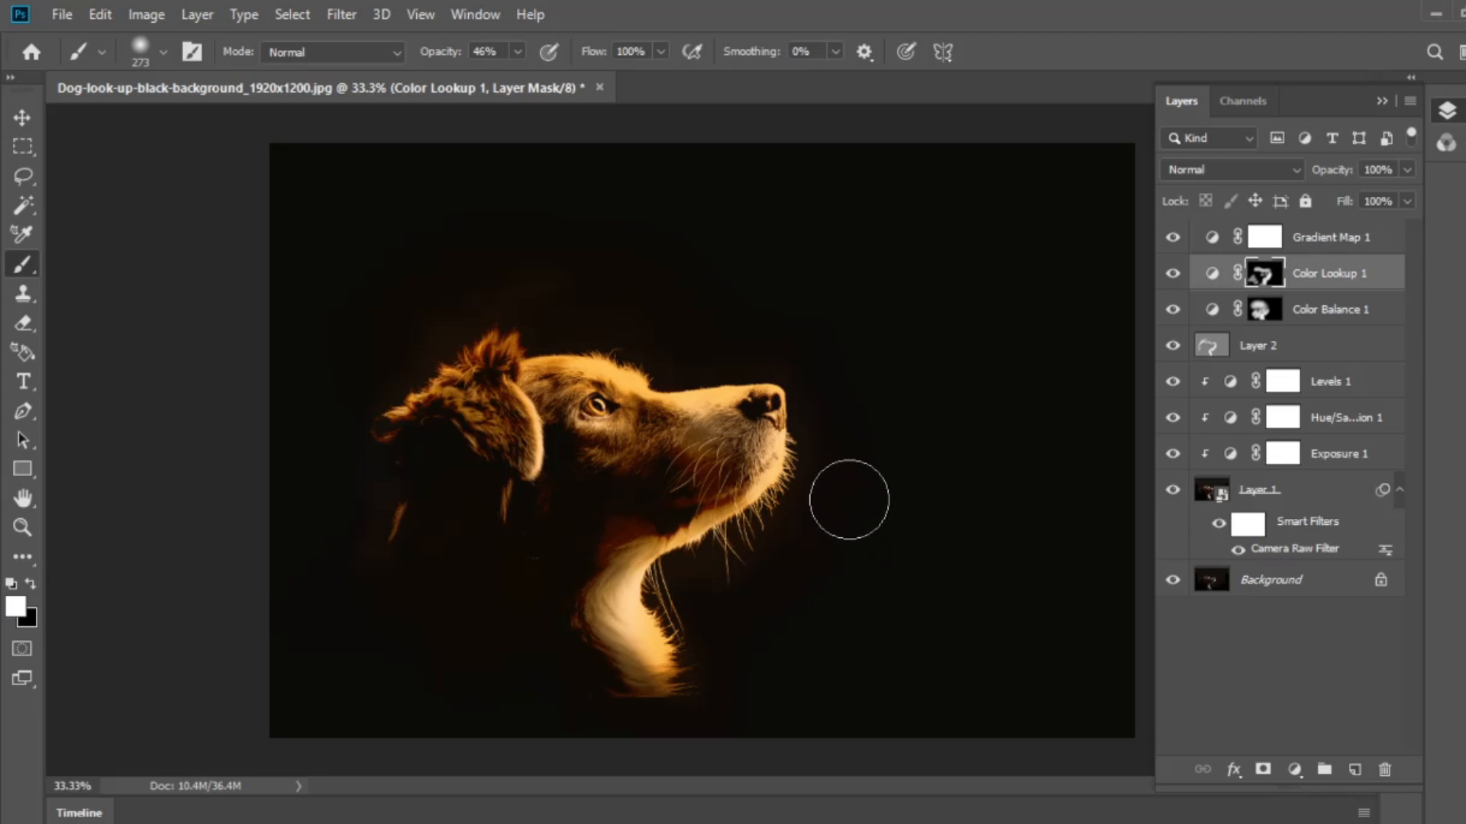
pyautogui.press('v')
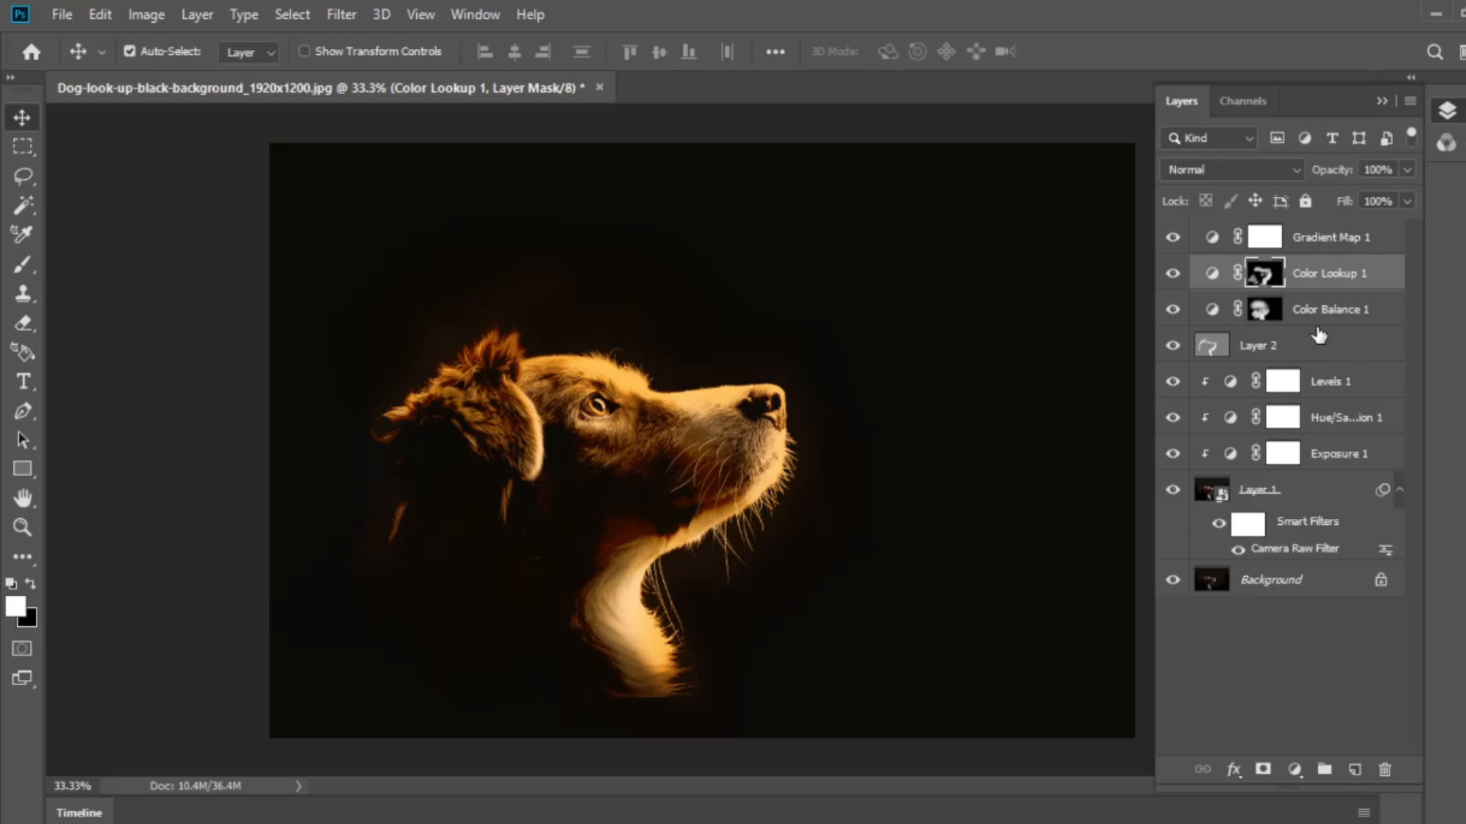
# Step: Add a Vibrance layer above the Color Lookup layer with Vibrance +33 and Saturation +10
pyautogui.click(1386, 241)
pyautogui.click(1343, 274)
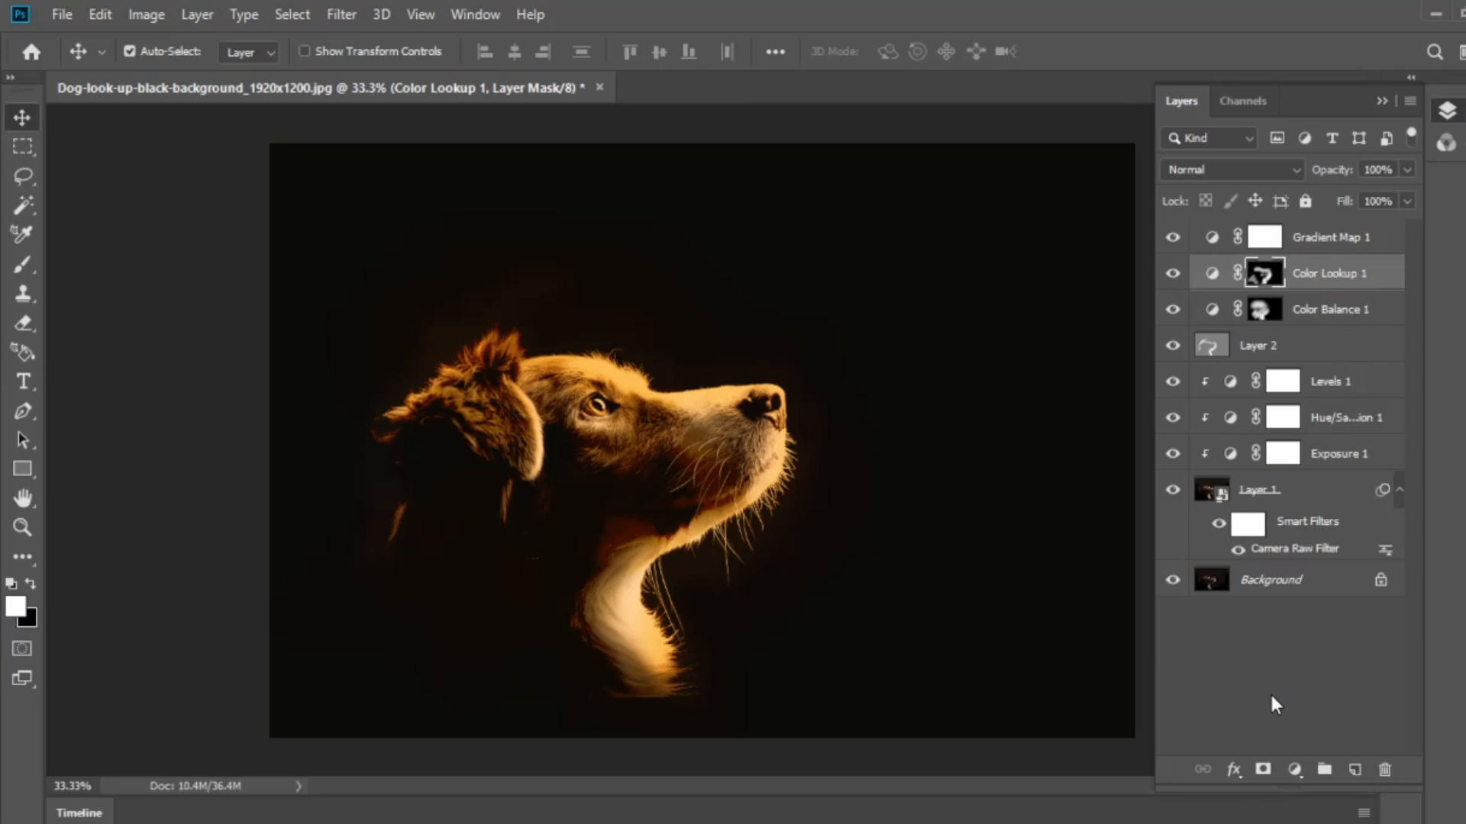
pyautogui.click(1295, 770)
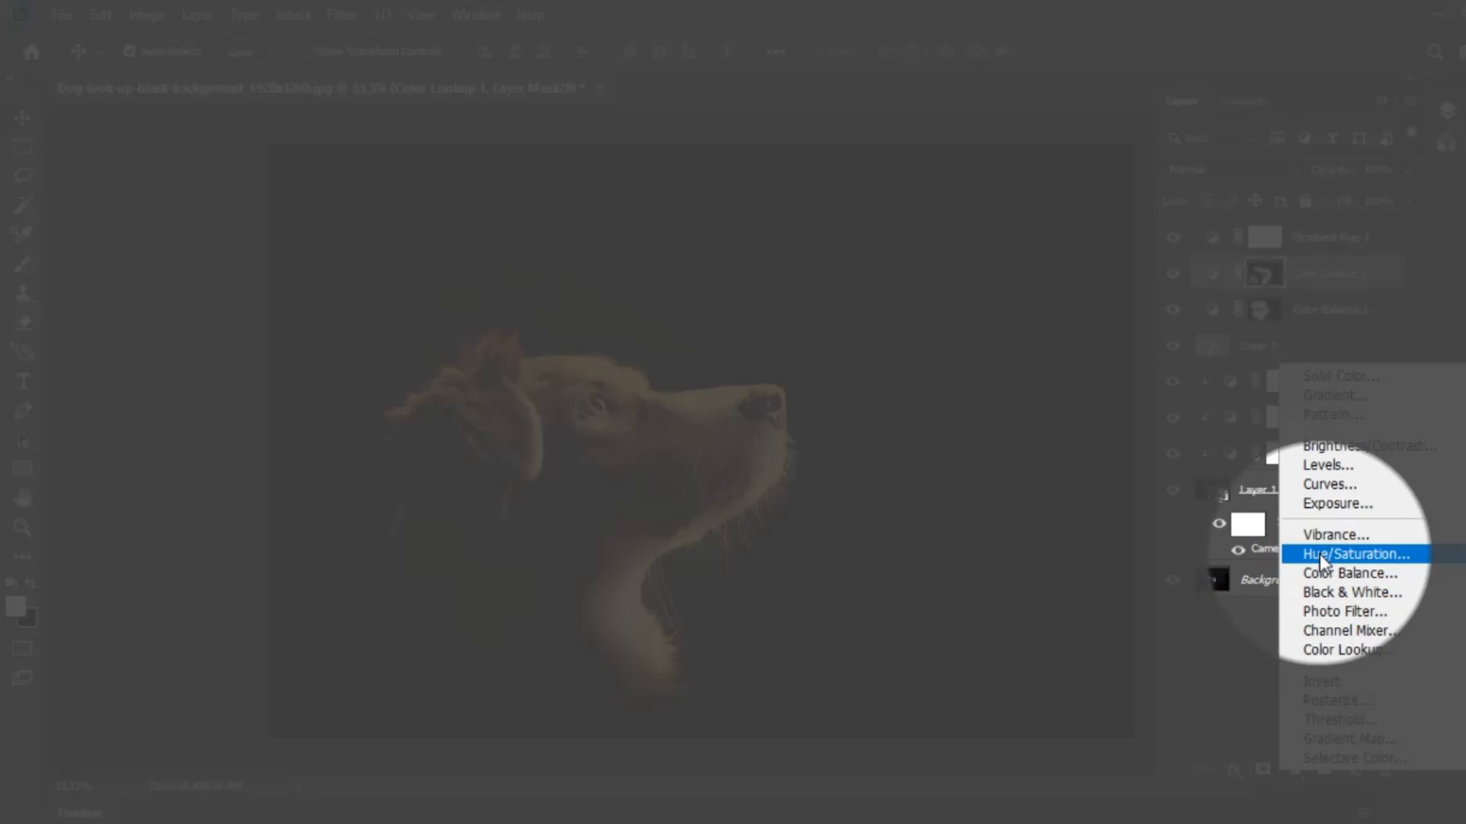
pyautogui.click(1334, 534)
pyautogui.moveTo(1034, 251); pyautogui.dragTo(1065, 252)
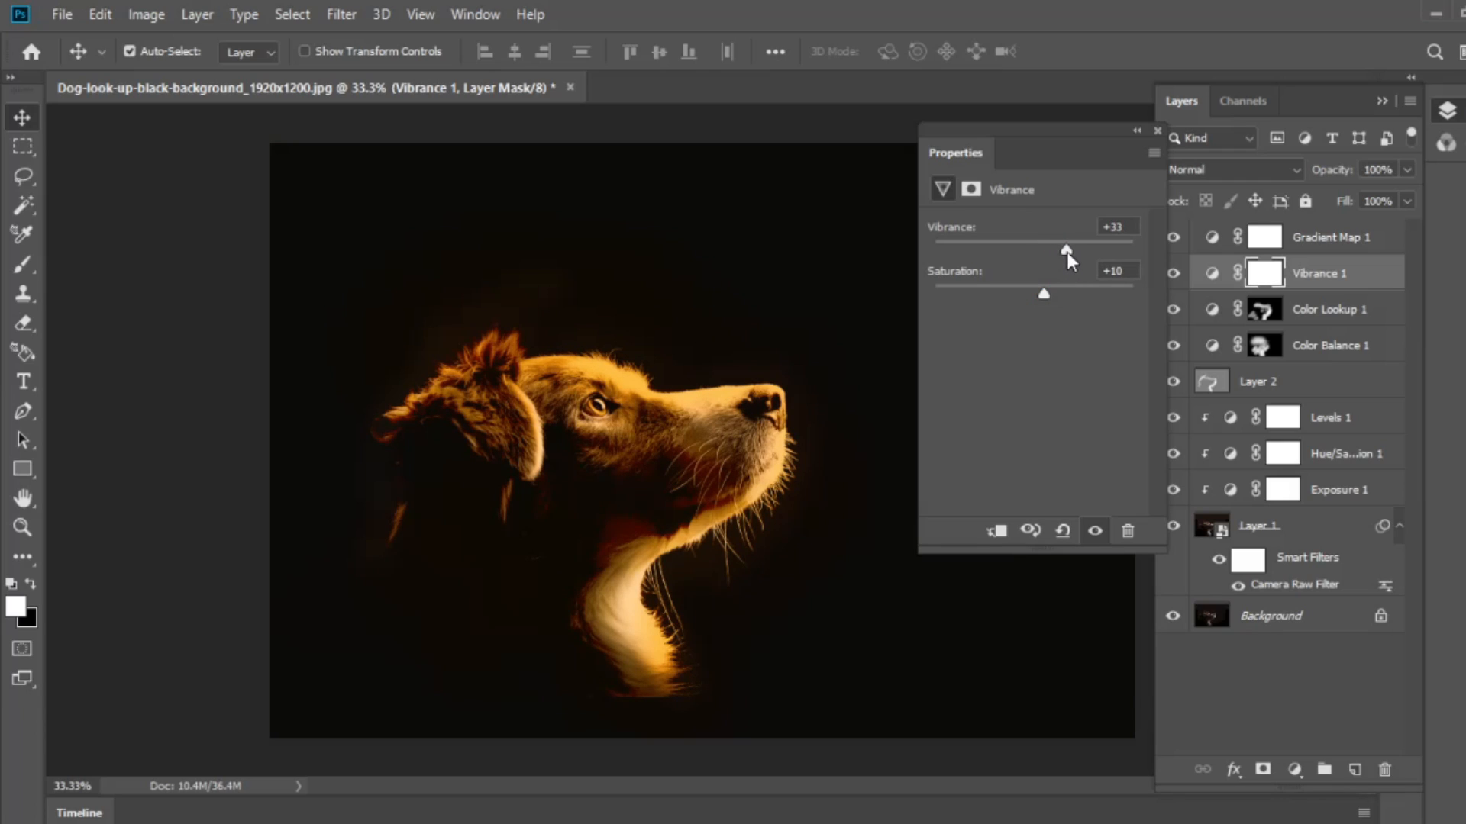
pyautogui.click(1158, 130)
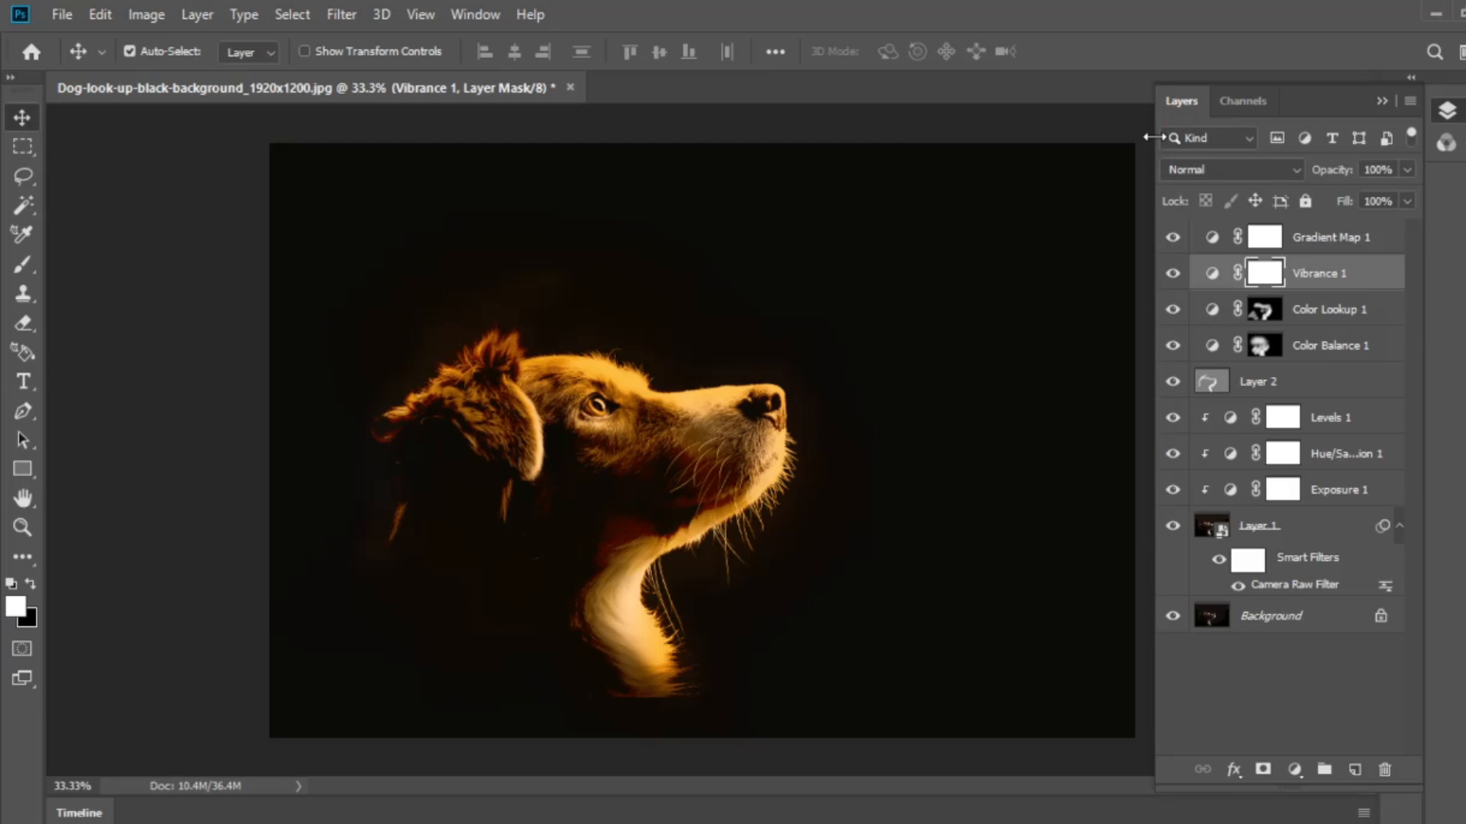
pyautogui.hotkey('ctrl', '2')
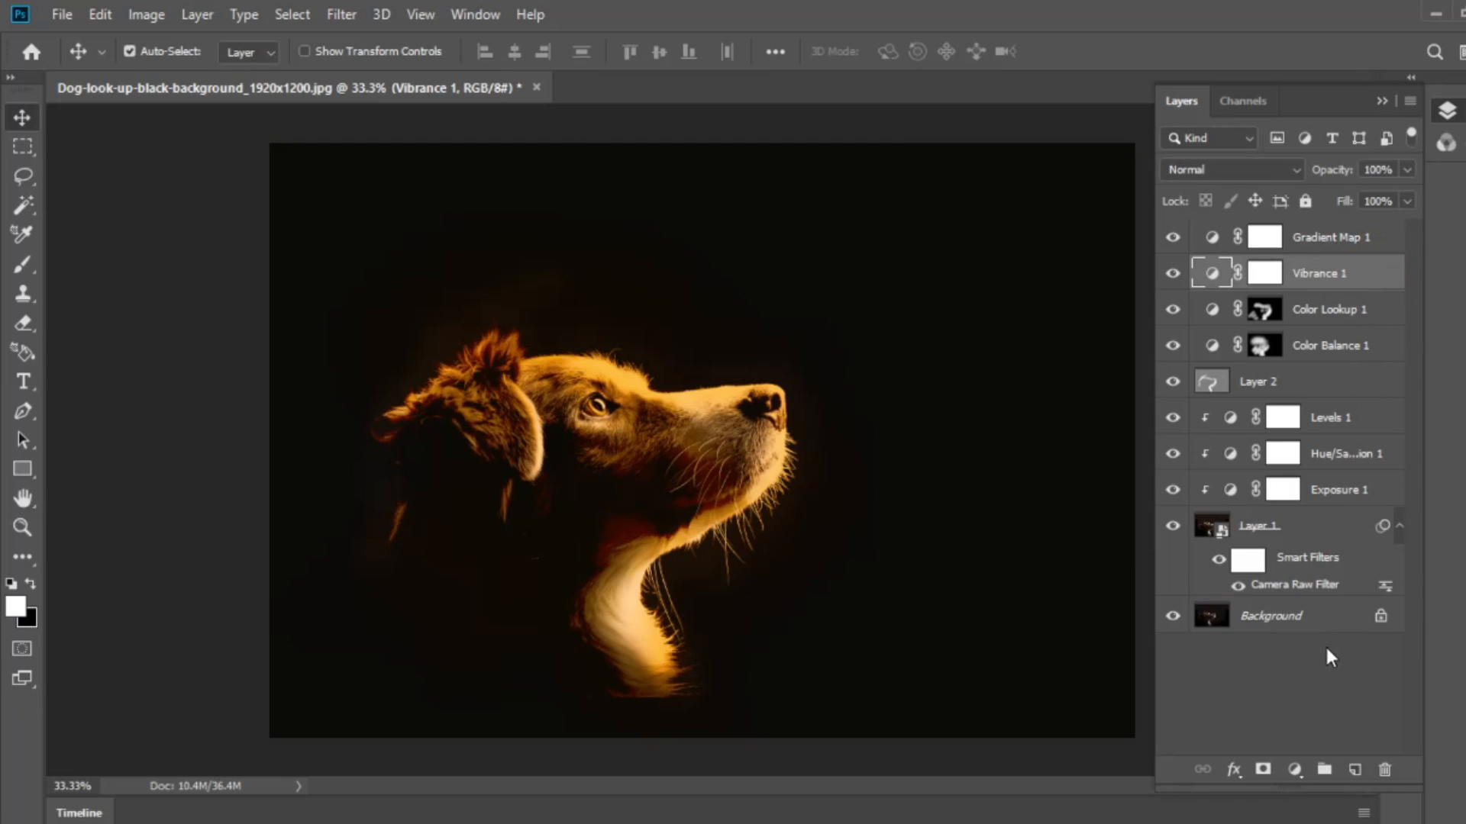
# Step: Add a Brightness/Contrast layer above the Vibrance layer and adjust its brightness and contrast
pyautogui.click(1294, 769)
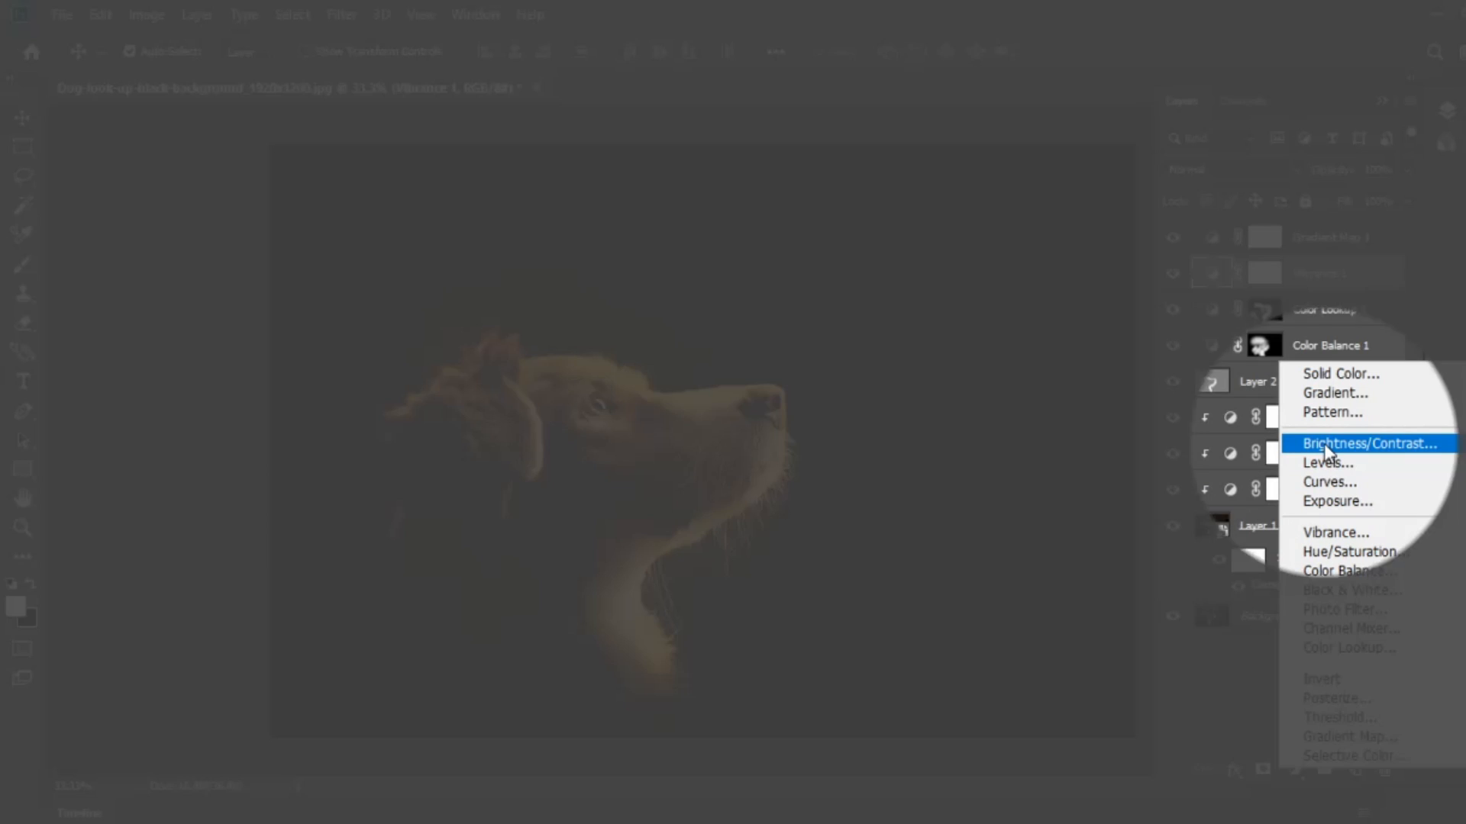
pyautogui.click(1323, 443)
pyautogui.moveTo(1033, 288); pyautogui.dragTo(1039, 333)
pyautogui.click(1155, 128)
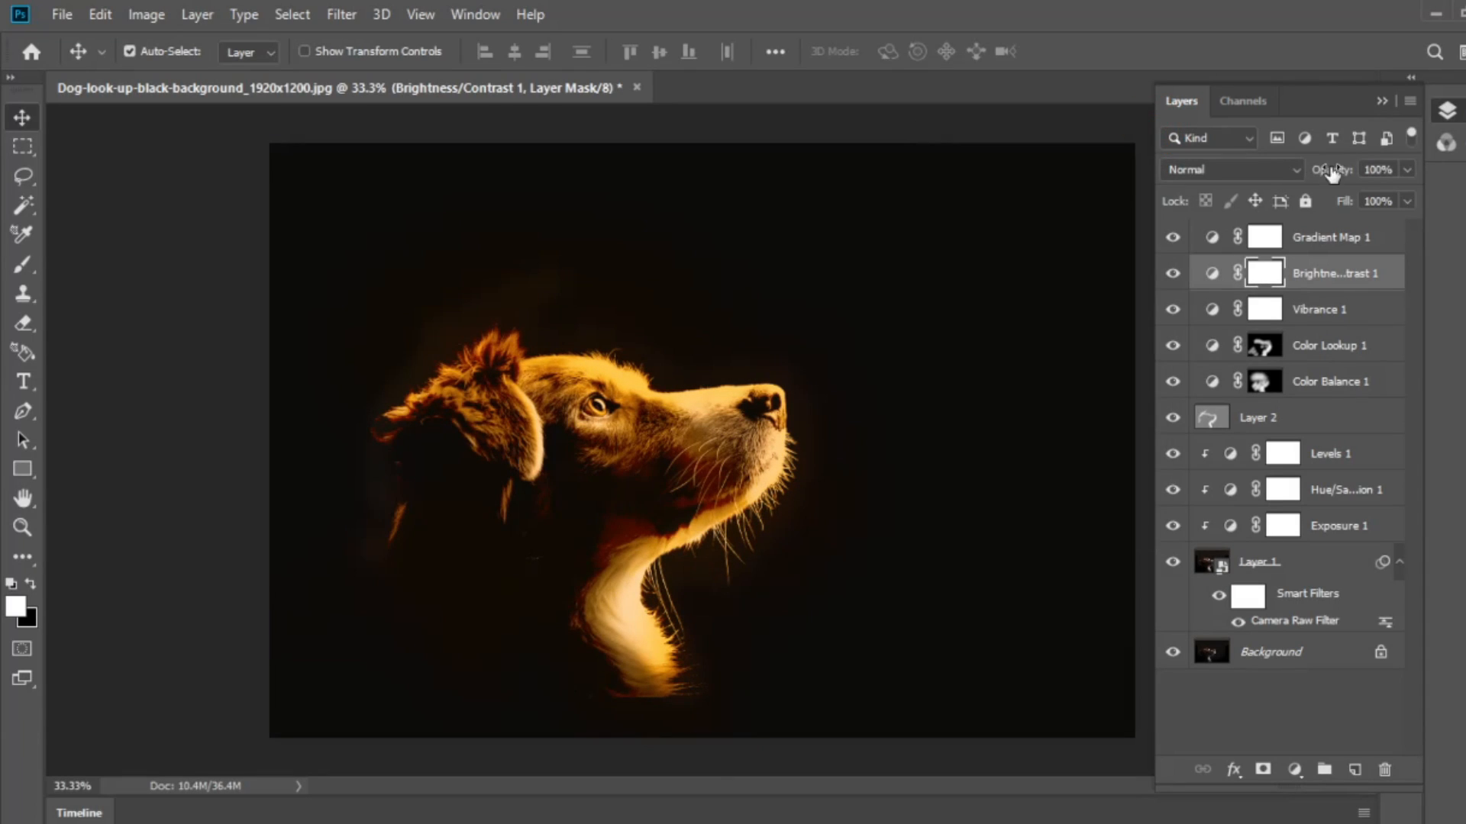
# Step: Set the opacity of the Brightness/Contrast layer to 36% and of the Vibrance layer to 71%
pyautogui.click(1406, 169)
pyautogui.moveTo(1365, 202); pyautogui.dragTo(1340, 195)
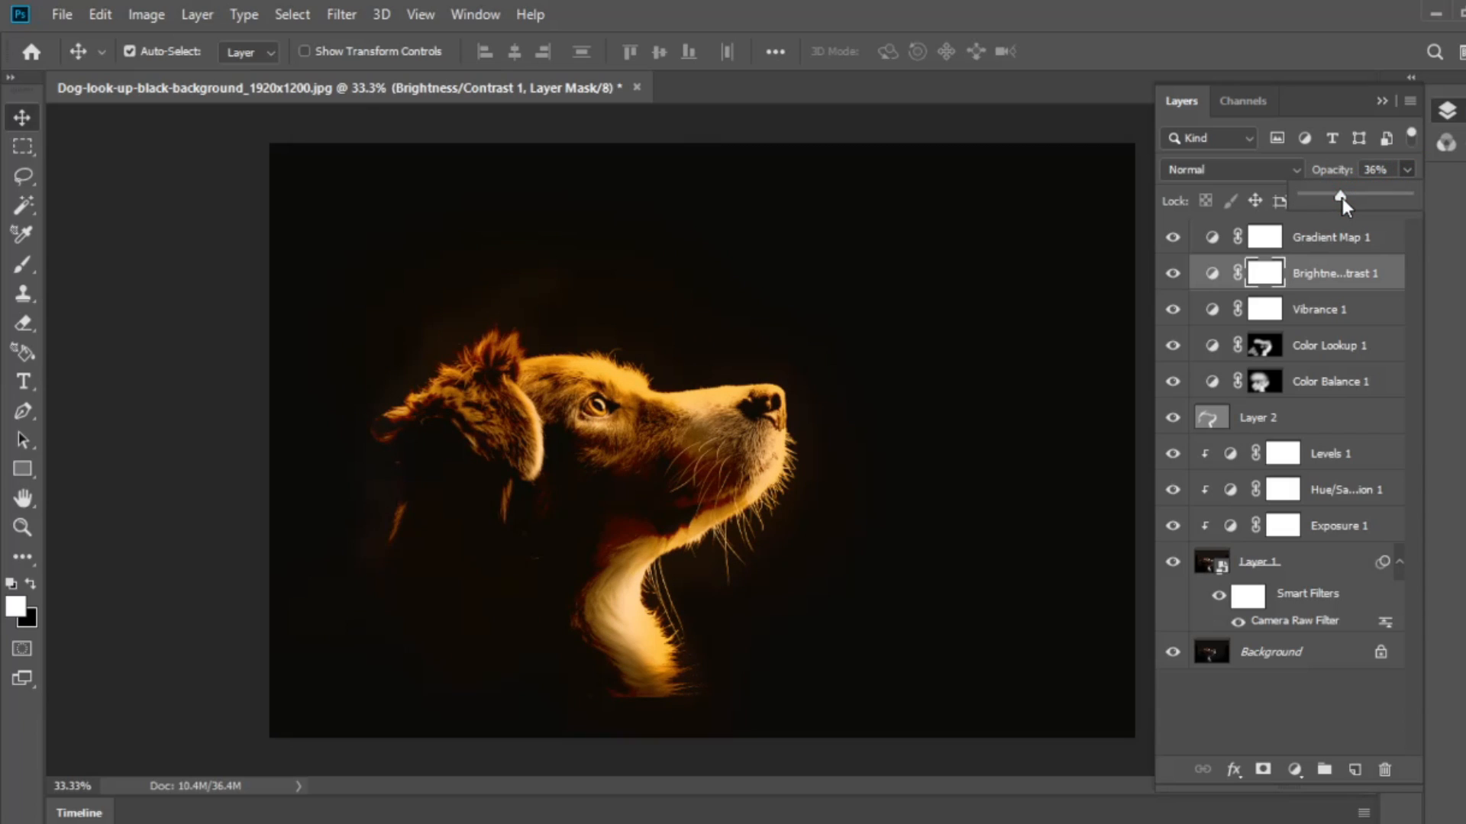
pyautogui.click(1371, 313)
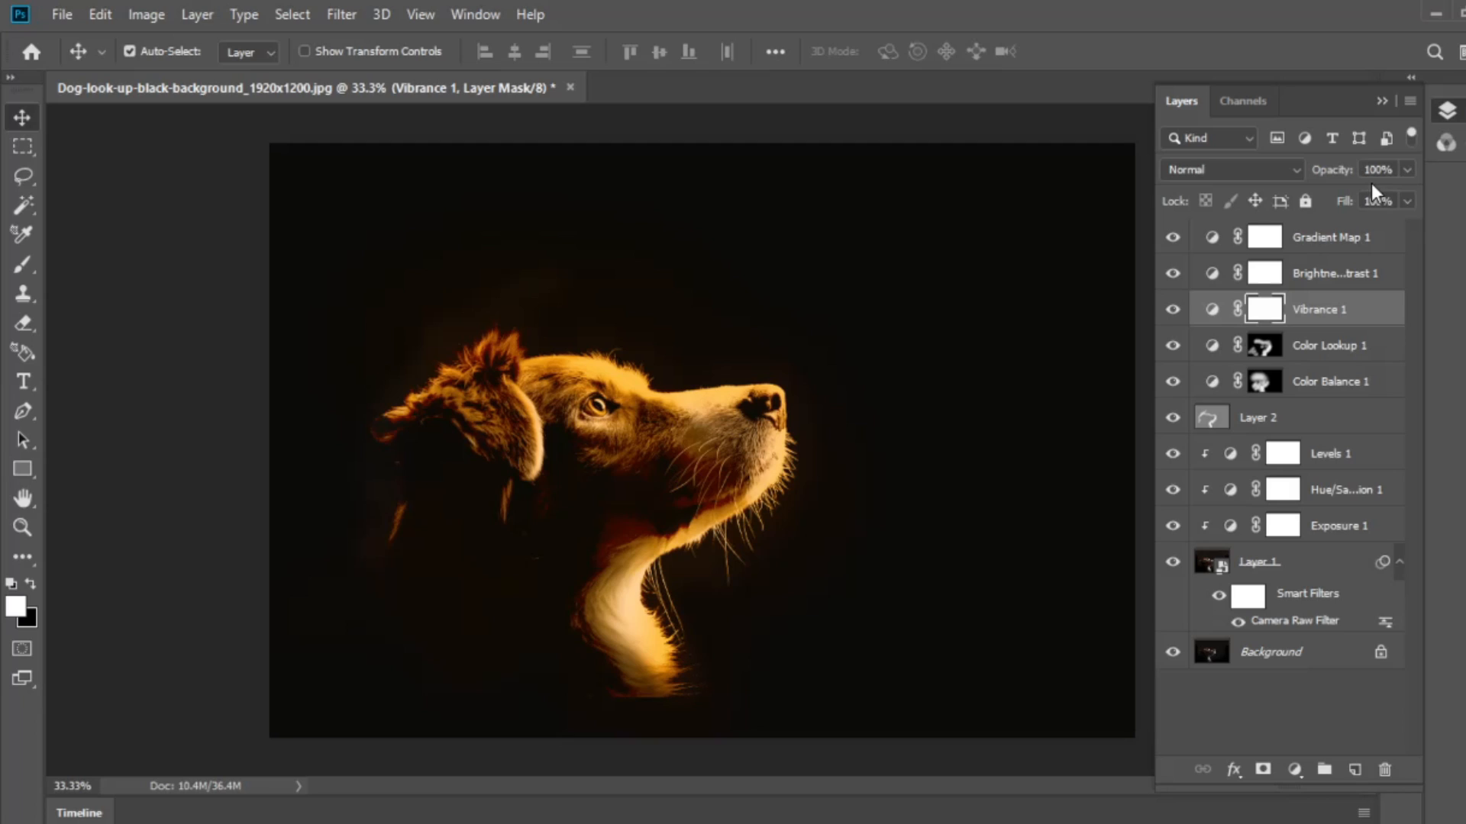
pyautogui.click(1404, 171)
# Step: Clip the Brightness/Contrast, Vibrance, Color Lookup and Color Balance layers and Layer 2 to the stack on Layer 1
pyautogui.click(1367, 273)
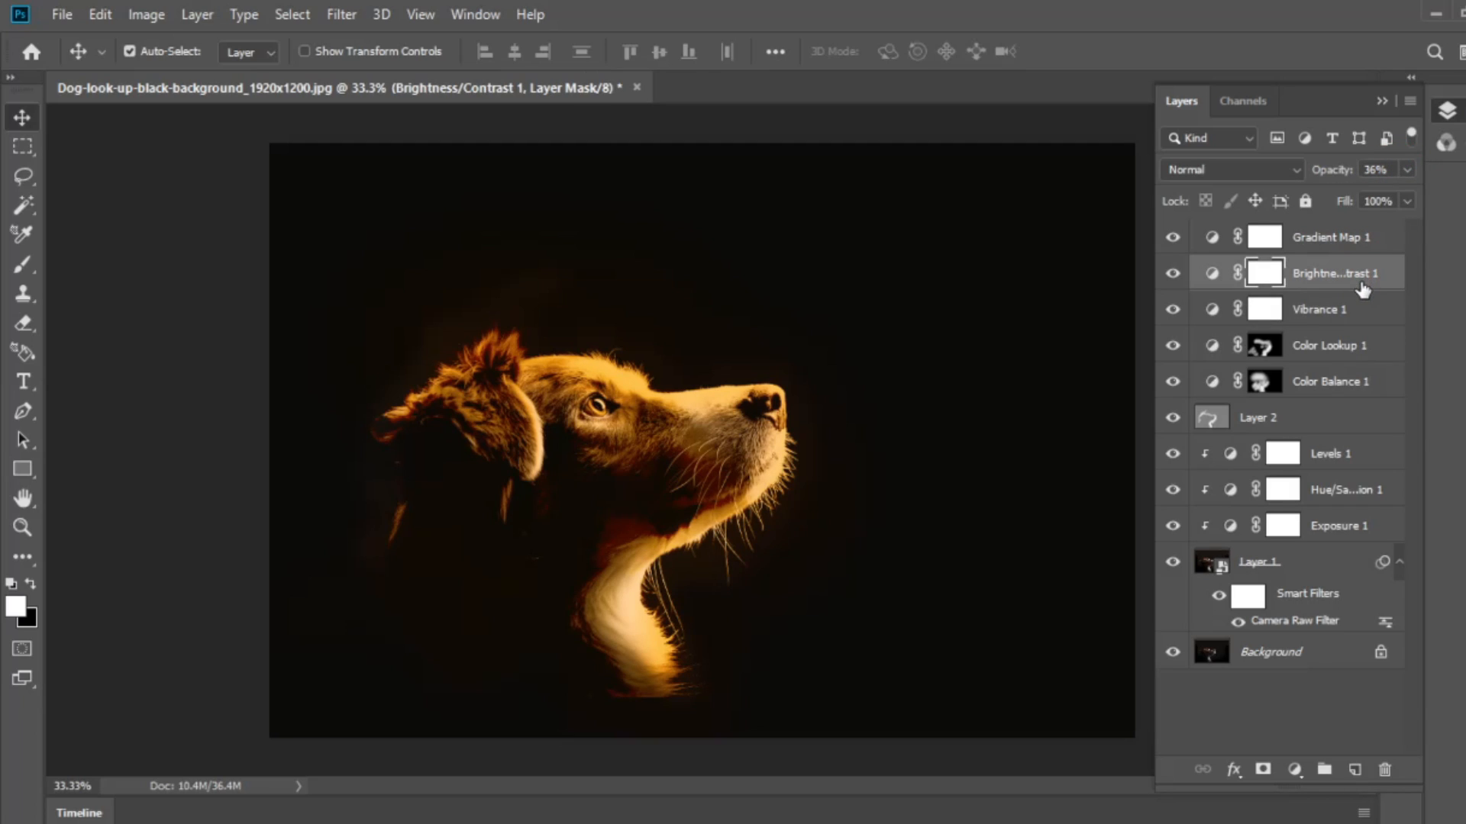
pyautogui.keyDown('alt'); pyautogui.click(1360, 284); pyautogui.keyUp('alt')
pyautogui.click(1364, 321)
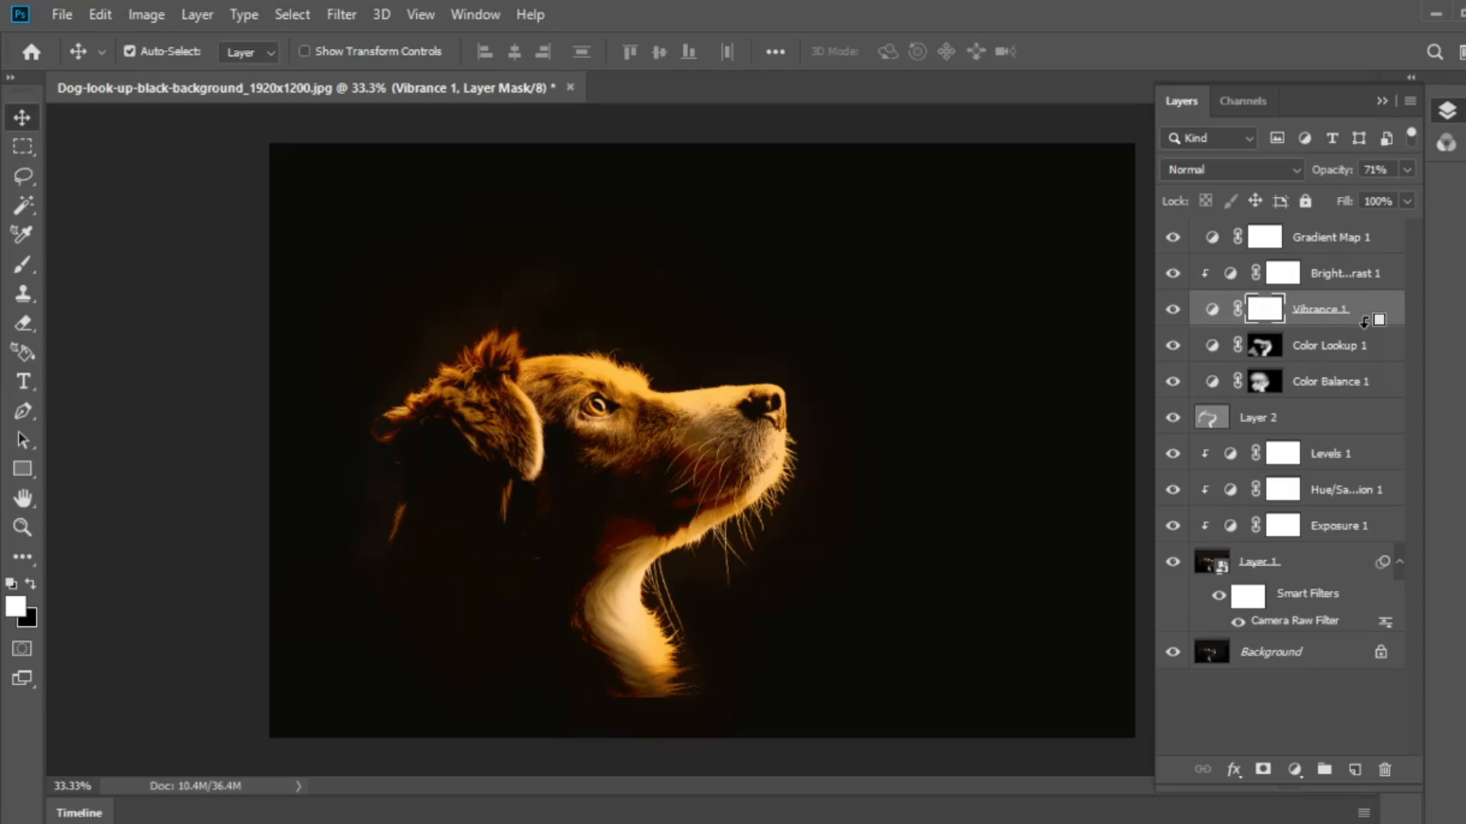
pyautogui.keyDown('alt'); pyautogui.click(1367, 327); pyautogui.keyUp('alt')
pyautogui.click(1382, 353)
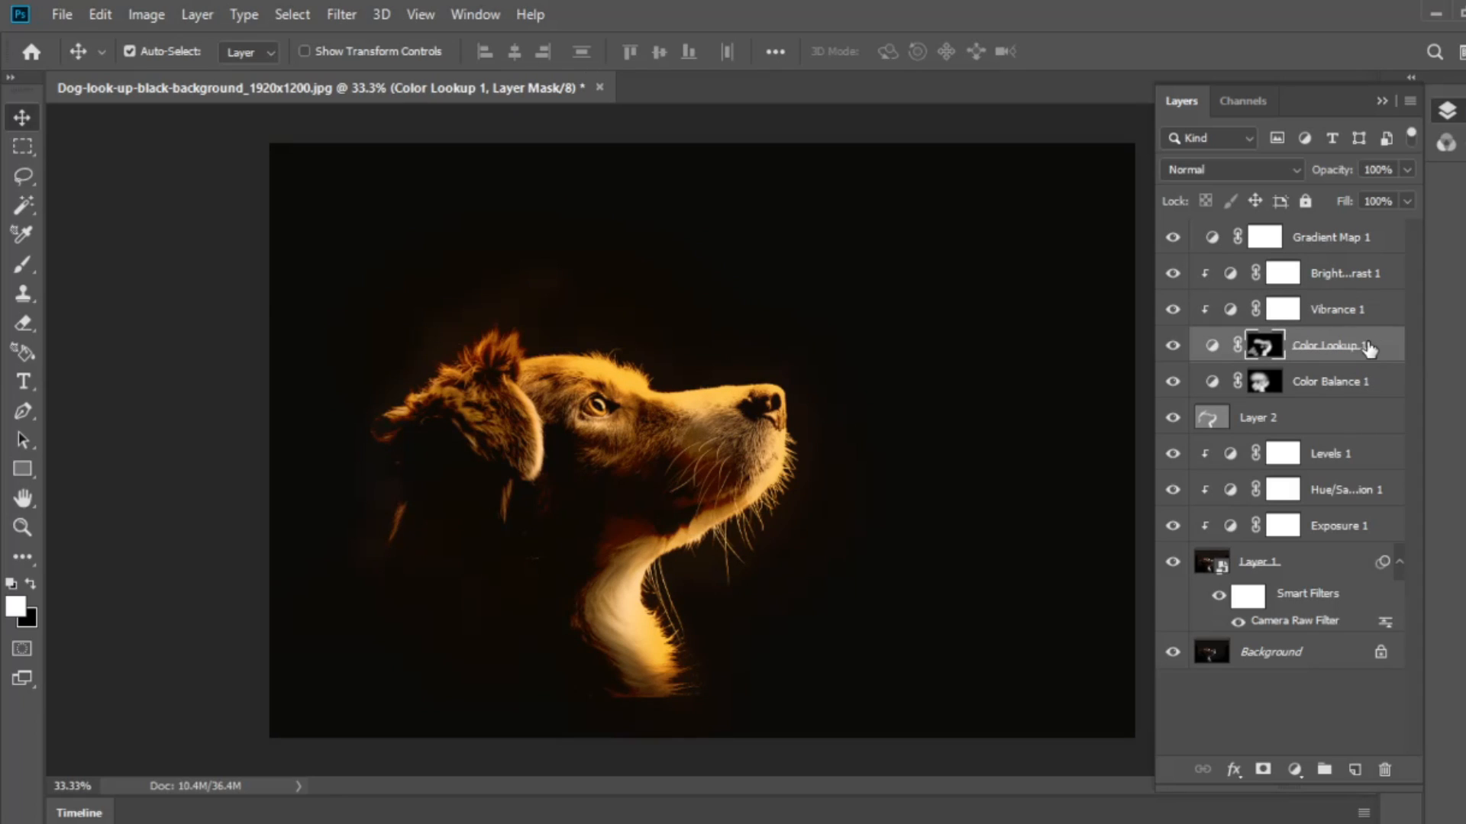
pyautogui.keyDown('alt'); pyautogui.click(1382, 364); pyautogui.keyUp('alt')
pyautogui.click(1382, 391)
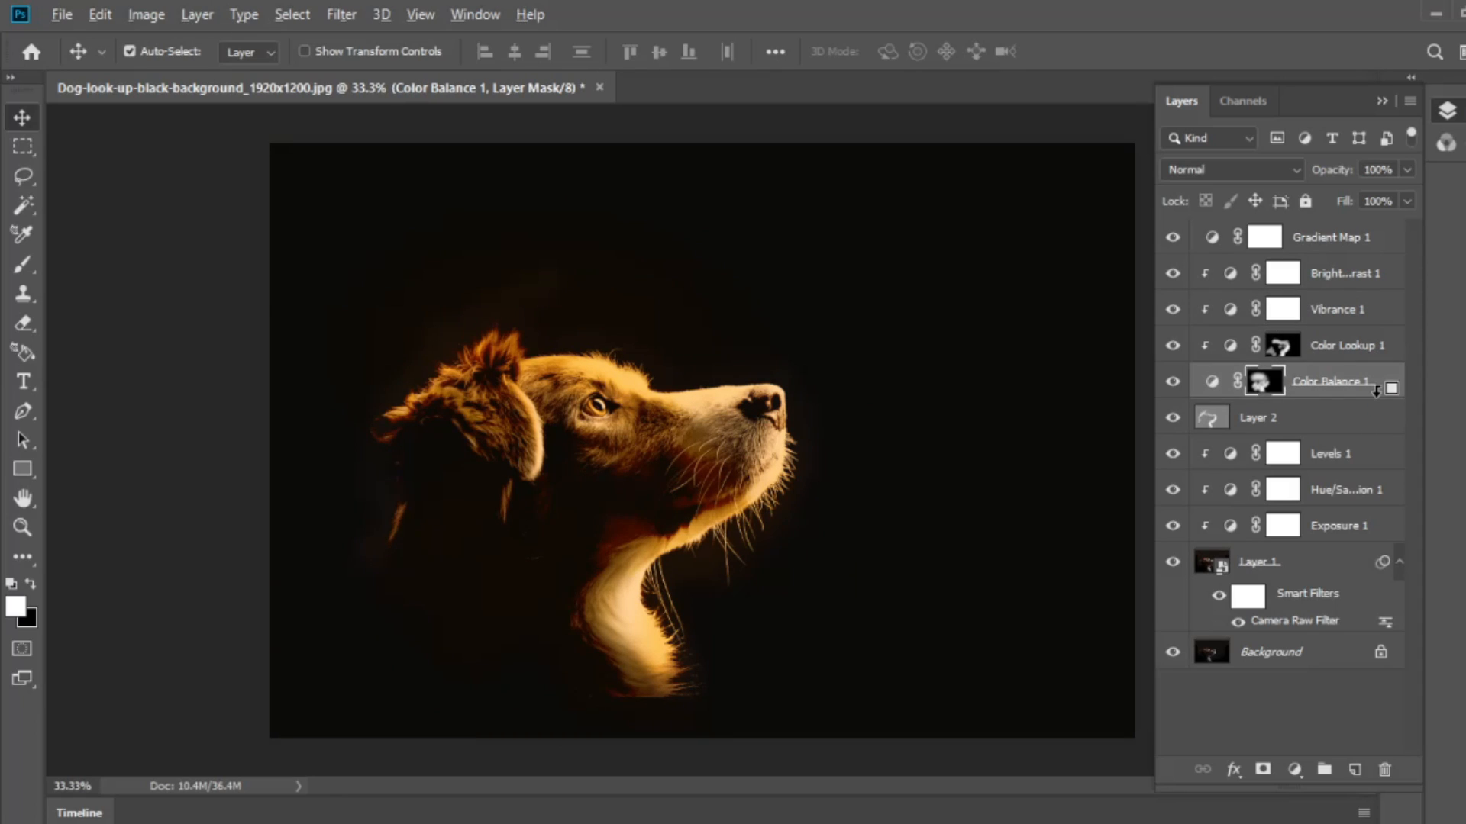
pyautogui.keyDown('alt'); pyautogui.click(1381, 399); pyautogui.keyUp('alt')
pyautogui.click(1335, 432)
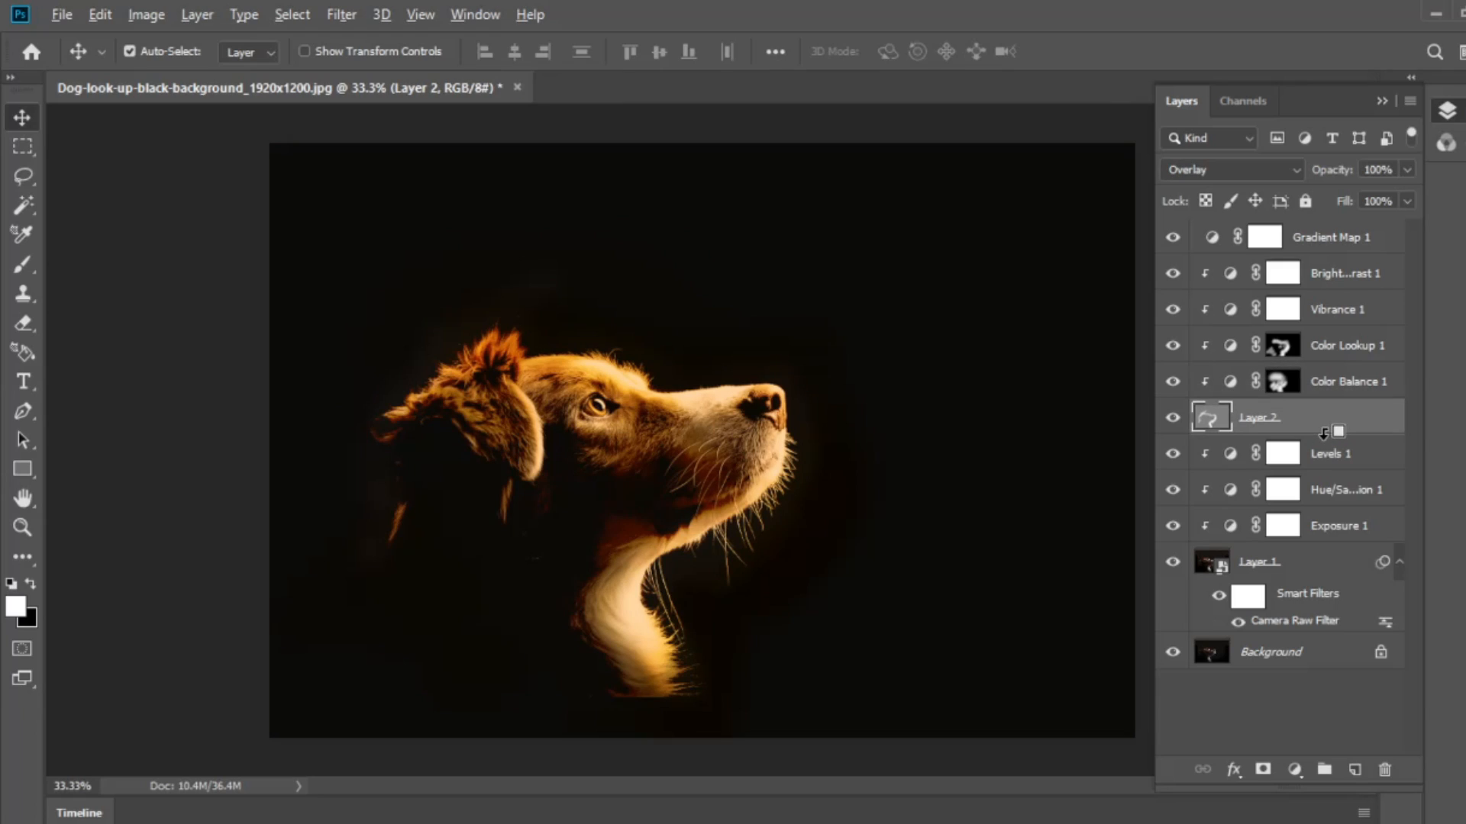
pyautogui.keyDown('alt'); pyautogui.click(1328, 435); pyautogui.keyUp('alt')
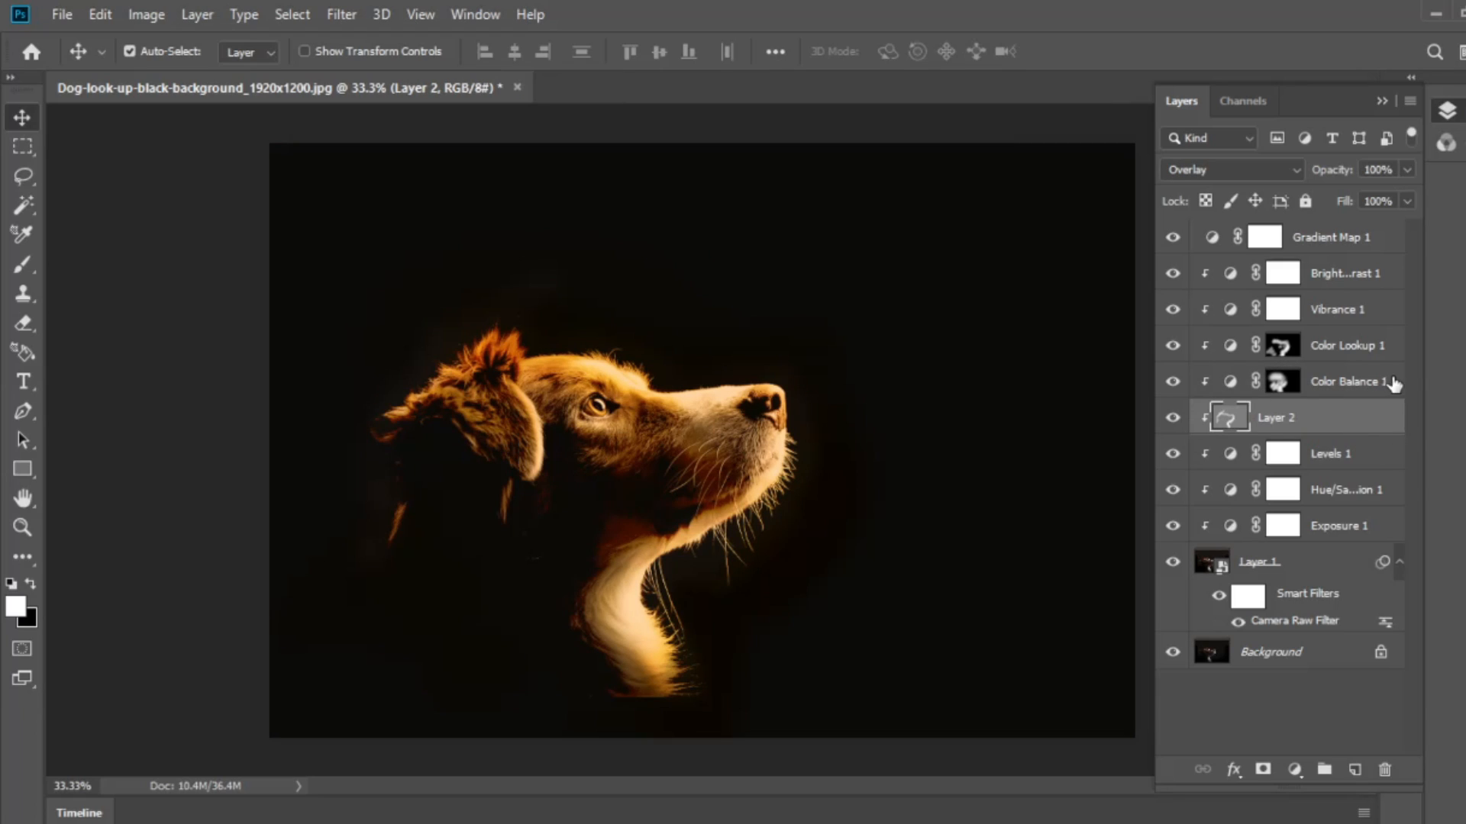
# Step: Group all layers from Brightness/Contrast down to Layer 1
pyautogui.click(1384, 276)
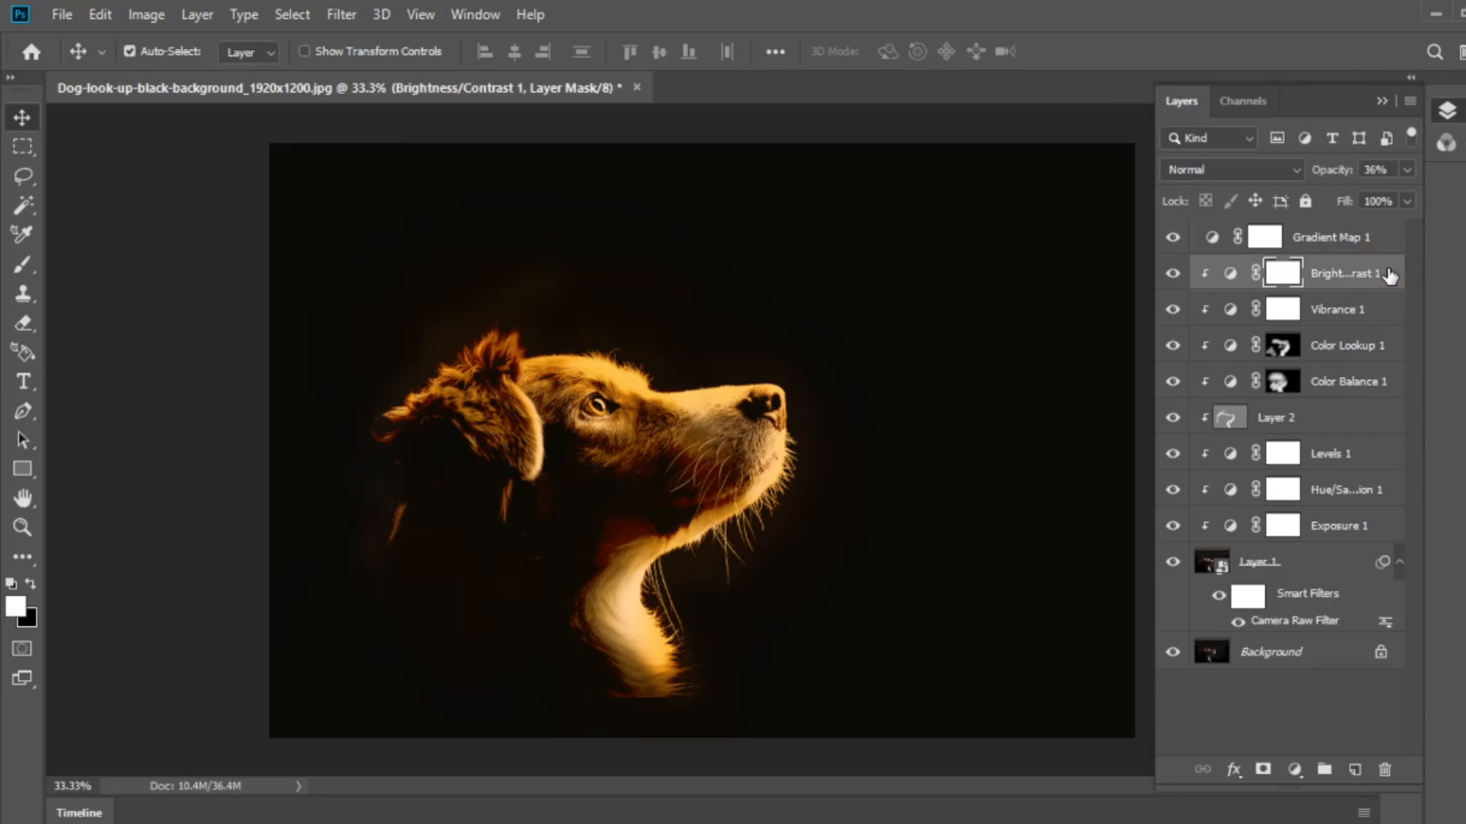
pyautogui.keyDown('shift'); pyautogui.click(1335, 574); pyautogui.keyUp('shift')
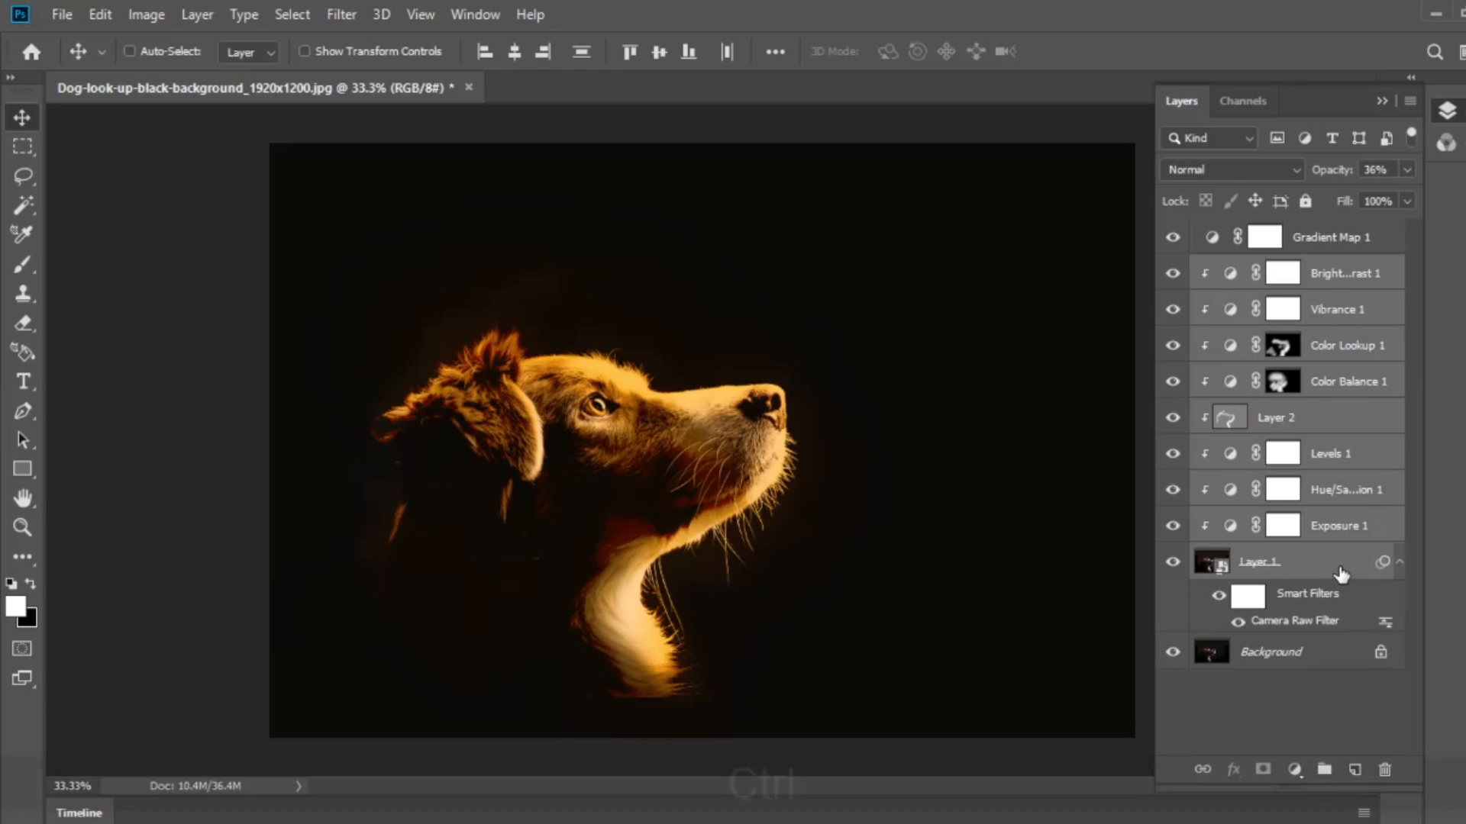
pyautogui.hotkey('ctrl', 'g')
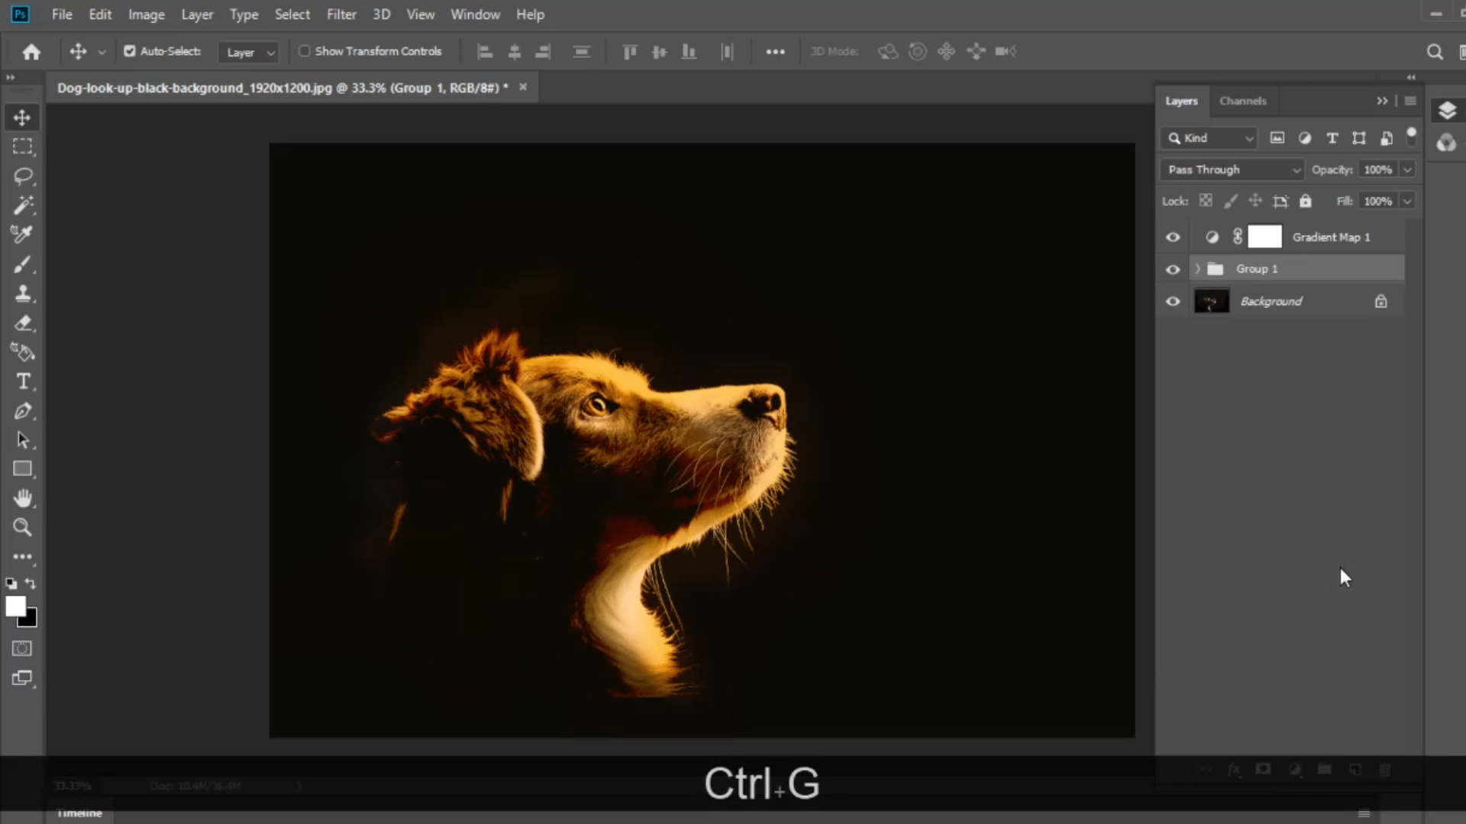
# Step: Open the butterfly image 1741393 and place it in the portrait above the Gradient Map layer, up in front of the dog
pyautogui.click(1384, 240)
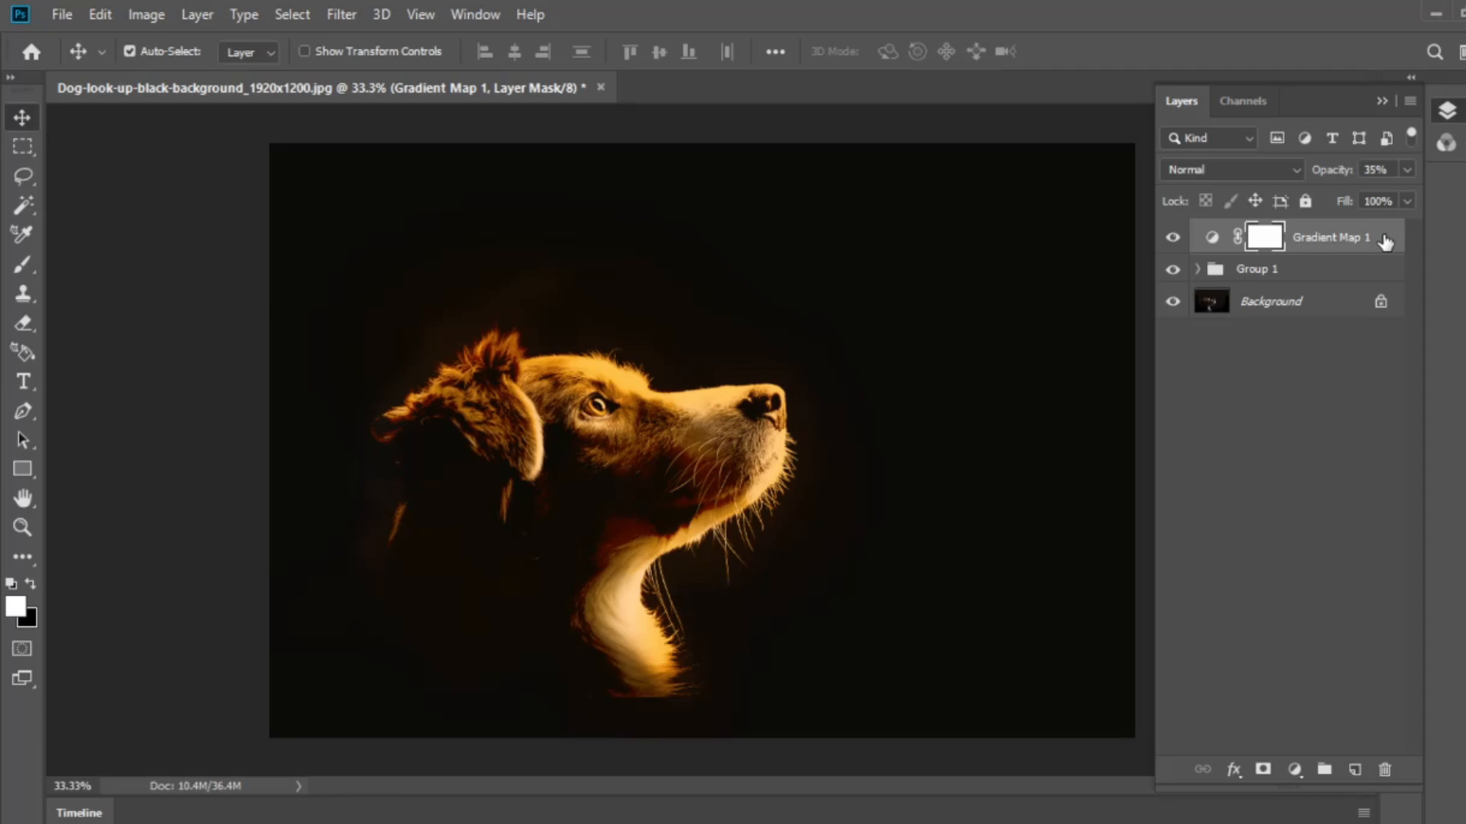
pyautogui.click(1340, 283)
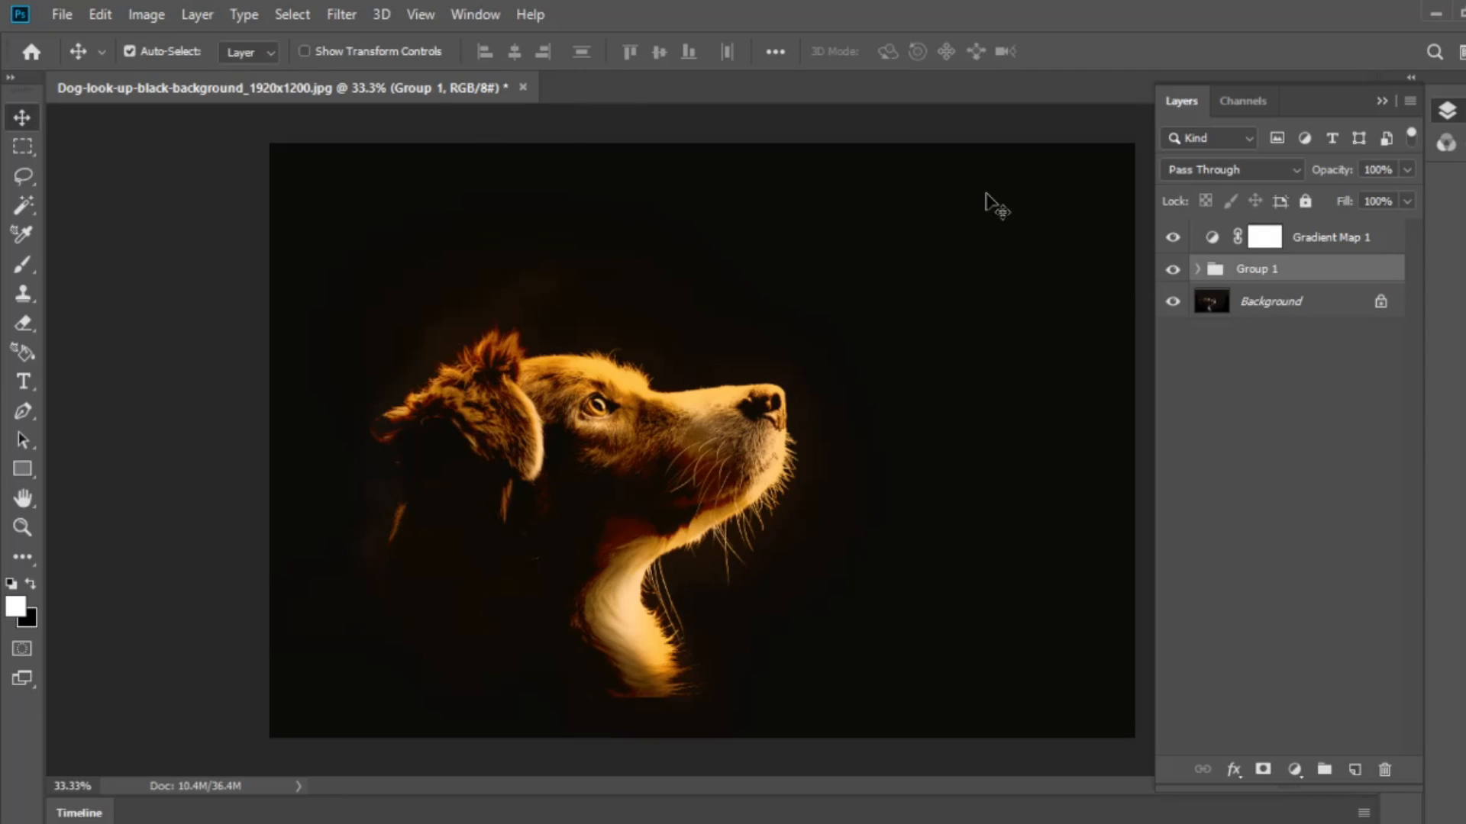
pyautogui.click(1397, 239)
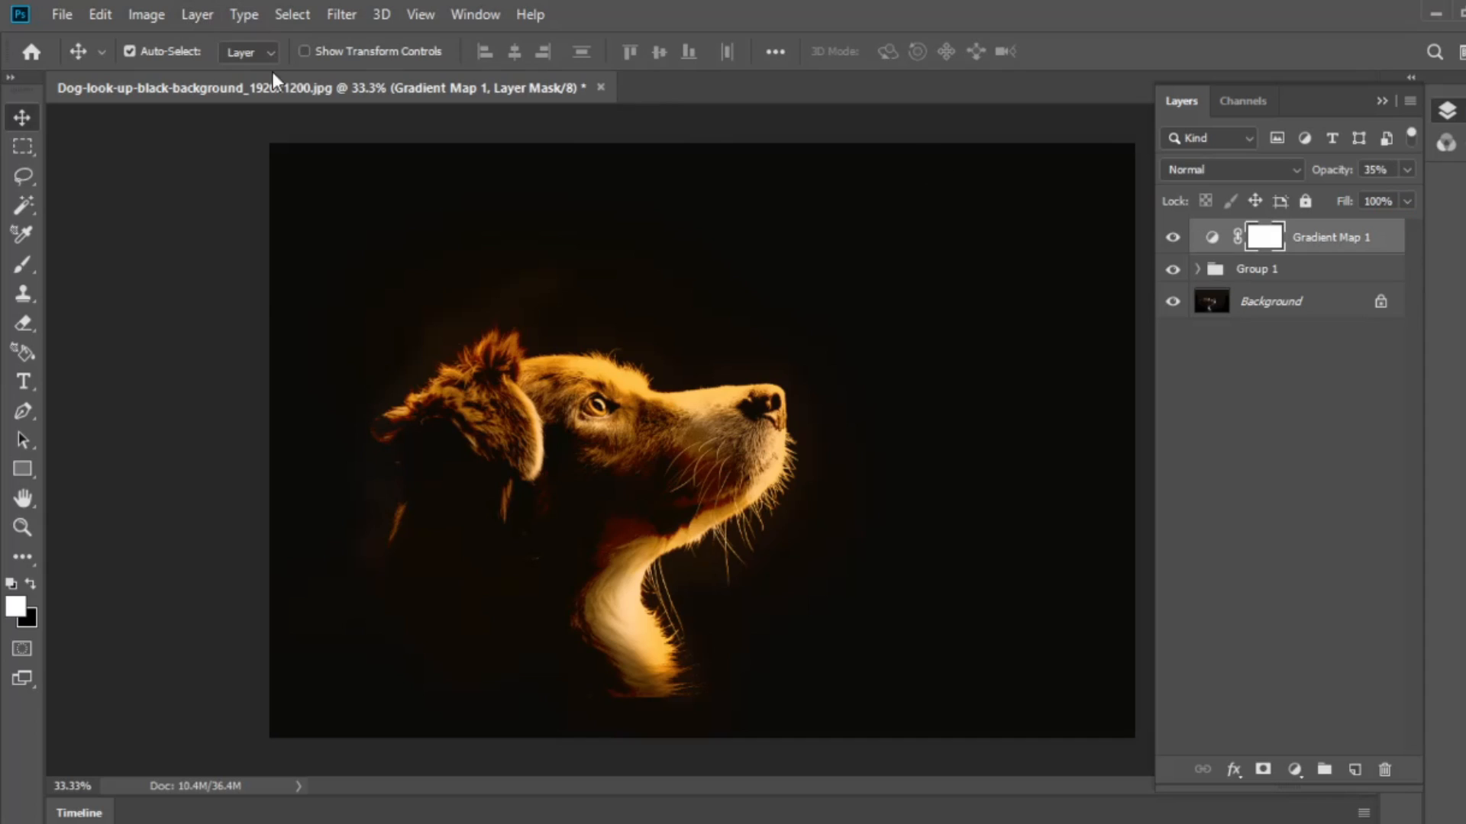
pyautogui.hotkey('ctrl', 'o')
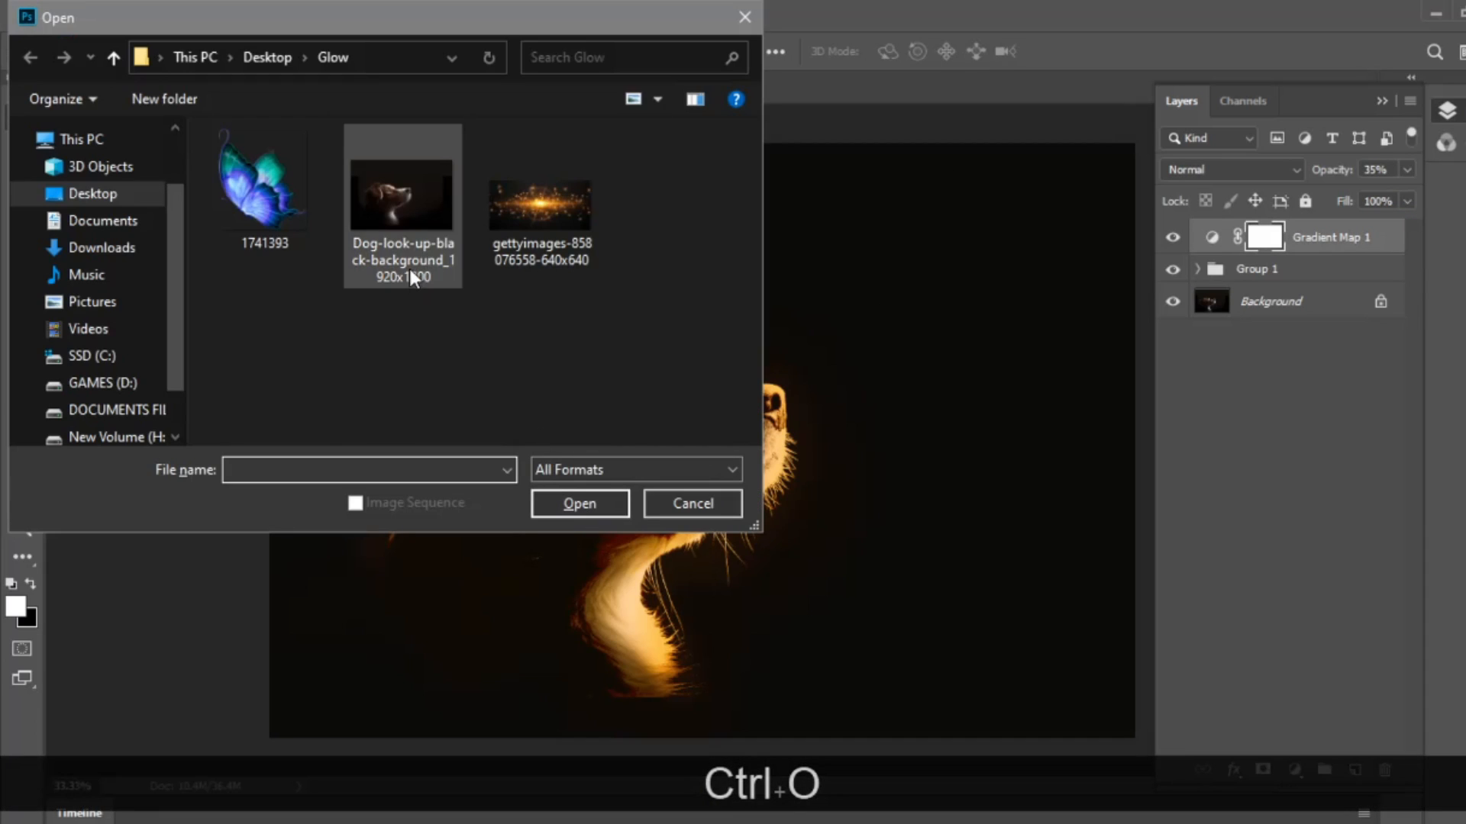
pyautogui.click(267, 216)
pyautogui.click(554, 504)
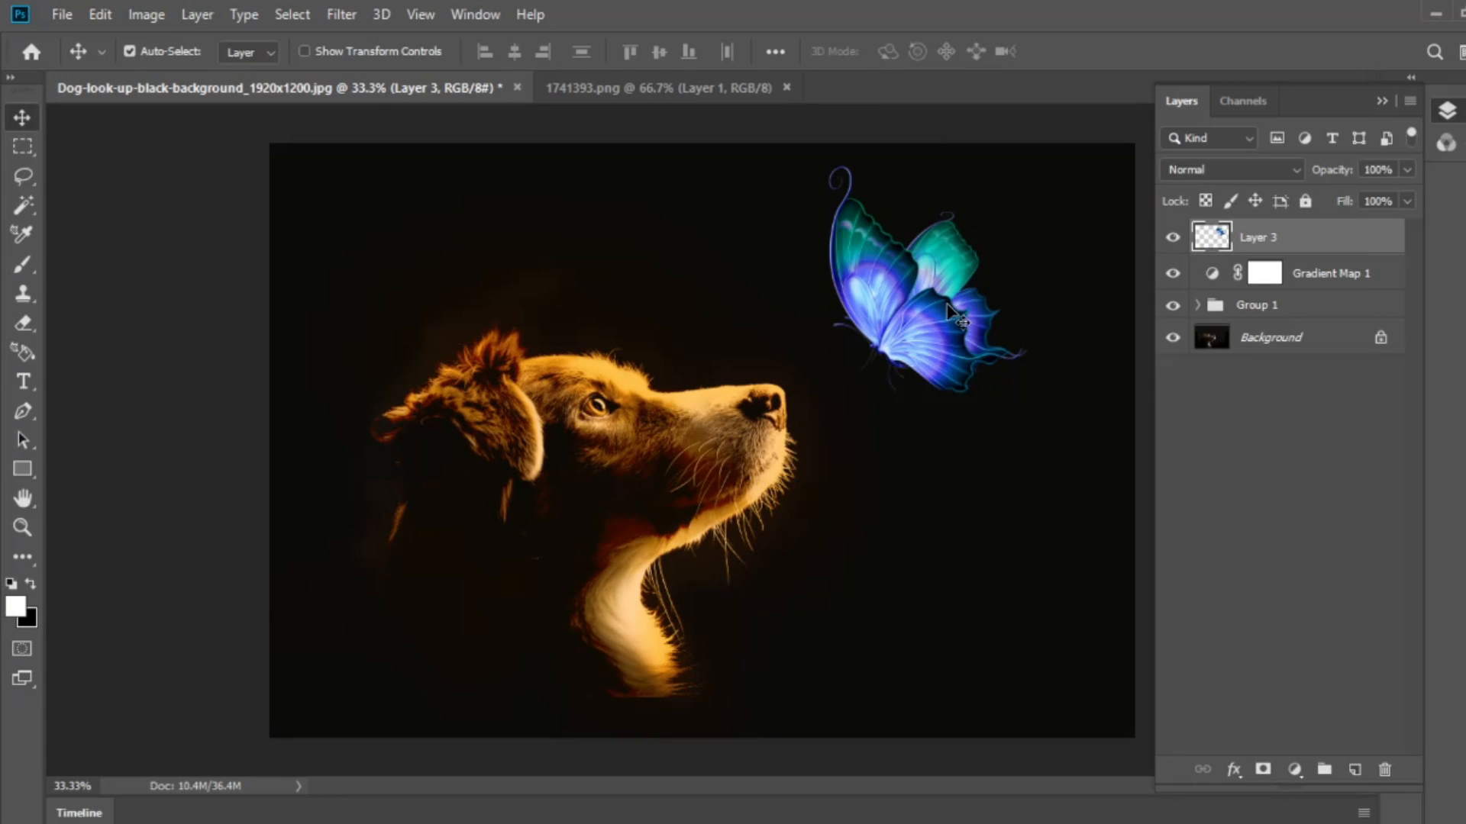
pyautogui.moveTo(930, 300)
pyautogui.mouseDown()
pyautogui.moveTo(914, 301)
pyautogui.moveTo(943, 301)
pyautogui.mouseUp()
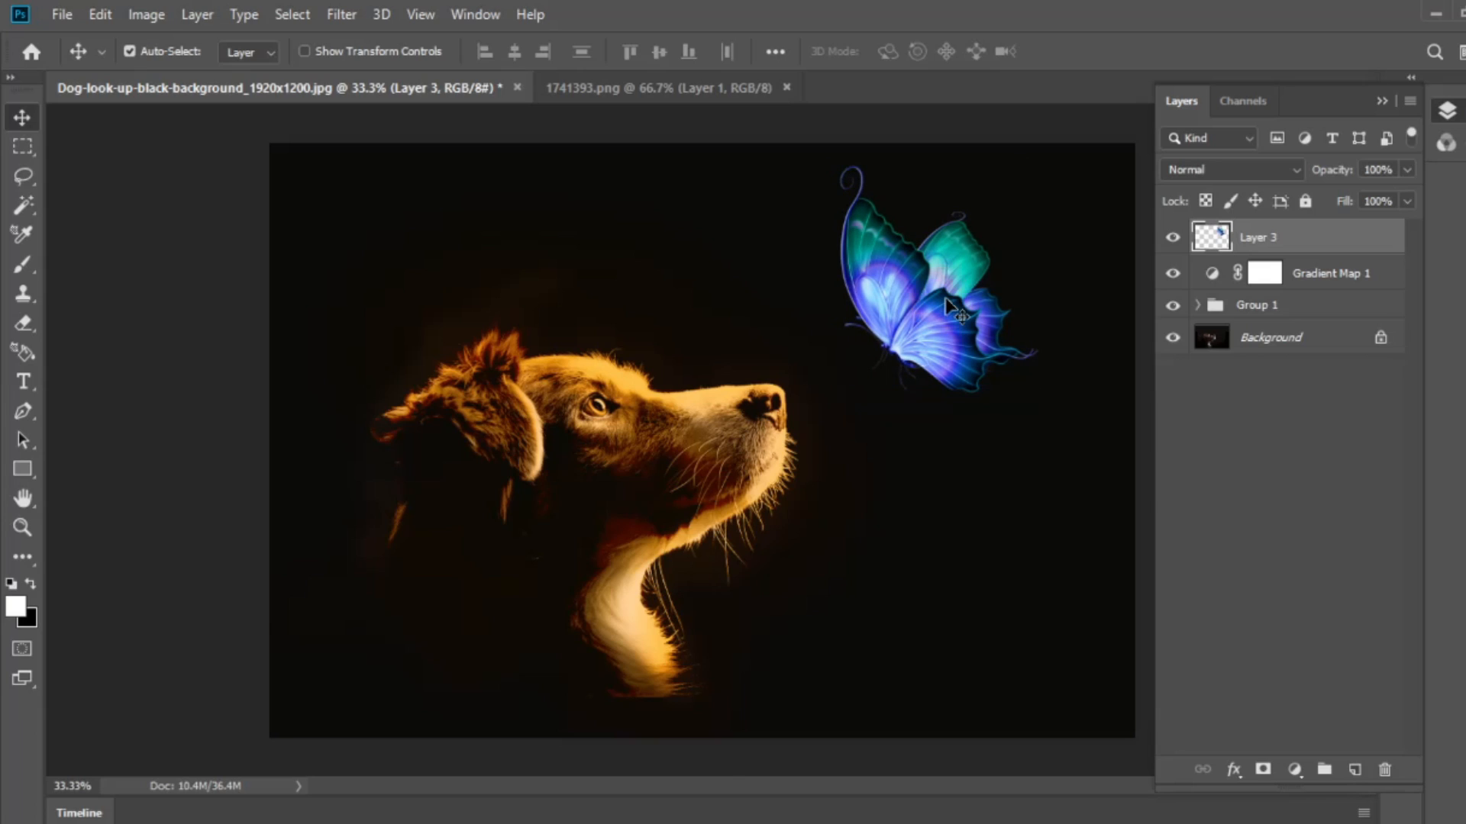
# Step: Scale the butterfly down and reposition it just above and in front of the dog's nose
pyautogui.hotkey('ctrl', 't')
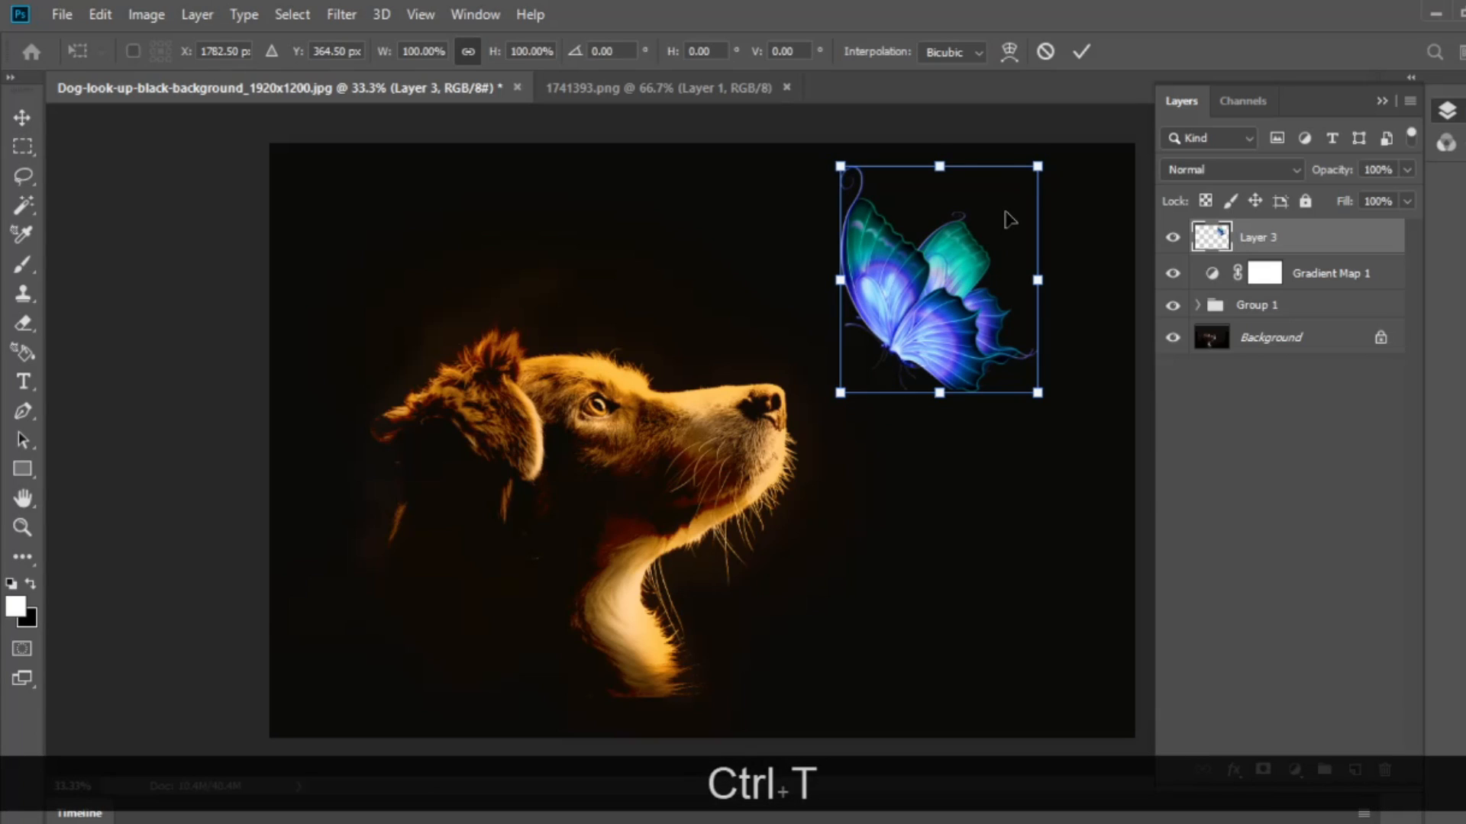
pyautogui.moveTo(1037, 163); pyautogui.dragTo(1011, 201)
pyautogui.moveTo(970, 270); pyautogui.dragTo(922, 254)
pyautogui.moveTo(991, 180); pyautogui.dragTo(992, 175)
pyautogui.moveTo(939, 219); pyautogui.dragTo(942, 205)
pyautogui.press('Return')
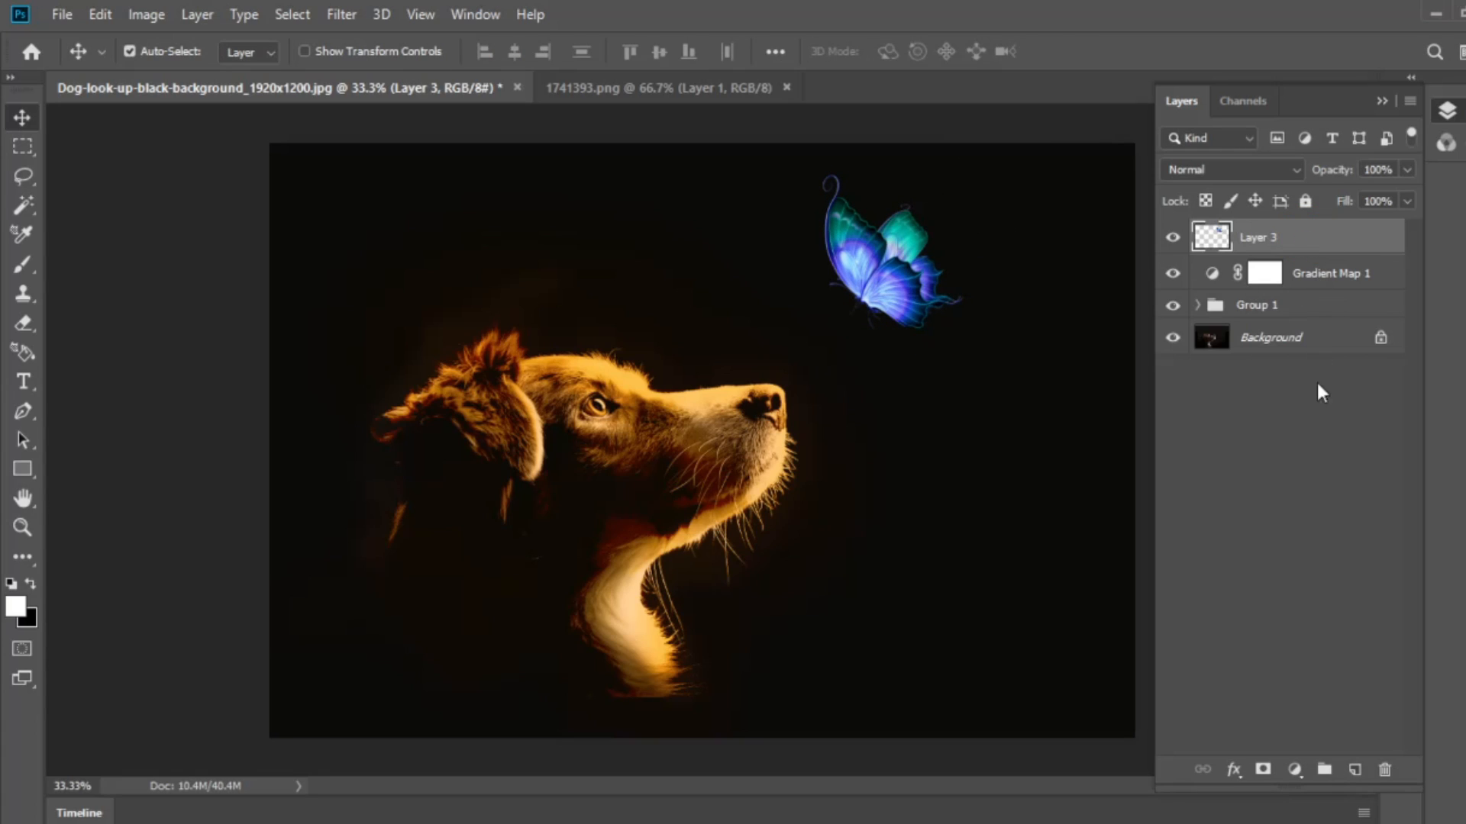
# Step: Add an Exposure layer clipped to the butterfly layer, set Exposure to +1.29, and adjust its offset and gamma correction
pyautogui.click(1294, 771)
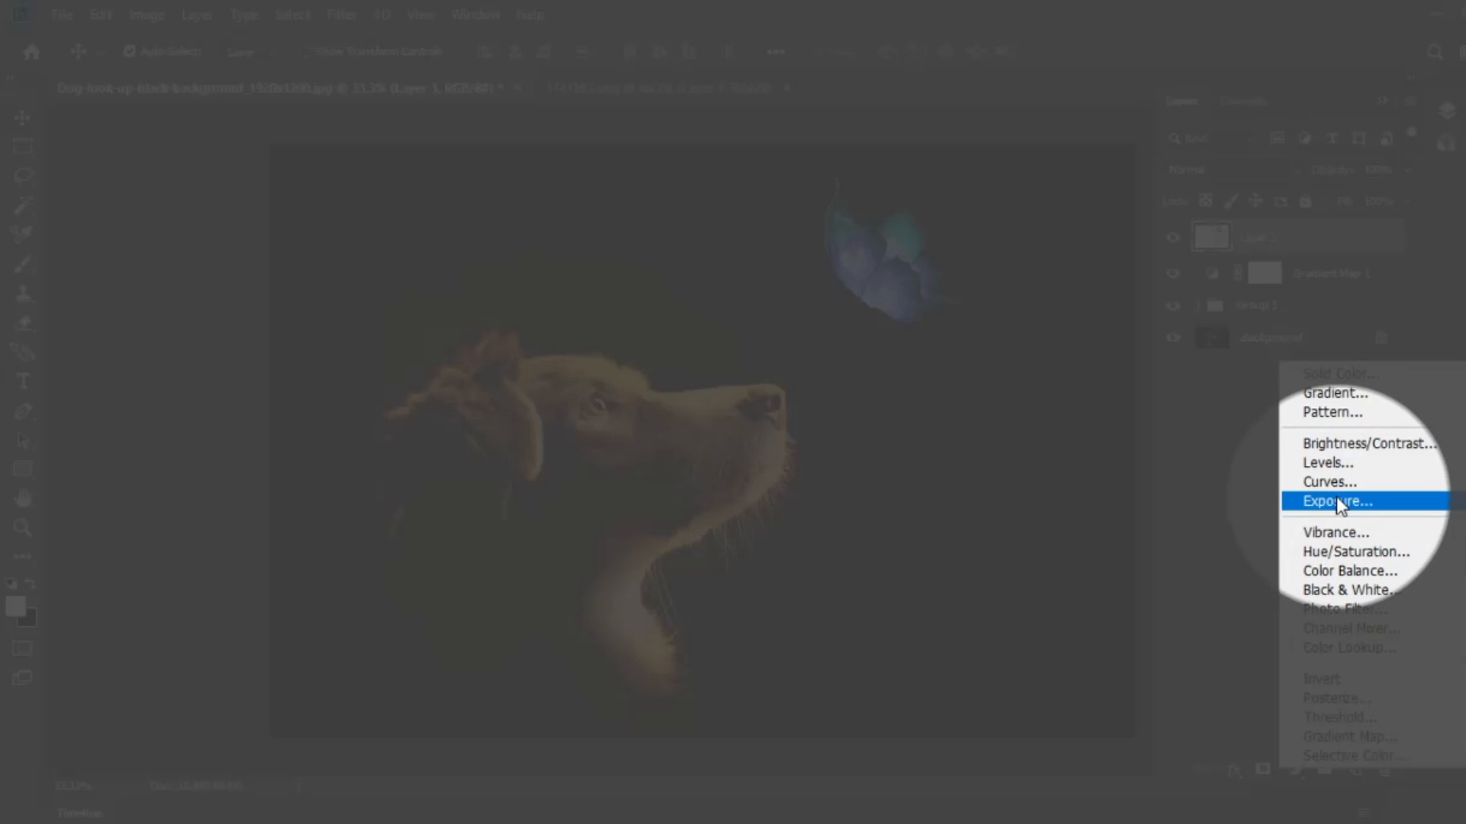
pyautogui.click(1334, 498)
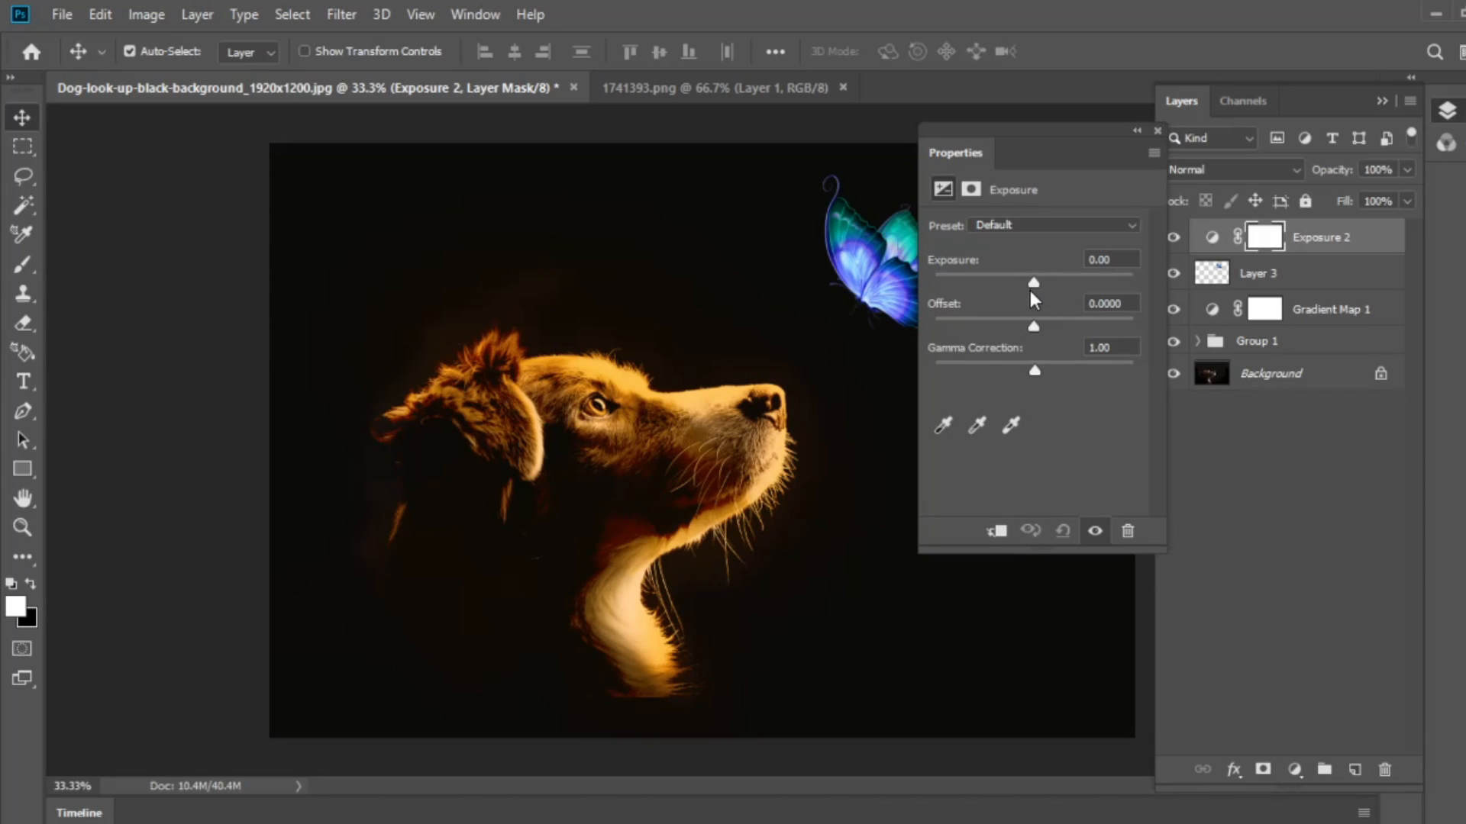
pyautogui.moveTo(1033, 283); pyautogui.dragTo(1053, 284)
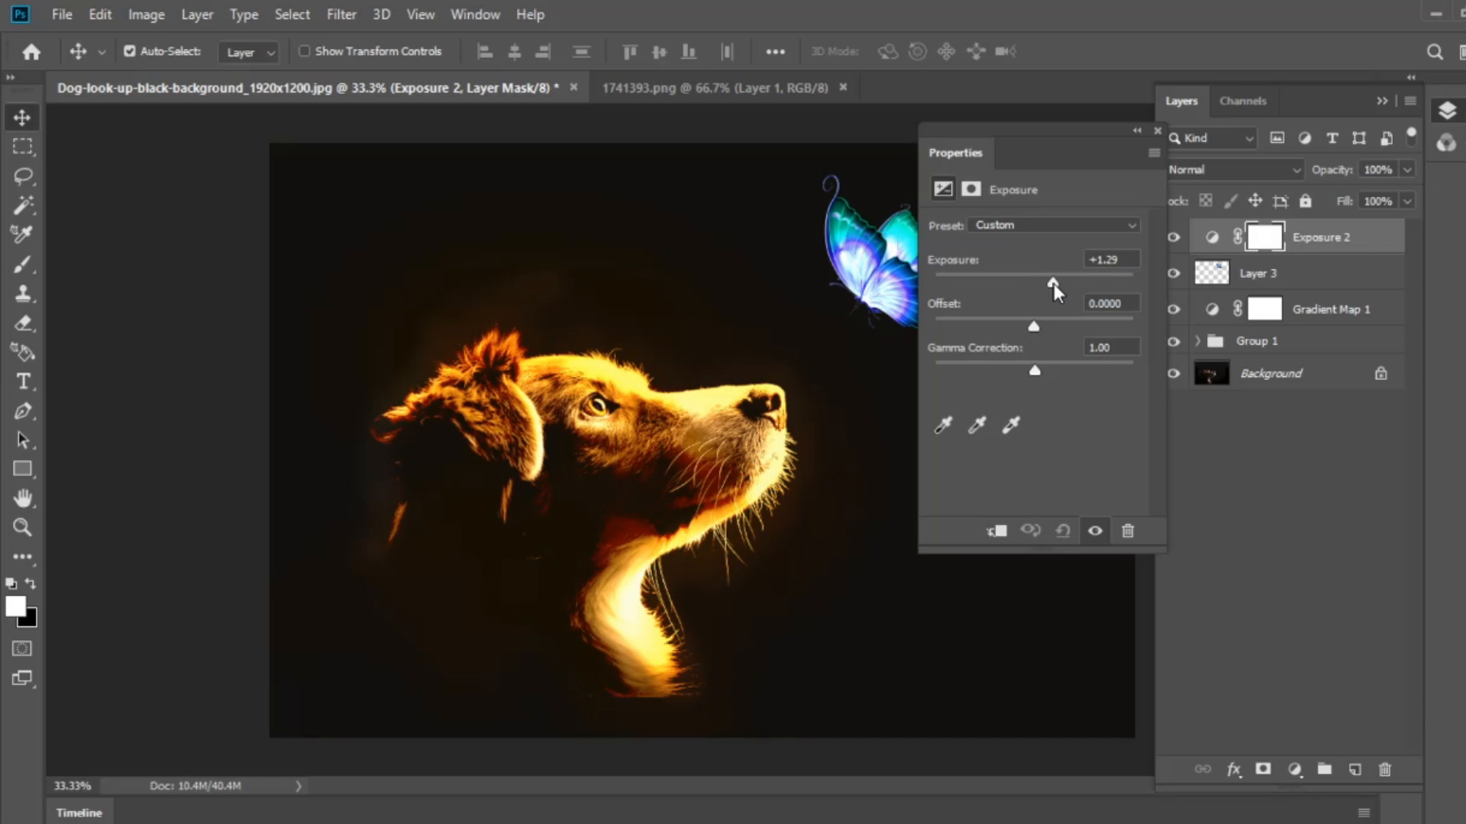
pyautogui.click(995, 530)
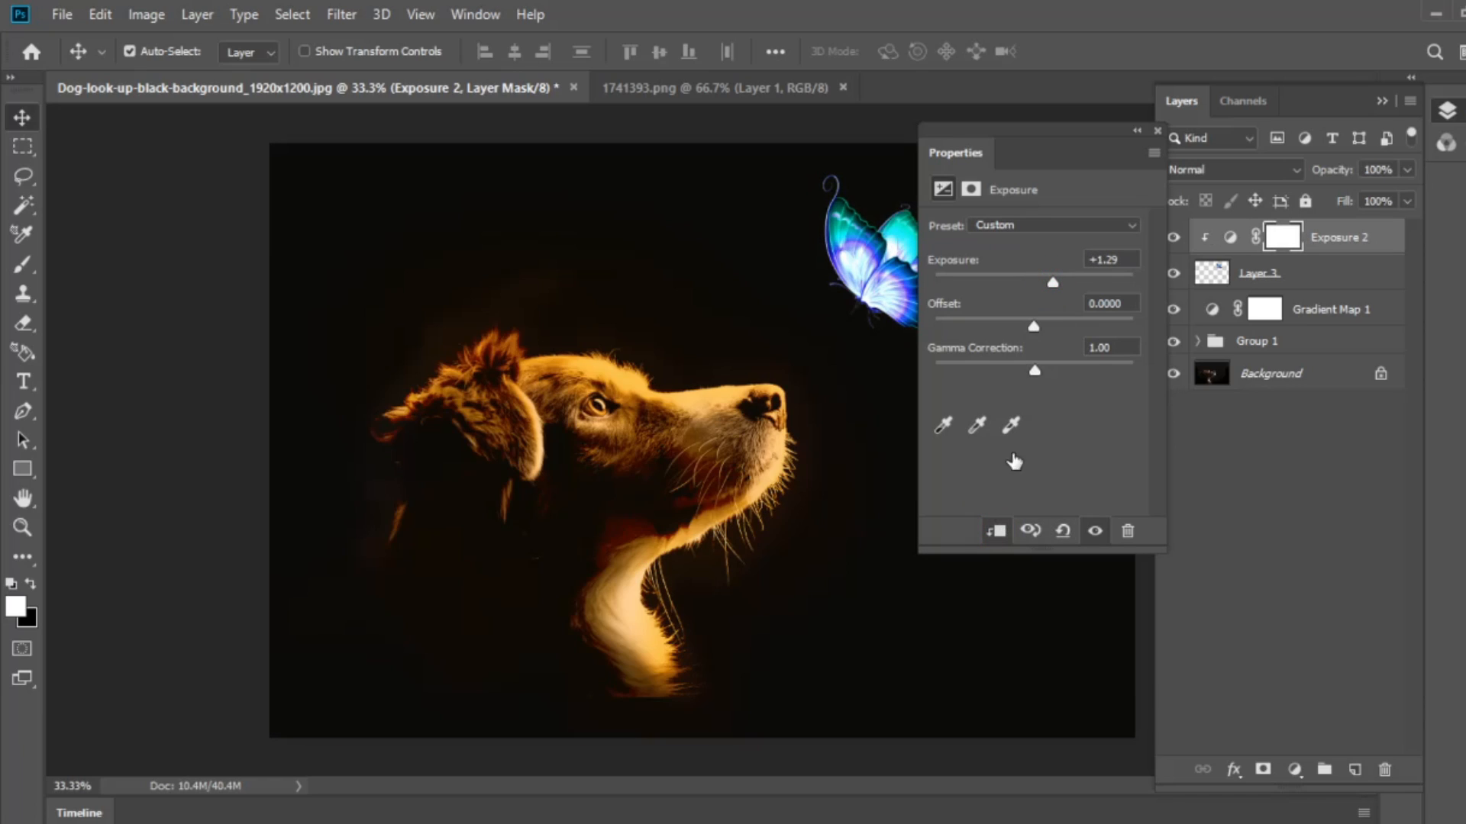
pyautogui.moveTo(1033, 327); pyautogui.dragTo(1051, 375)
pyautogui.click(1157, 132)
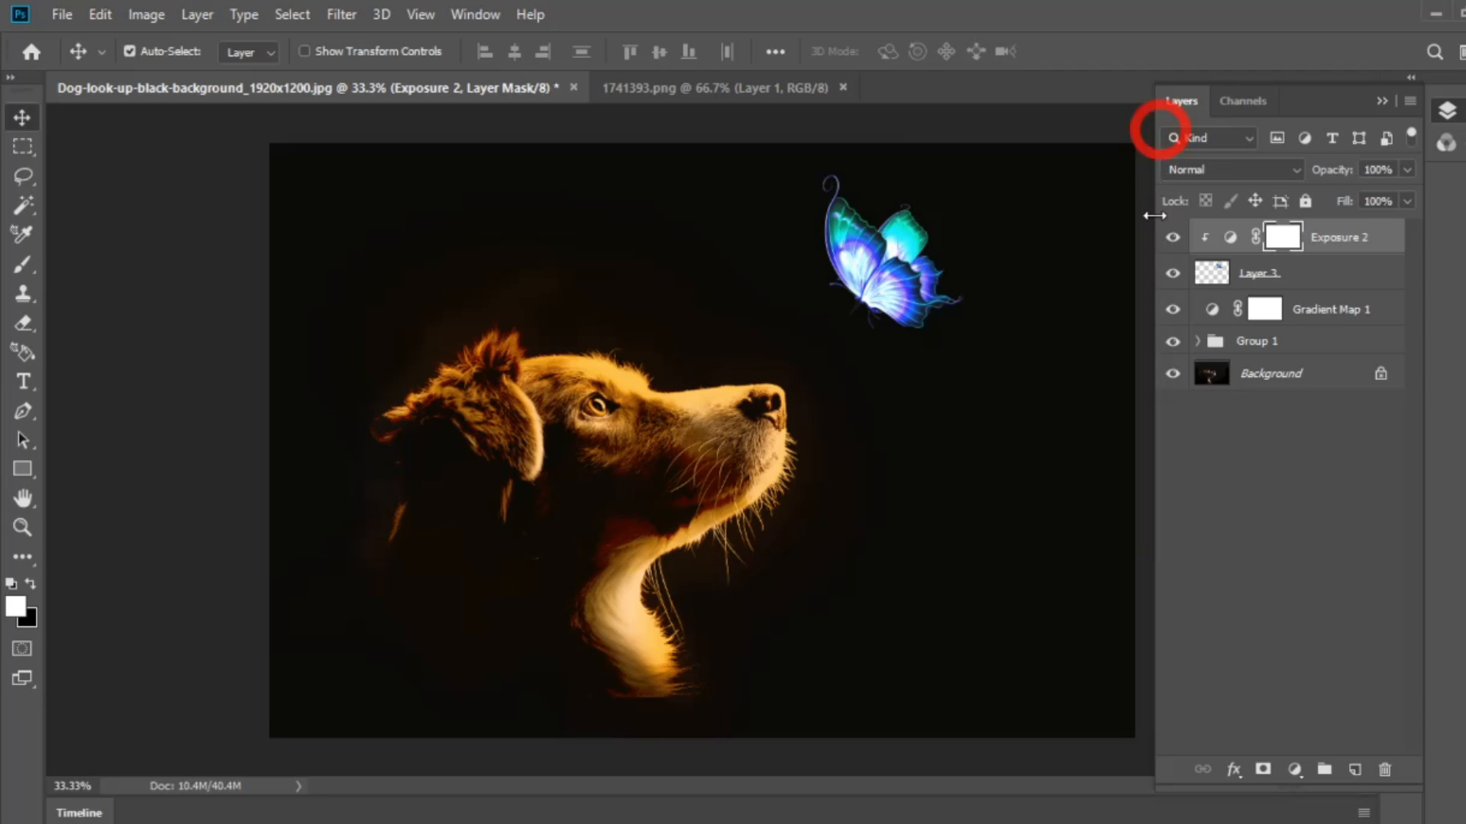
# Step: Add a Gradient Map above Exposure 2 with the orange-yellow-orange preset and clip it to the butterfly layer
pyautogui.click(1366, 239)
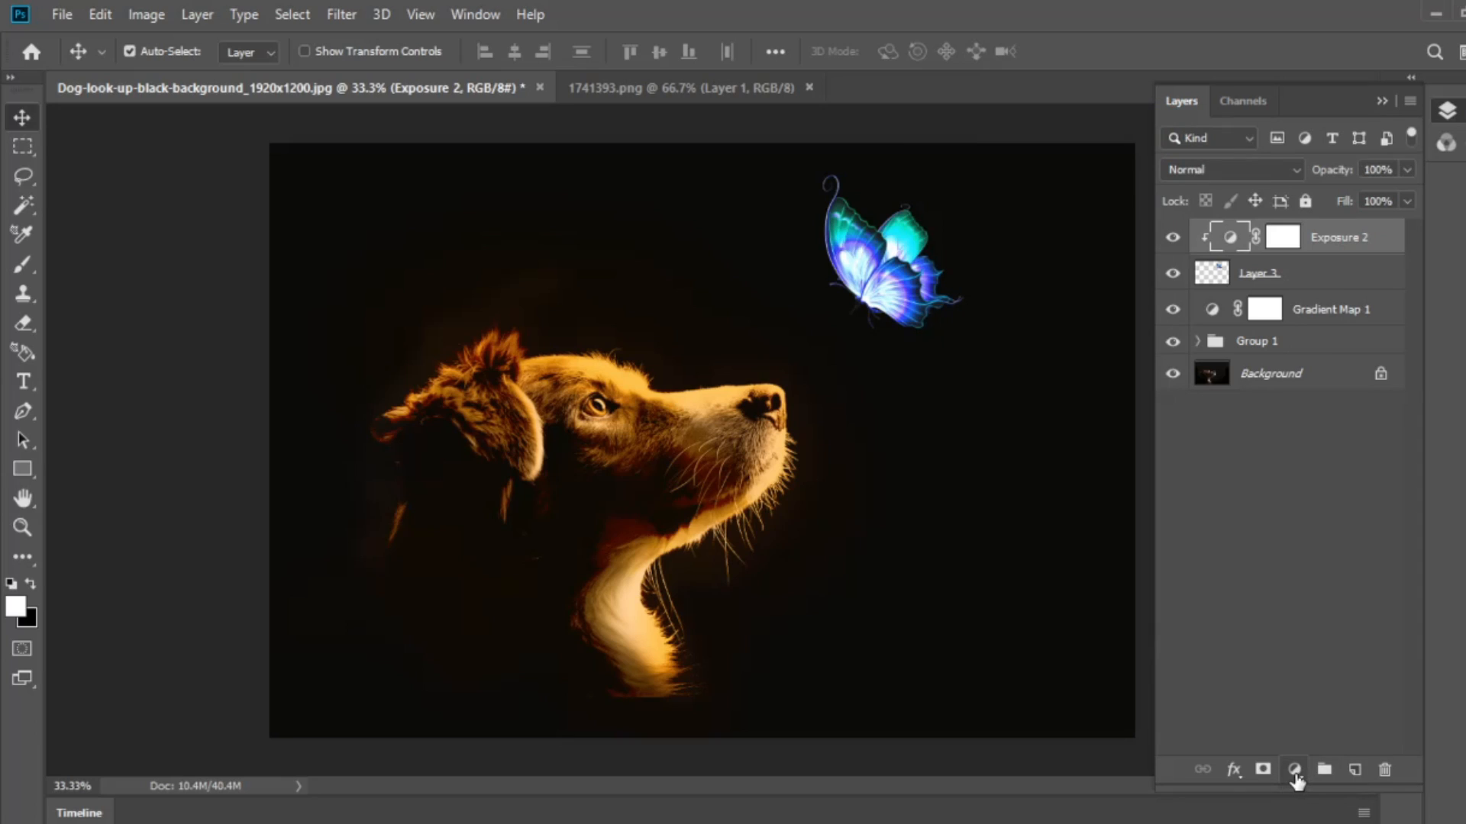
pyautogui.click(1295, 770)
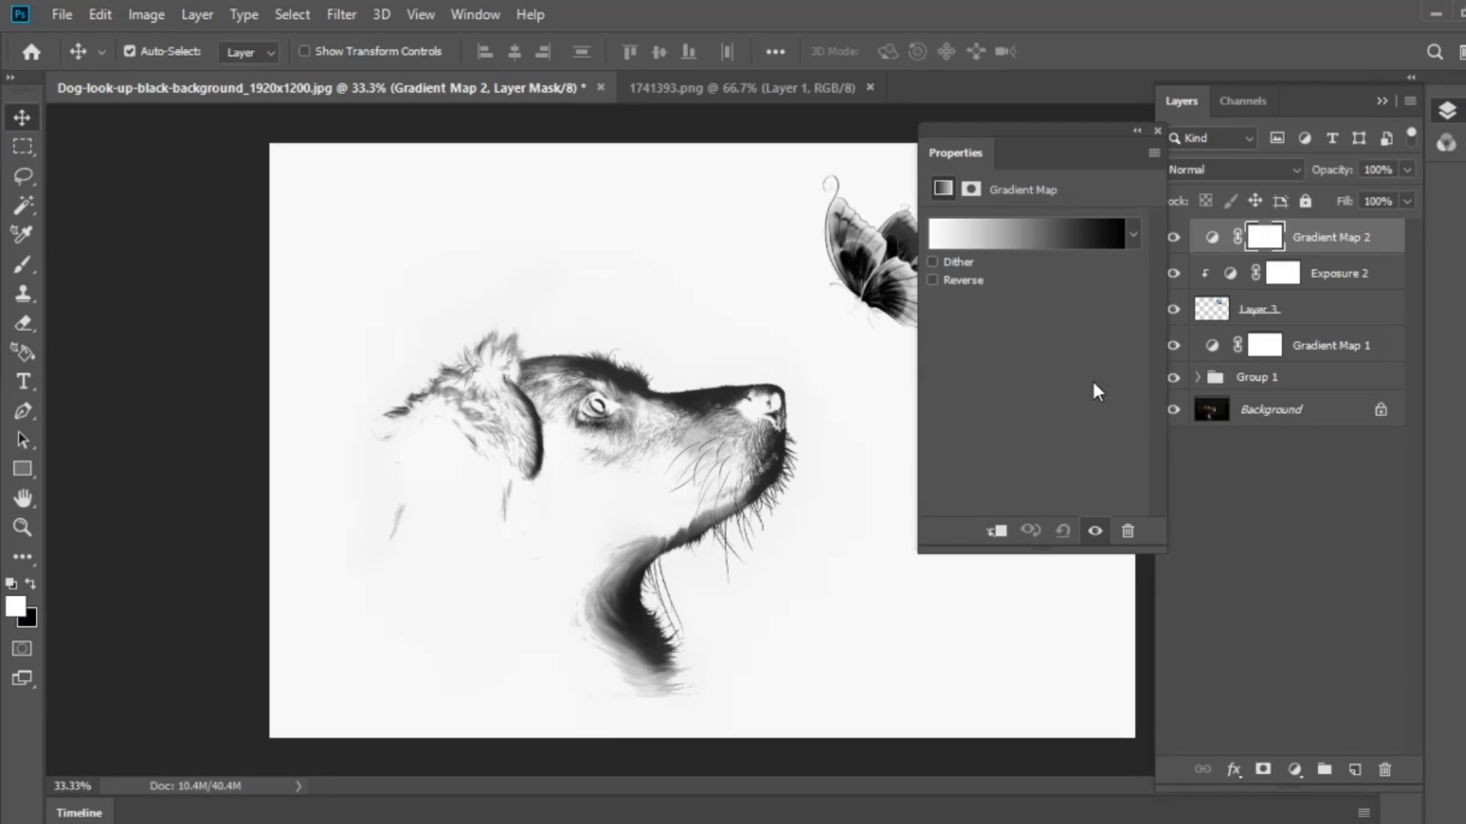
pyautogui.click(1061, 240)
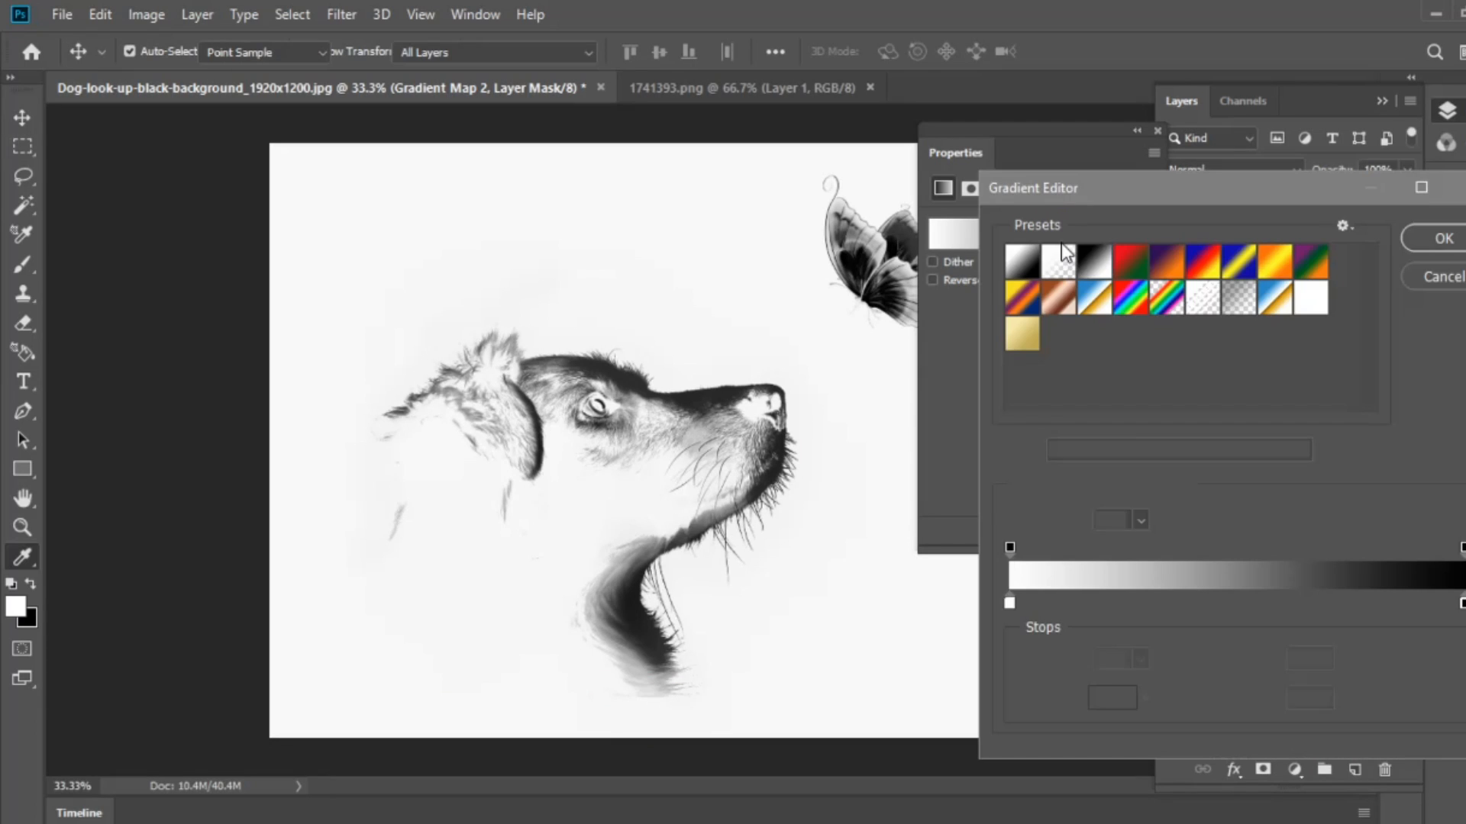
pyautogui.click(1274, 261)
pyautogui.click(1426, 242)
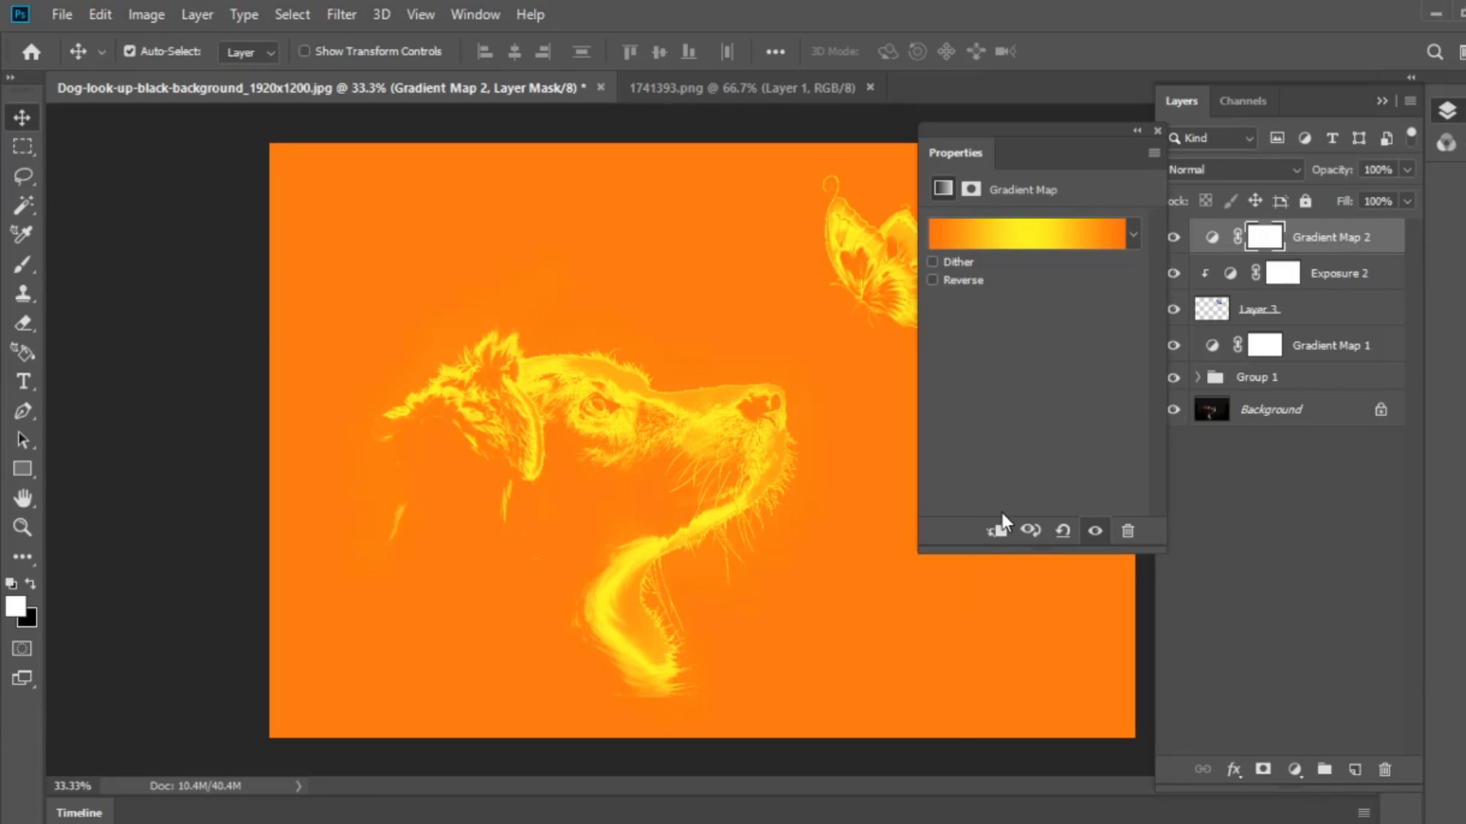
pyautogui.click(996, 533)
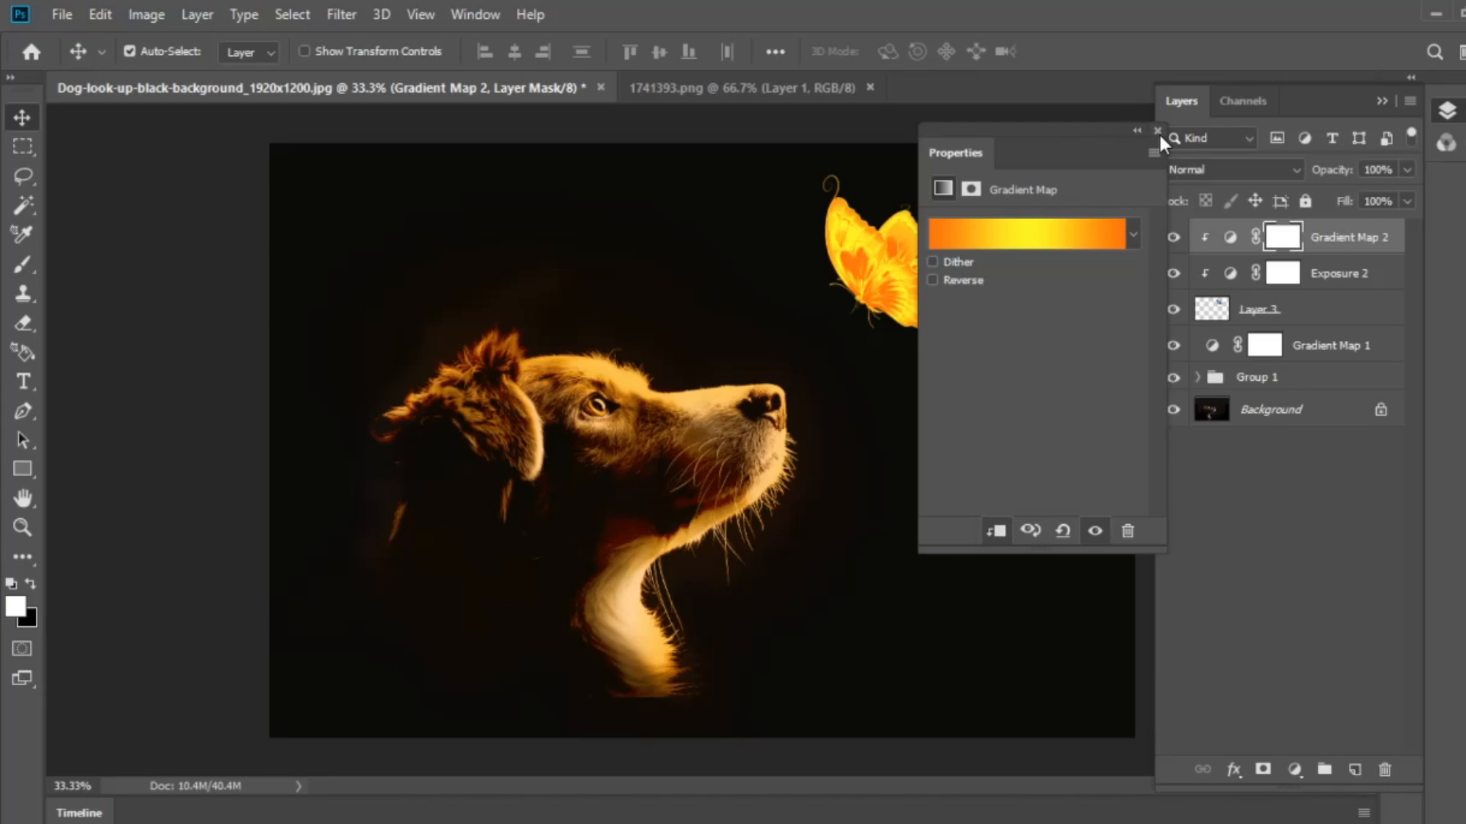
pyautogui.click(1157, 131)
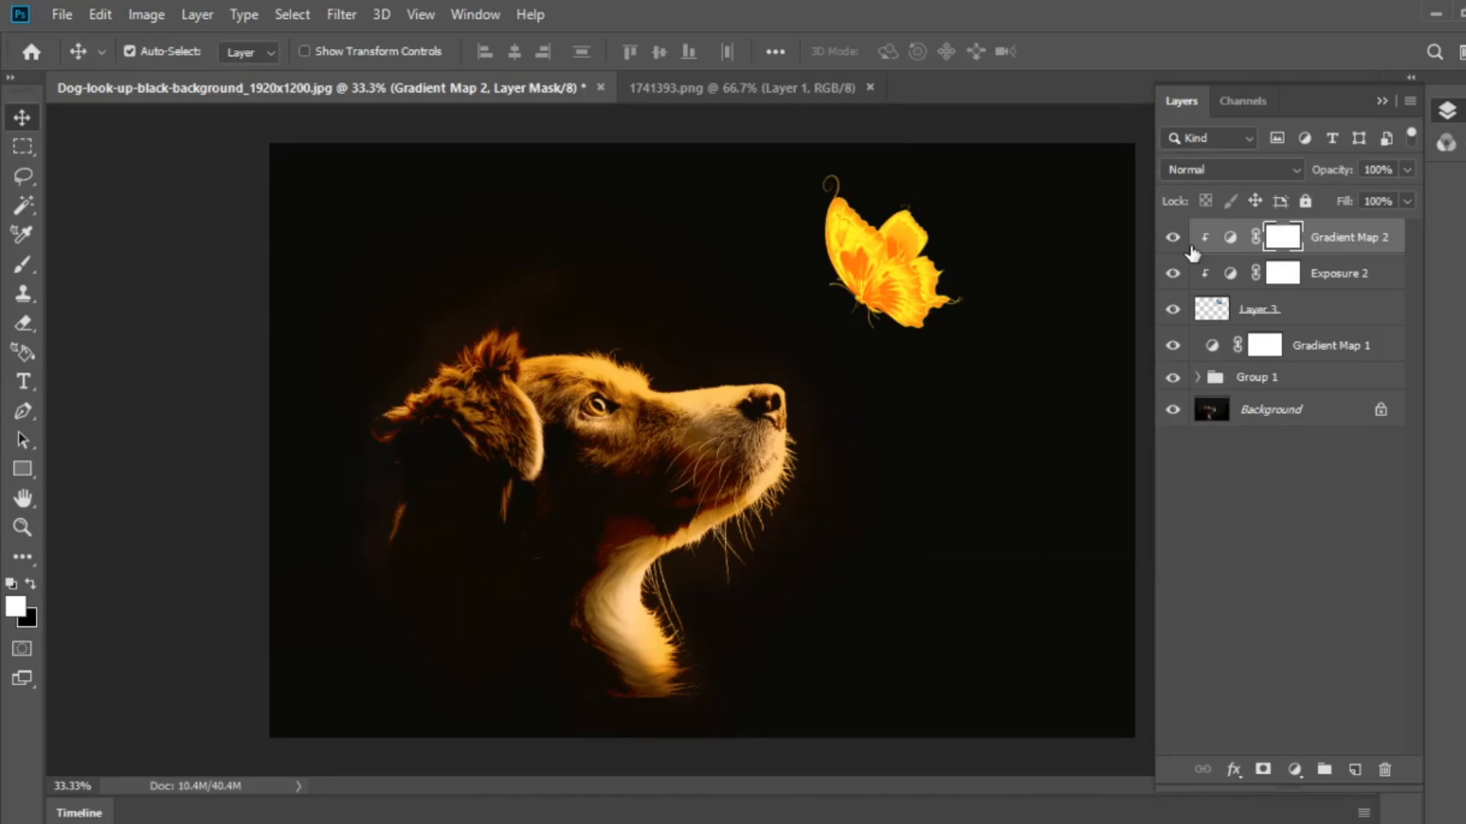
pyautogui.click(1256, 377)
pyautogui.hotkey('ctrl', 'o')
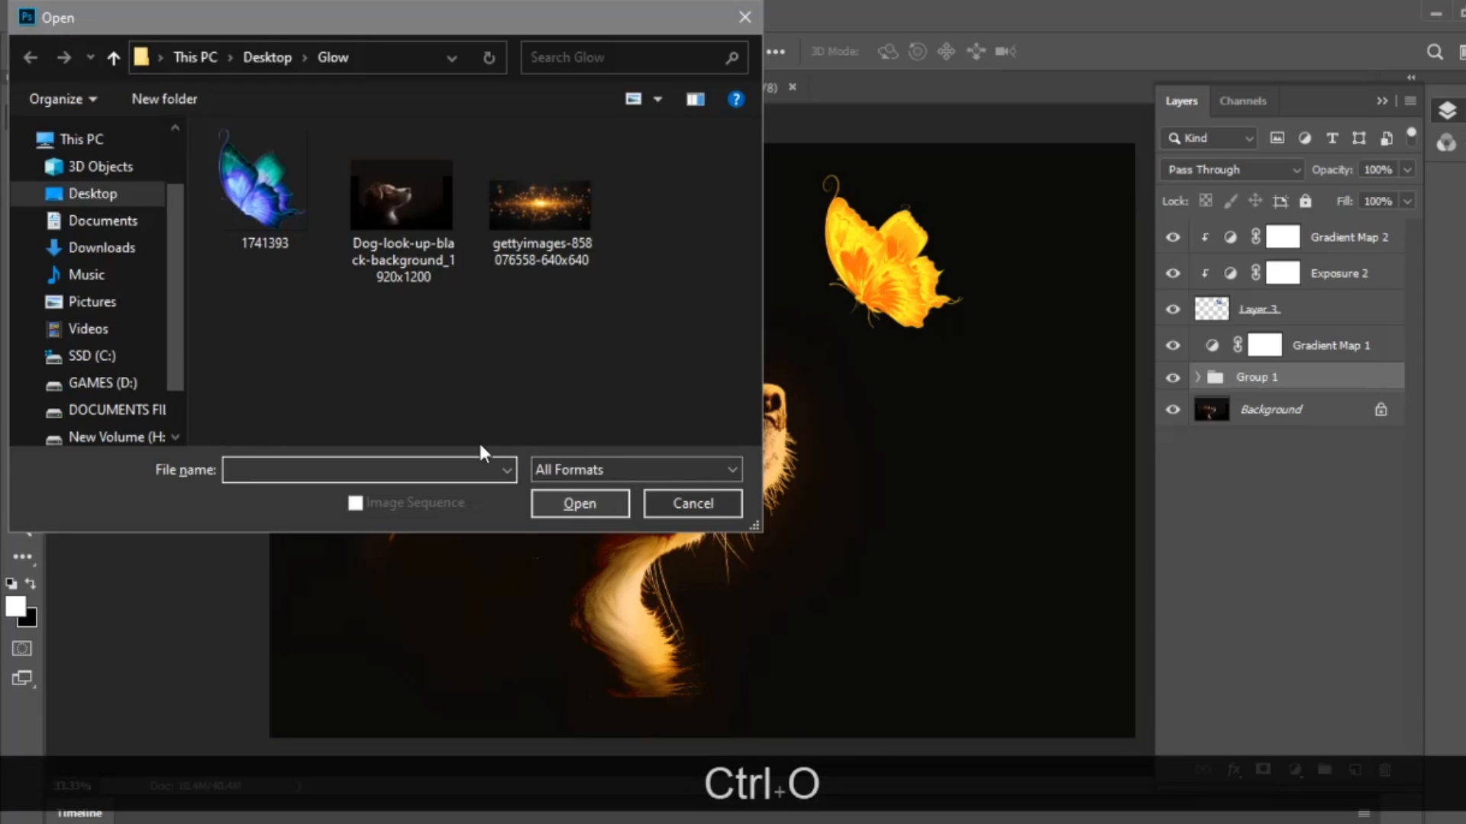
pyautogui.click(549, 238)
pyautogui.click(584, 507)
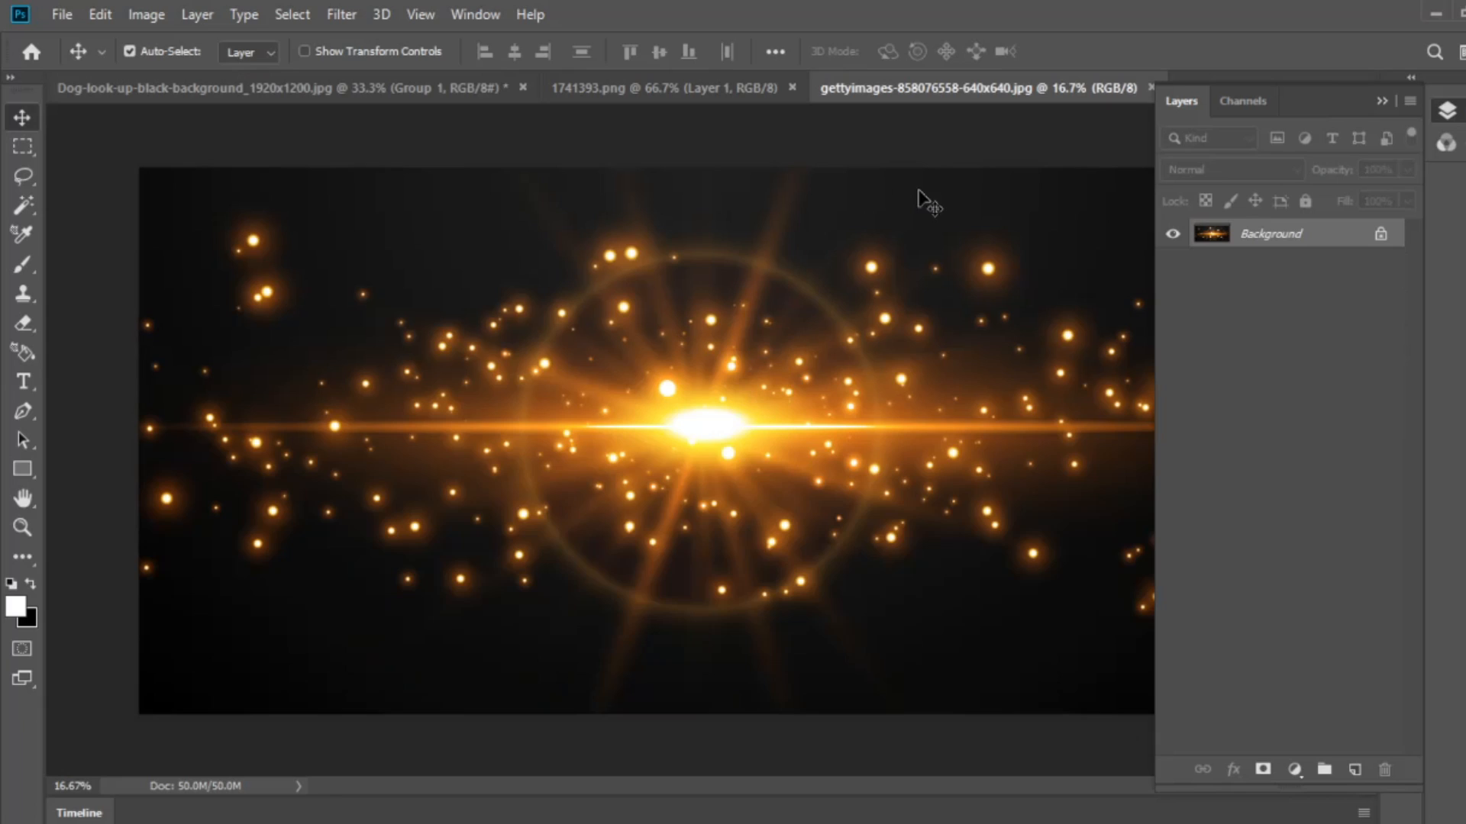
pyautogui.moveTo(315, 88); pyautogui.dragTo(613, 304)
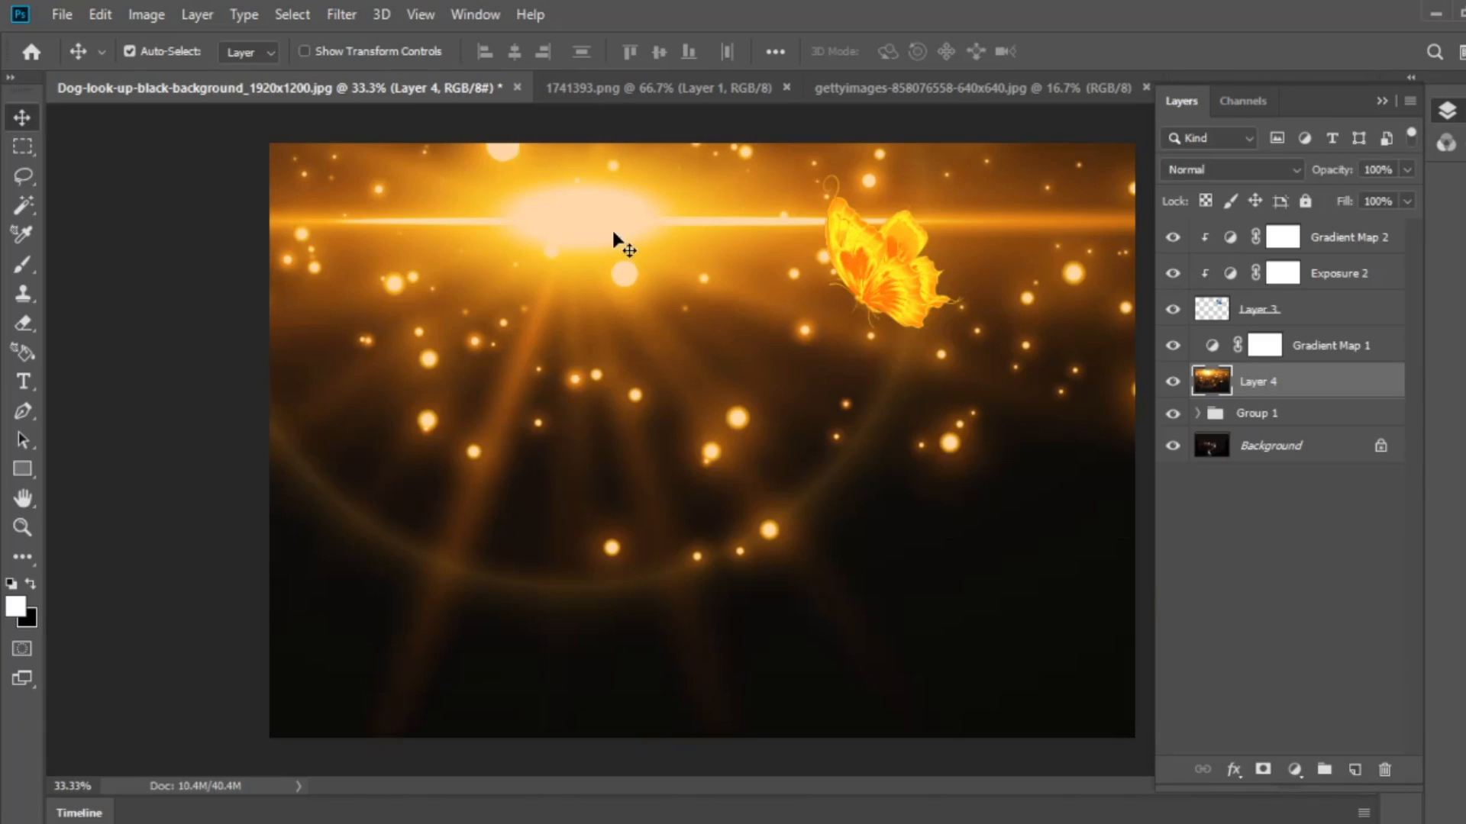
pyautogui.moveTo(613, 233); pyautogui.dragTo(932, 304)
# Step: Set the flare layer's blend mode to Screen and shift the flare slightly up and to the right behind the butterfly
pyautogui.click(1245, 166)
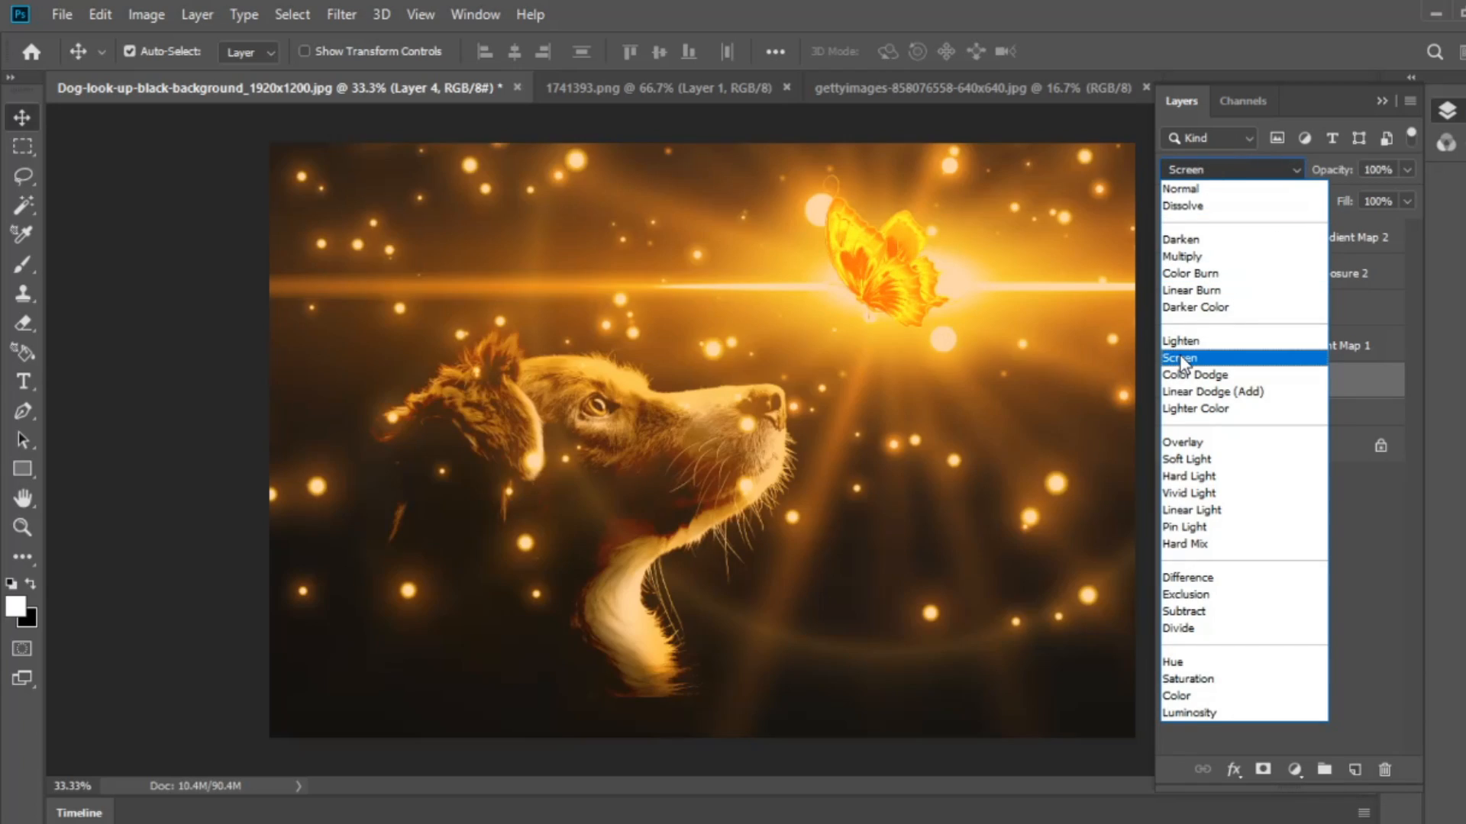
pyautogui.click(1182, 358)
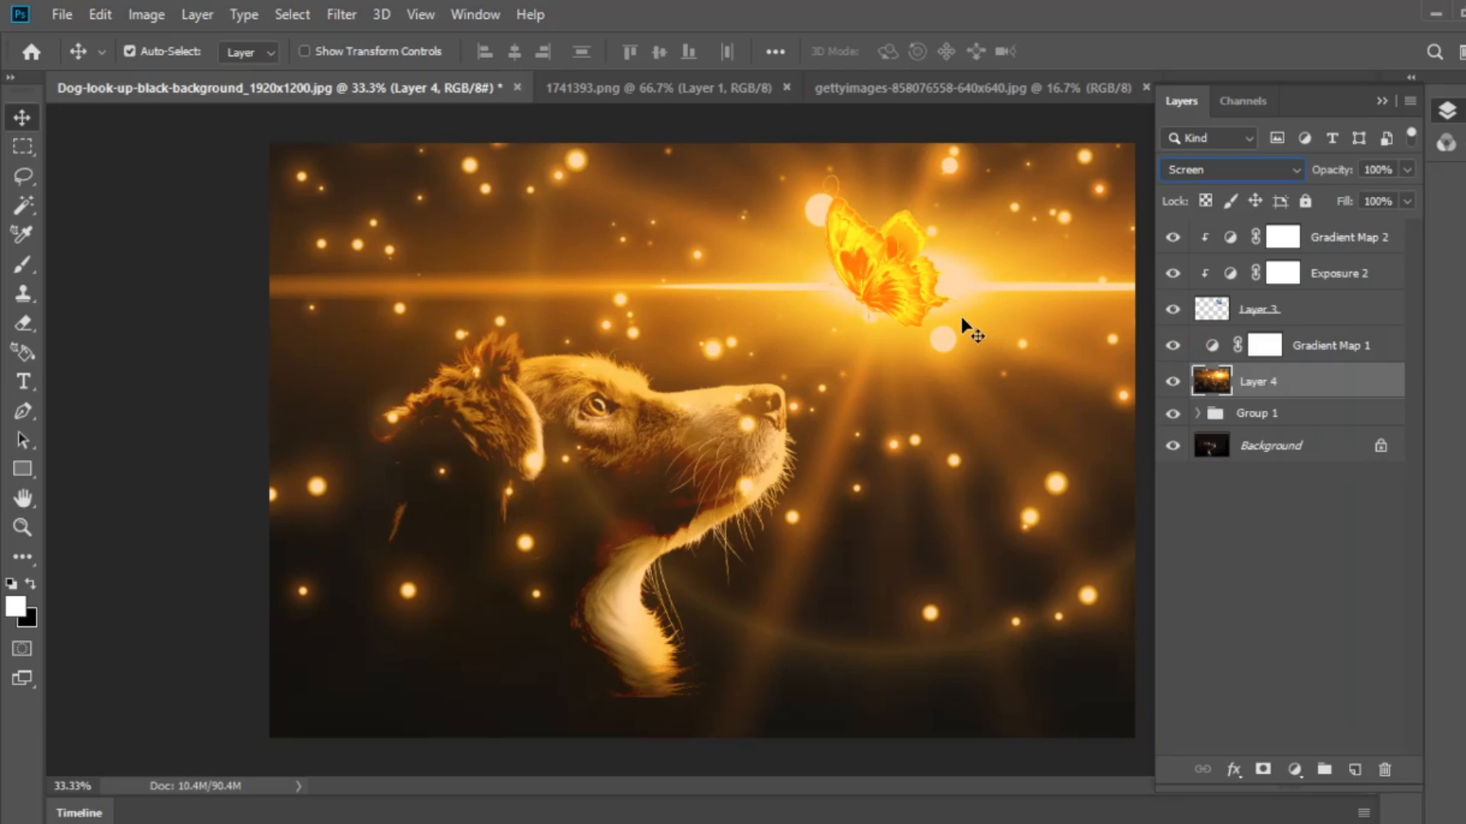
pyautogui.moveTo(963, 324)
pyautogui.mouseDown()
pyautogui.moveTo(919, 327)
pyautogui.moveTo(985, 311)
pyautogui.mouseUp()
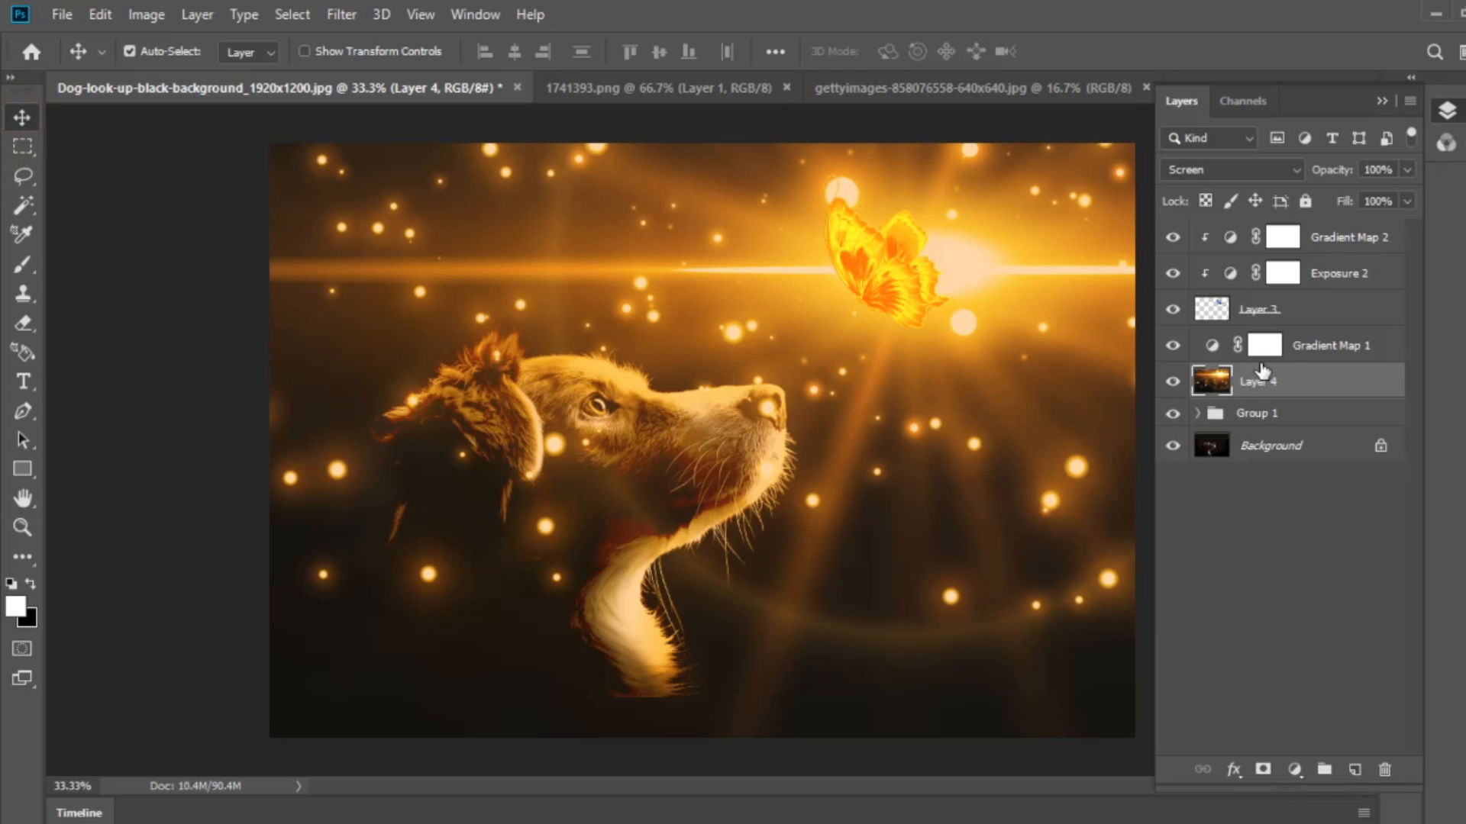
# Step: Scale the flare layer down proportionally to about 68% around its centre
pyautogui.press('z')
pyautogui.moveTo(932, 455); pyautogui.dragTo(850, 435)
pyautogui.press('v')
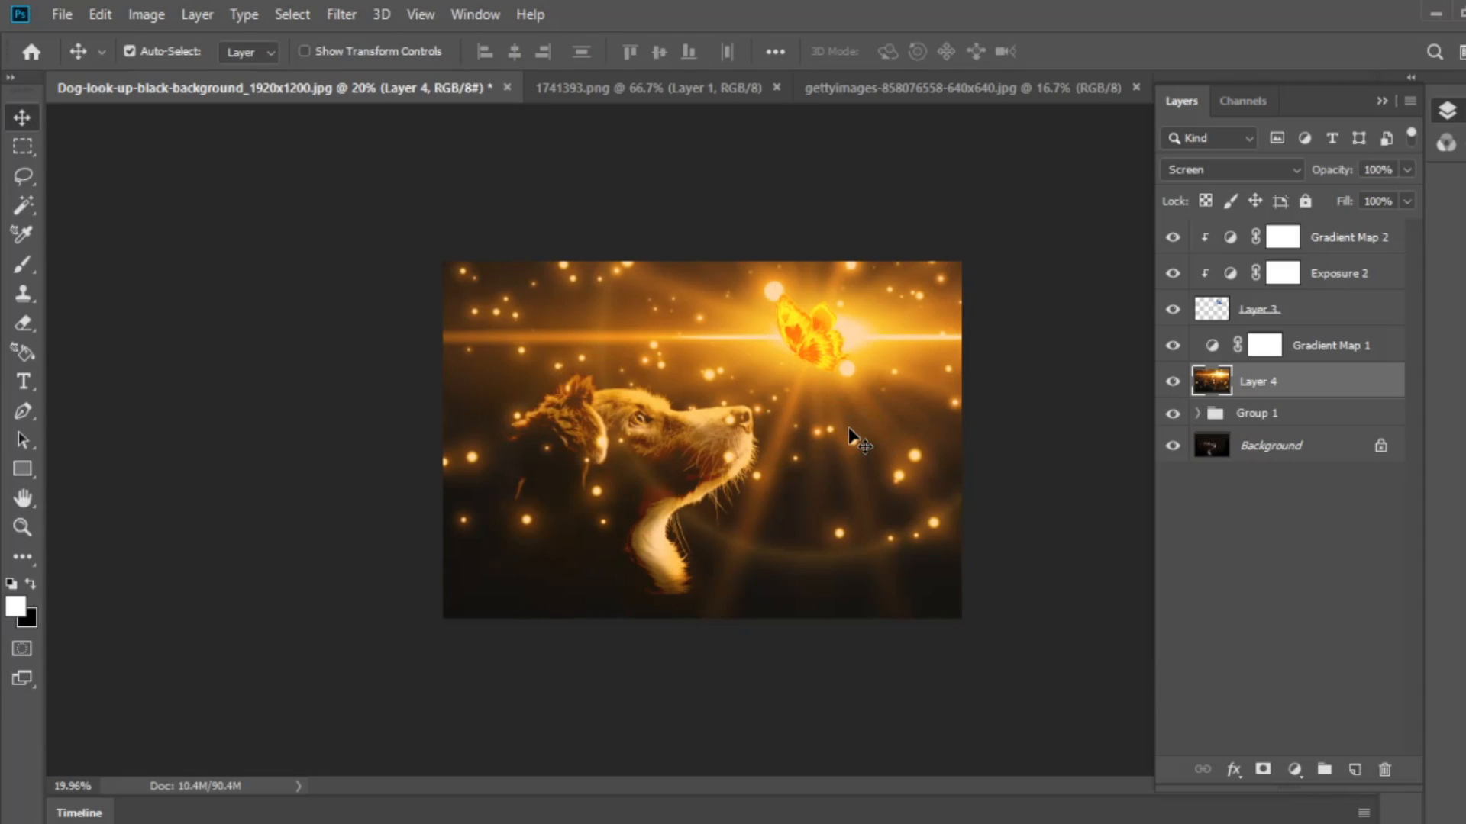
pyautogui.hotkey('ctrl', 't')
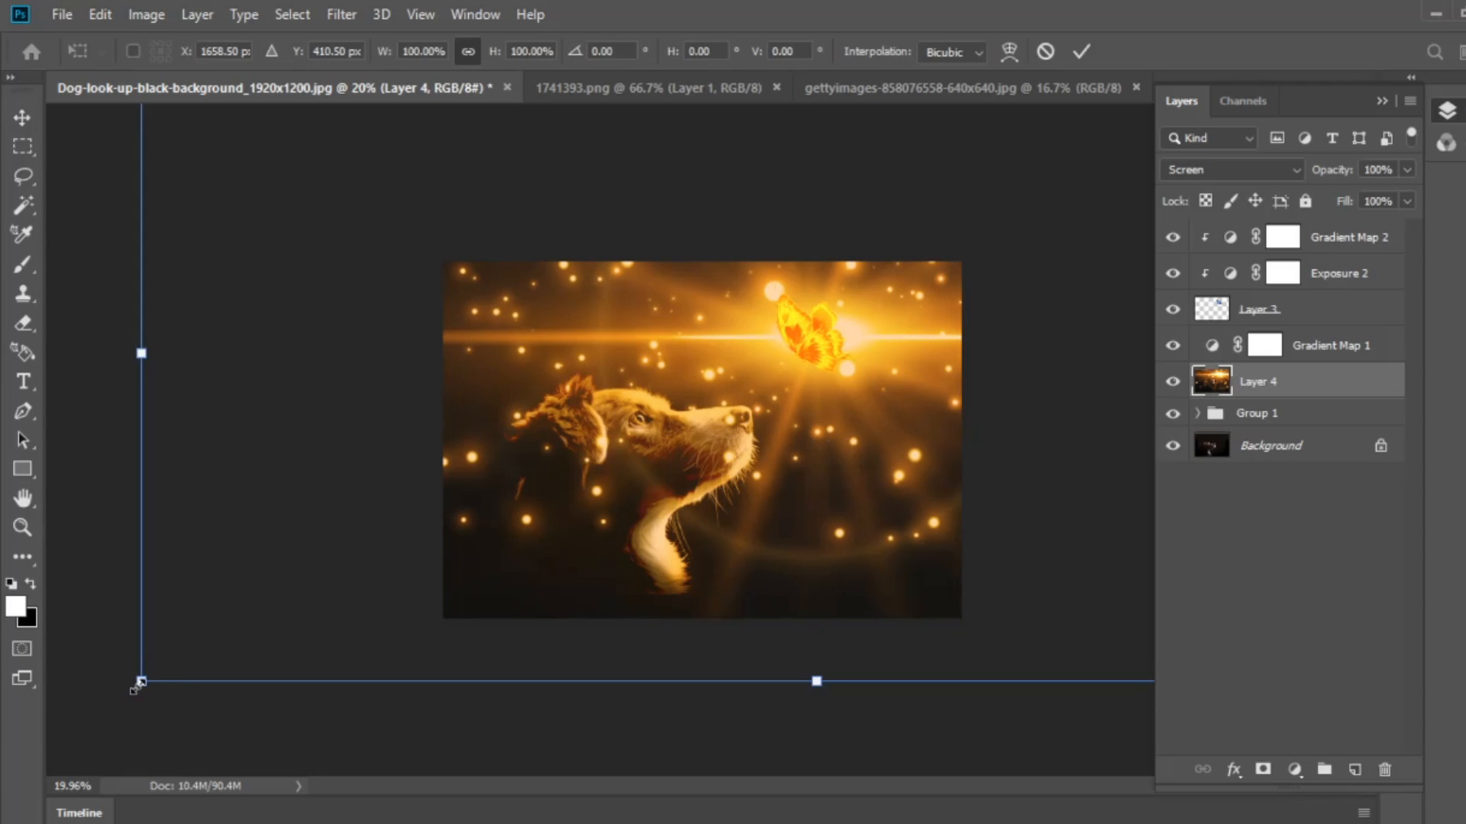
pyautogui.moveTo(137, 685); pyautogui.dragTo(356, 577)
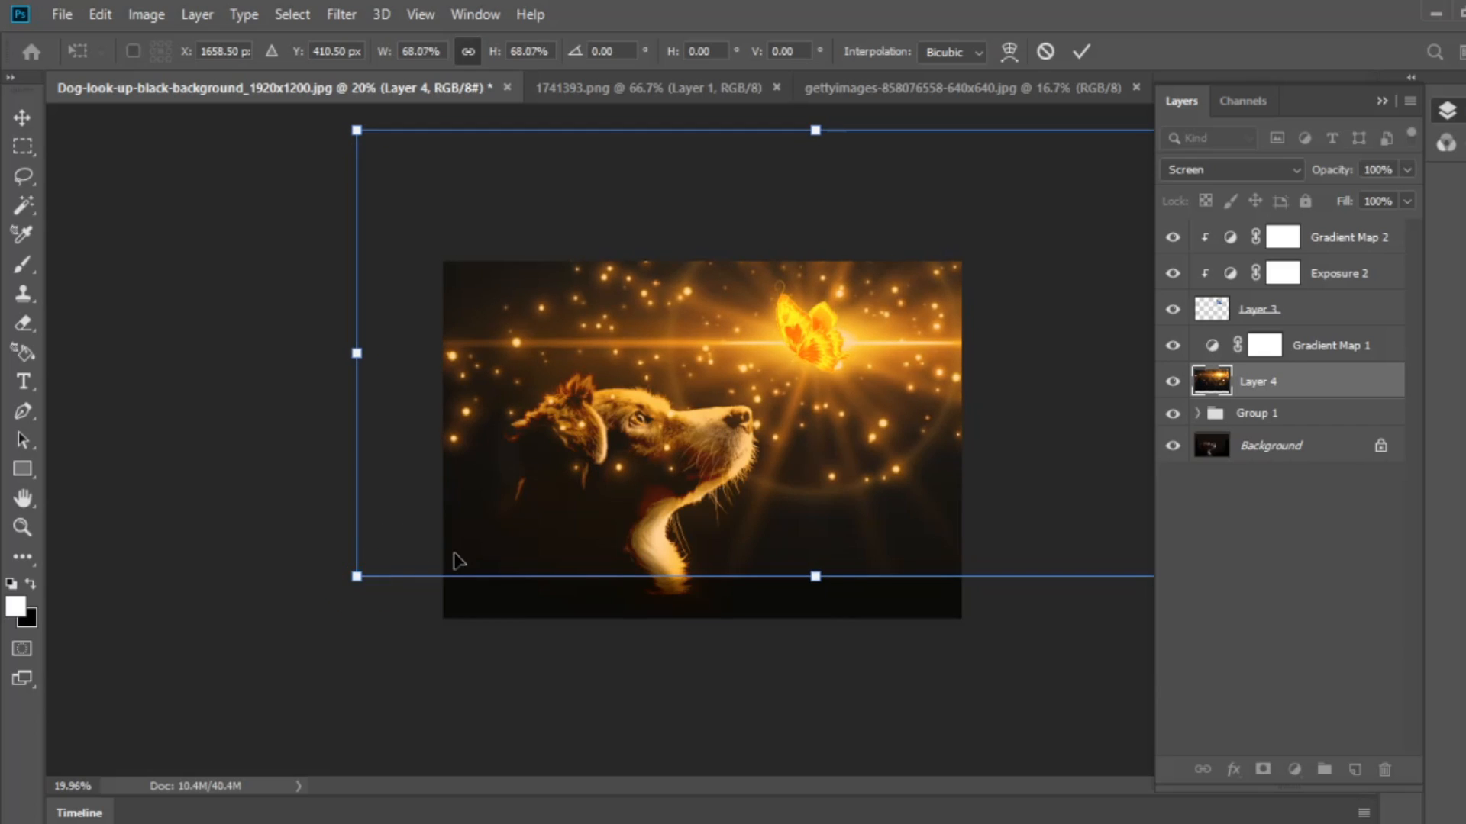
pyautogui.press('Return')
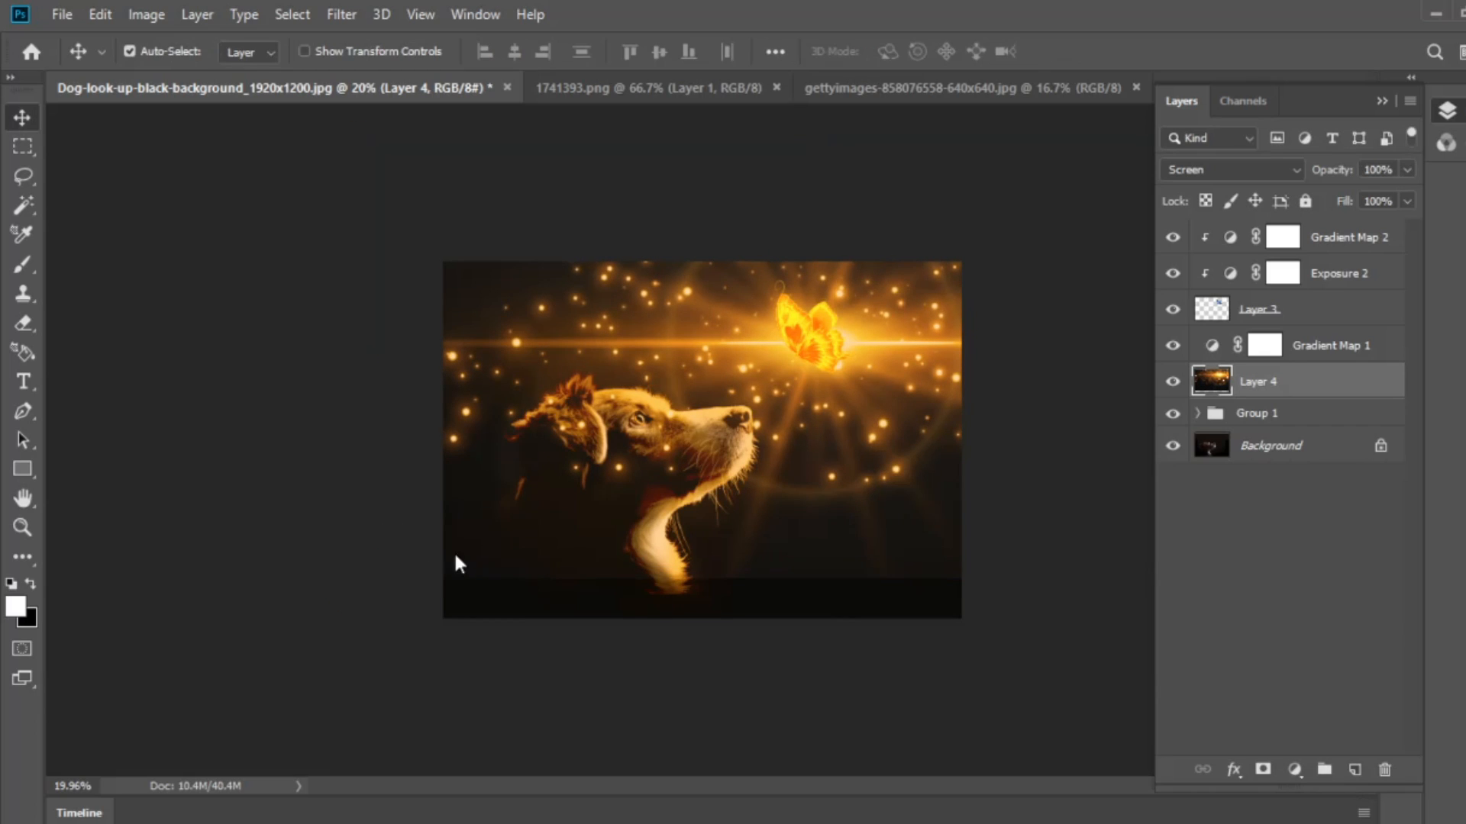
pyautogui.moveTo(454, 555); pyautogui.dragTo(453, 552)
# Step: Lower the flare layer's opacity to 65%
pyautogui.press('z')
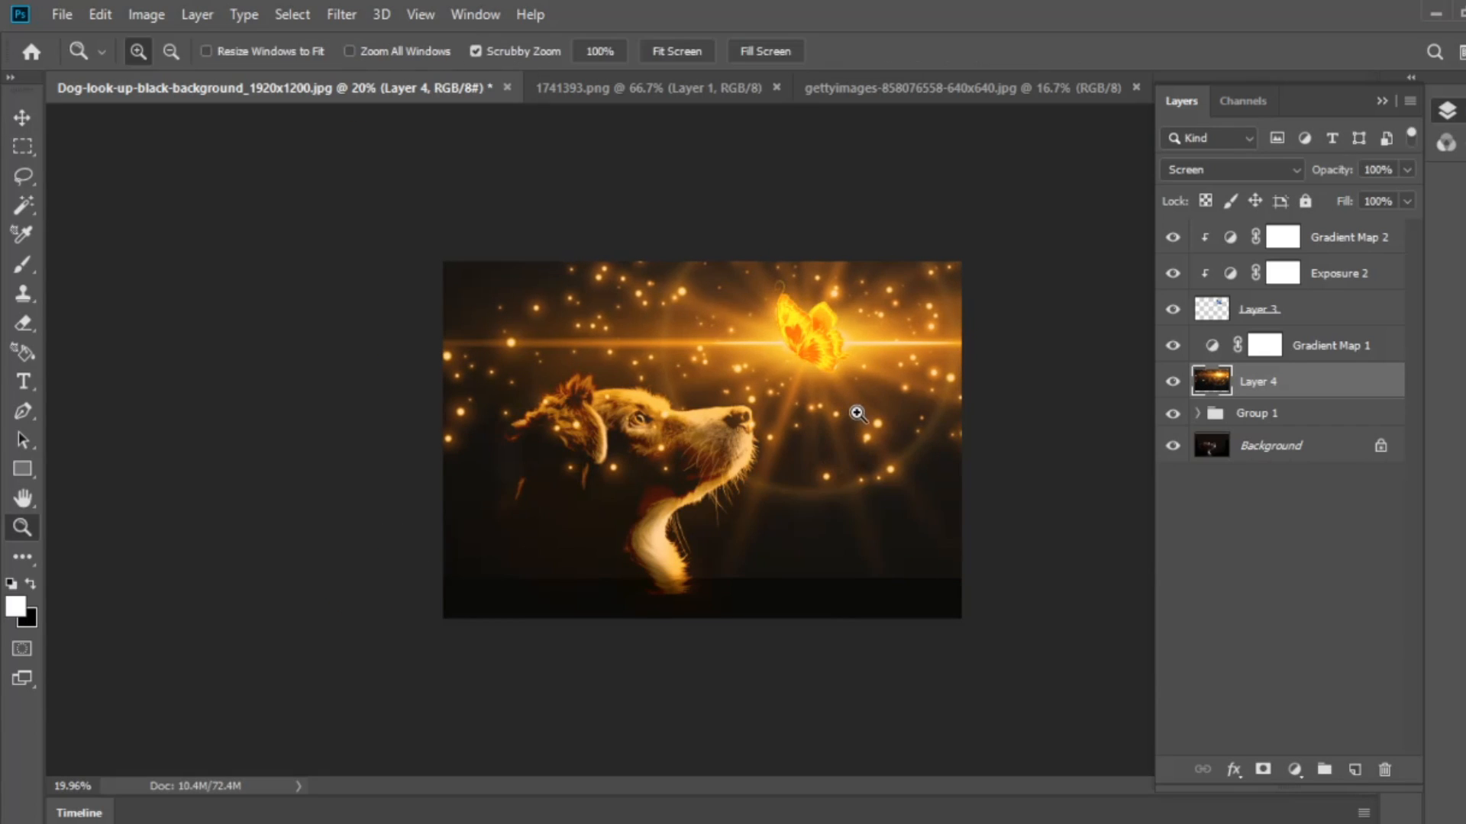
pyautogui.moveTo(854, 415); pyautogui.dragTo(895, 420)
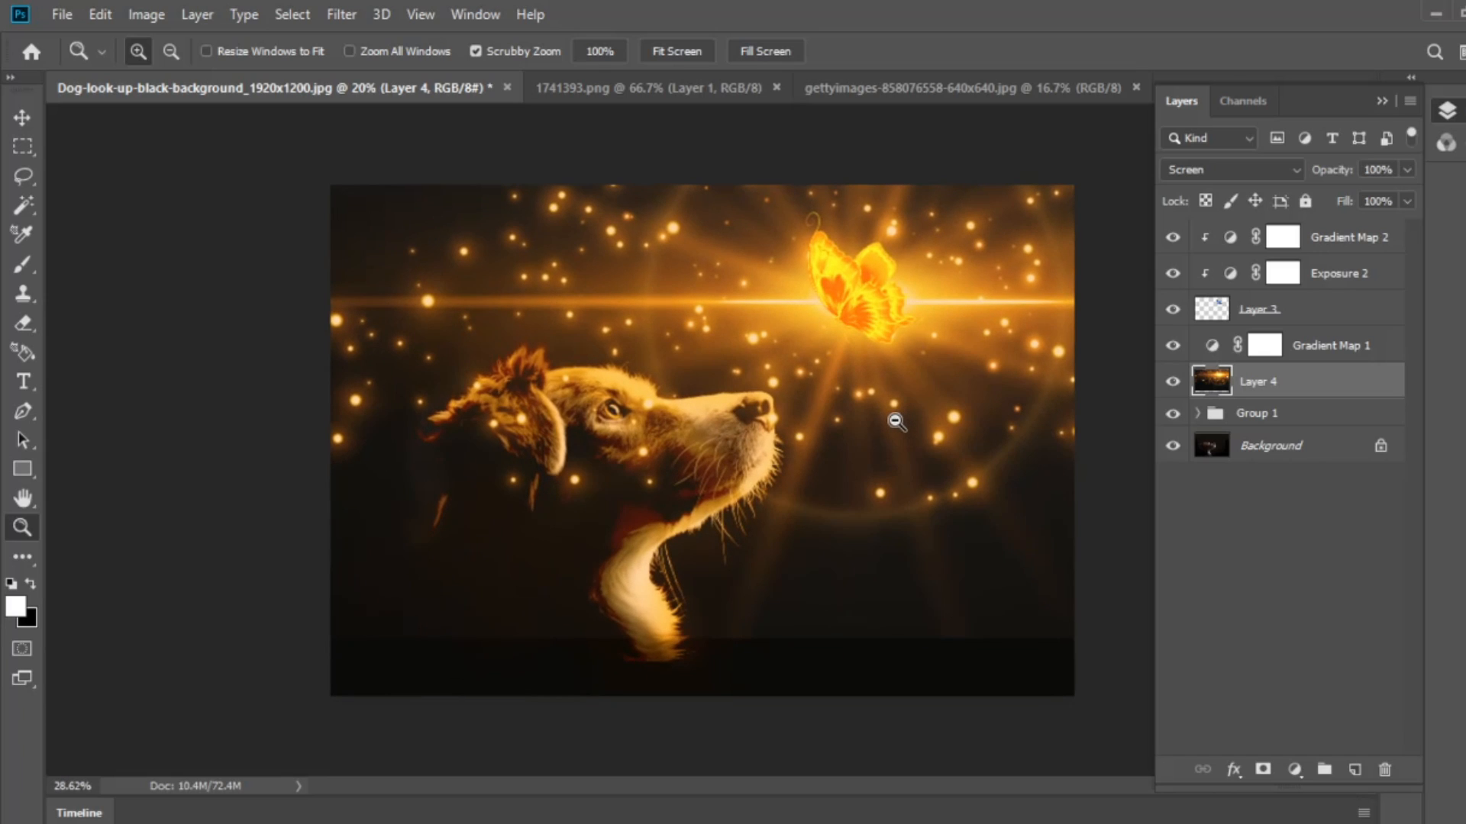
pyautogui.click(896, 421)
pyautogui.press('v')
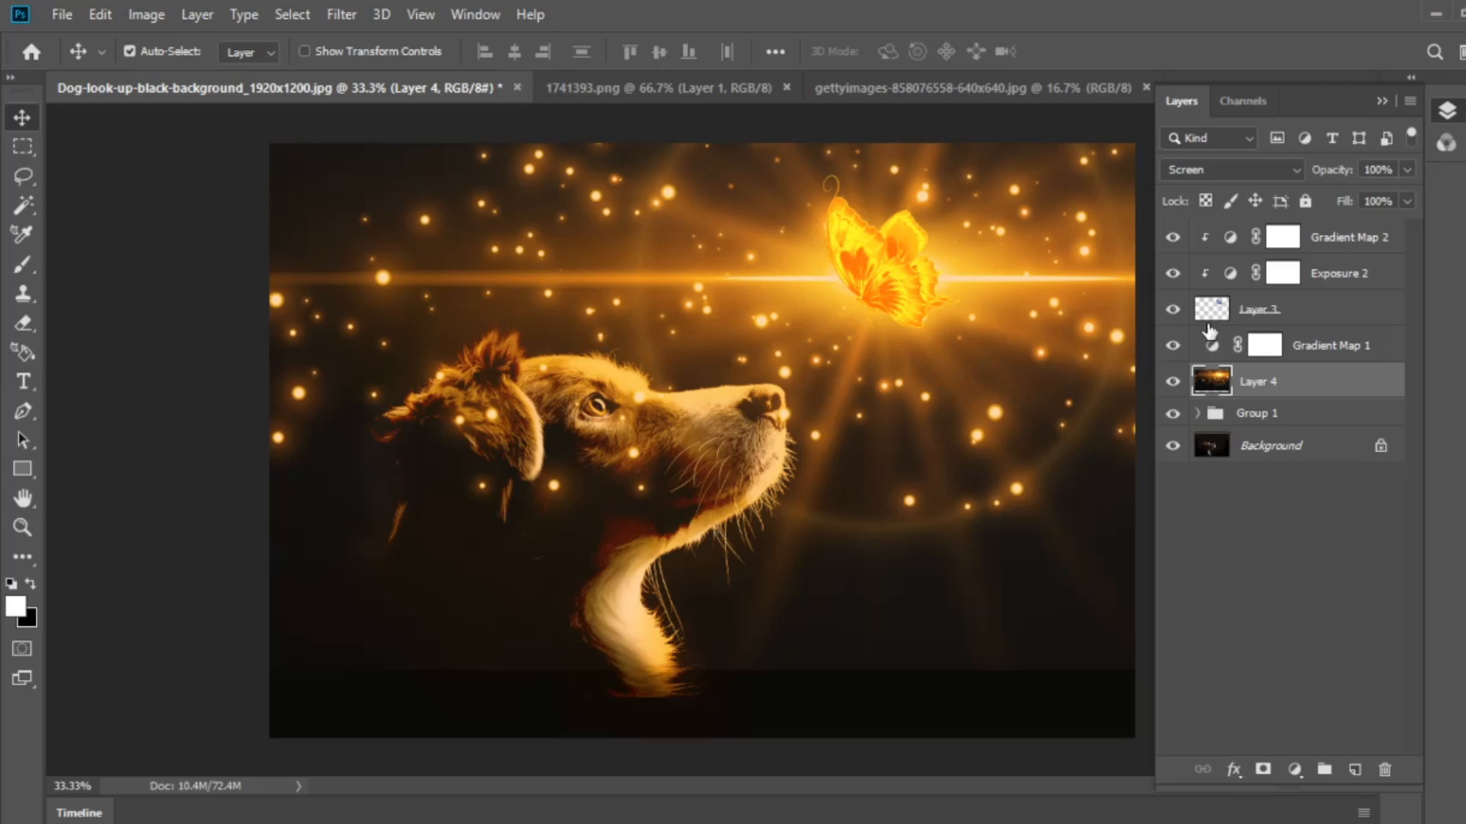
pyautogui.click(1053, 425)
pyautogui.click(1406, 169)
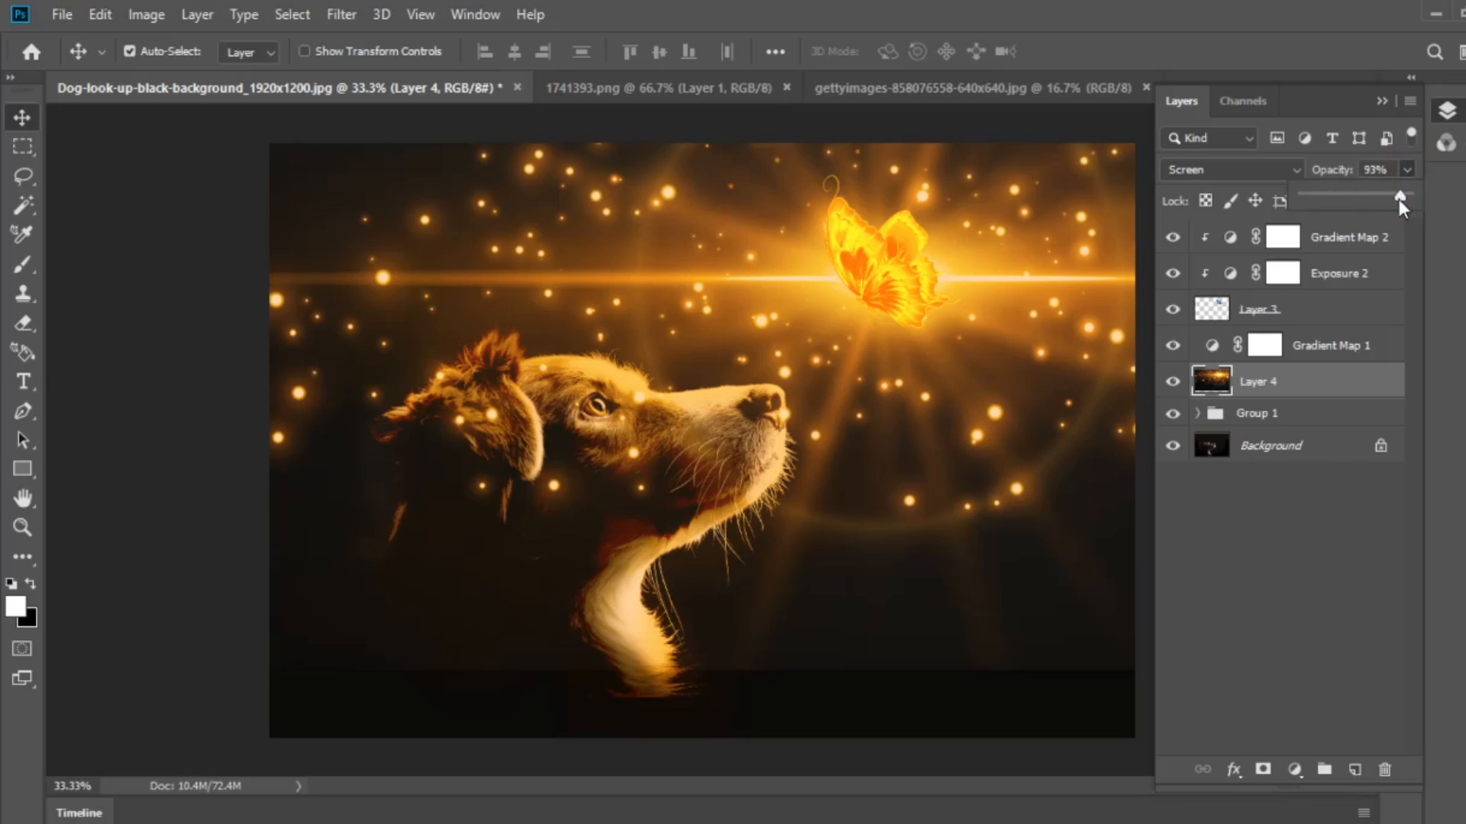
pyautogui.moveTo(1399, 199); pyautogui.dragTo(1377, 203)
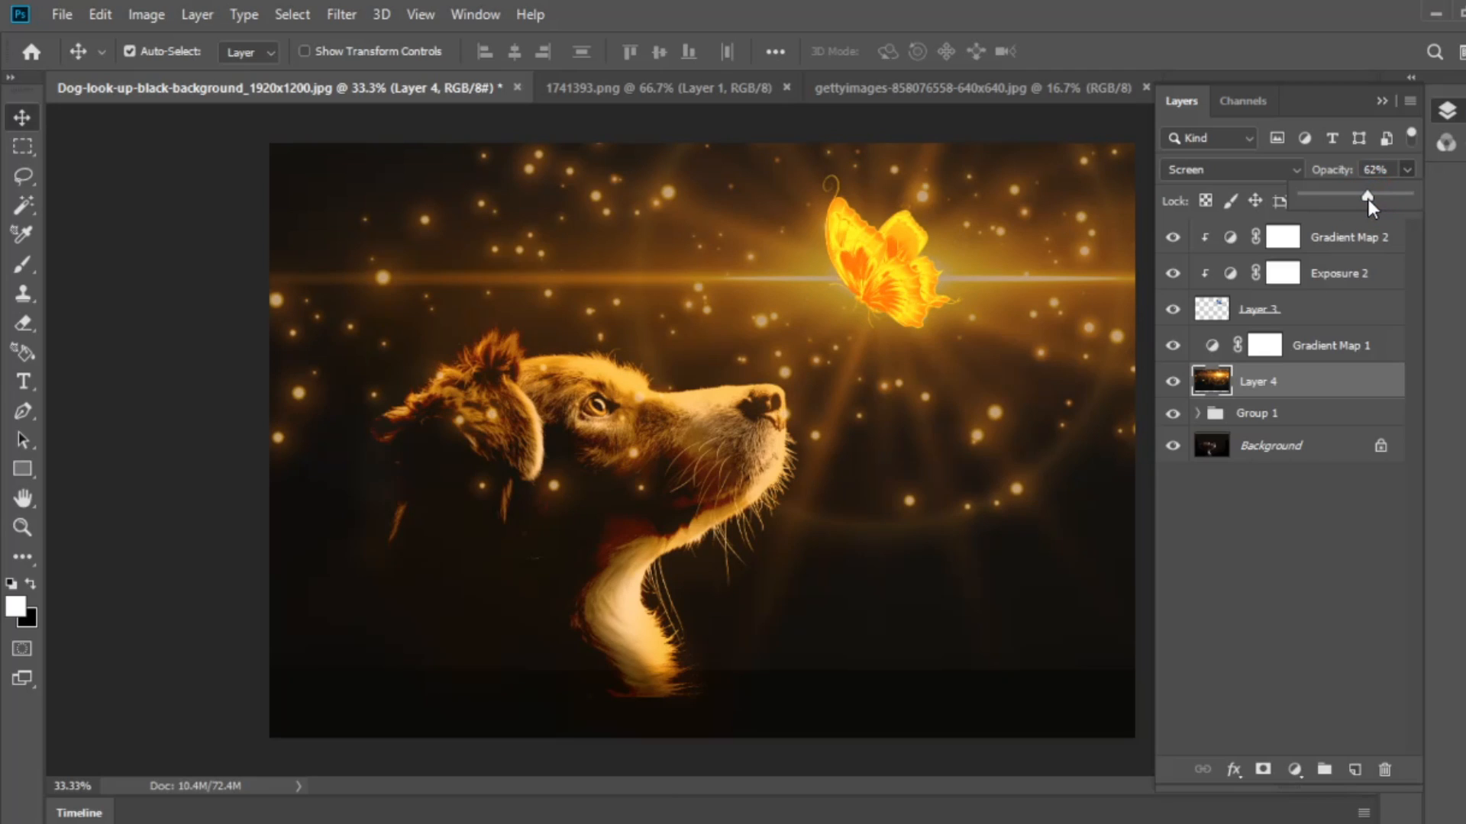
pyautogui.moveTo(1368, 199); pyautogui.dragTo(1370, 199)
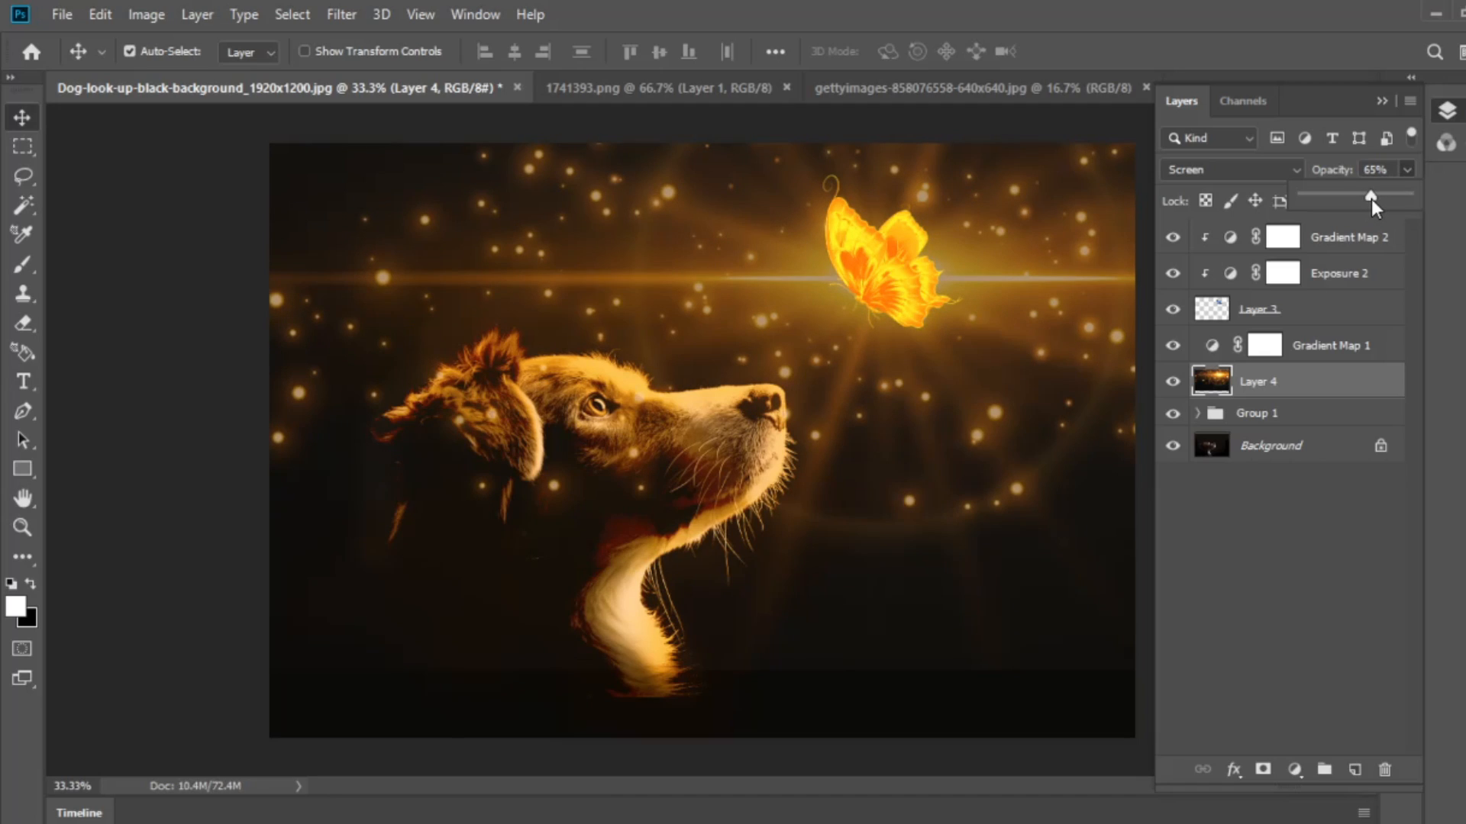
# Step: On a new layer above the flare, paint a soft white glow around the butterfly with a 1743 px brush and set the layer's opacity to 57%
pyautogui.click(884, 274)
pyautogui.click(1303, 380)
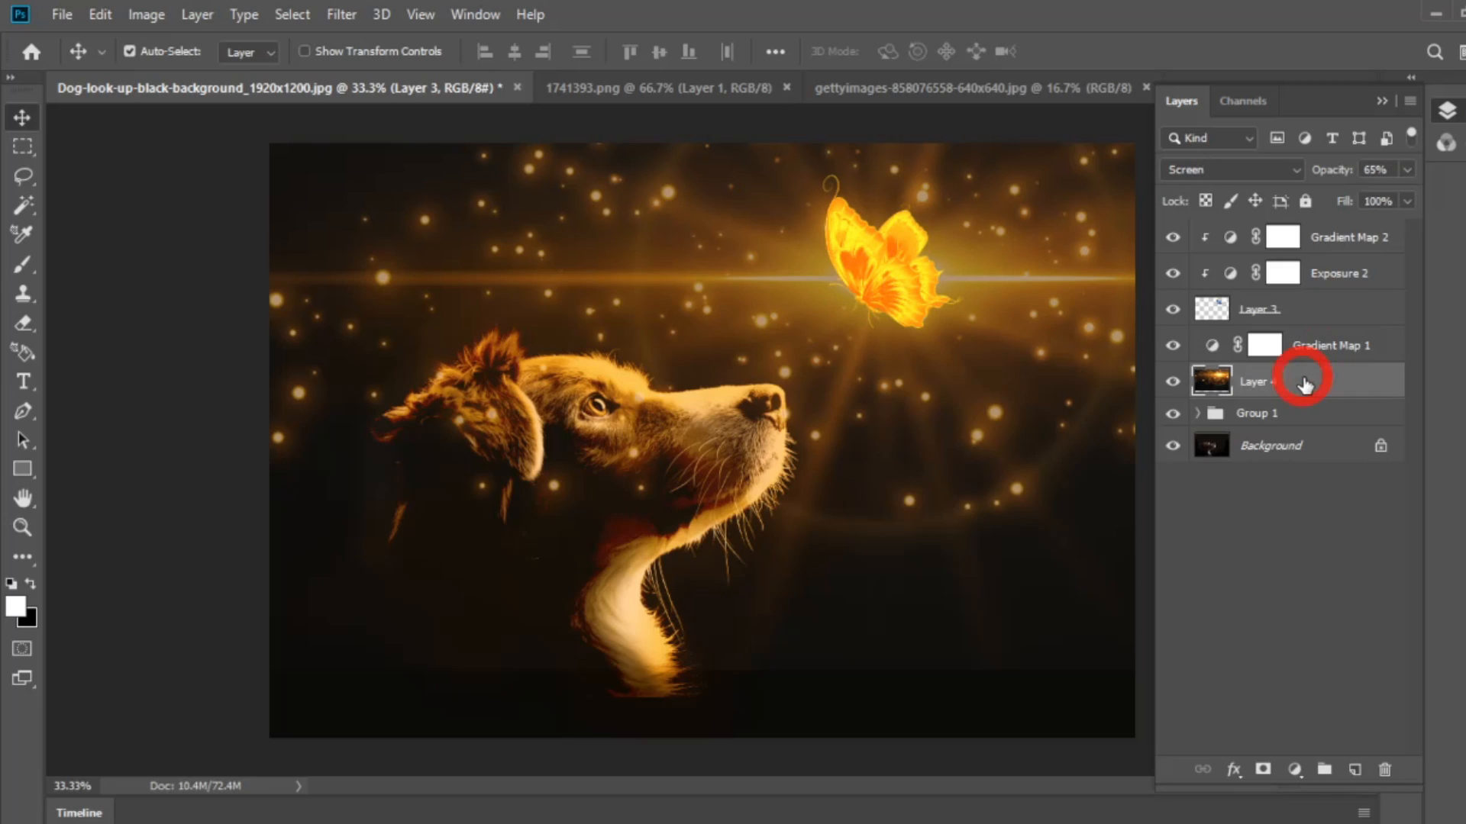
pyautogui.click(1354, 770)
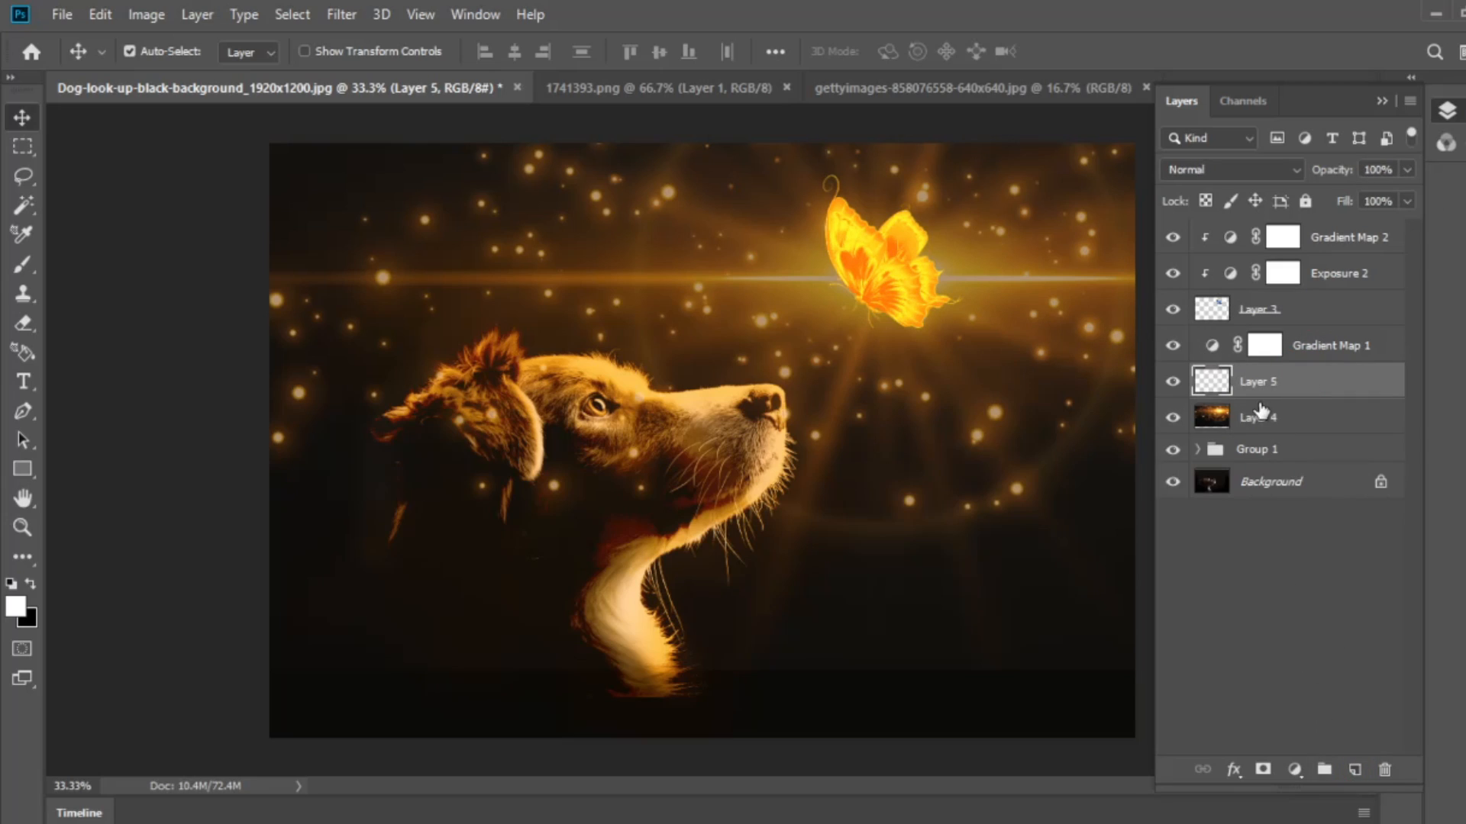
pyautogui.click(21, 266)
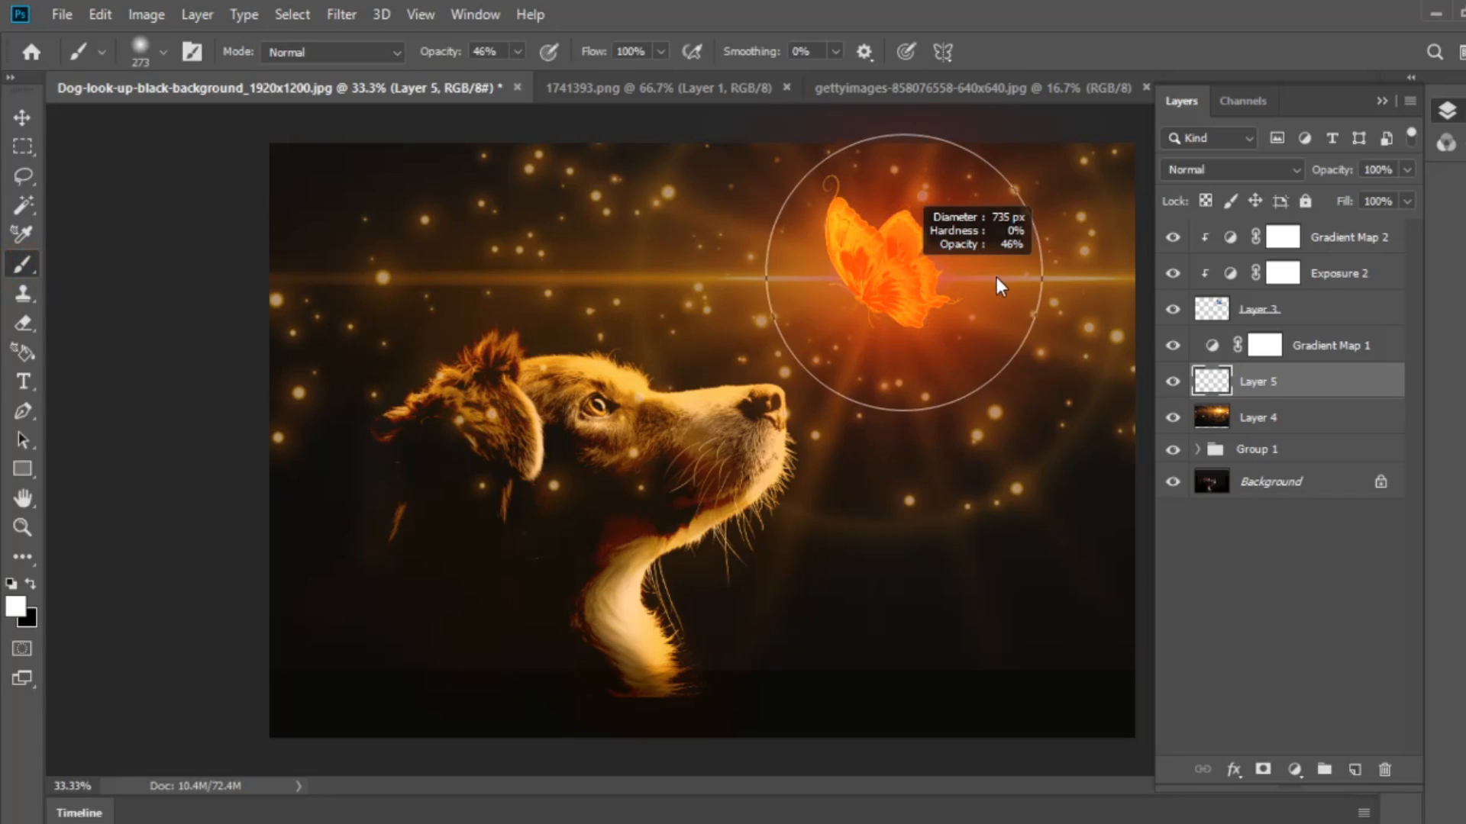
pyautogui.moveTo(996, 277); pyautogui.dragTo(1074, 285)
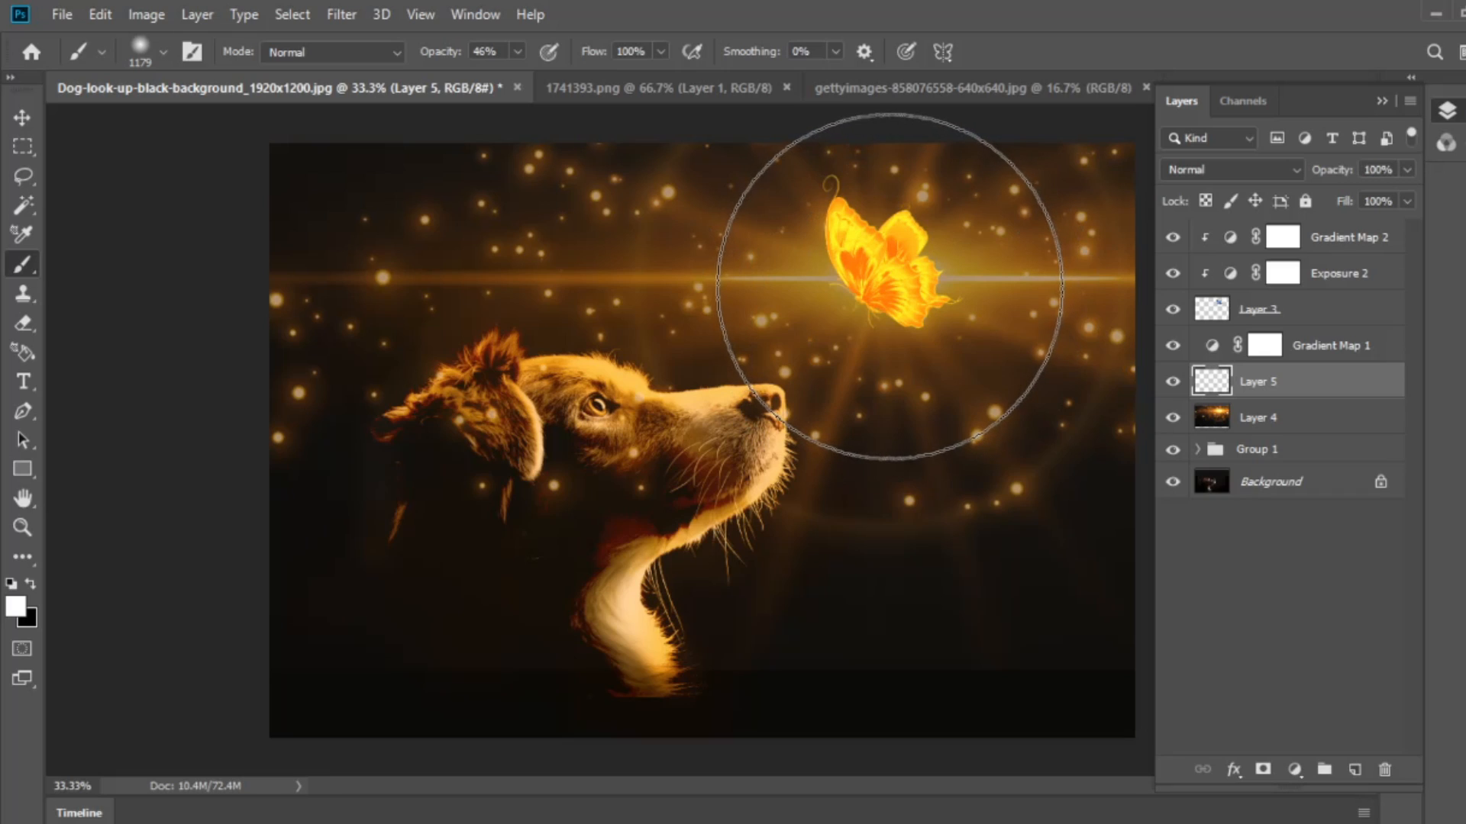
pyautogui.moveTo(846, 244); pyautogui.dragTo(954, 244)
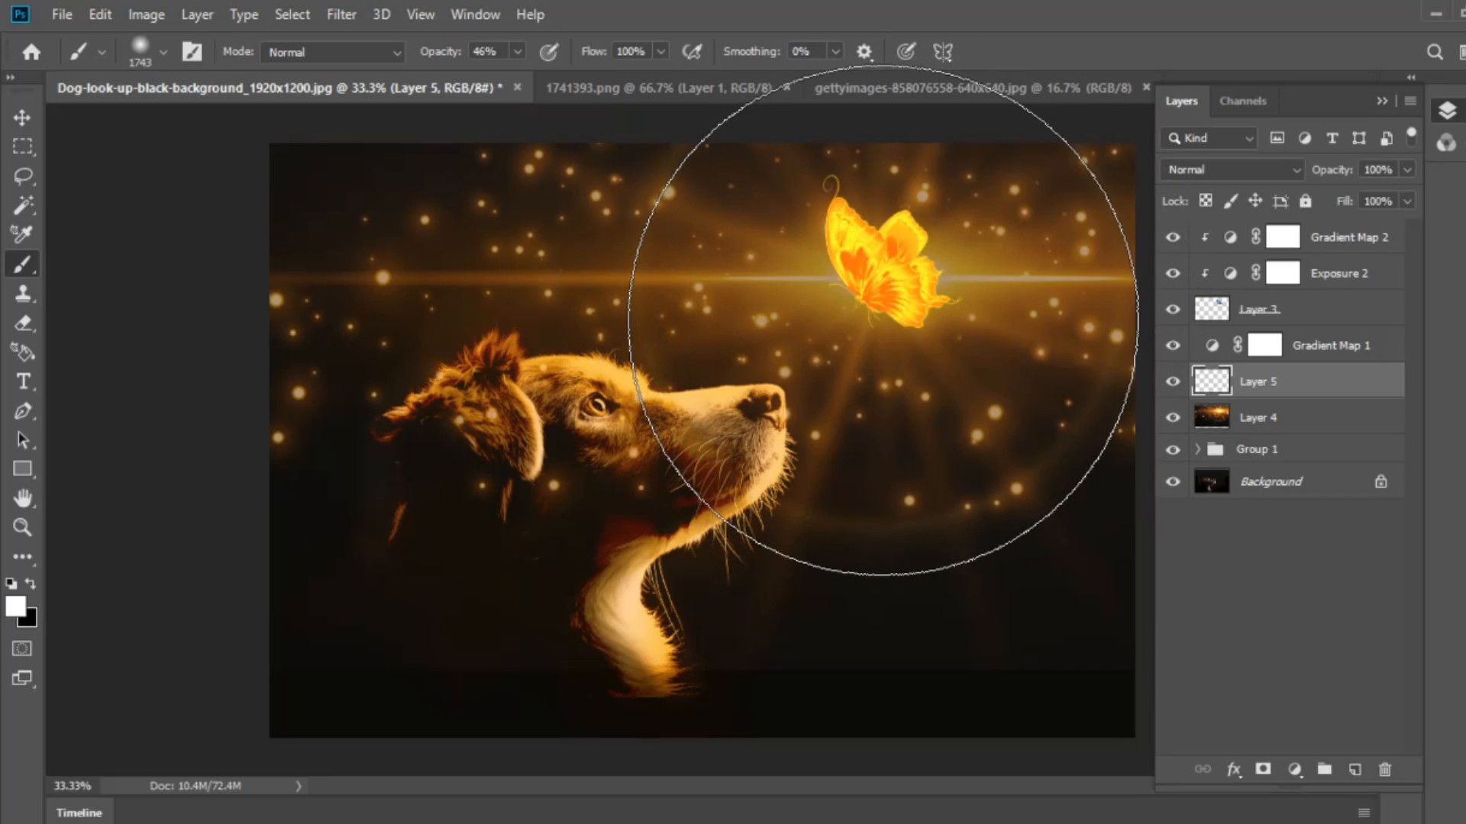
pyautogui.click(883, 320)
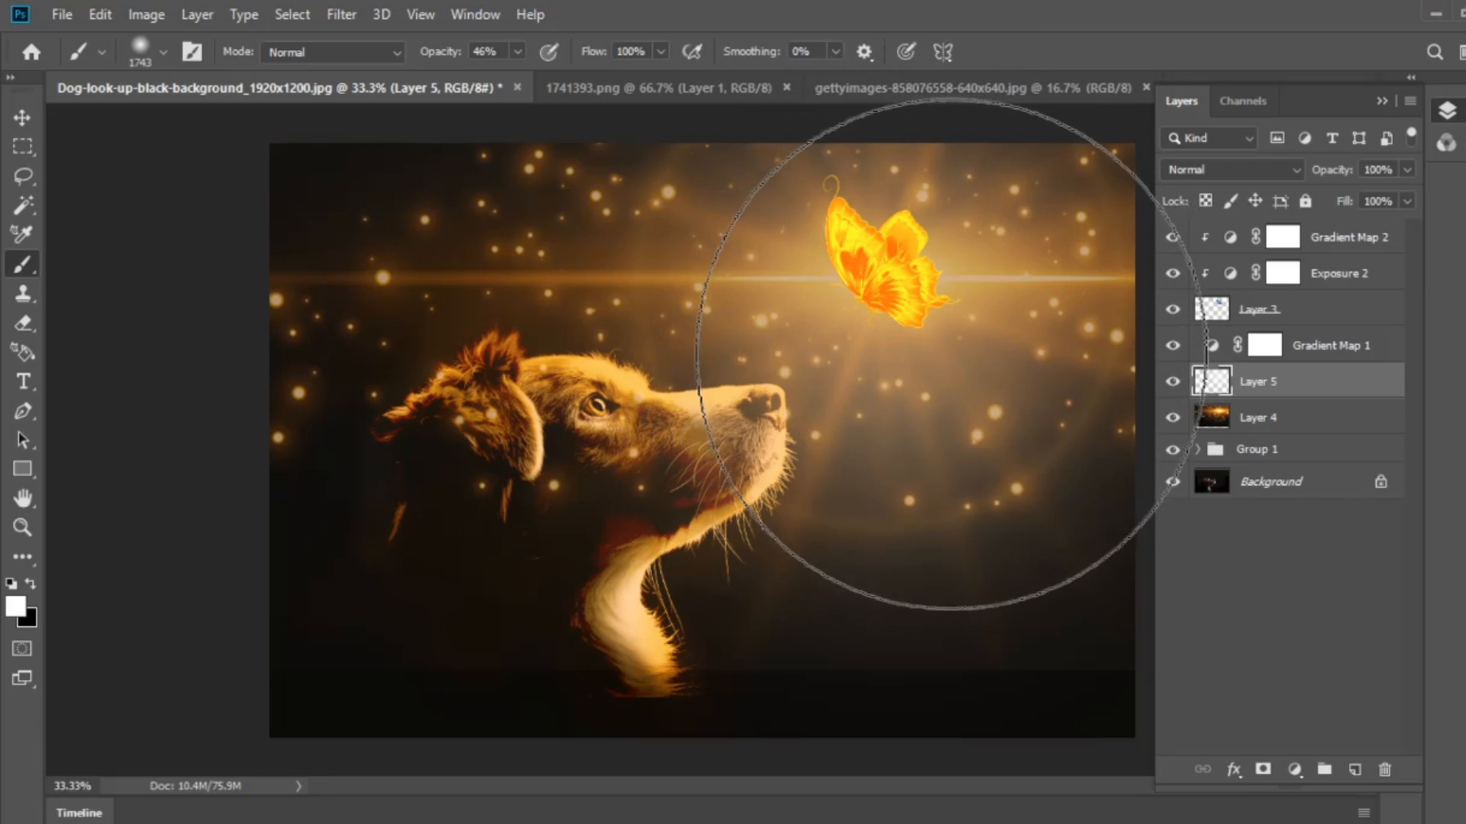
pyautogui.click(1405, 170)
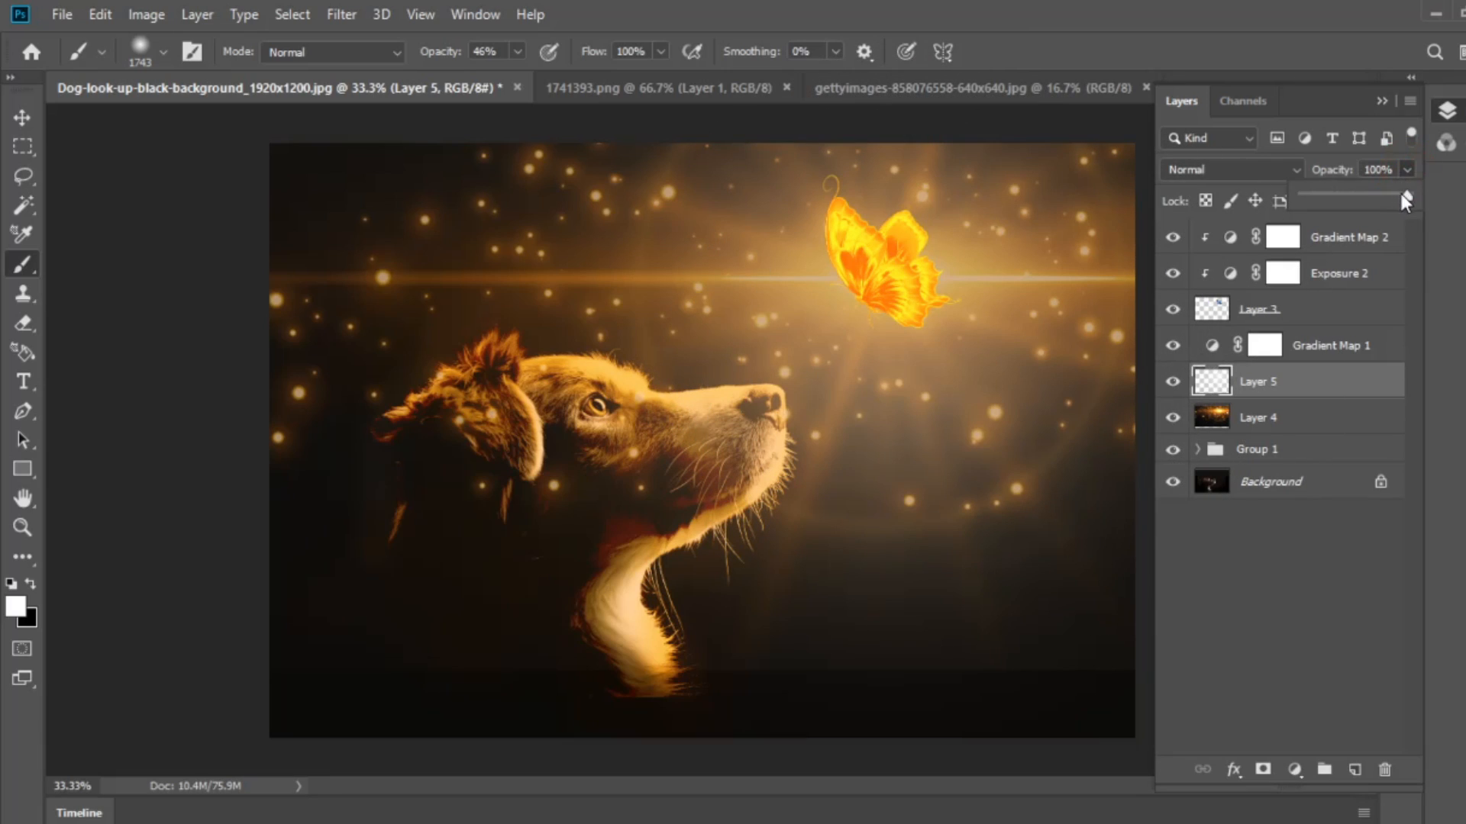
pyautogui.moveTo(1404, 197); pyautogui.dragTo(1361, 199)
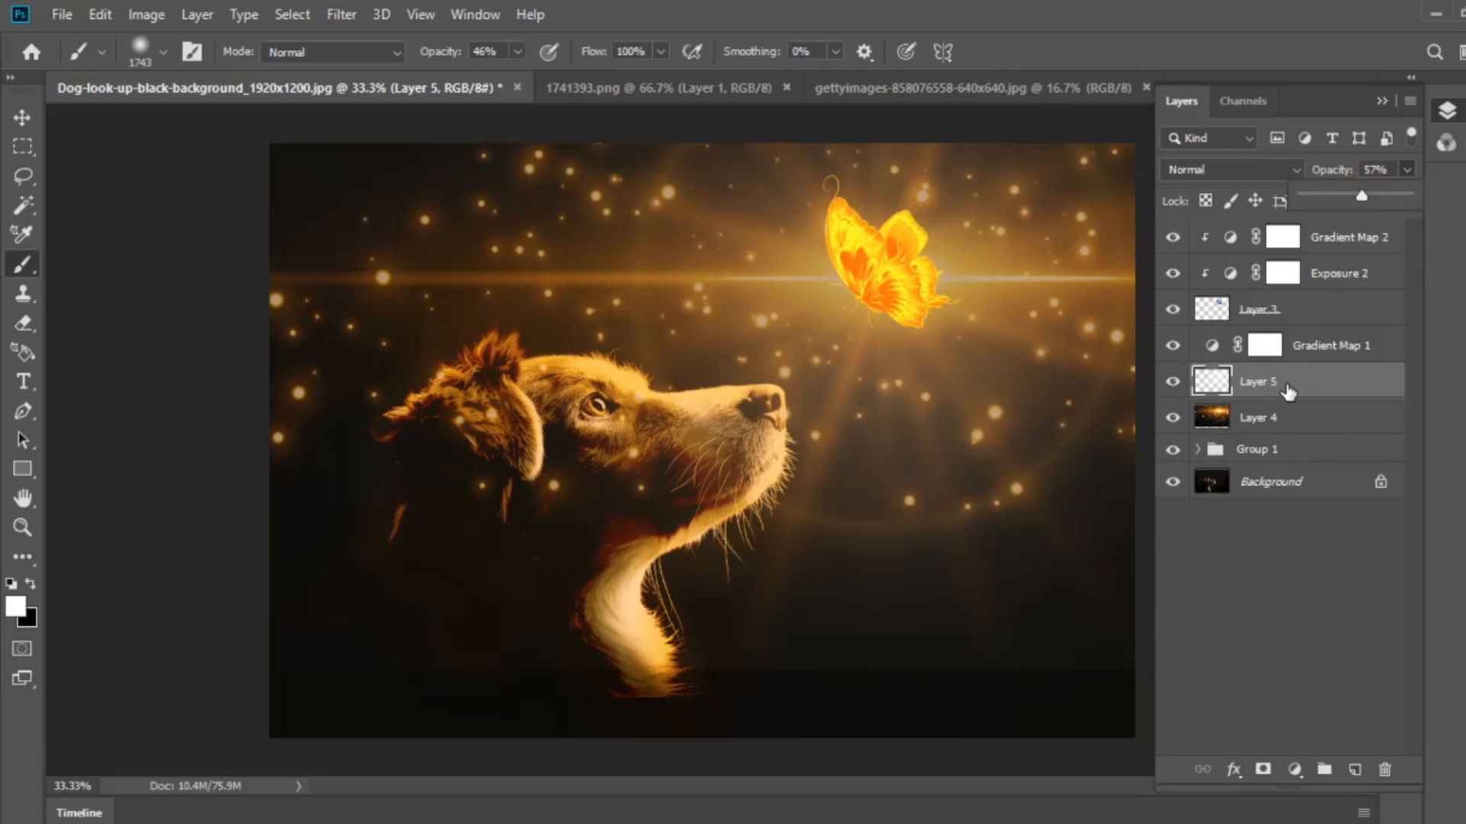
# Step: Scale the white glow layer proportionally to about 97% and shift it slightly up and to the left around the butterfly
pyautogui.click(22, 117)
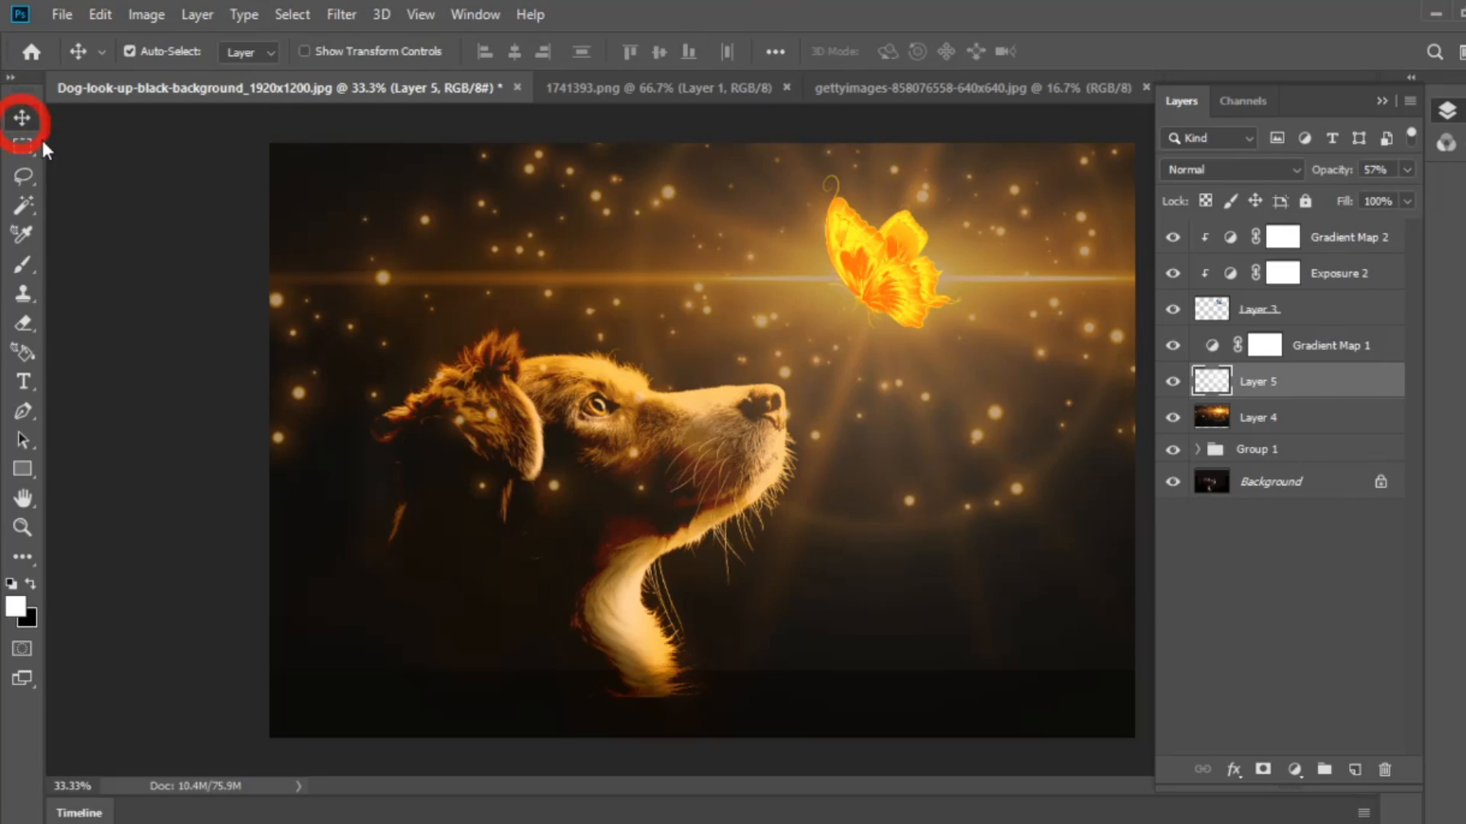
pyautogui.hotkey('ctrl', 't')
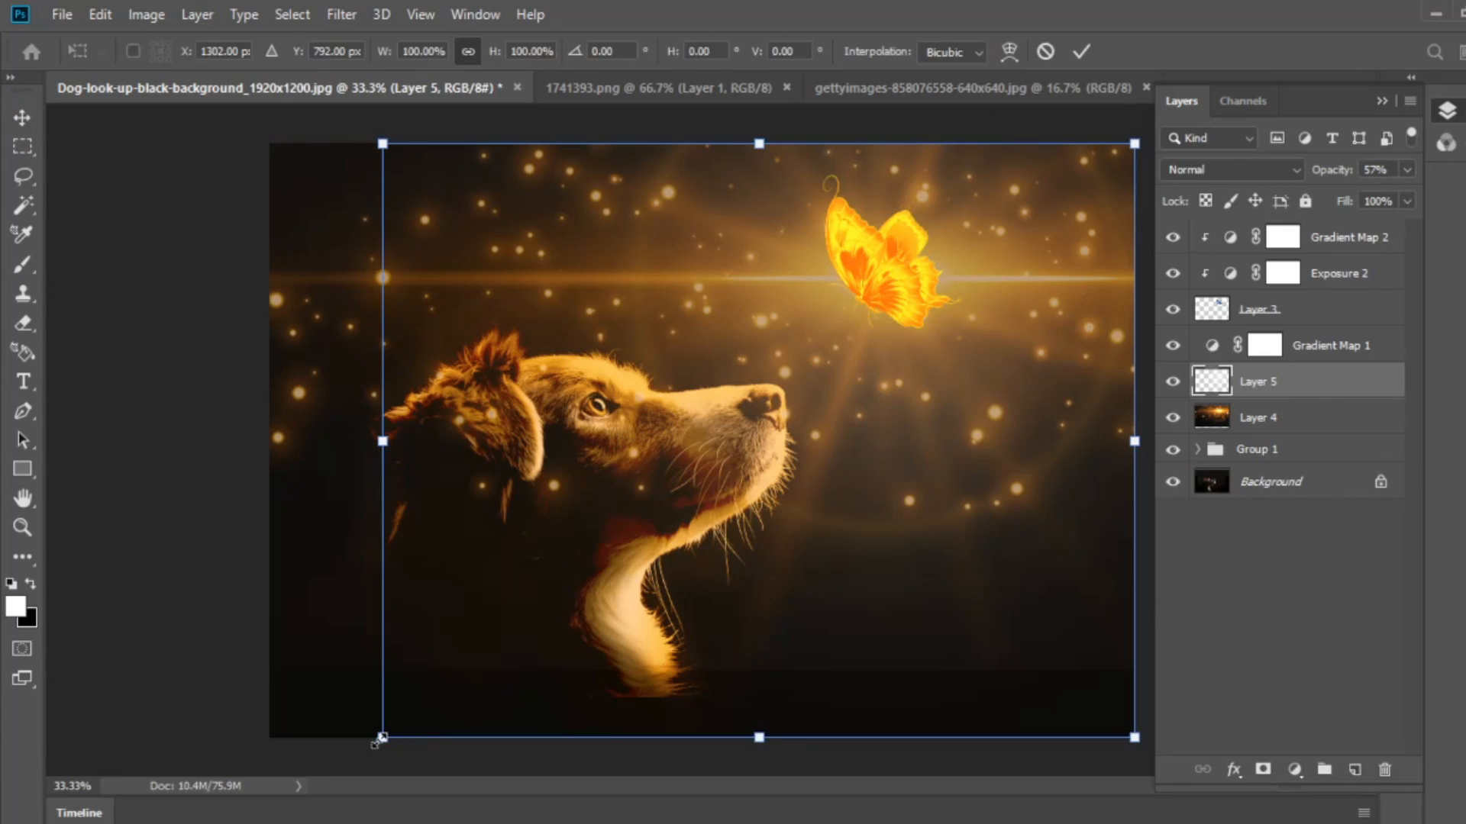
pyautogui.moveTo(380, 738); pyautogui.dragTo(438, 694)
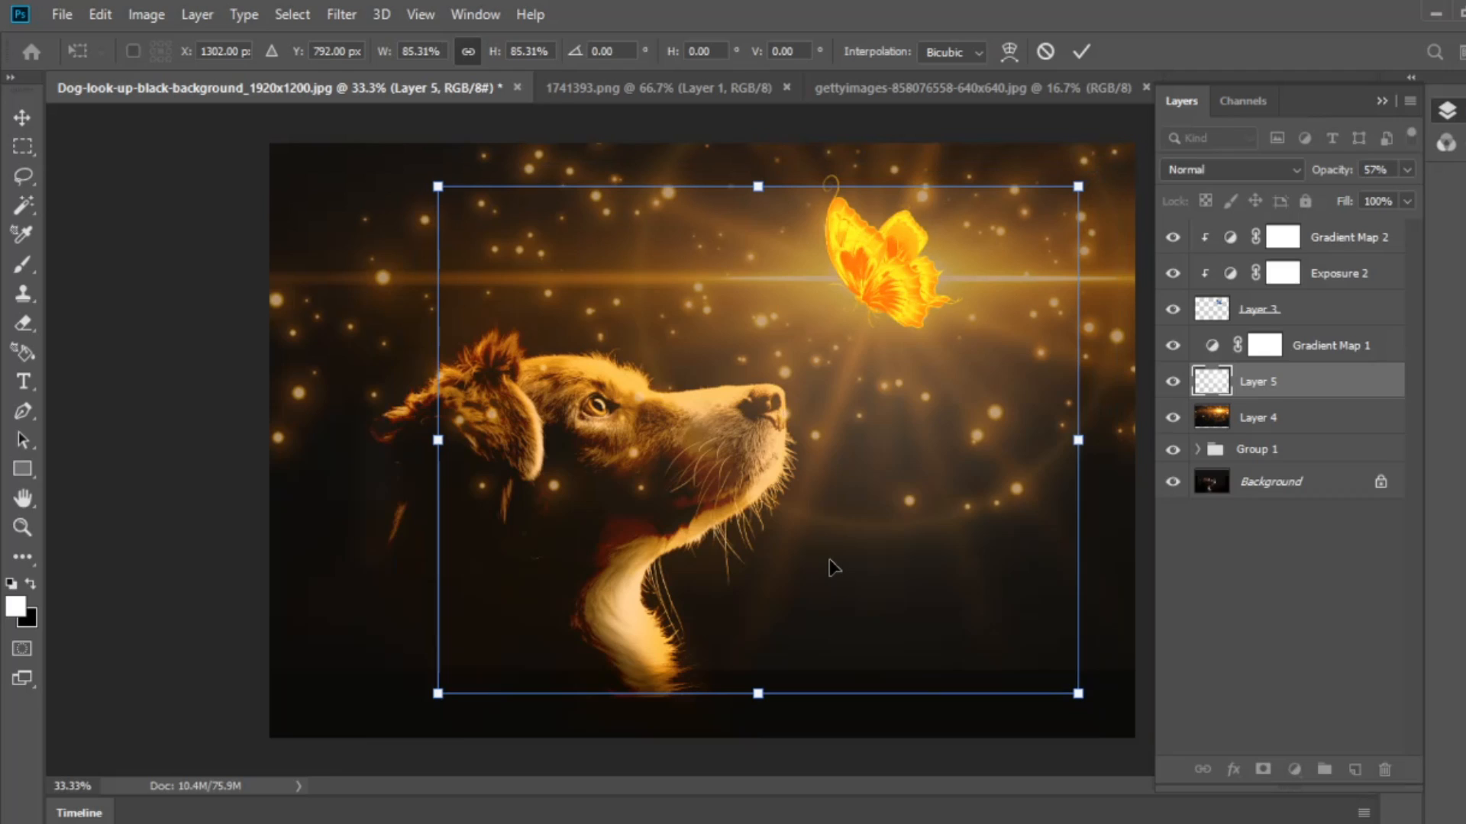
pyautogui.moveTo(864, 508); pyautogui.dragTo(830, 471)
pyautogui.moveTo(1038, 150); pyautogui.dragTo(1113, 104)
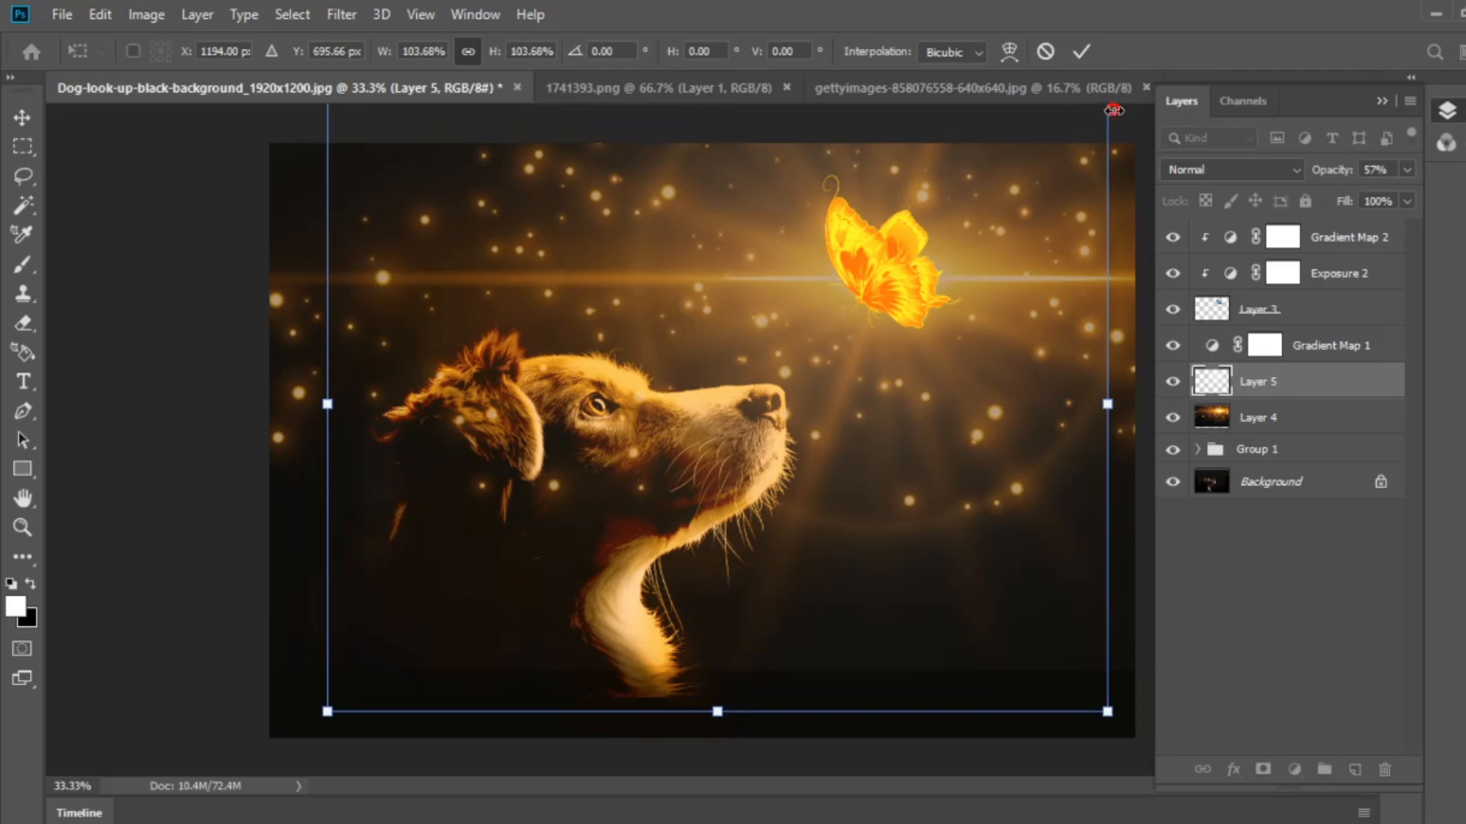
pyautogui.moveTo(1020, 175); pyautogui.dragTo(1021, 200)
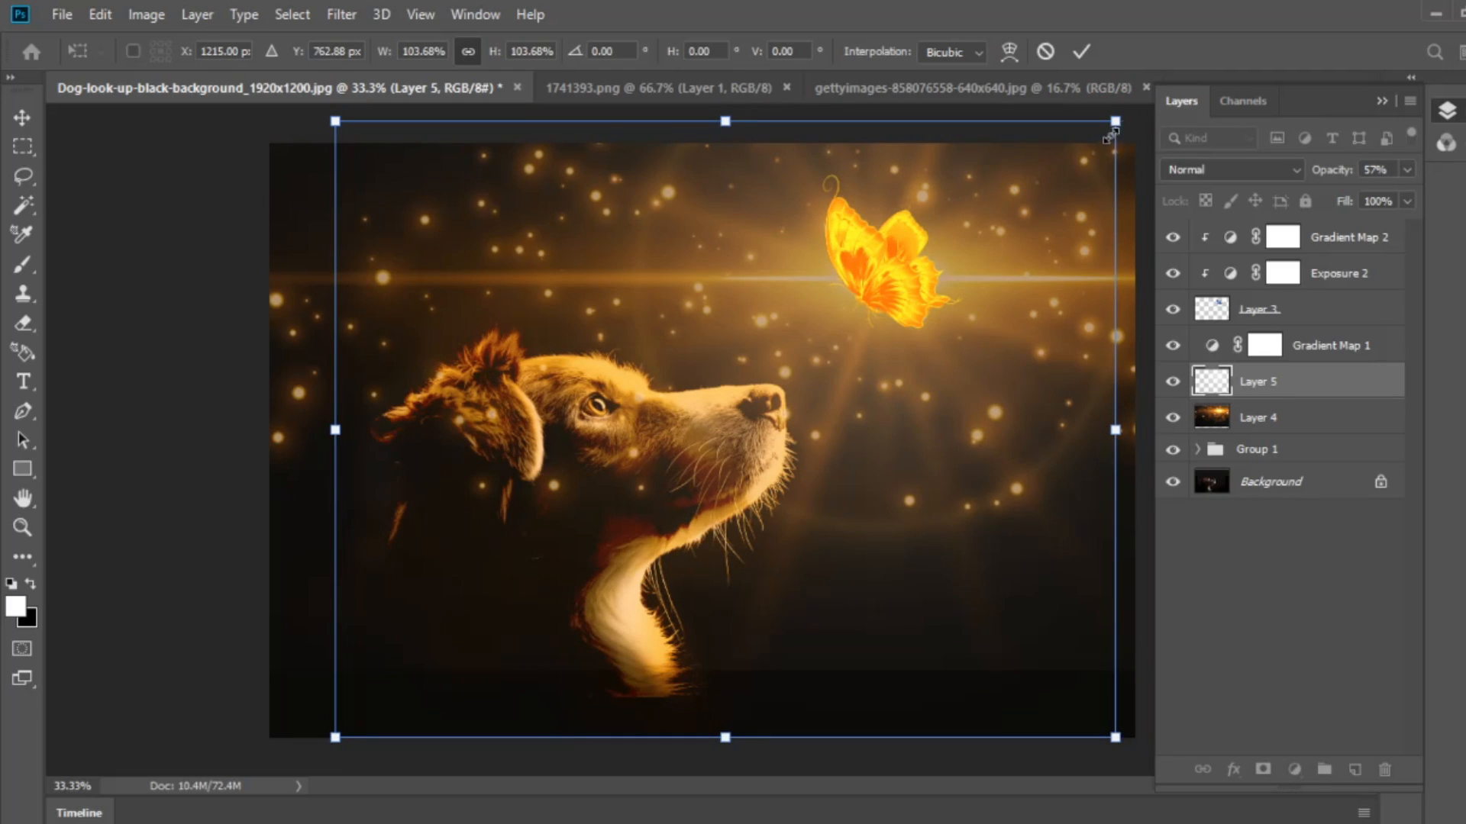
pyautogui.moveTo(1111, 134); pyautogui.dragTo(1087, 126)
pyautogui.press('Return')
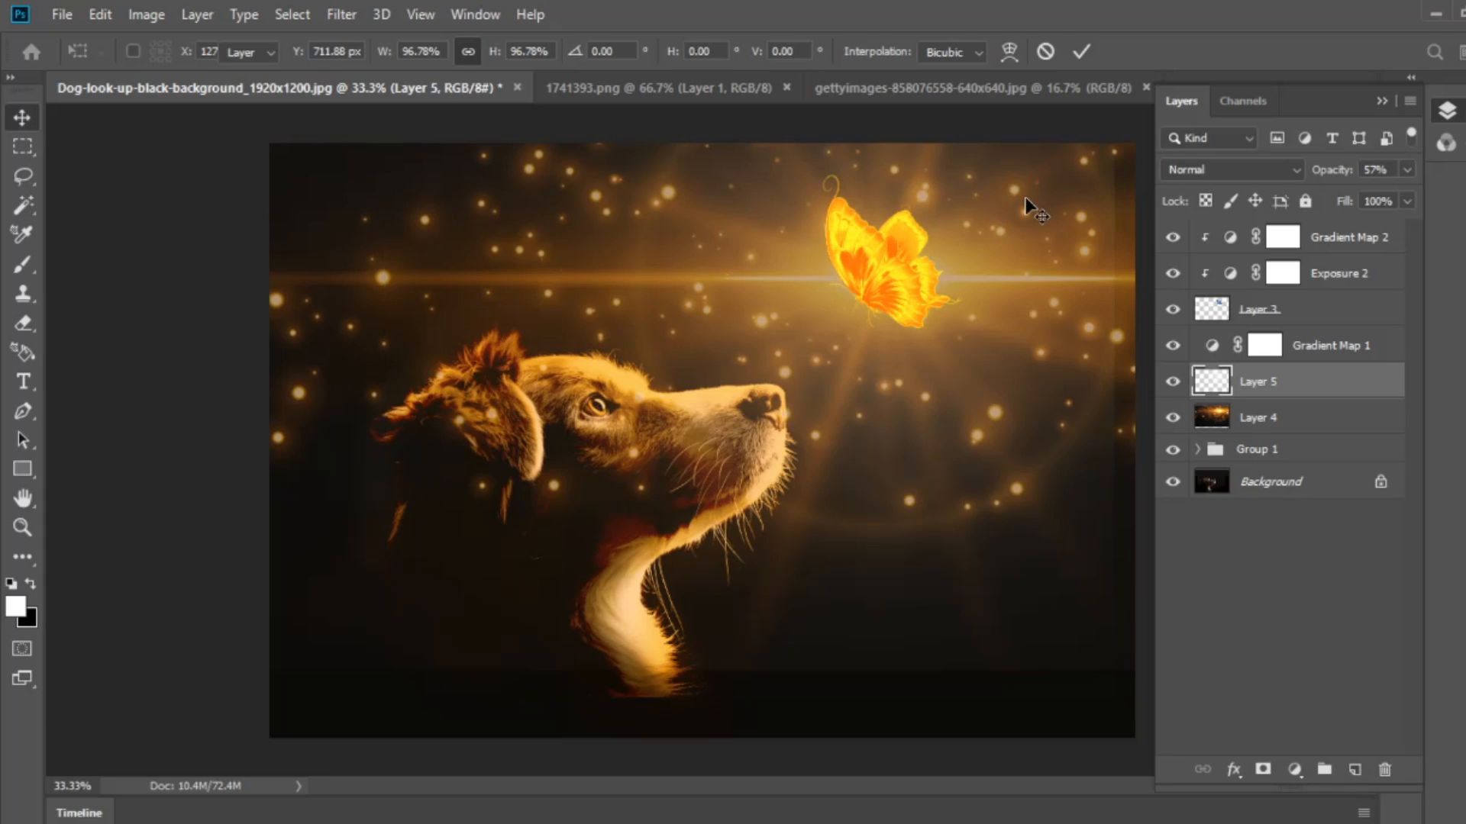
# Step: Compare the image with and without the glow layer, and enlarge the glow slightly and shift it toward the image's right edge
pyautogui.click(1173, 382)
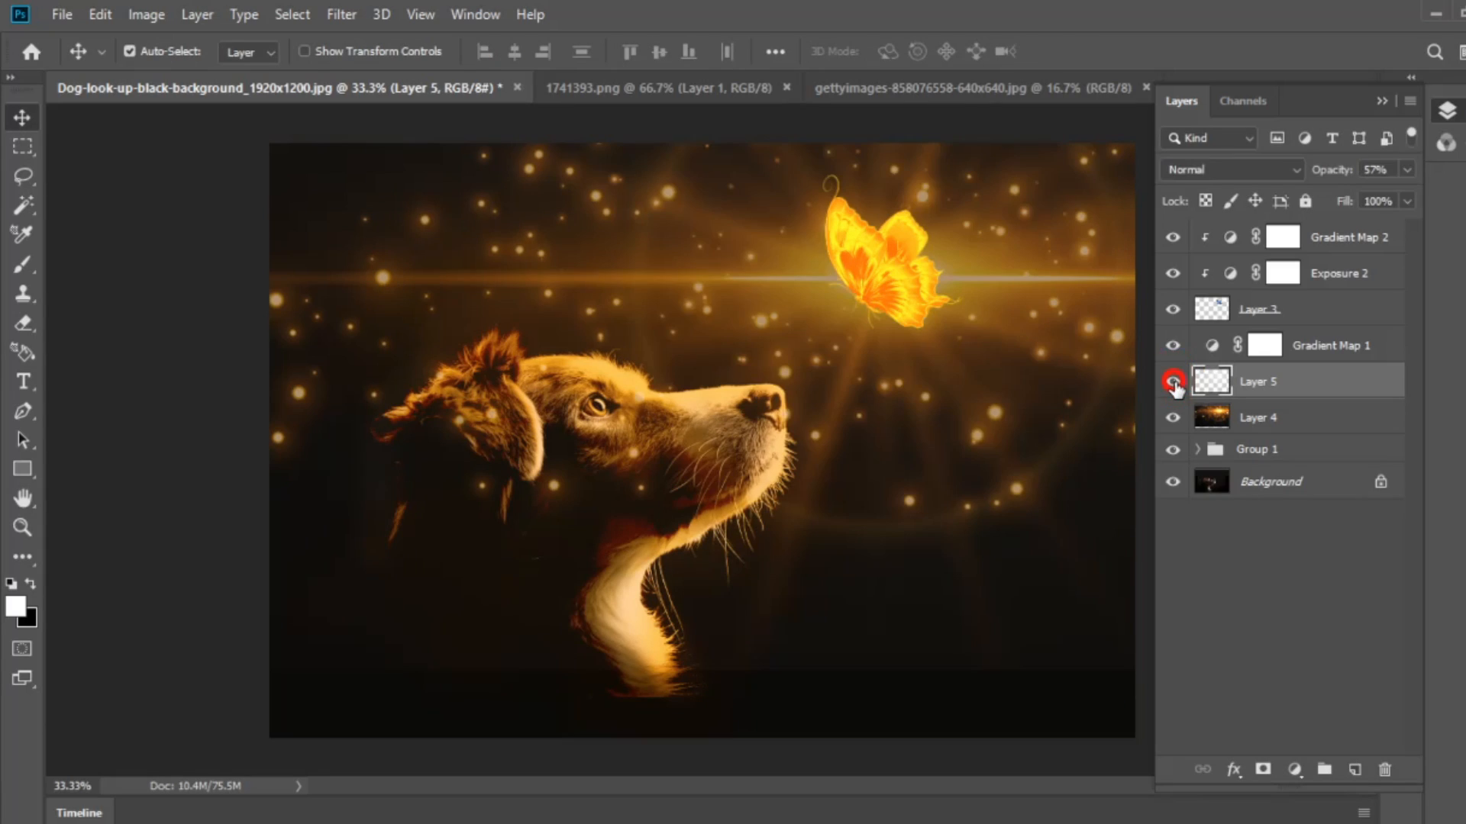
pyautogui.click(1174, 381)
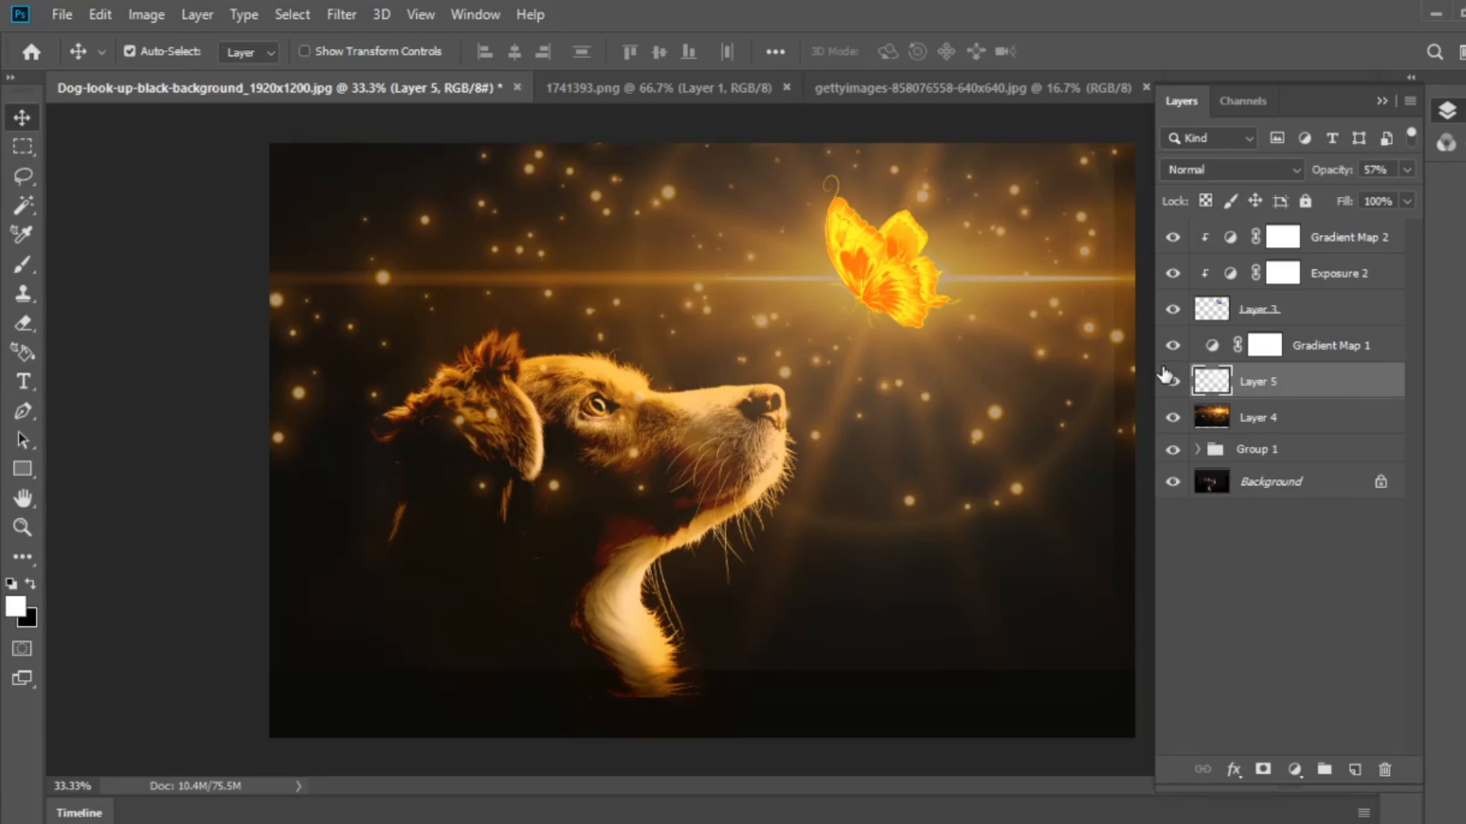
pyautogui.hotkey('ctrl', 't')
pyautogui.moveTo(1116, 696); pyautogui.dragTo(1134, 710)
pyautogui.moveTo(1088, 602); pyautogui.dragTo(1106, 594)
pyautogui.press('Return')
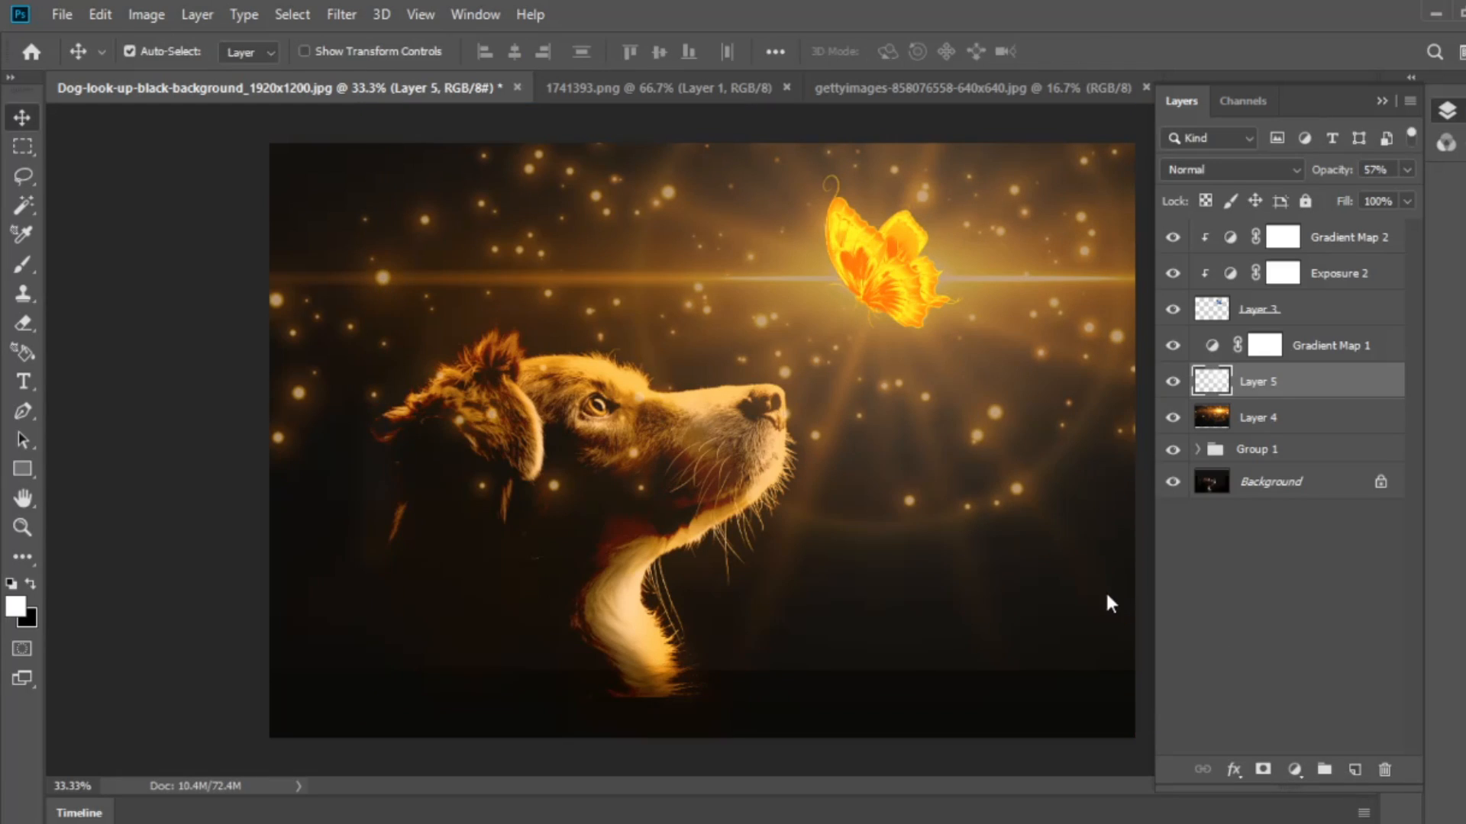
# Step: Stamp all visible layers into a new merged layer above Gradient Map 2
pyautogui.press('z')
pyautogui.moveTo(949, 448)
pyautogui.mouseDown()
pyautogui.moveTo(890, 428)
pyautogui.moveTo(934, 432)
pyautogui.mouseUp()
pyautogui.press('v')
pyautogui.click(1283, 237)
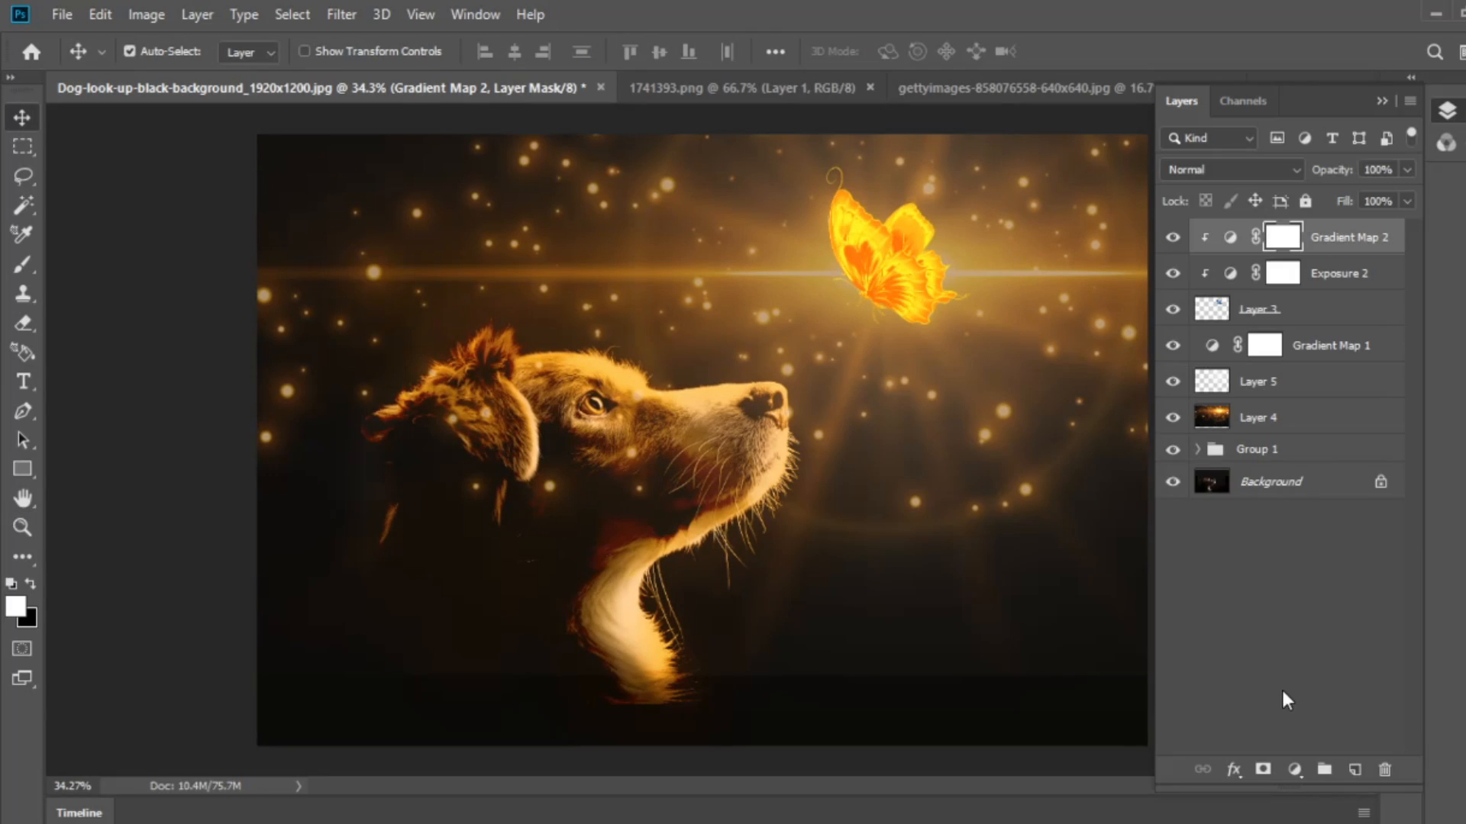
pyautogui.click(1386, 238)
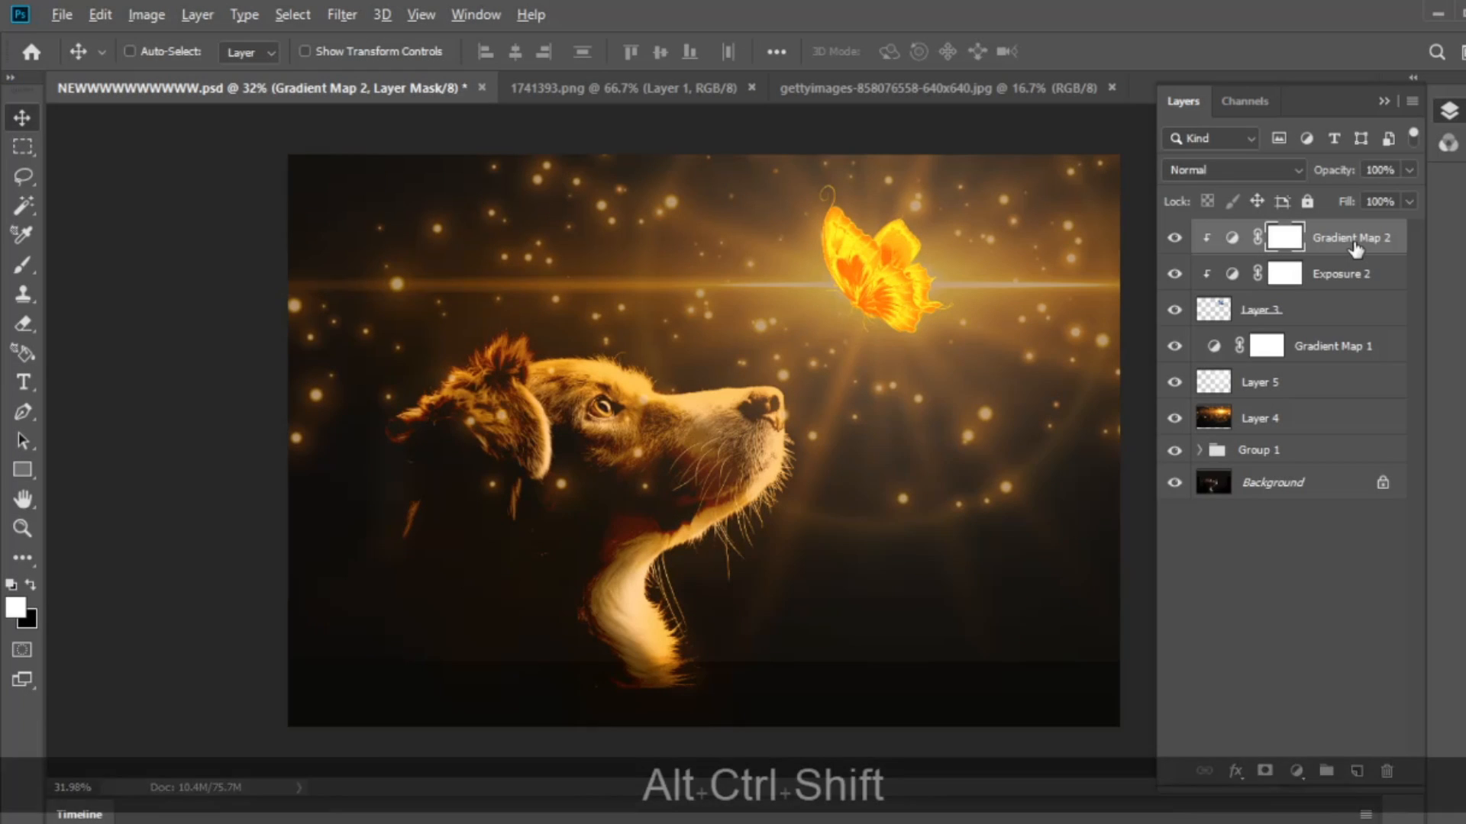
pyautogui.hotkey('ctrl', 'alt', 'shift', 'e')
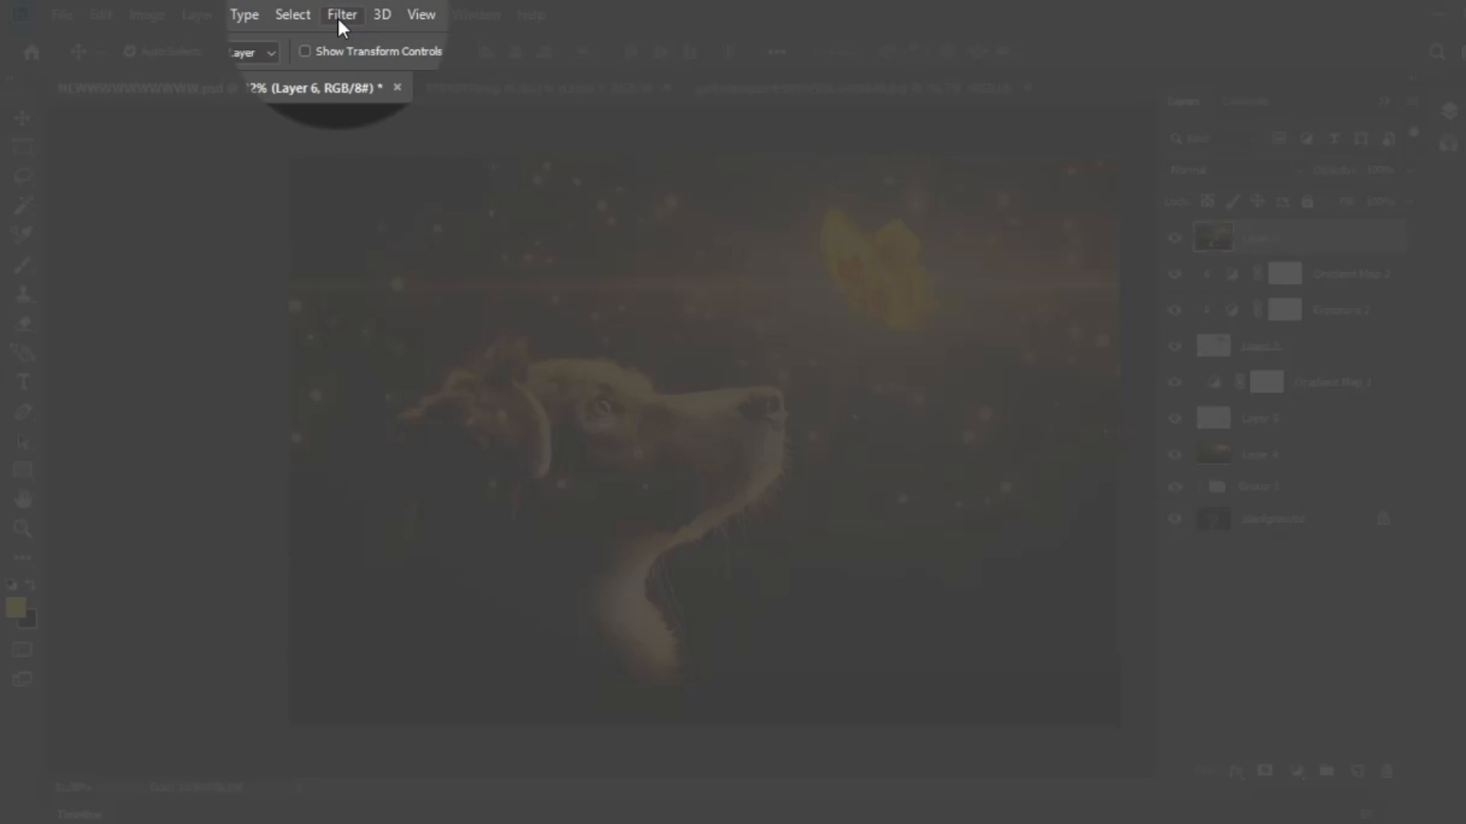
# Step: Apply the Camera Raw filter to the merged layer with Exposure +0.40, Contrast +16 and Highlights +22
pyautogui.click(336, 16)
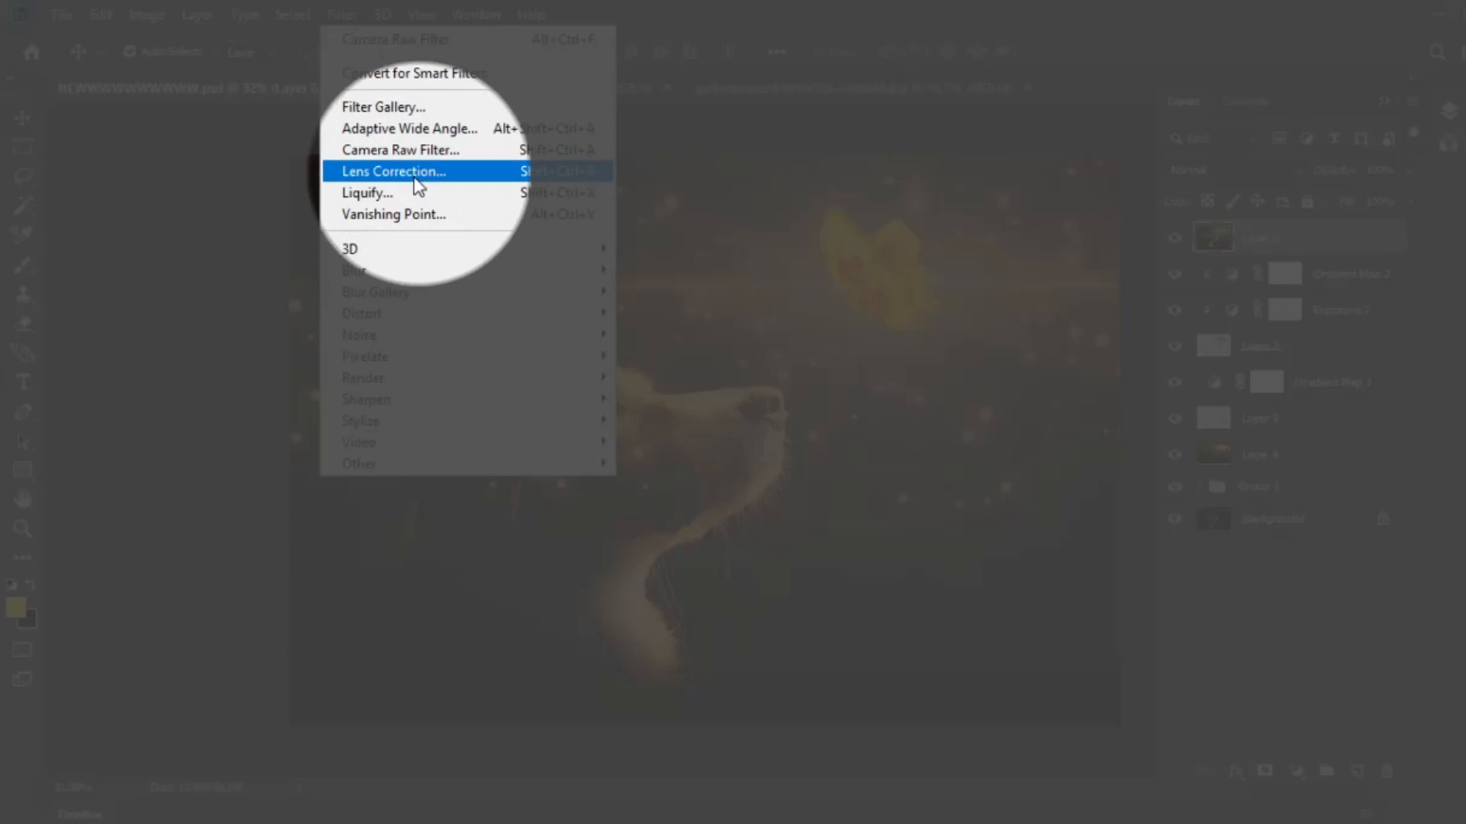
pyautogui.click(367, 155)
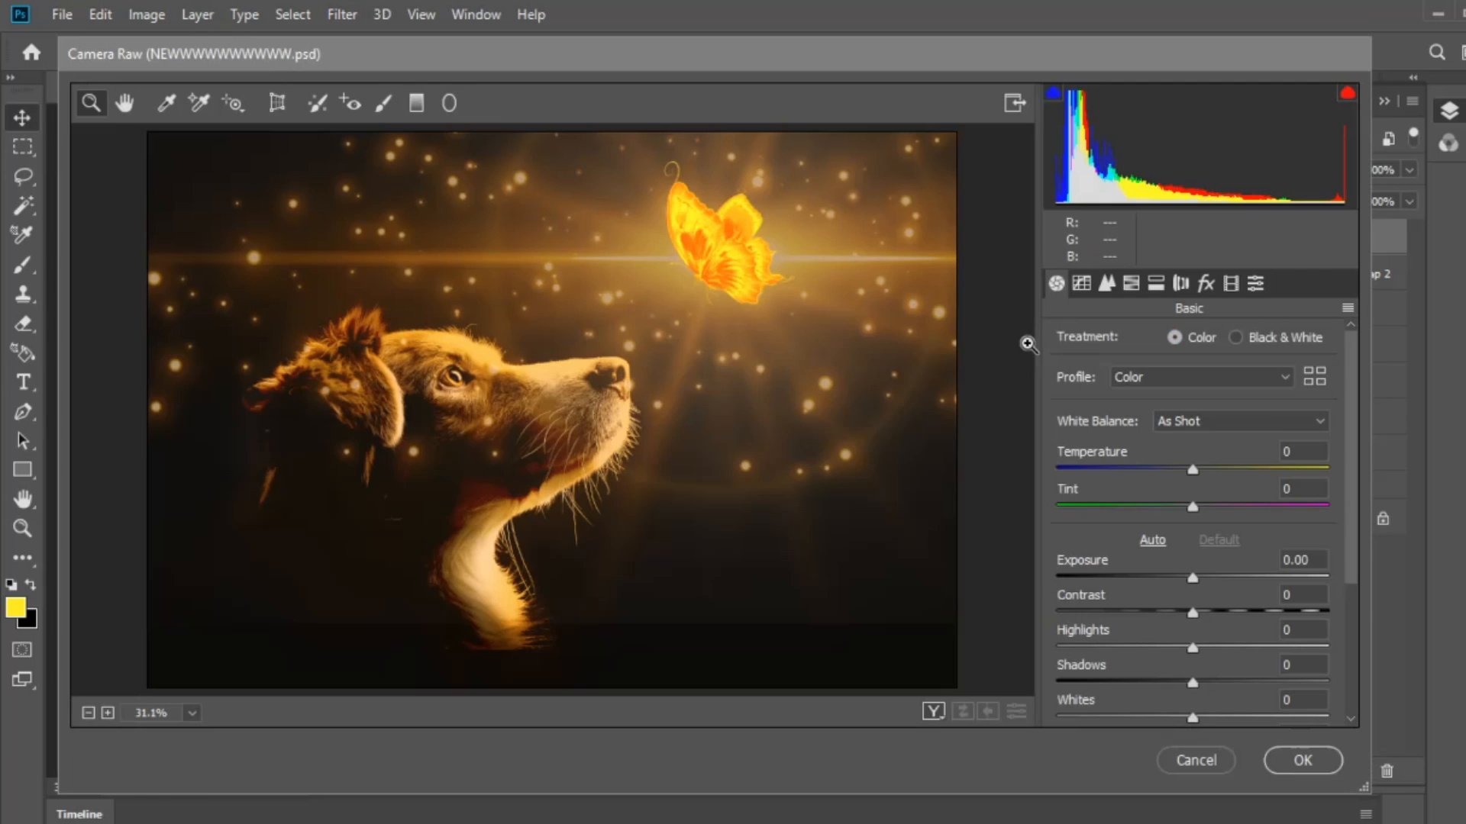
pyautogui.moveTo(1193, 577); pyautogui.dragTo(1223, 654)
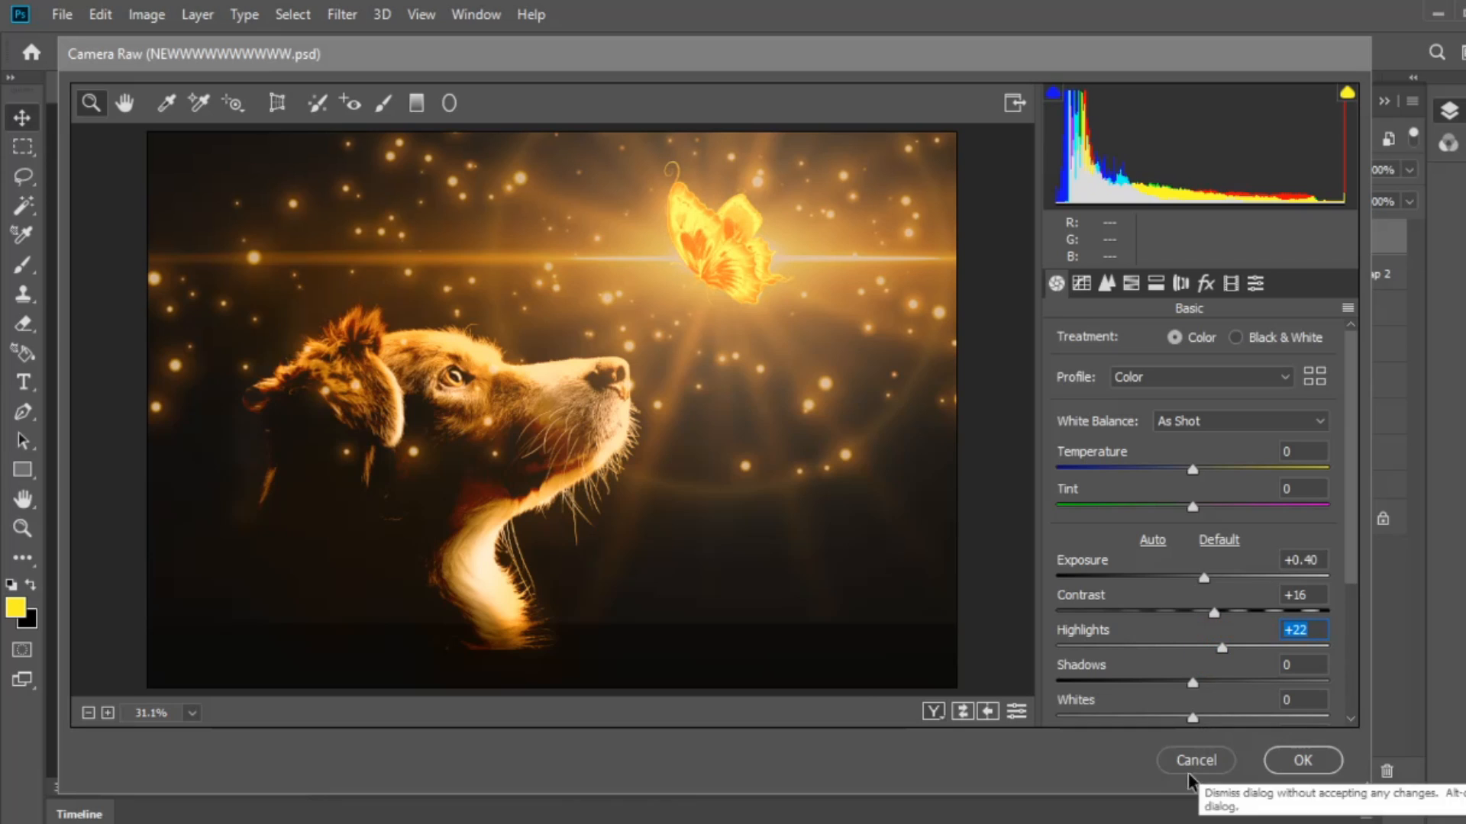
pyautogui.click(1301, 760)
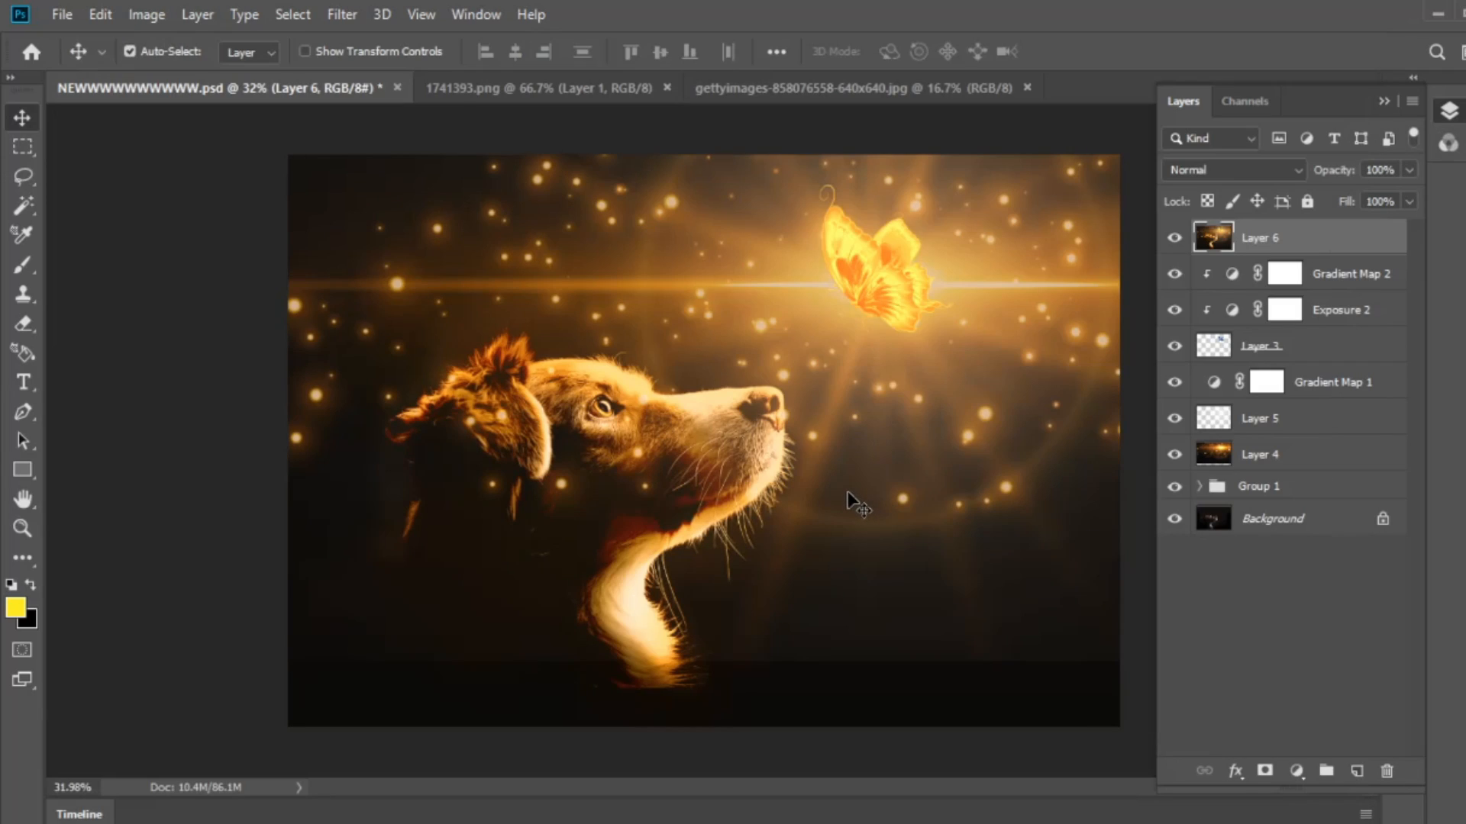
# Step: Enlarge the merged layer beyond the canvas and reposition it so the dark strip below the dog's neck falls outside the image
pyautogui.press('z')
pyautogui.moveTo(883, 449); pyautogui.dragTo(848, 442)
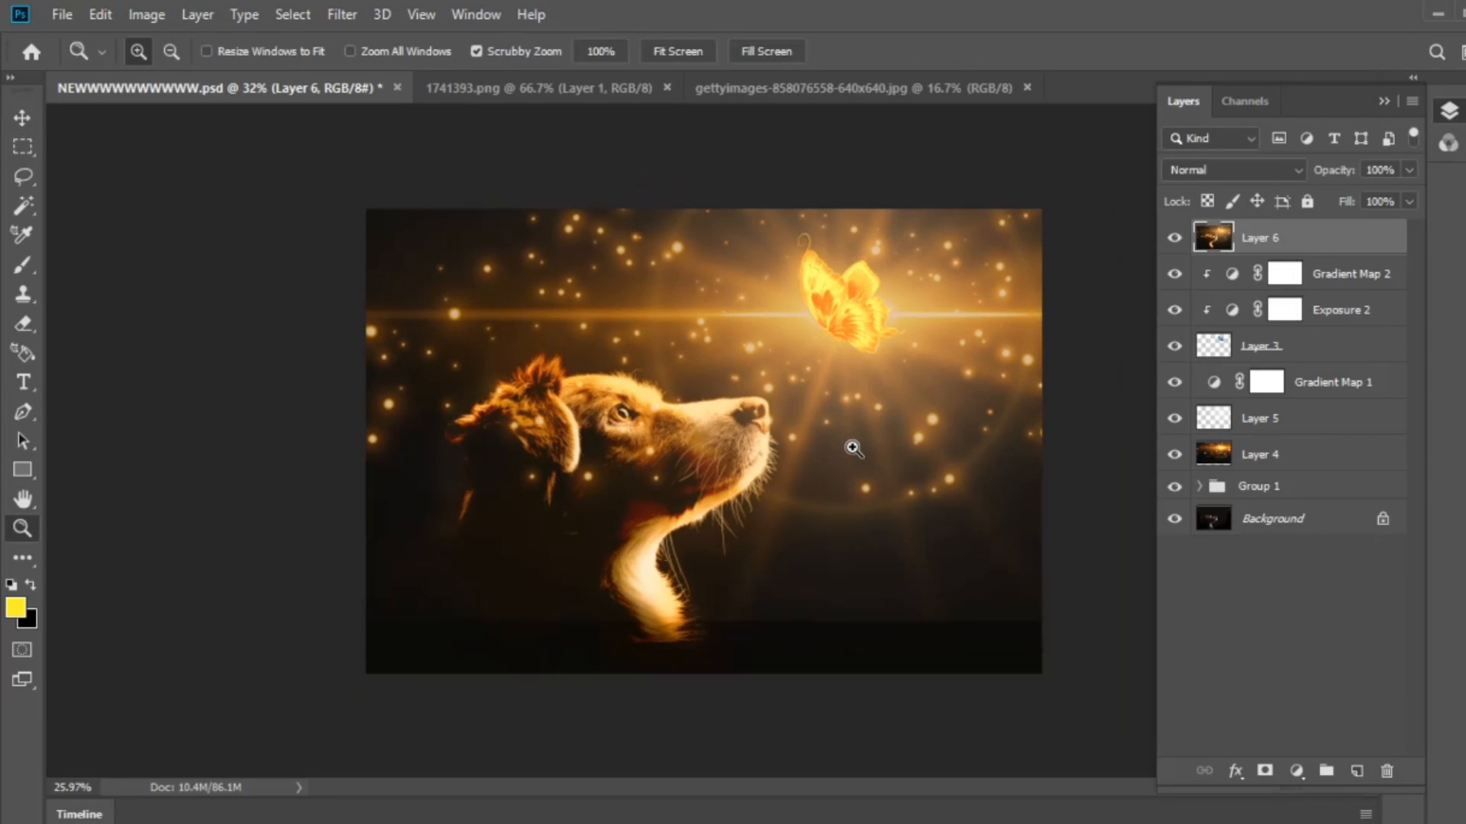
pyautogui.press('v')
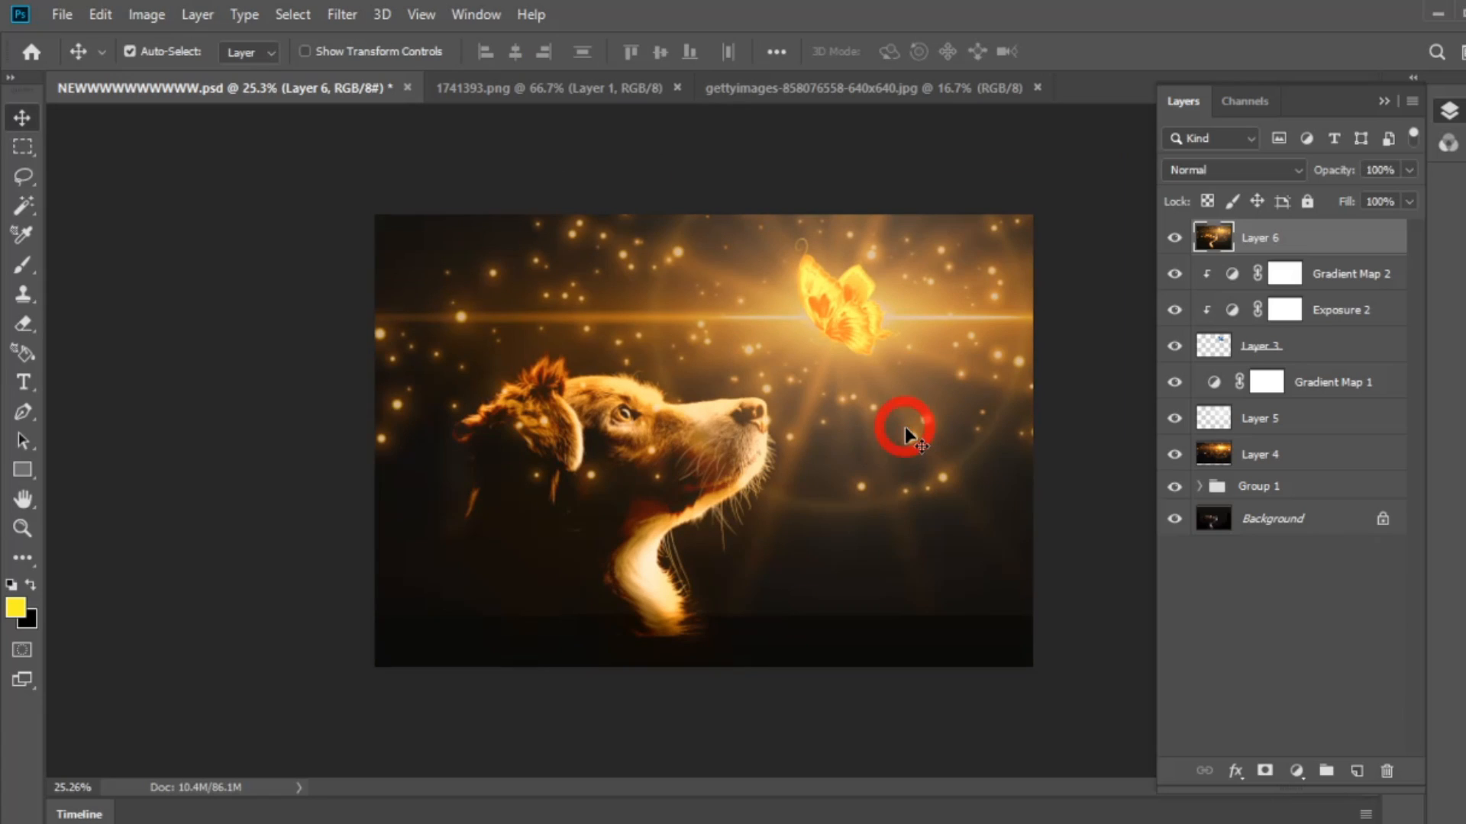
pyautogui.press('ctrl')
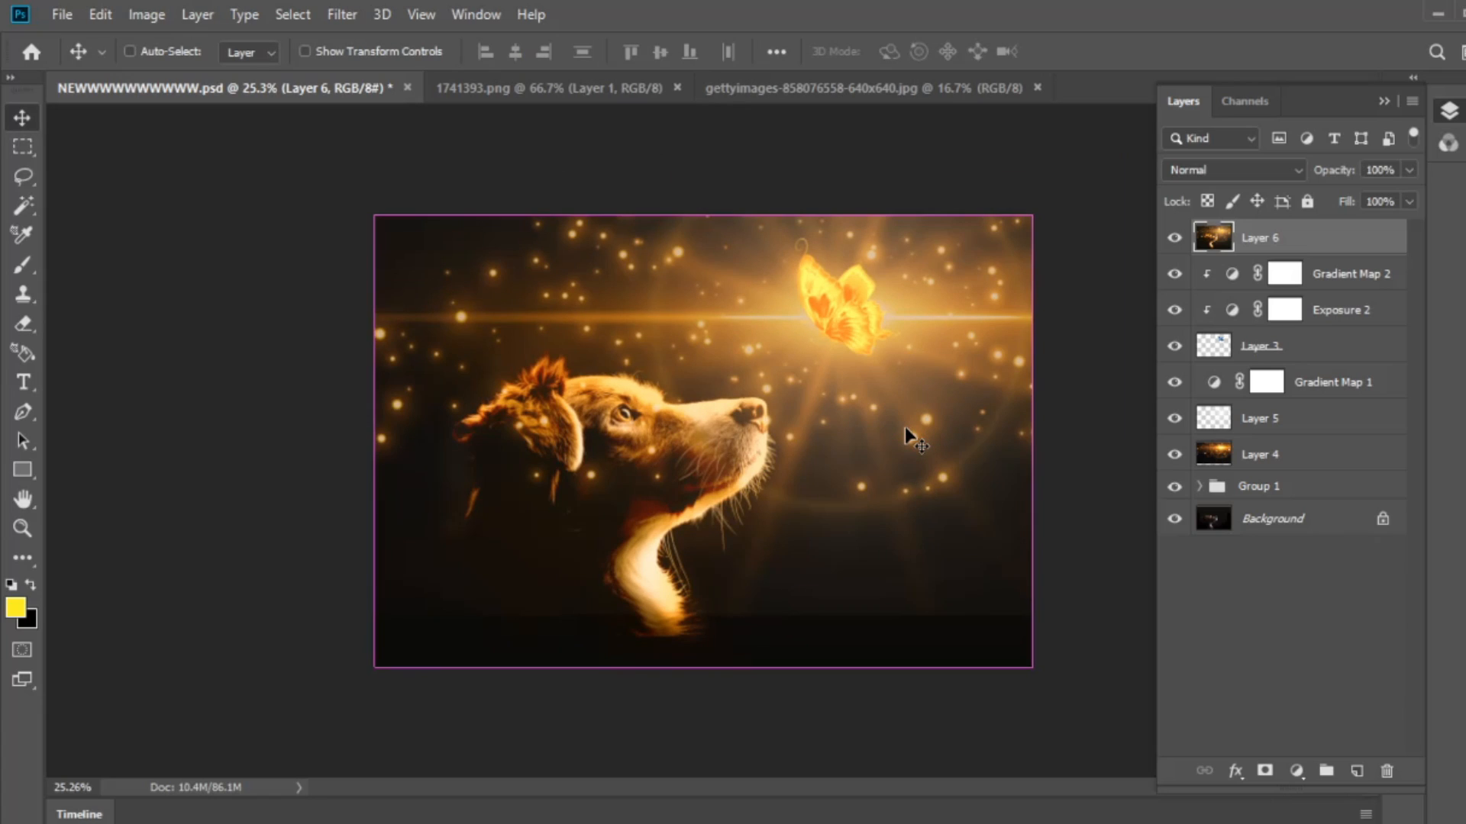
pyautogui.hotkey('ctrl', 't')
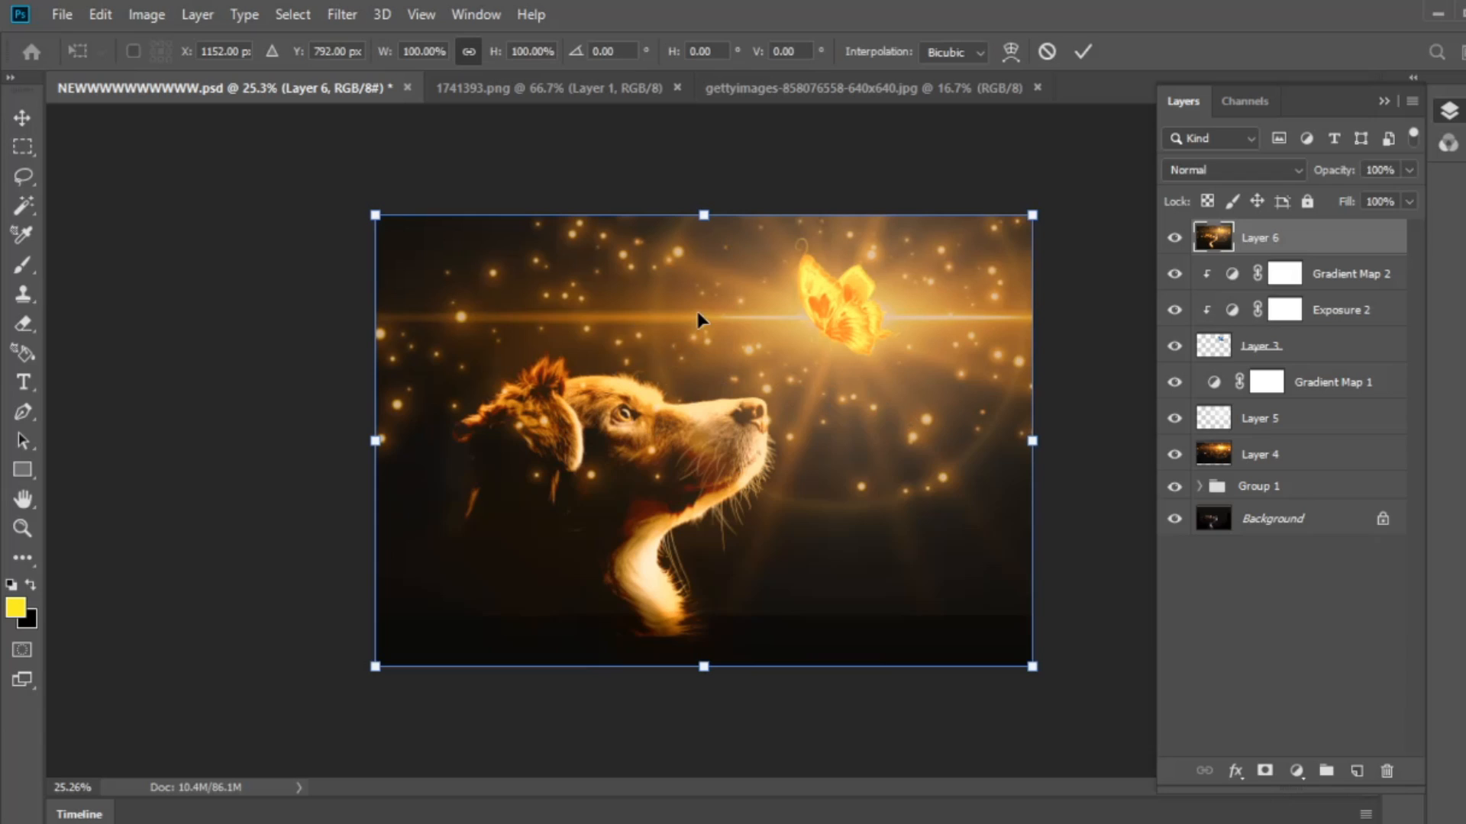
pyautogui.moveTo(374, 667); pyautogui.dragTo(339, 715)
pyautogui.moveTo(562, 507); pyautogui.dragTo(579, 532)
pyautogui.press('Return')
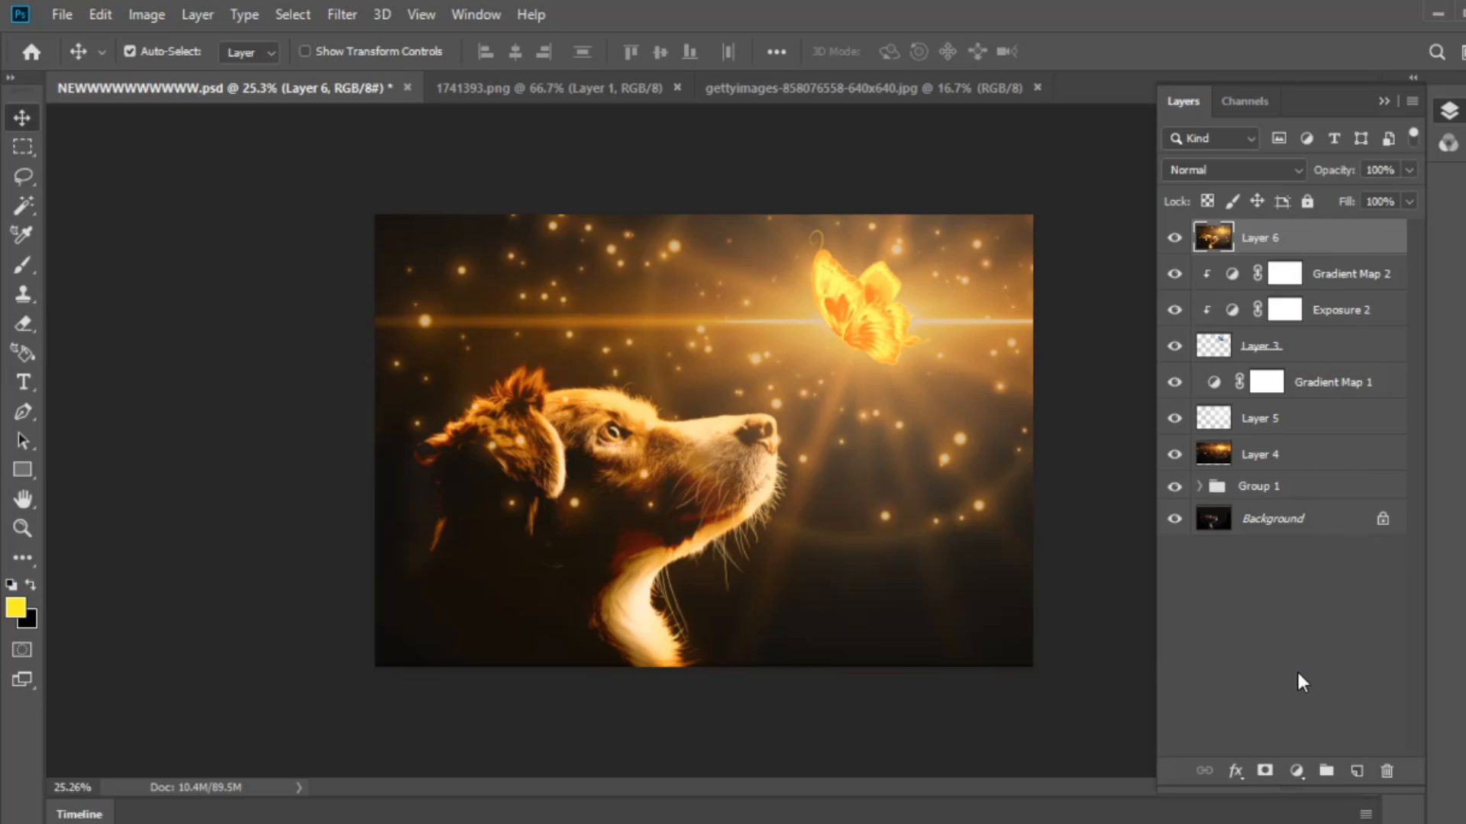
# Step: Add a Curves adjustment above the merged layer with the white point input at 236 and the black point input at 6
pyautogui.click(1295, 771)
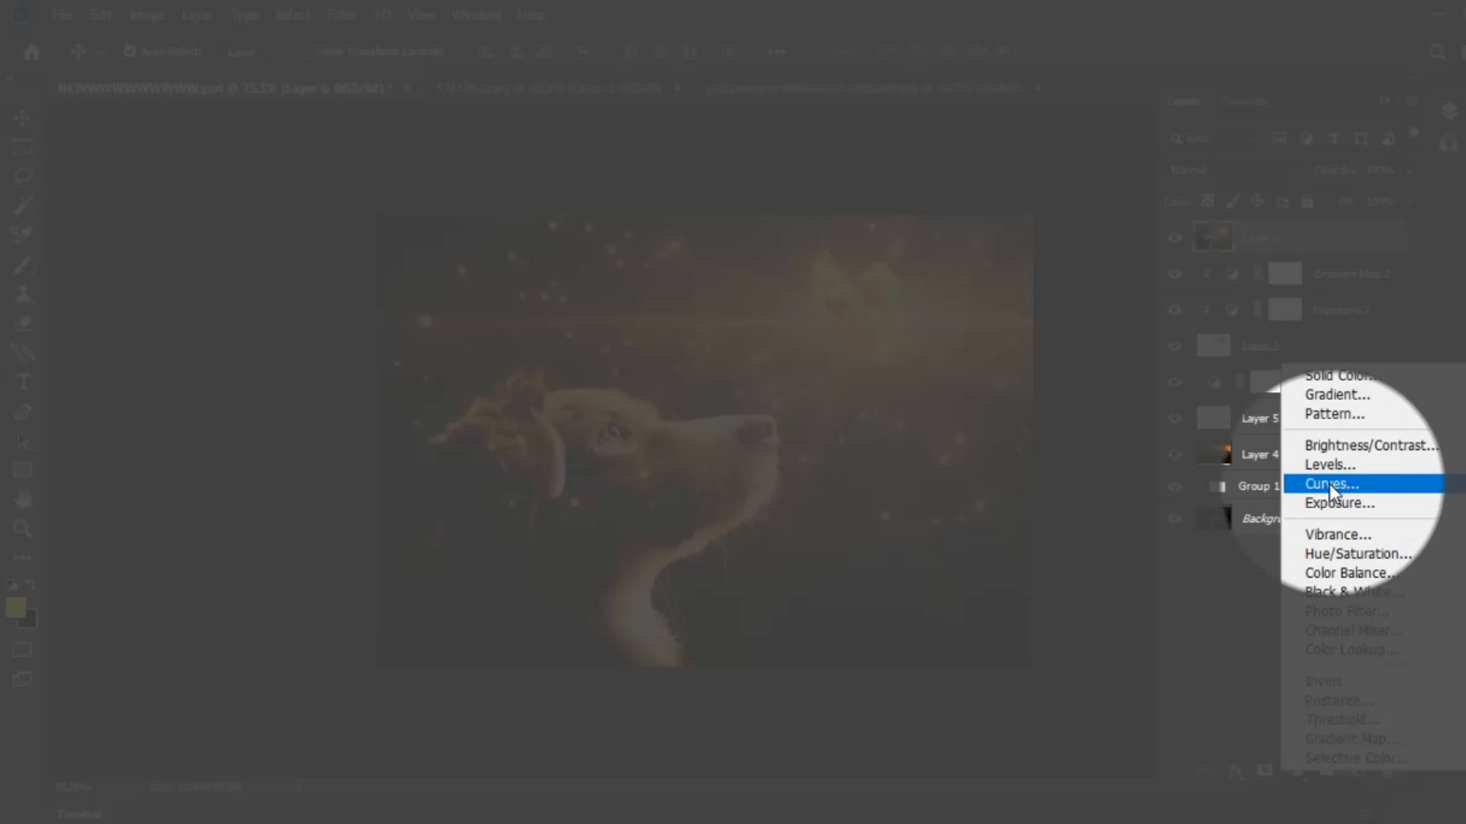
pyautogui.click(1327, 481)
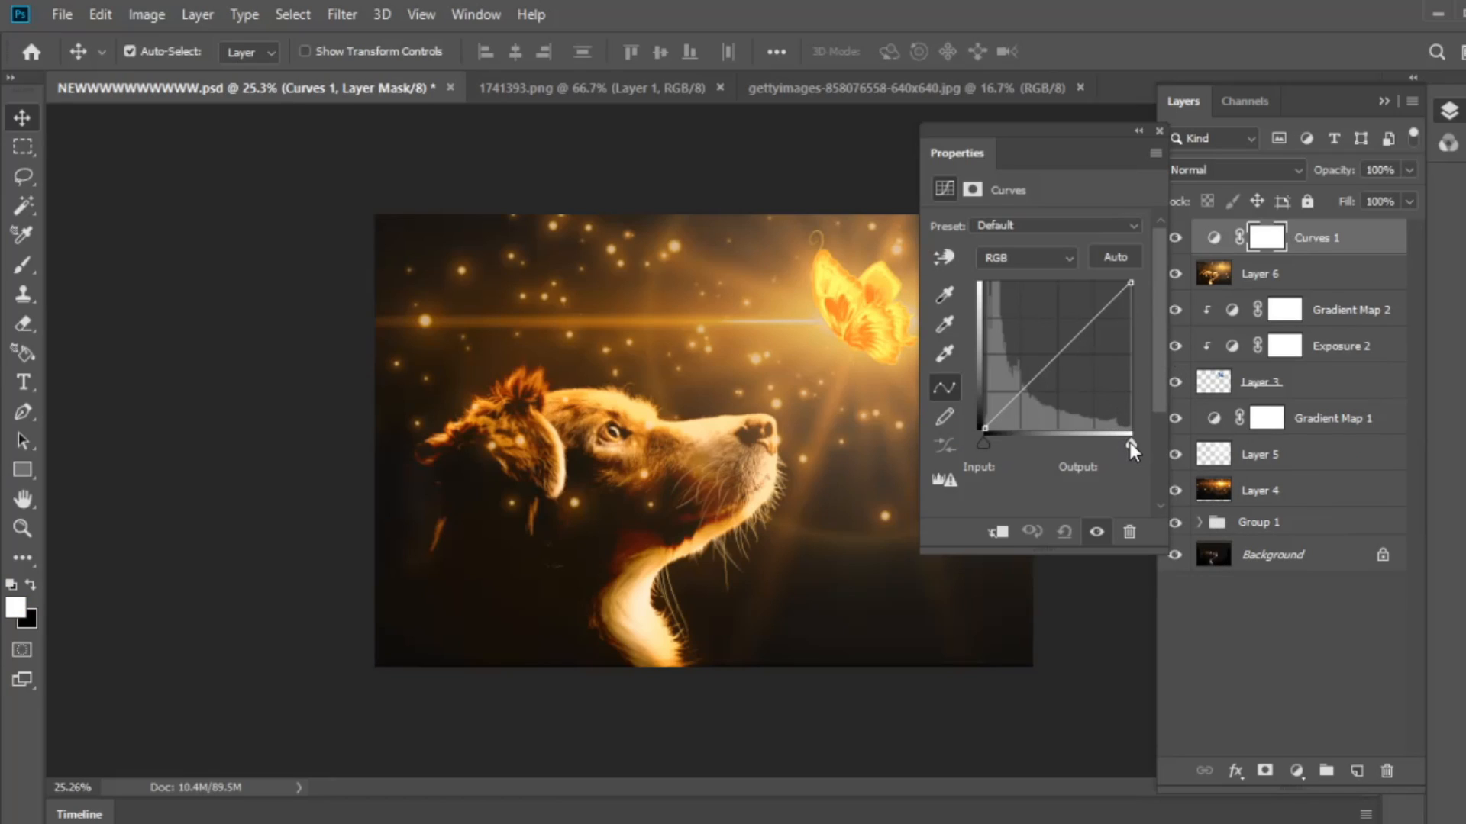
pyautogui.moveTo(1129, 442); pyautogui.dragTo(1121, 446)
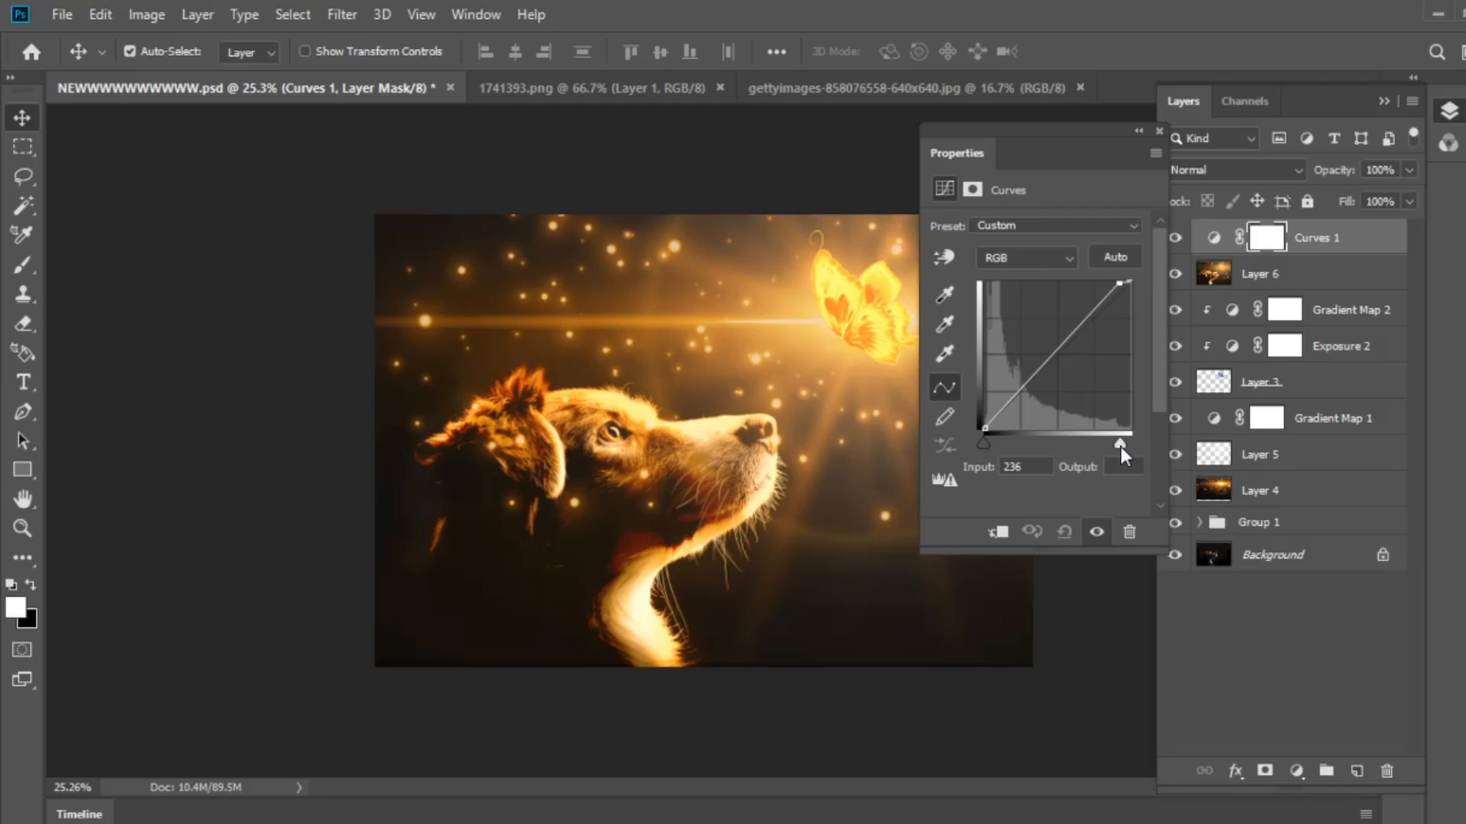
pyautogui.moveTo(984, 447); pyautogui.dragTo(986, 447)
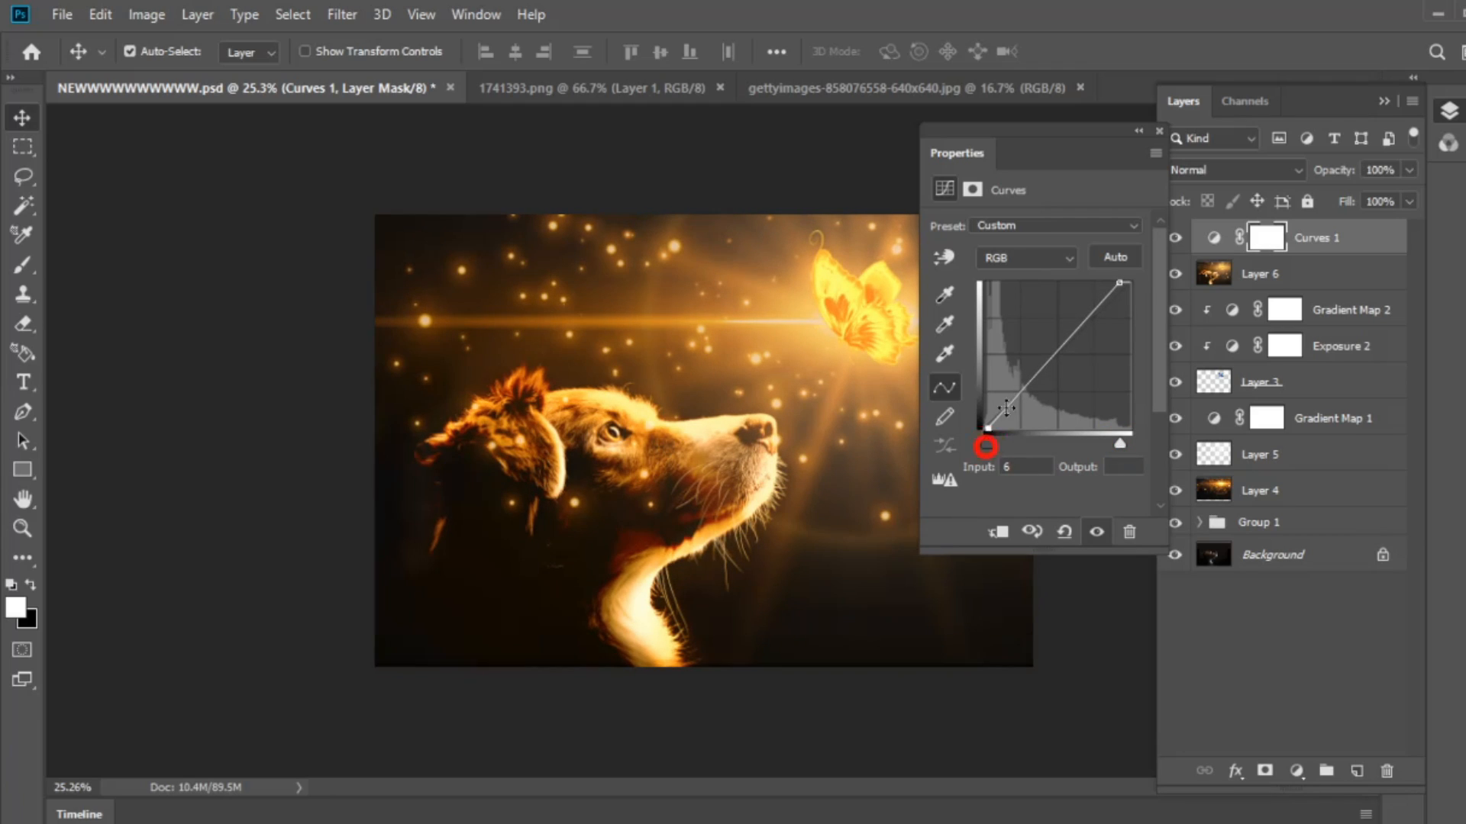
pyautogui.click(1159, 131)
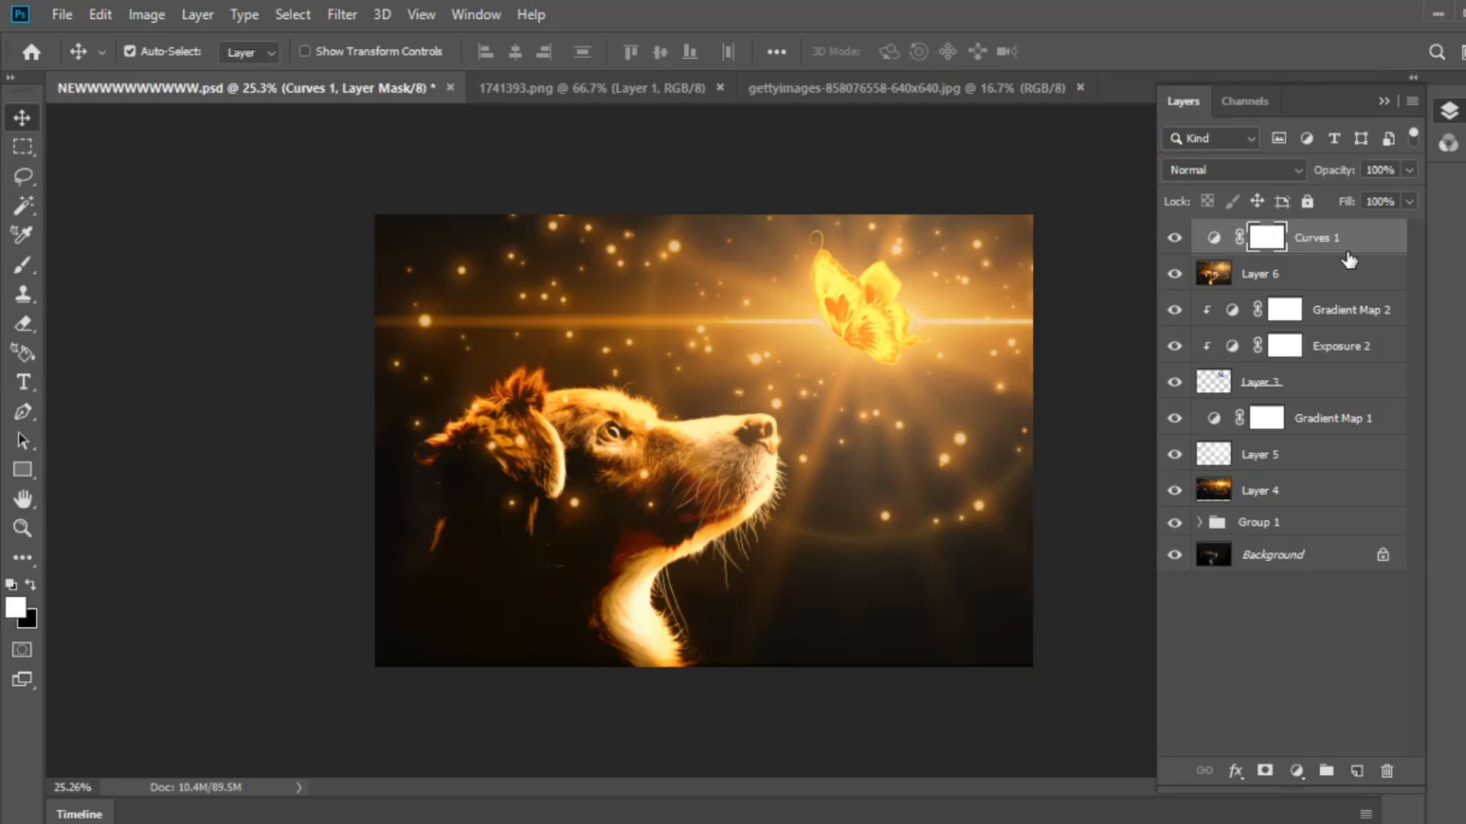
# Step: Add a Color Lookup adjustment above the Curves layer using the 3DLUT file FallColors.look
pyautogui.click(1366, 251)
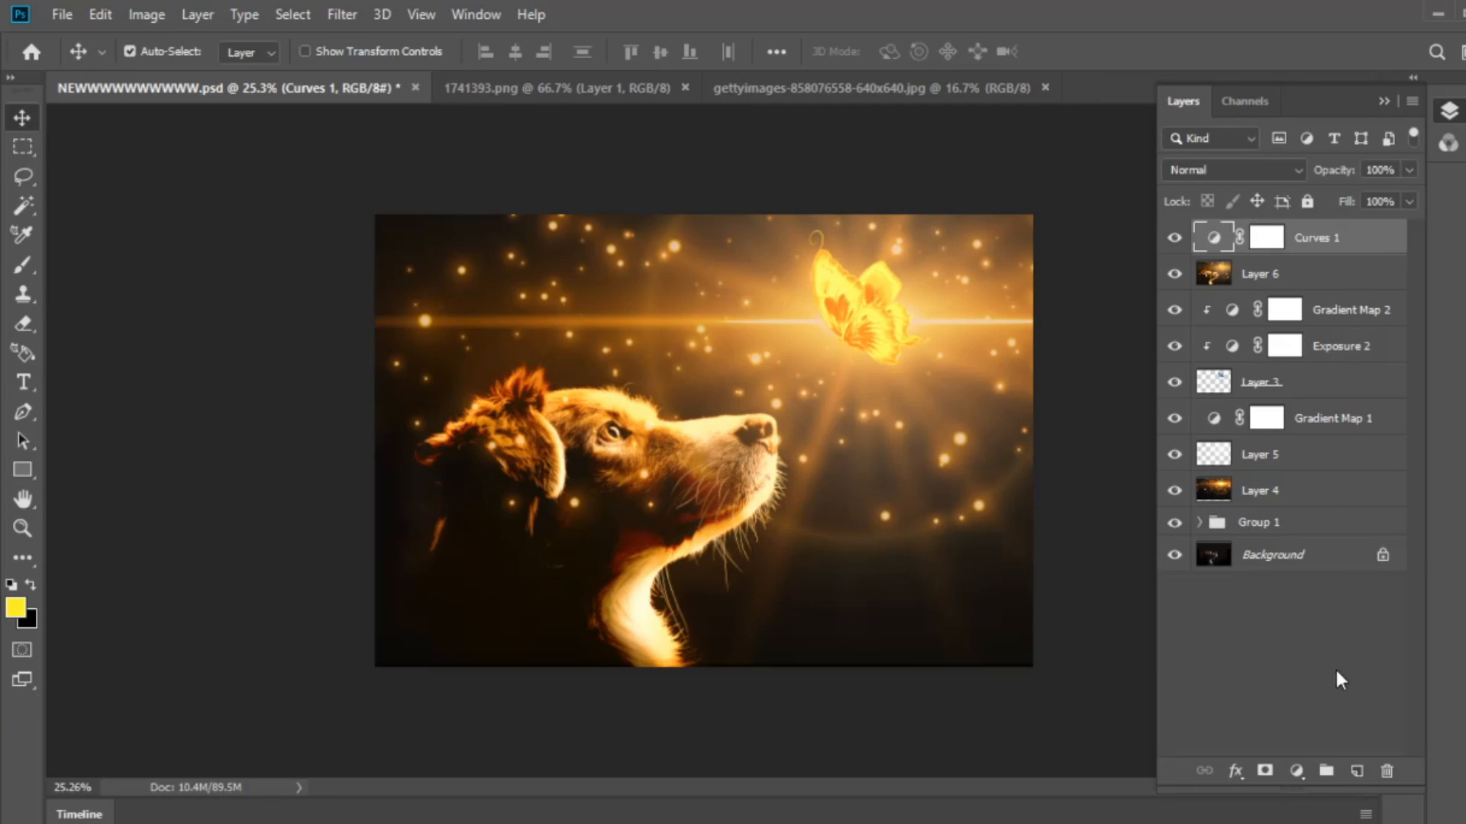
pyautogui.click(1295, 772)
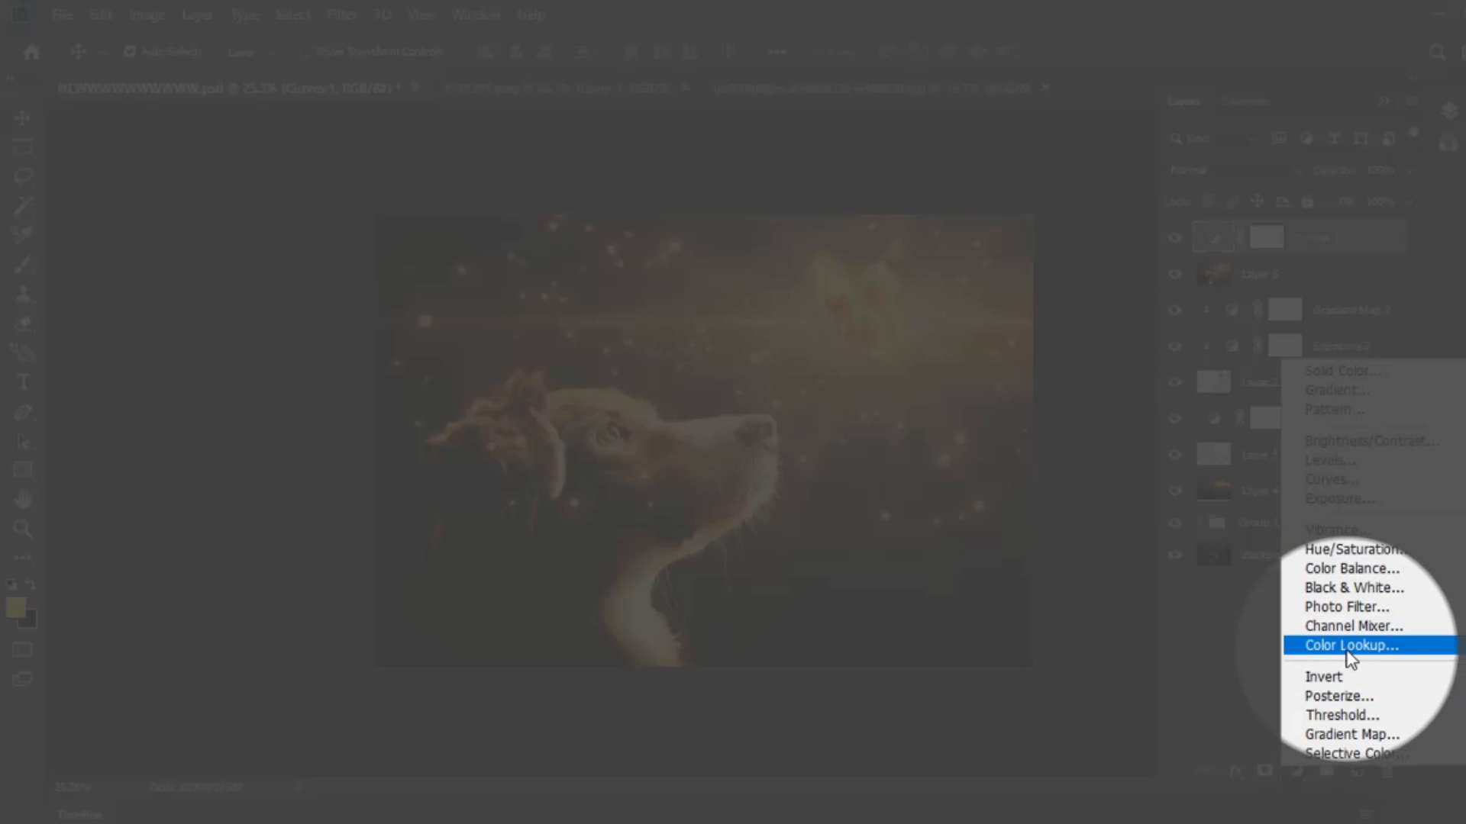
pyautogui.click(1350, 645)
pyautogui.click(1126, 238)
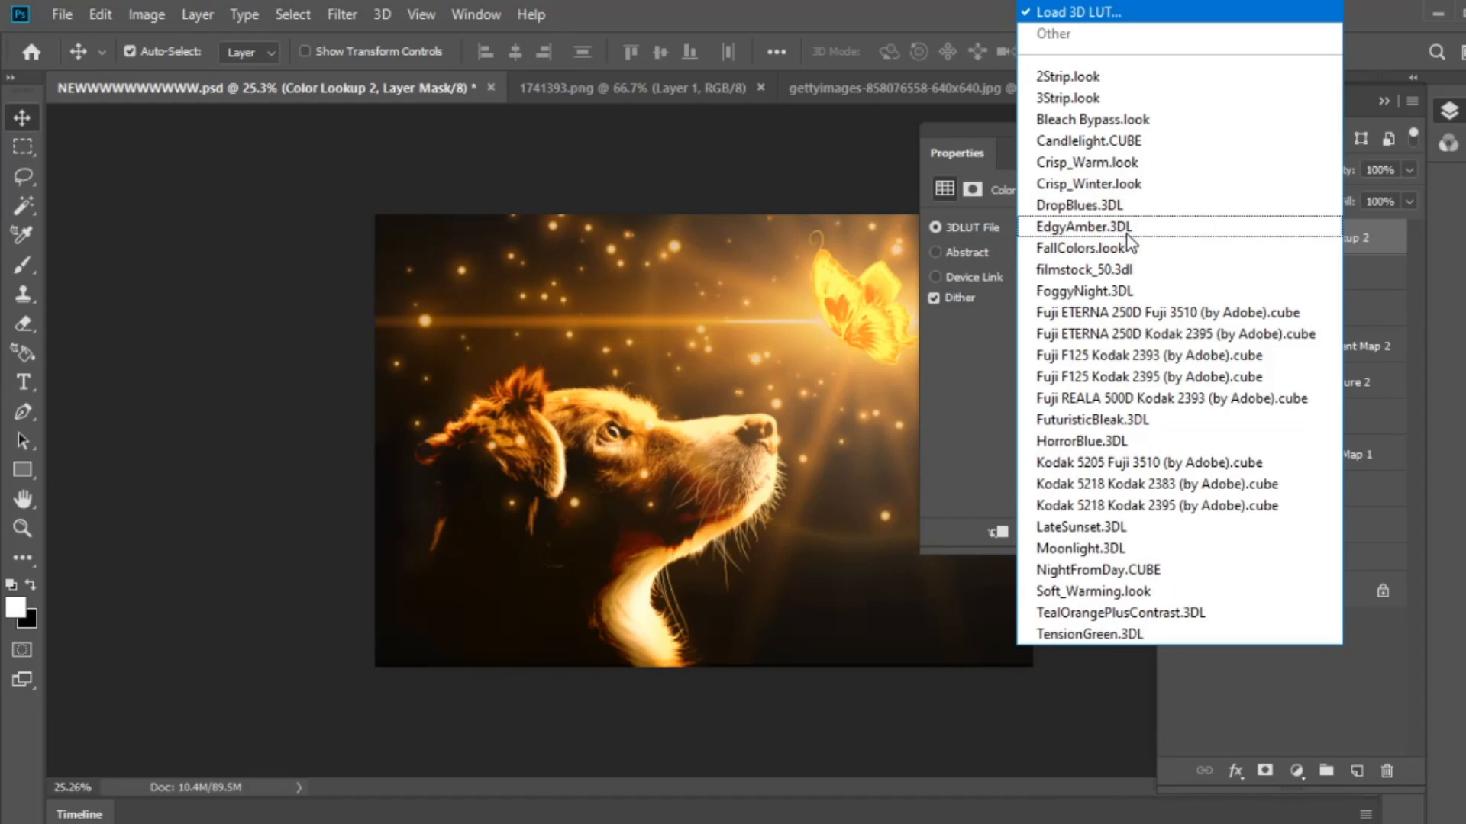
pyautogui.click(1105, 250)
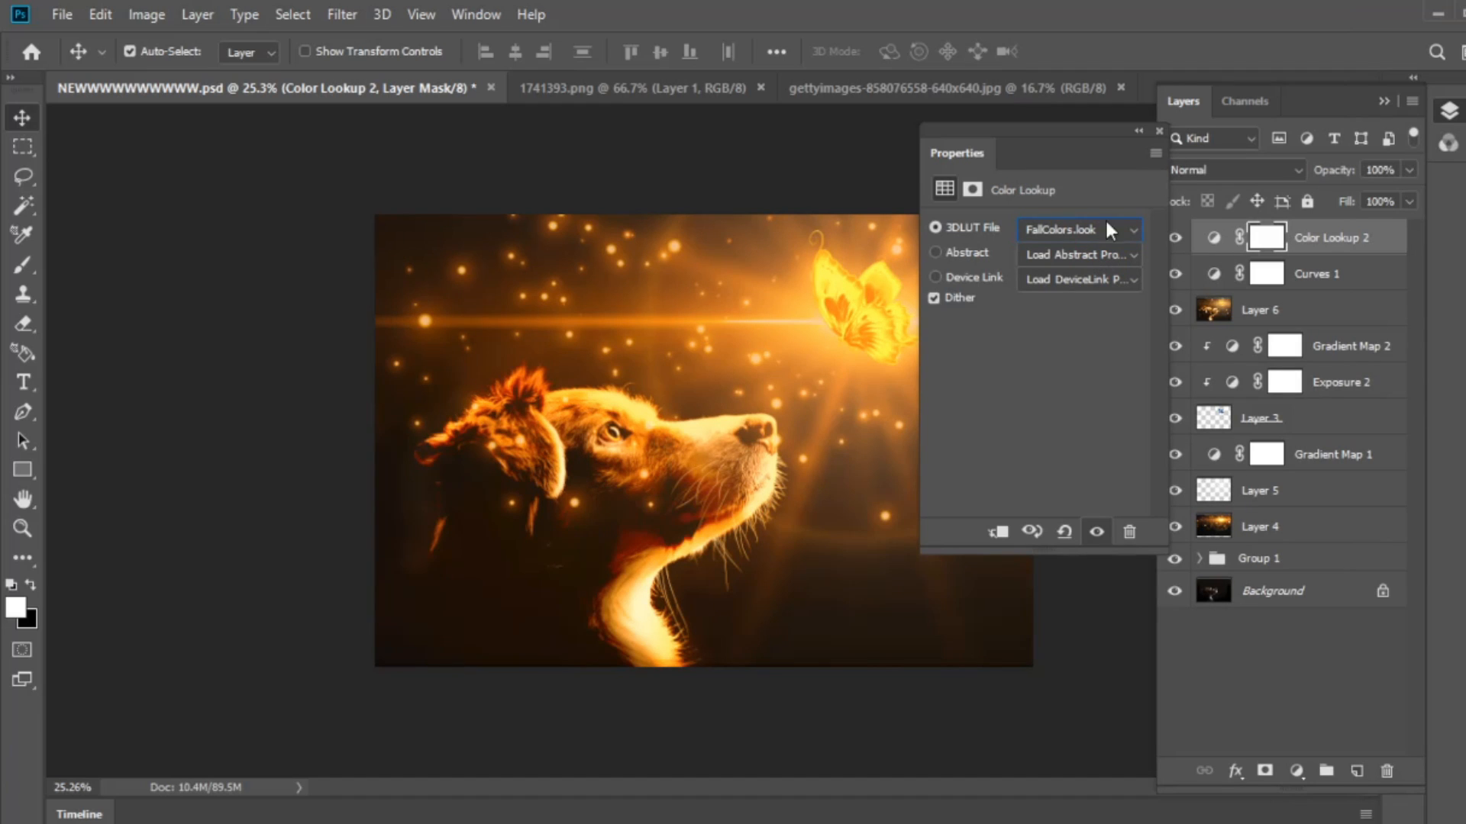
pyautogui.click(1158, 131)
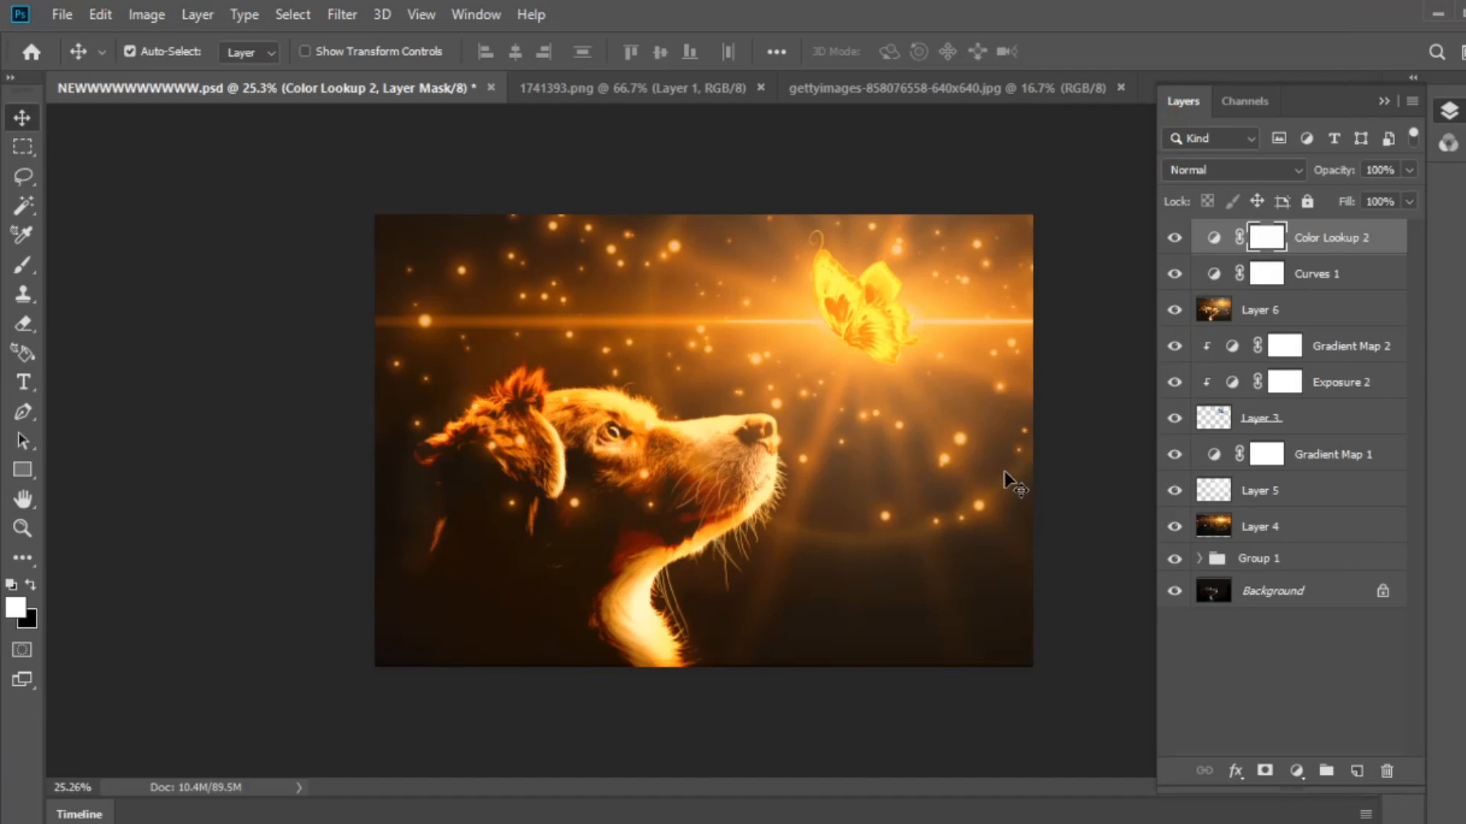